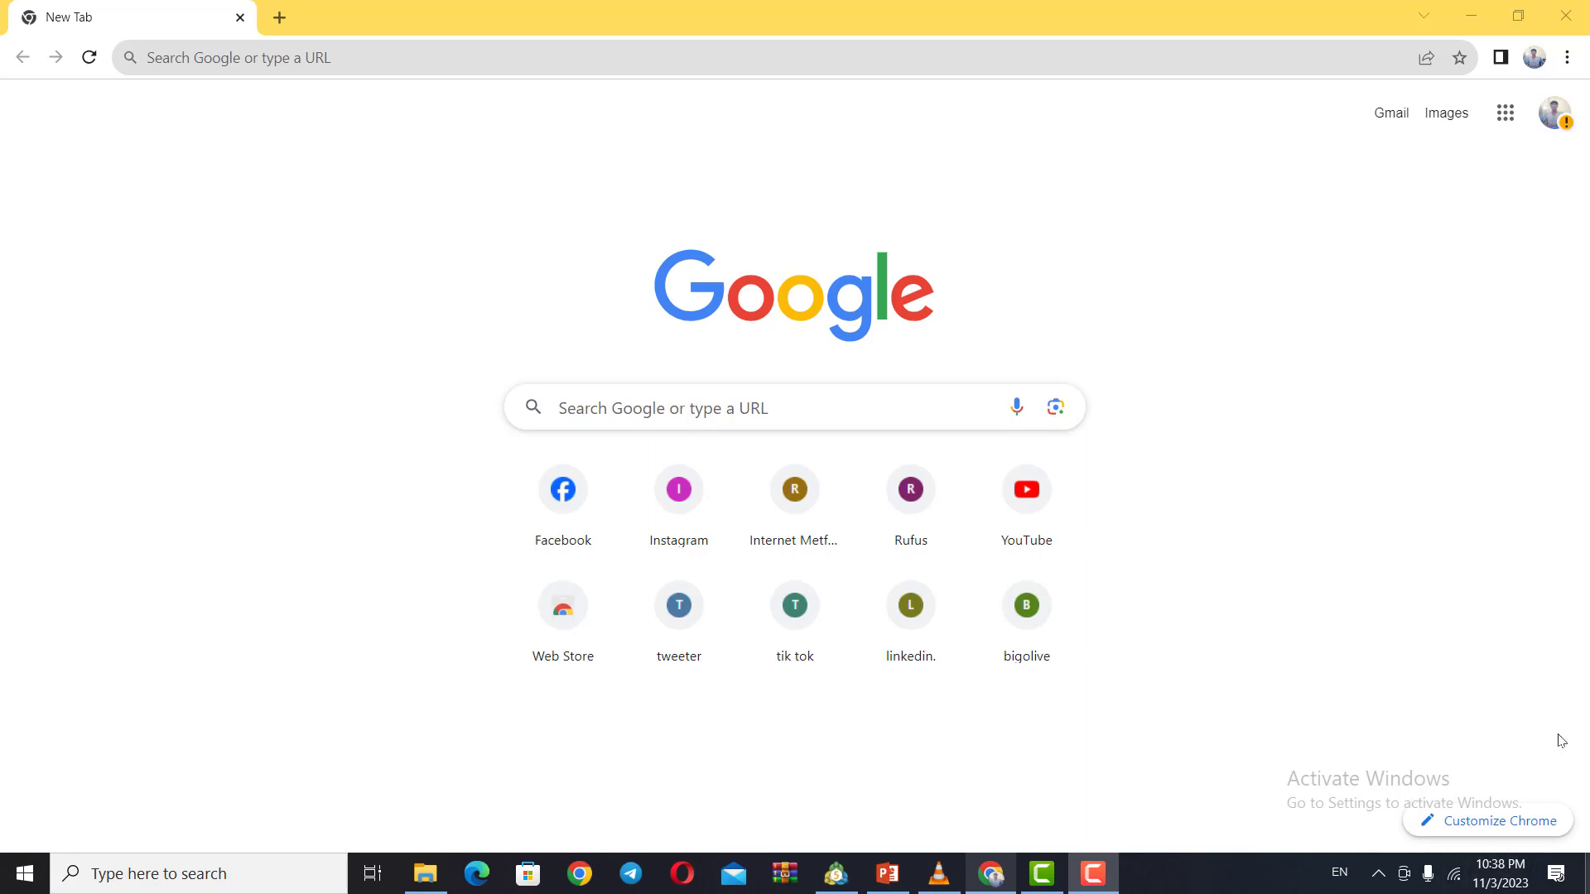
Step: Open the CapCut website at capcut.com
click(264, 57)
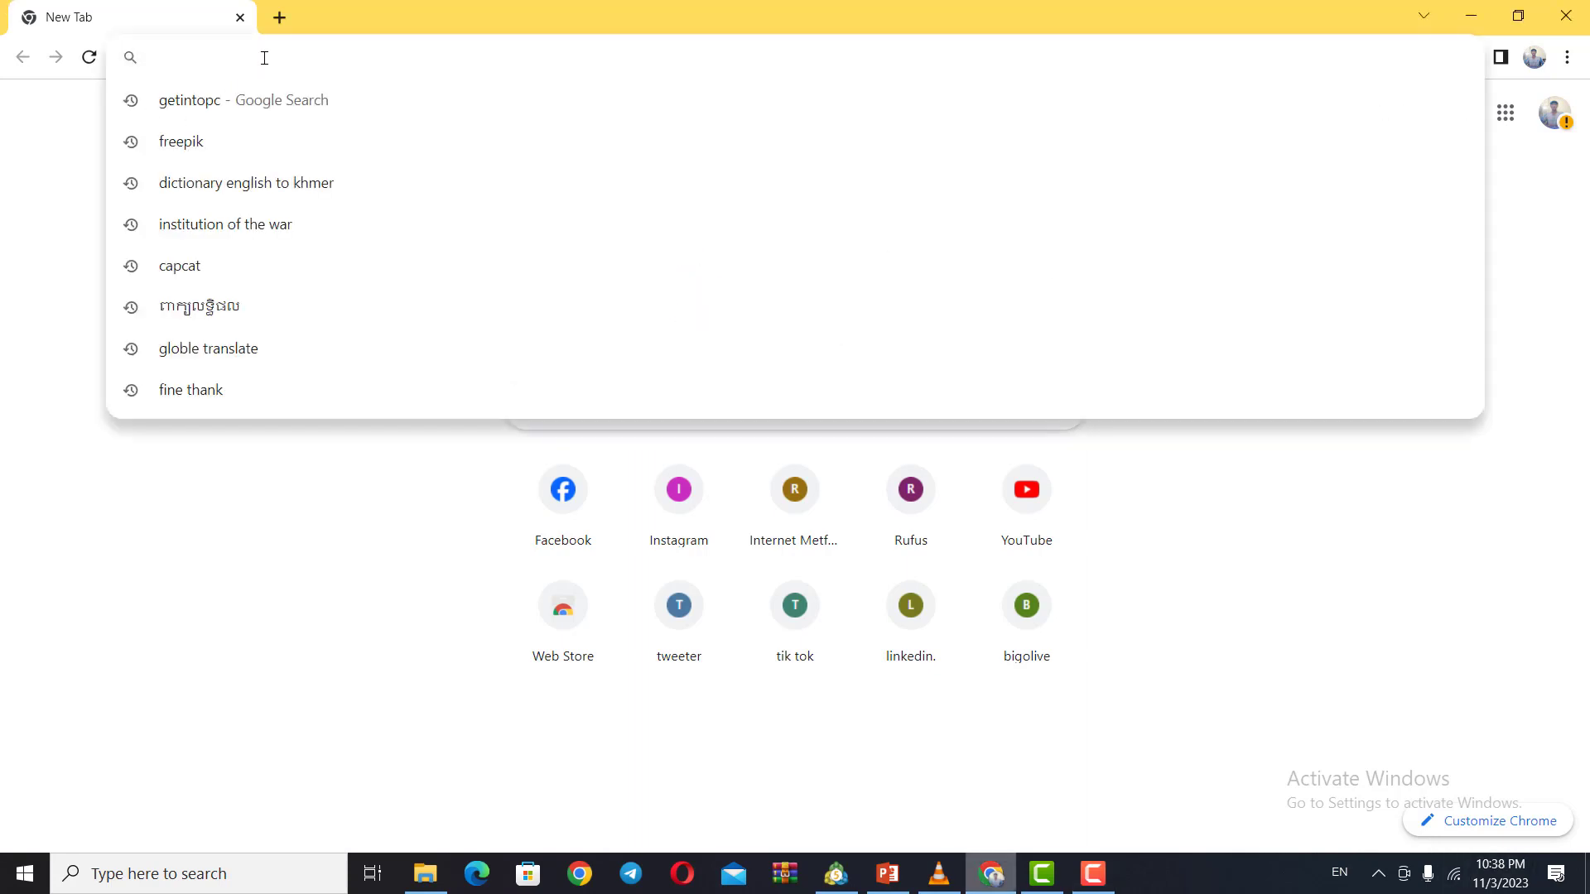
text(ca)
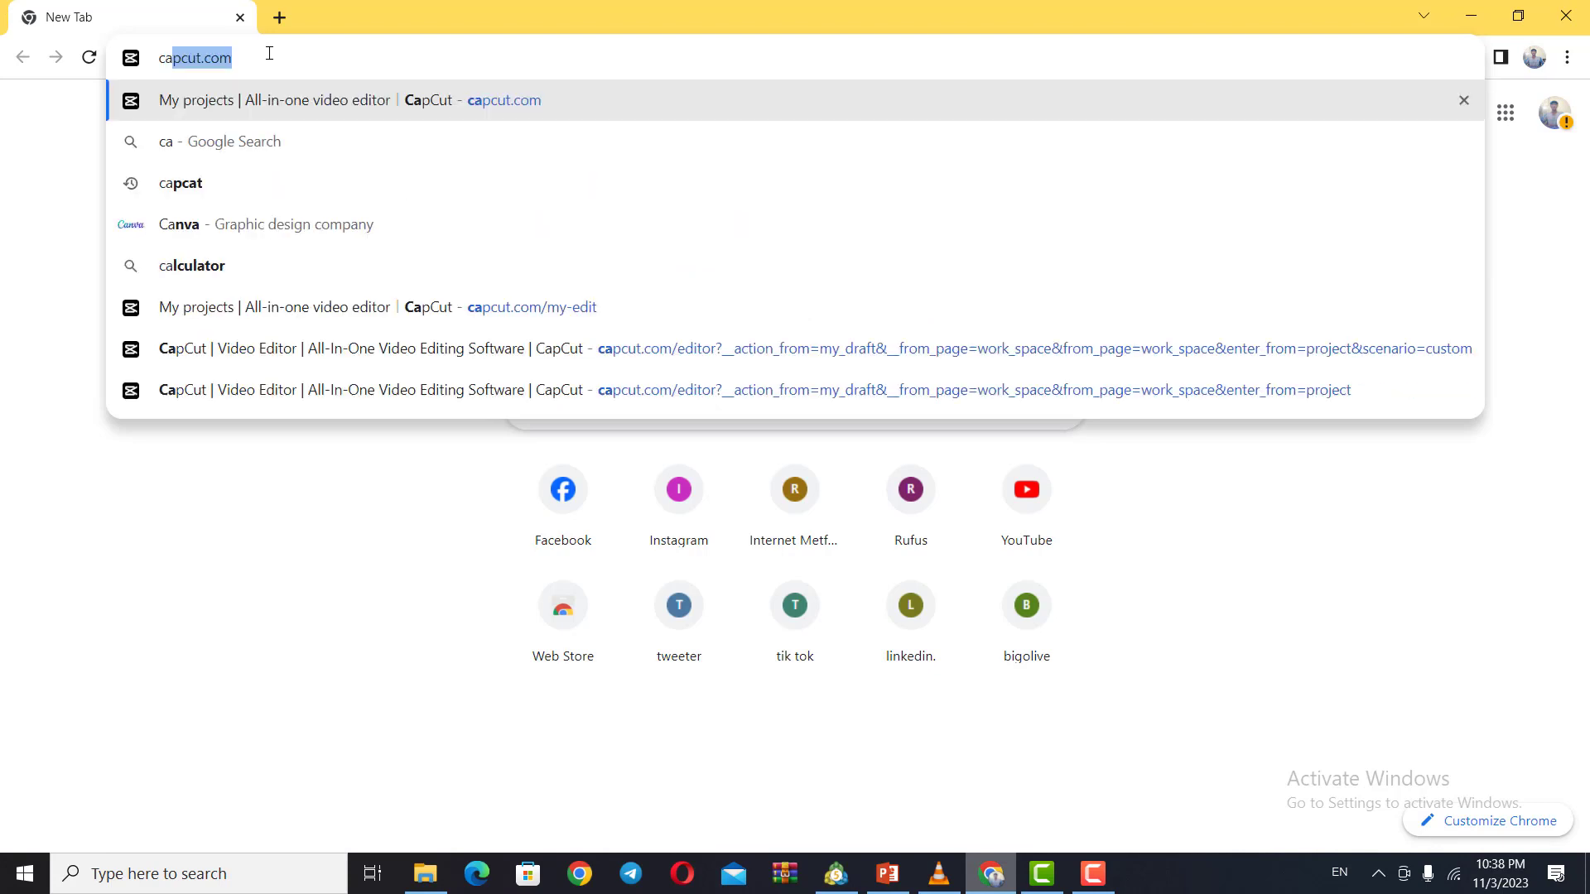
text(p)
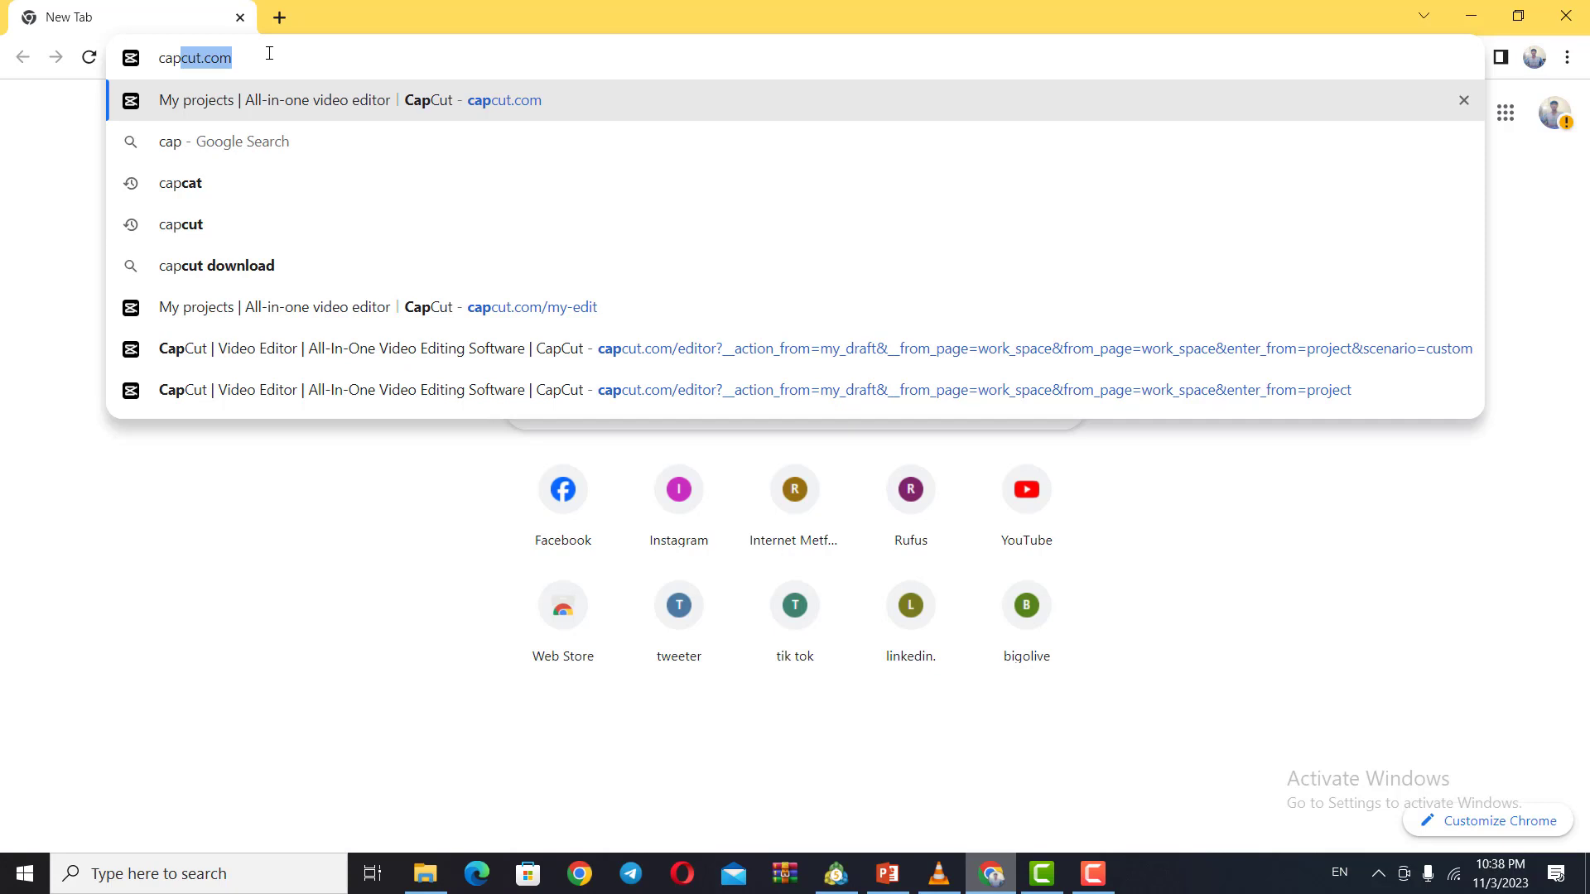
text(cut)
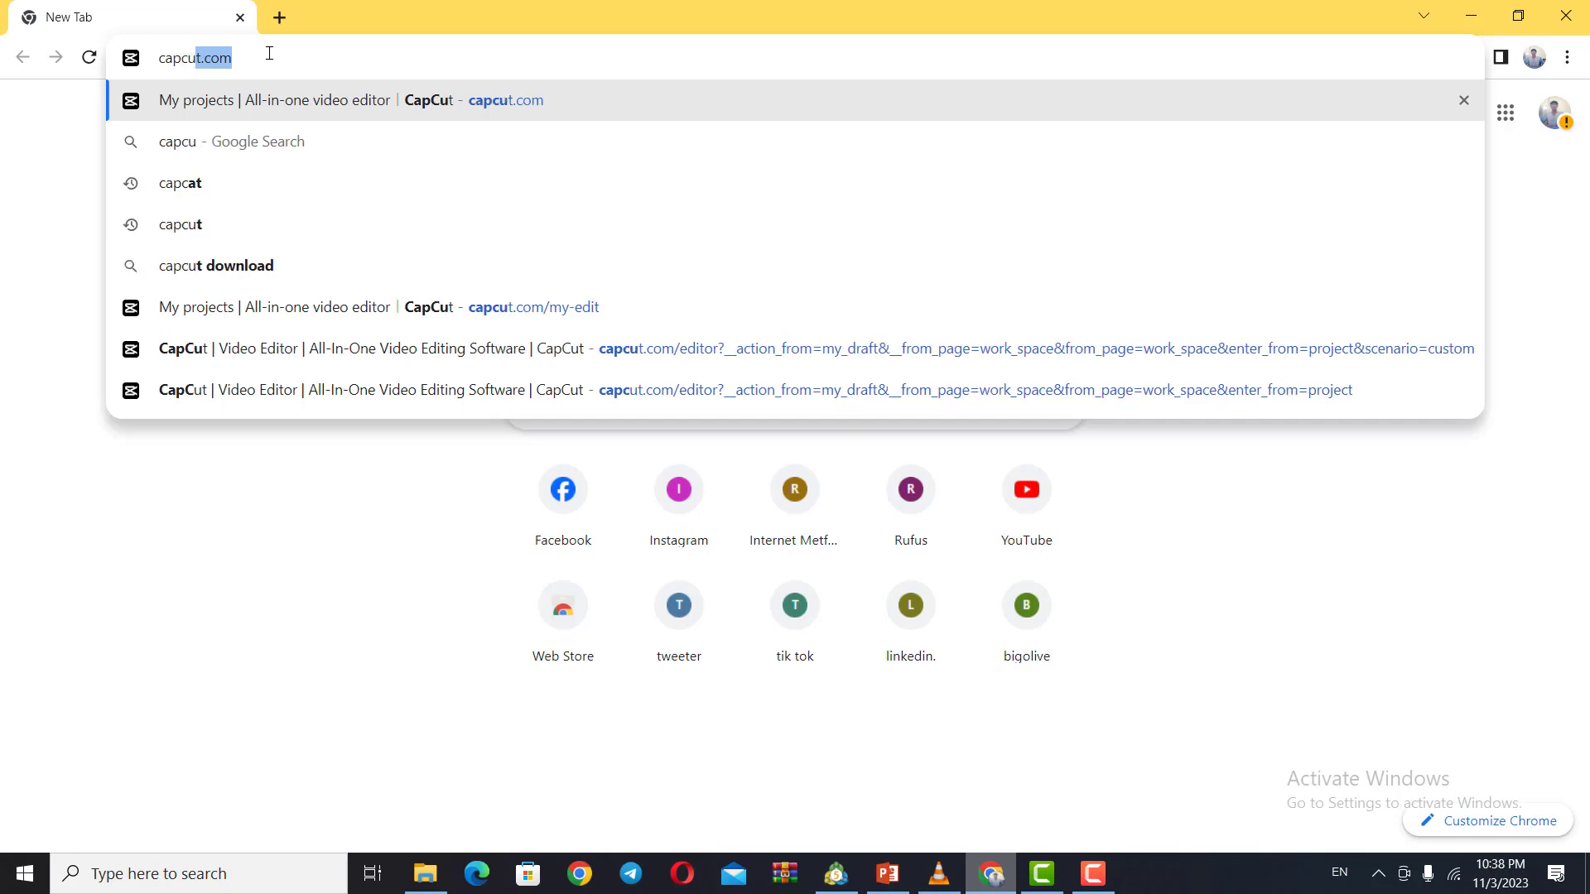
key(Return)
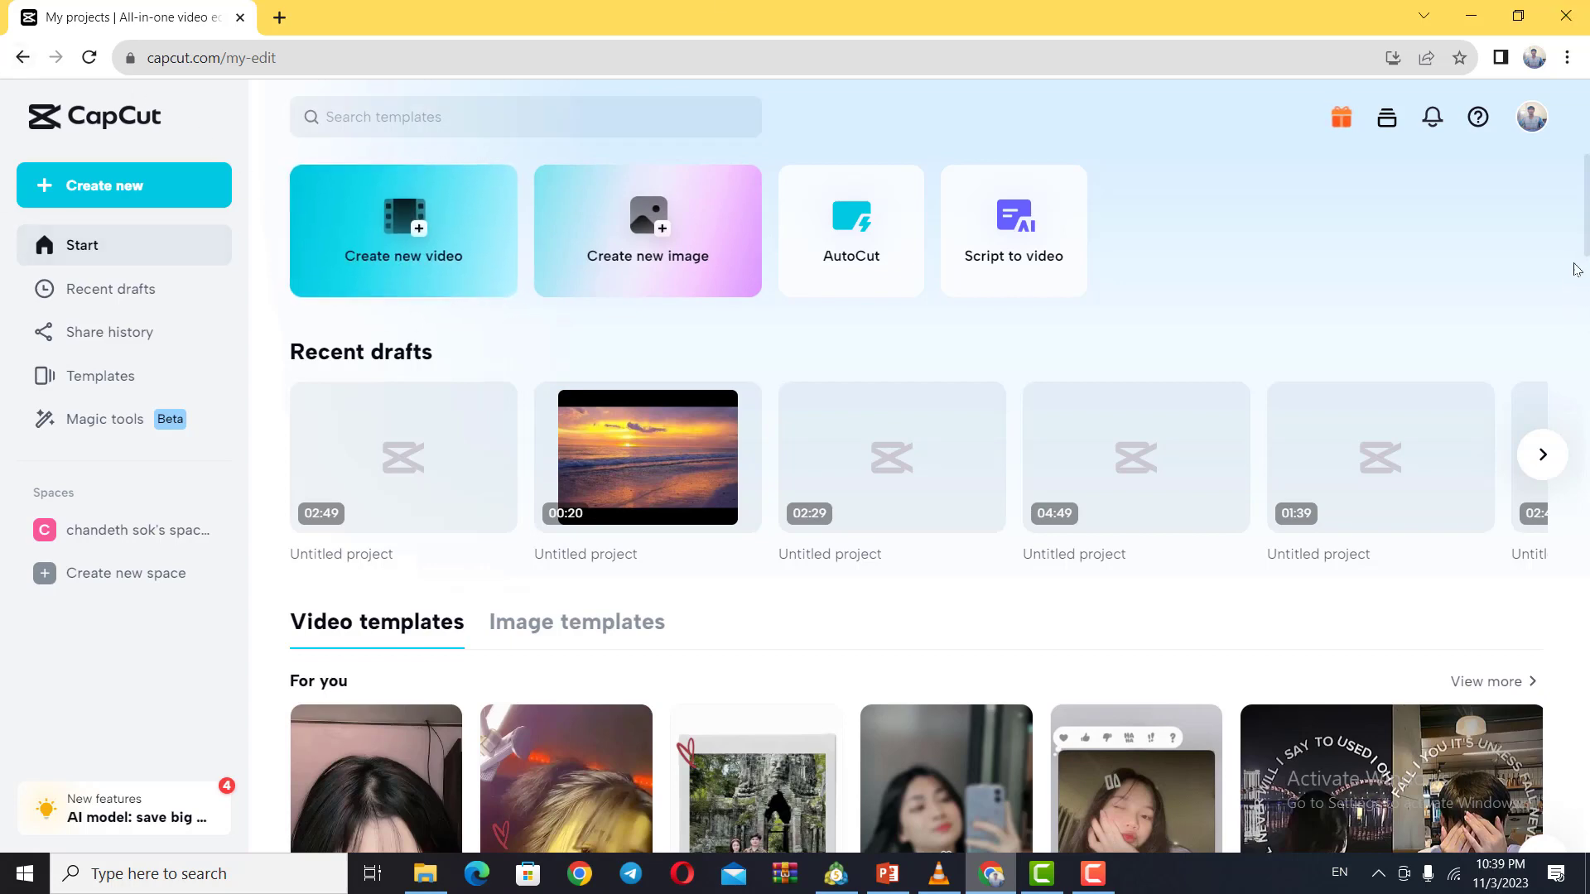
Step: Create a new video project with the 16:9 aspect ratio
scroll(1207, 538, down, 10)
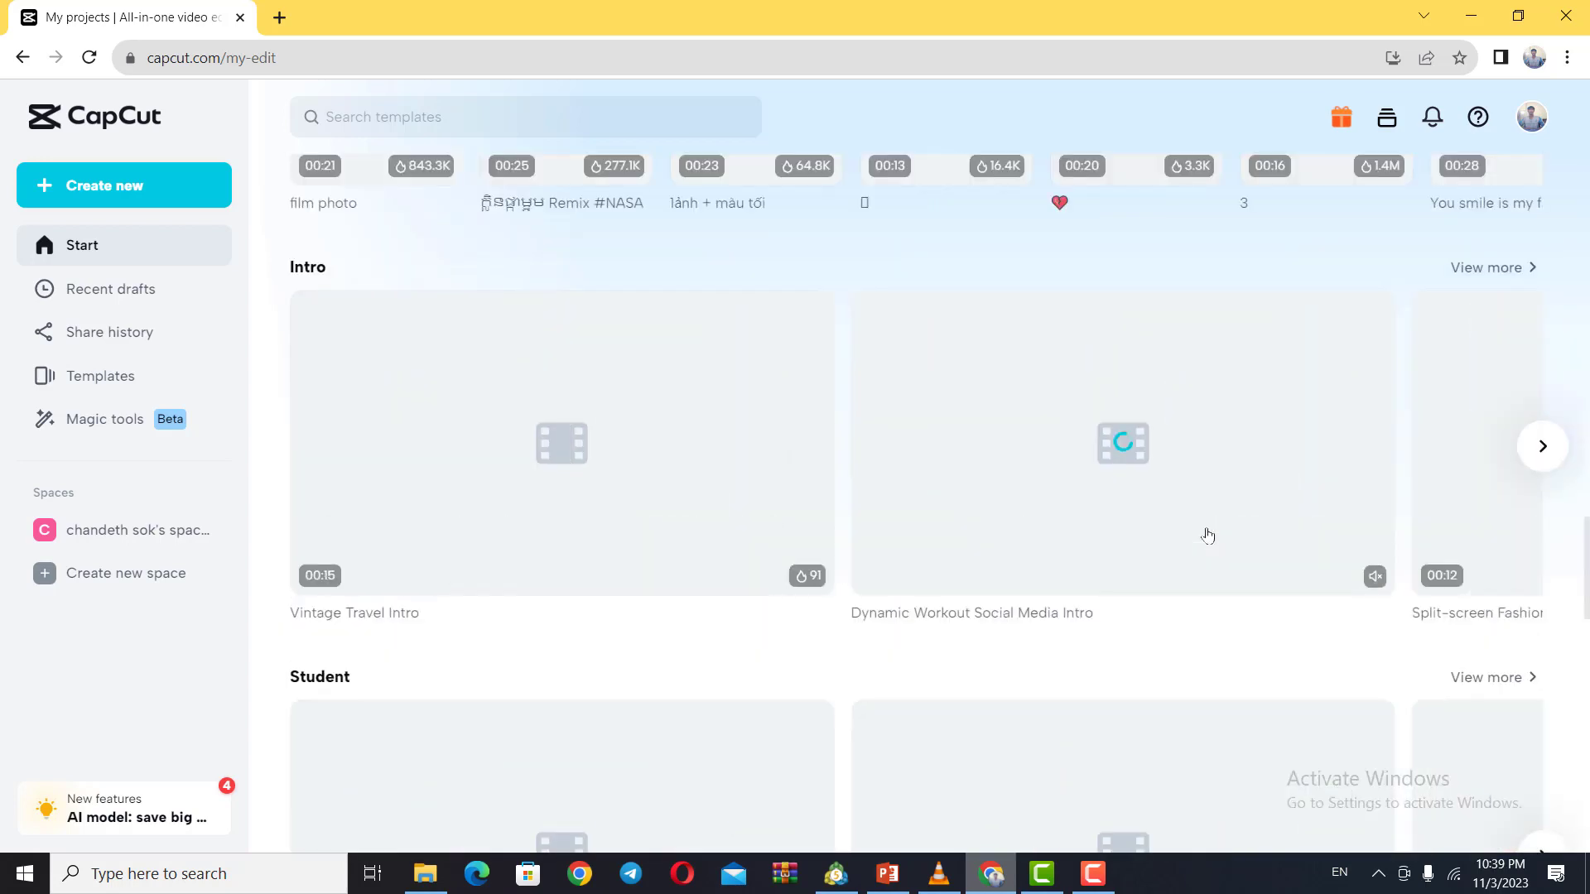
scroll(1207, 536, down, 10)
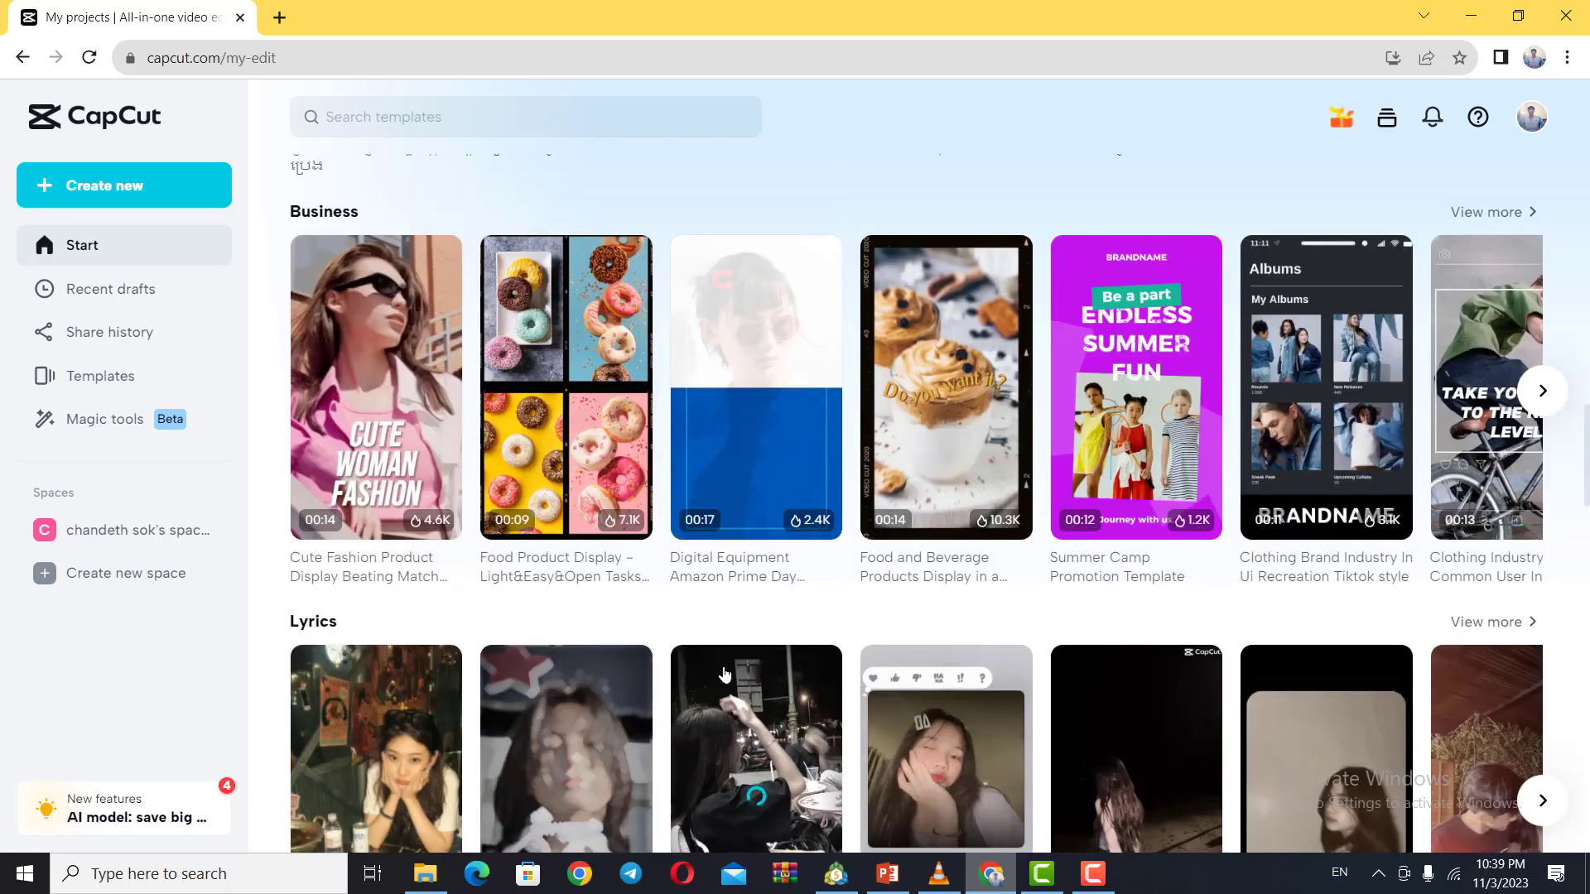
scroll(671, 680, up, 20)
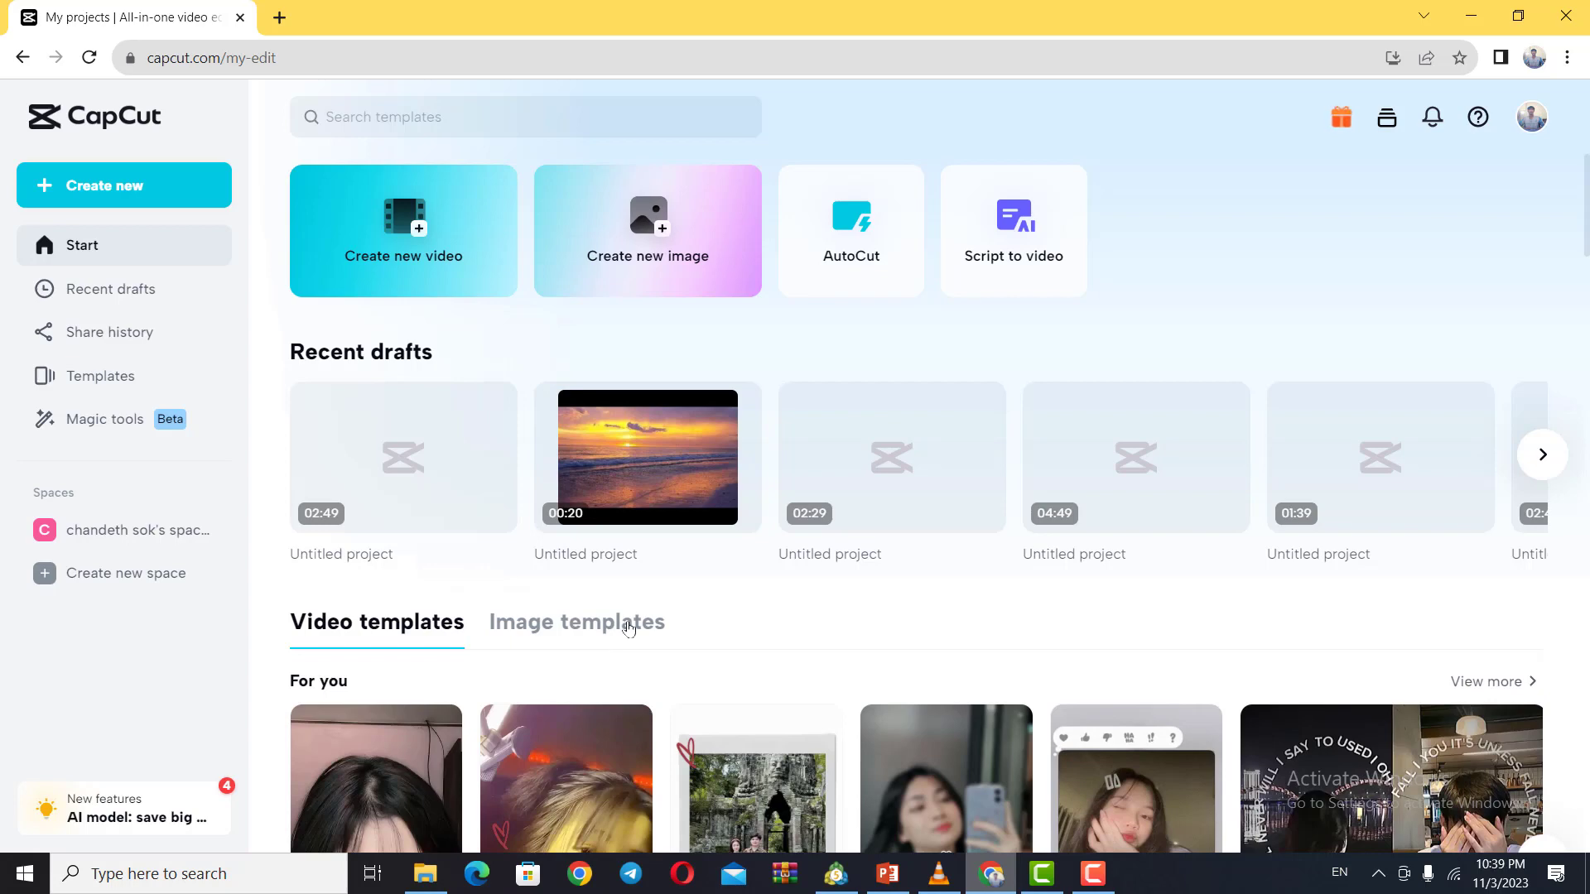
click(421, 235)
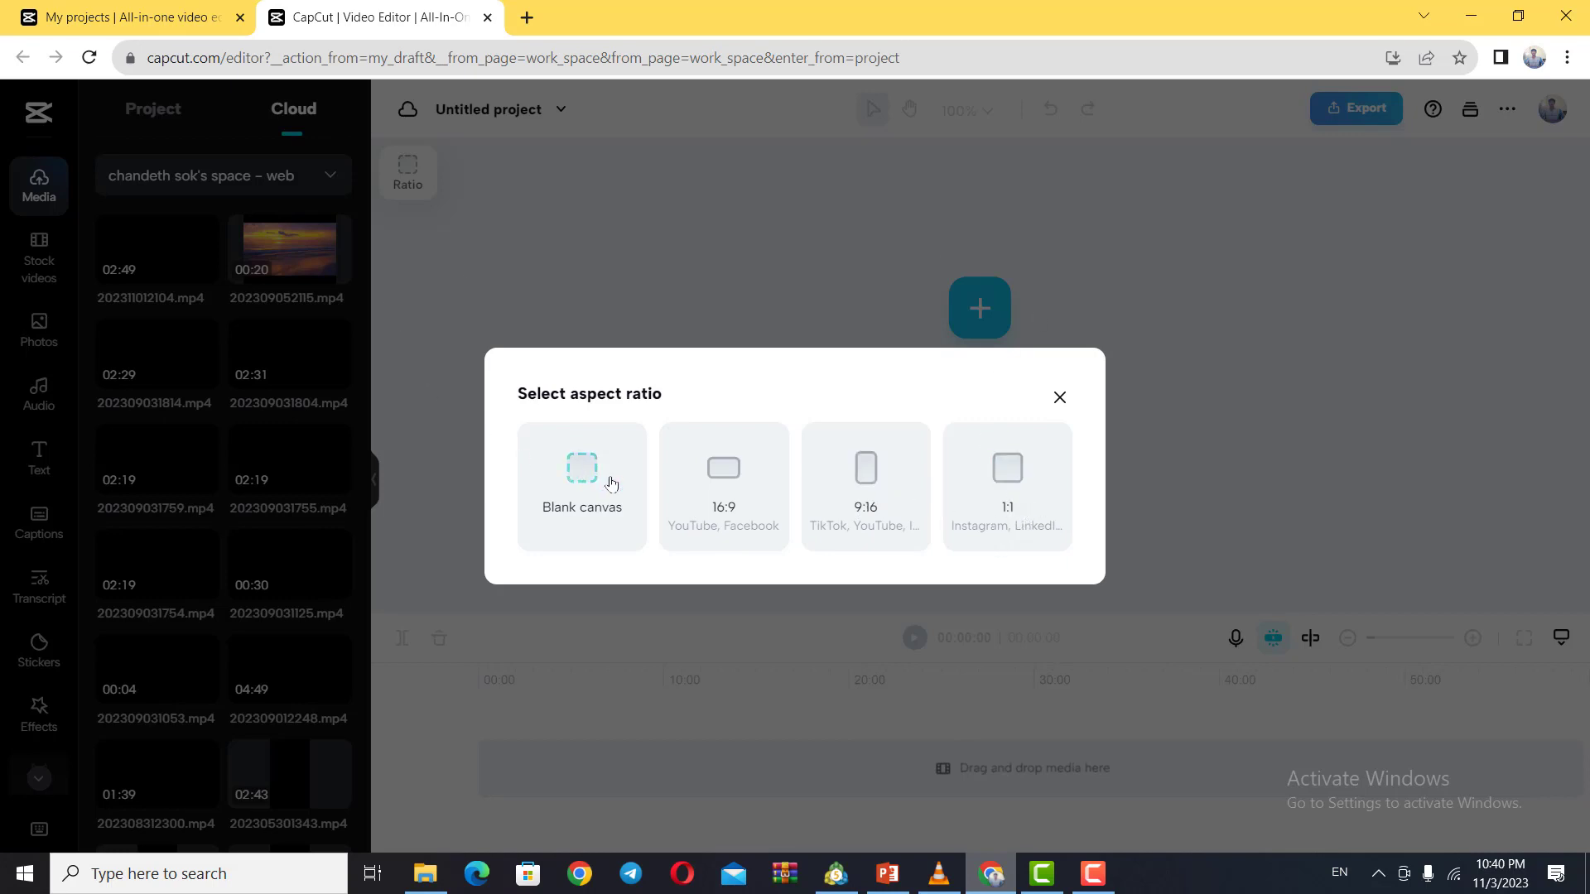
click(711, 511)
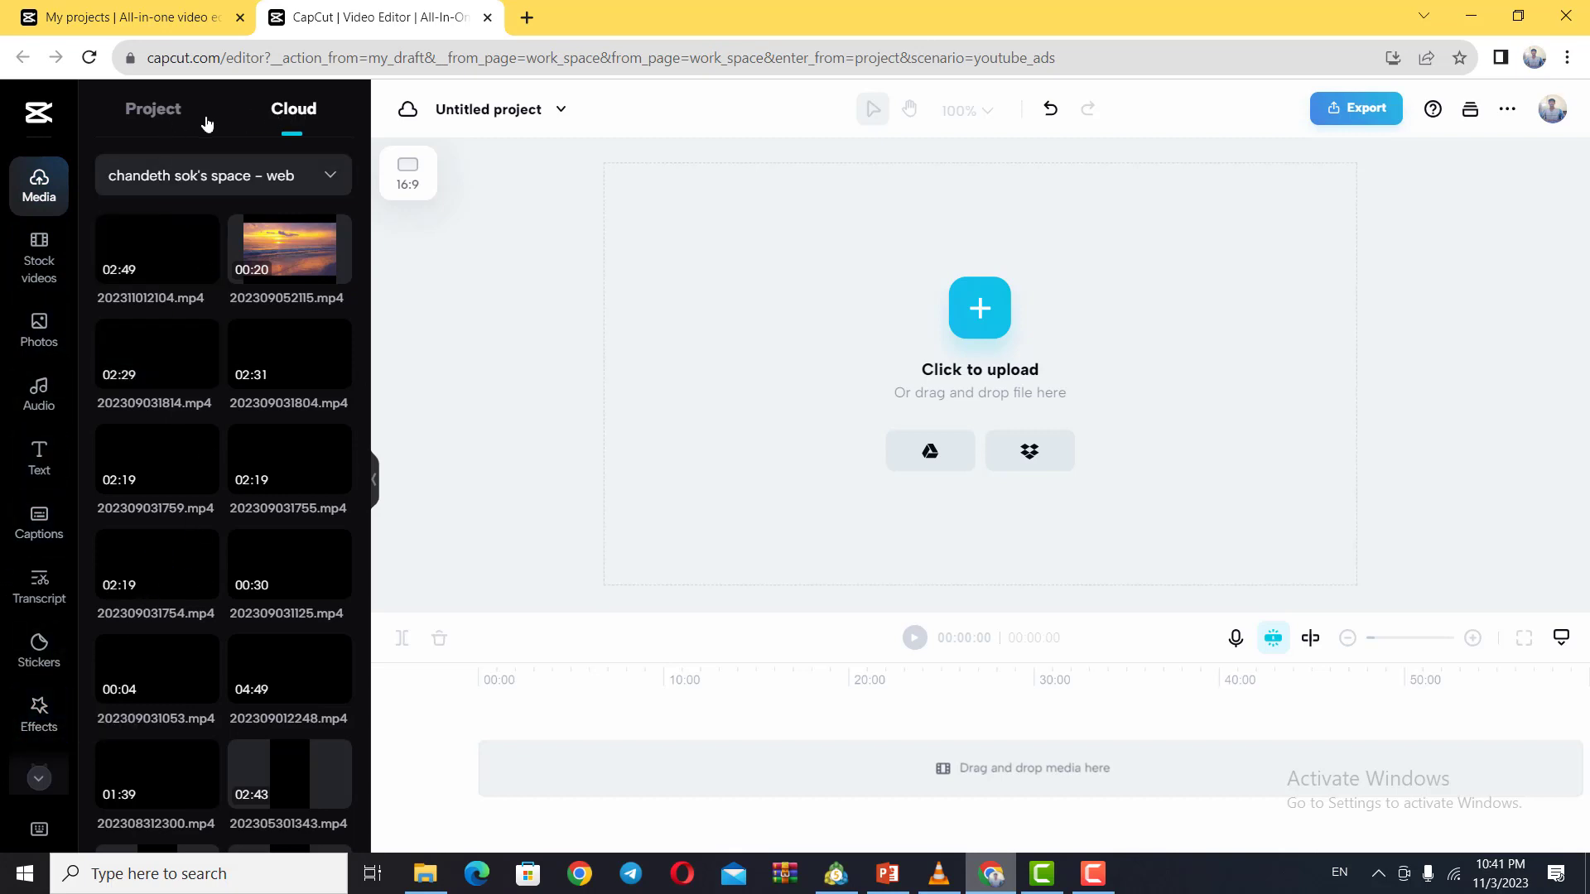
Step: Add the recommended stock photo of the red, white and blue pilot boat in aqua water to the project
click(153, 123)
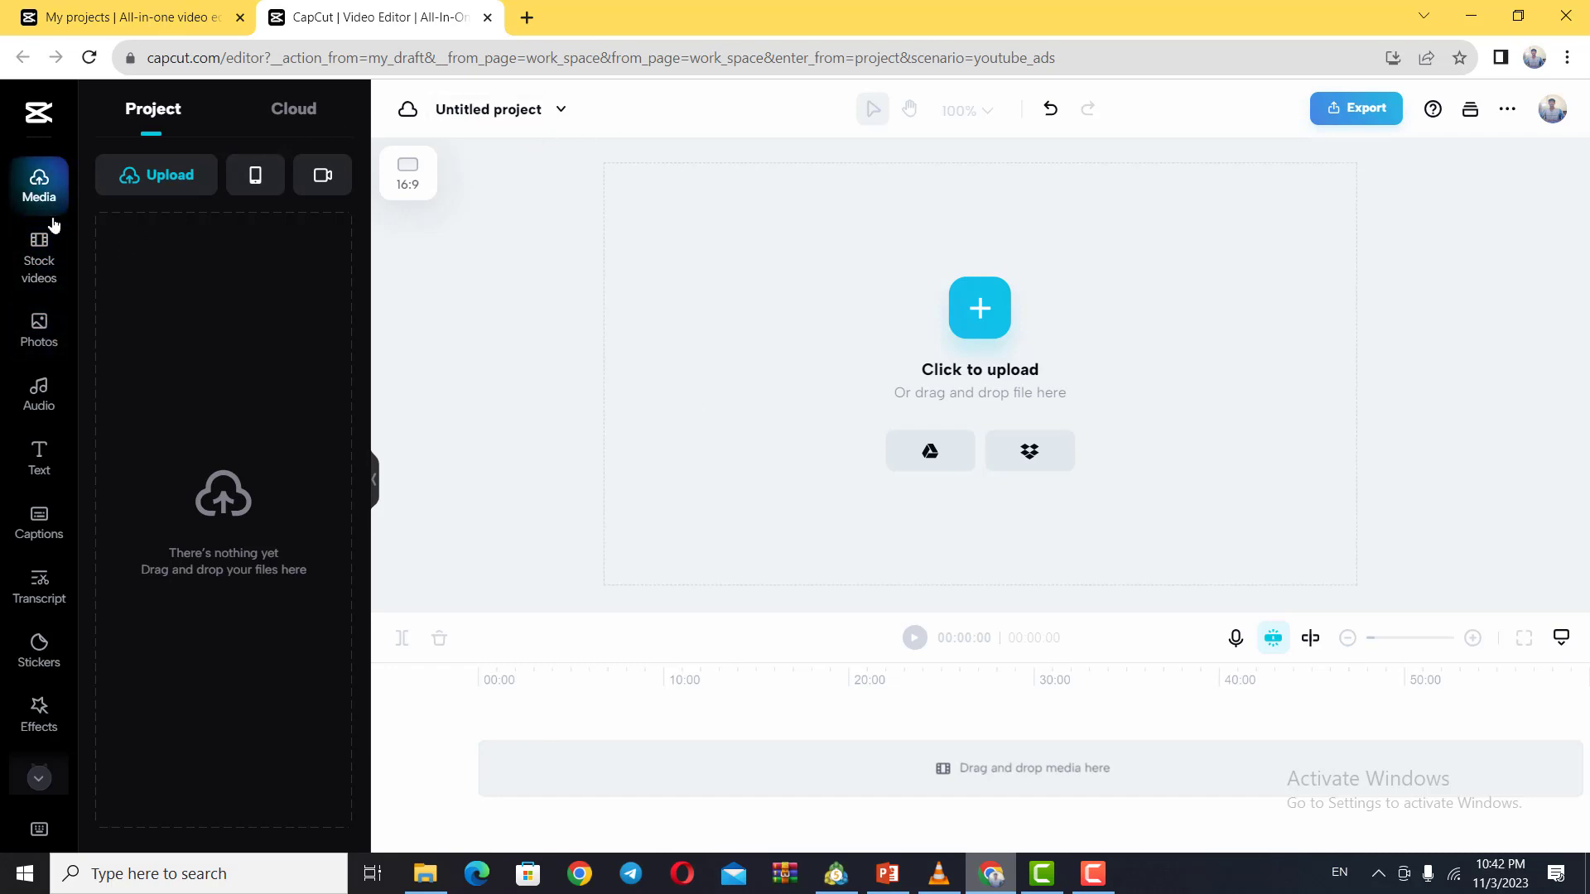
click(36, 336)
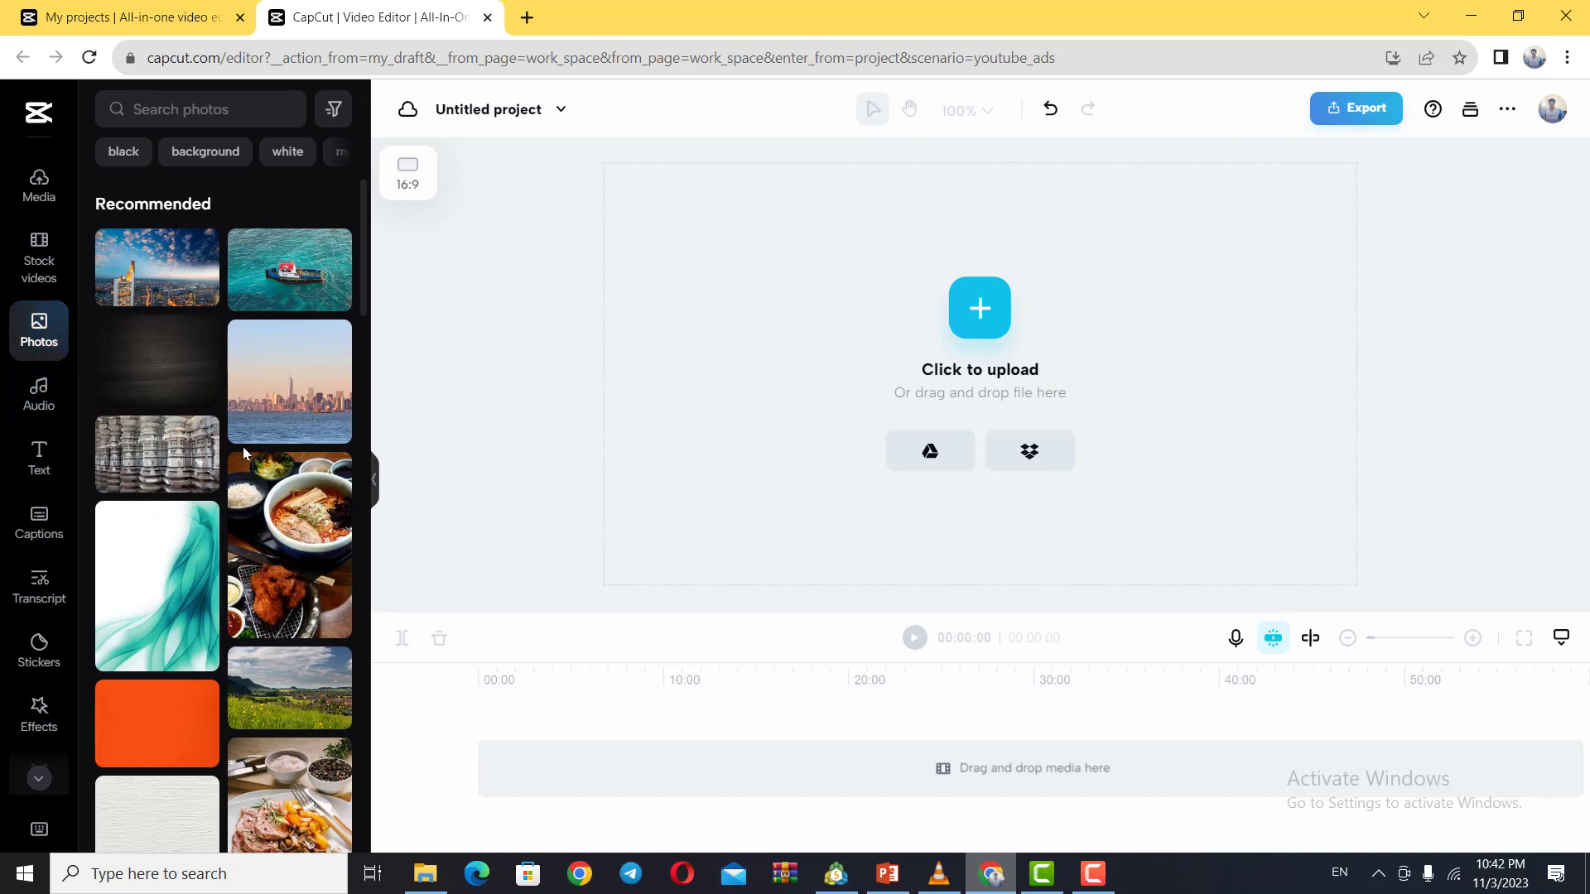
scroll(291, 577, down, 3)
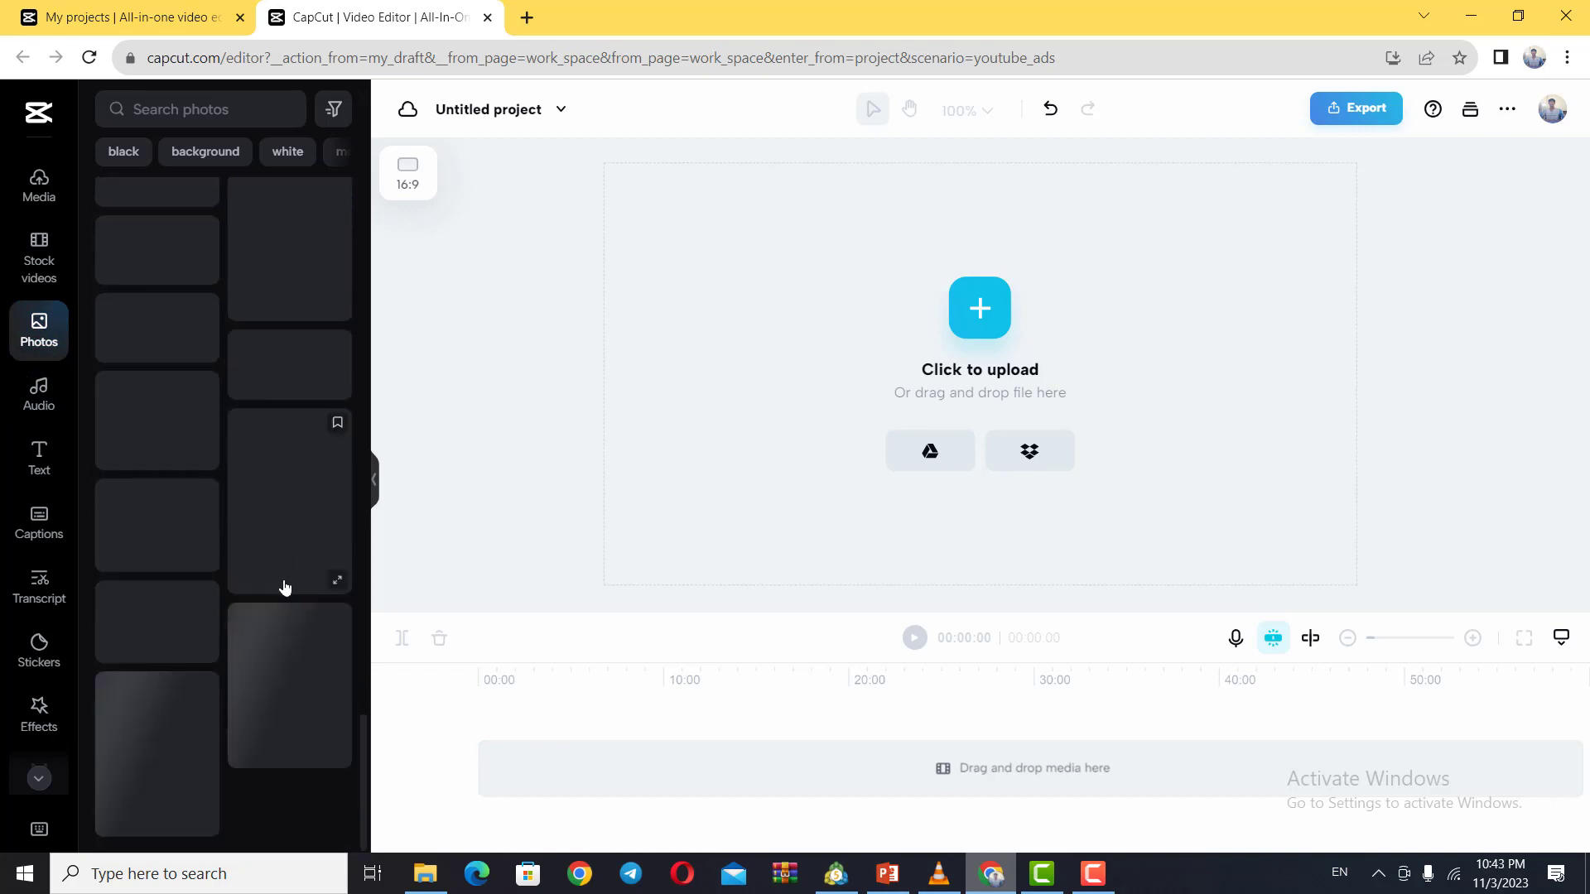
scroll(275, 662, up, 20)
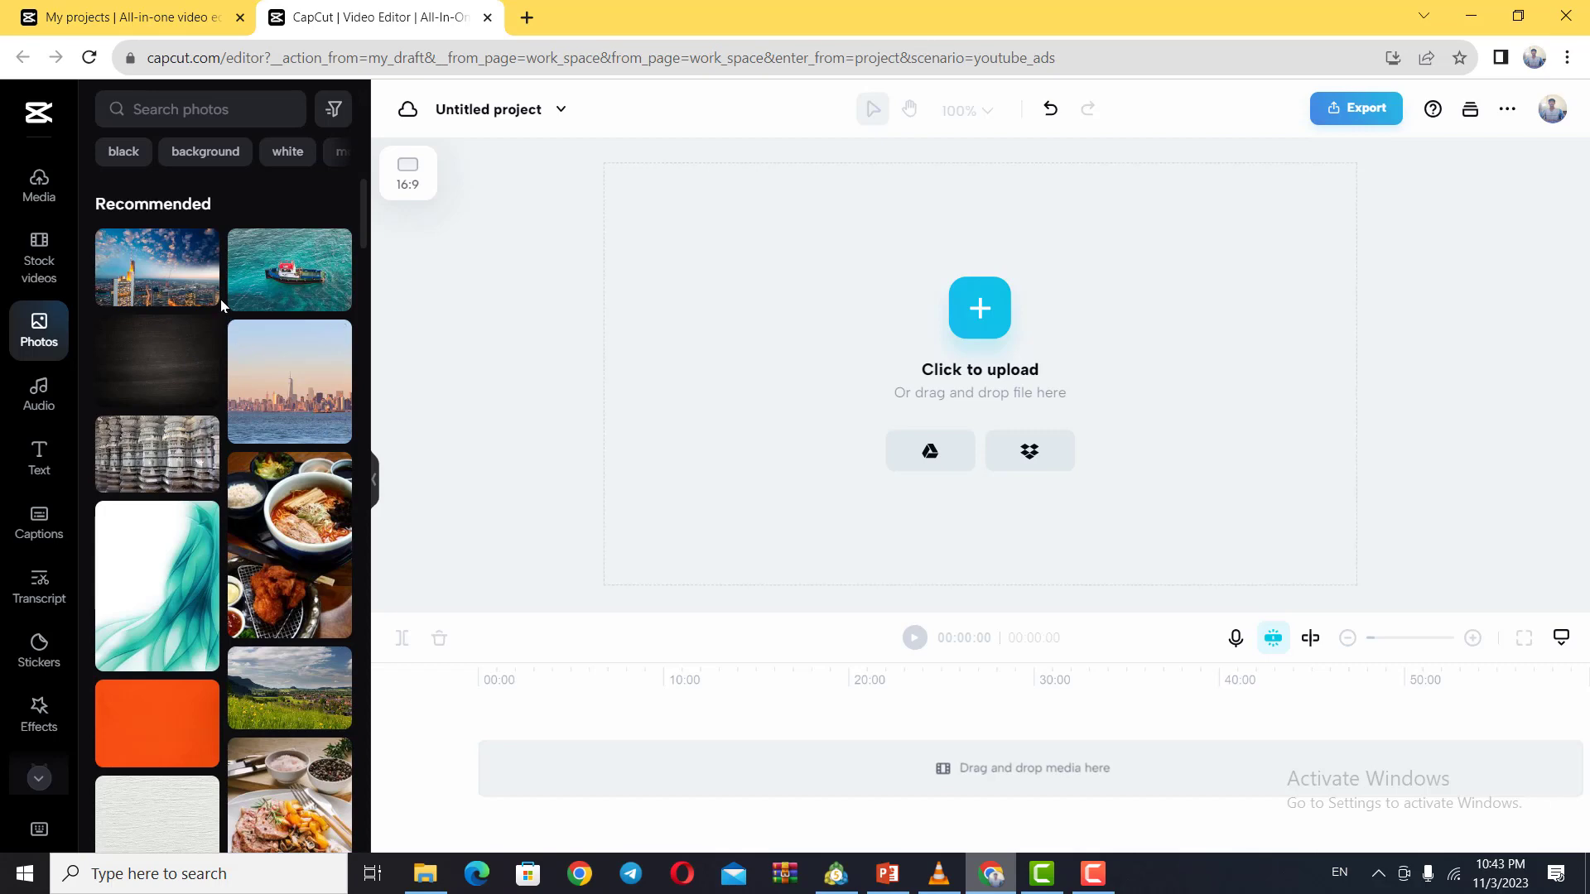
click(283, 274)
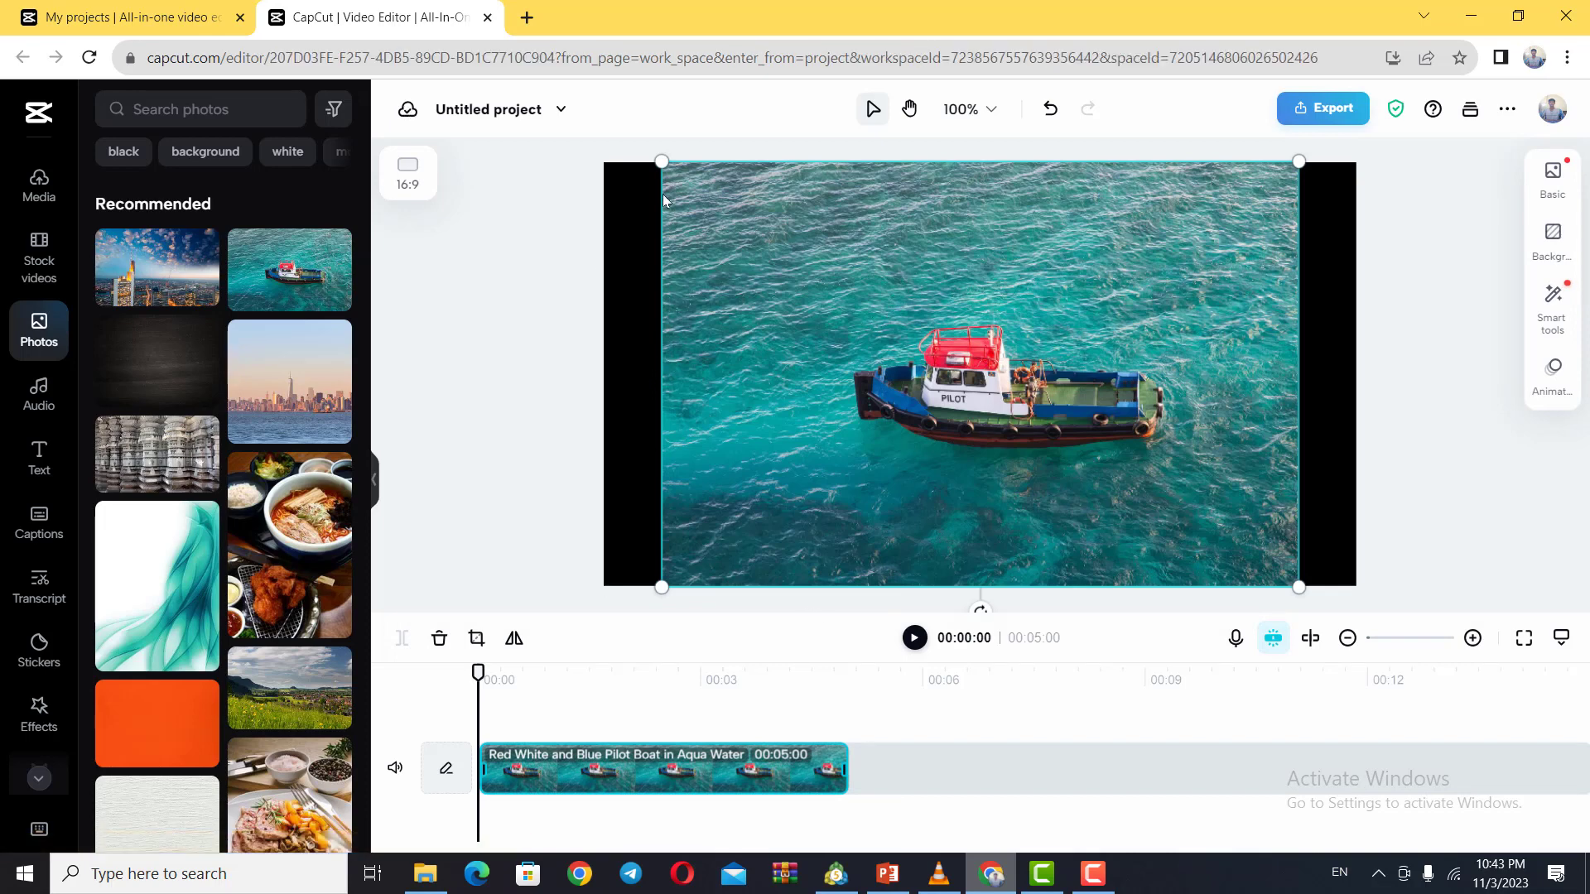
Step: Enlarge the pilot boat photo from its upper-left corner towards the left edge of the canvas
drag(661, 163, 606, 152)
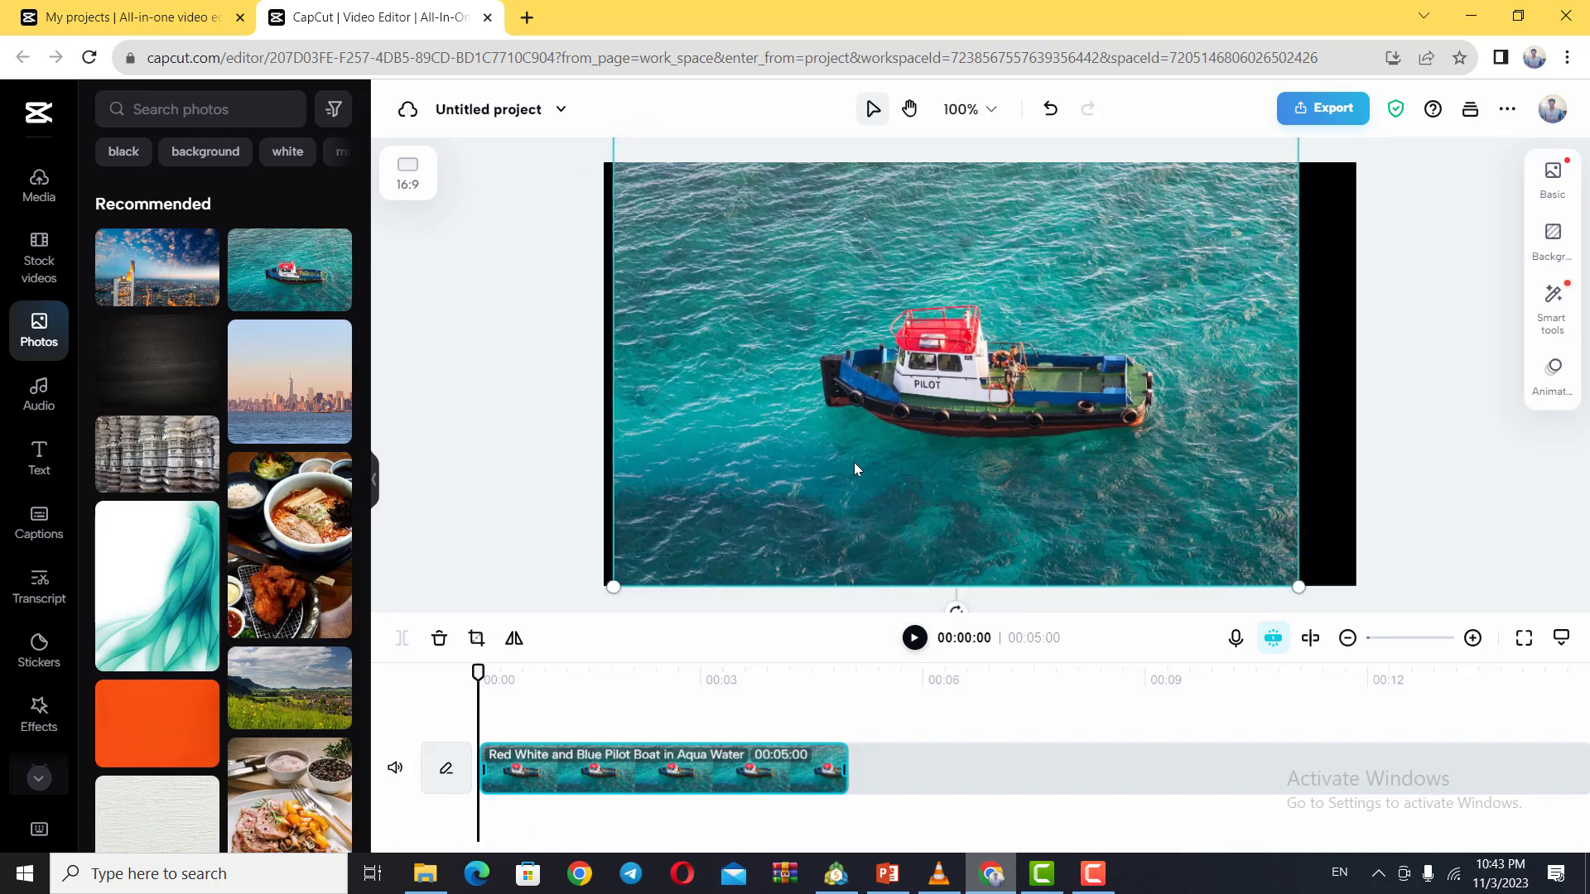
scroll(853, 465, up, 5)
scroll(837, 495, down, 5)
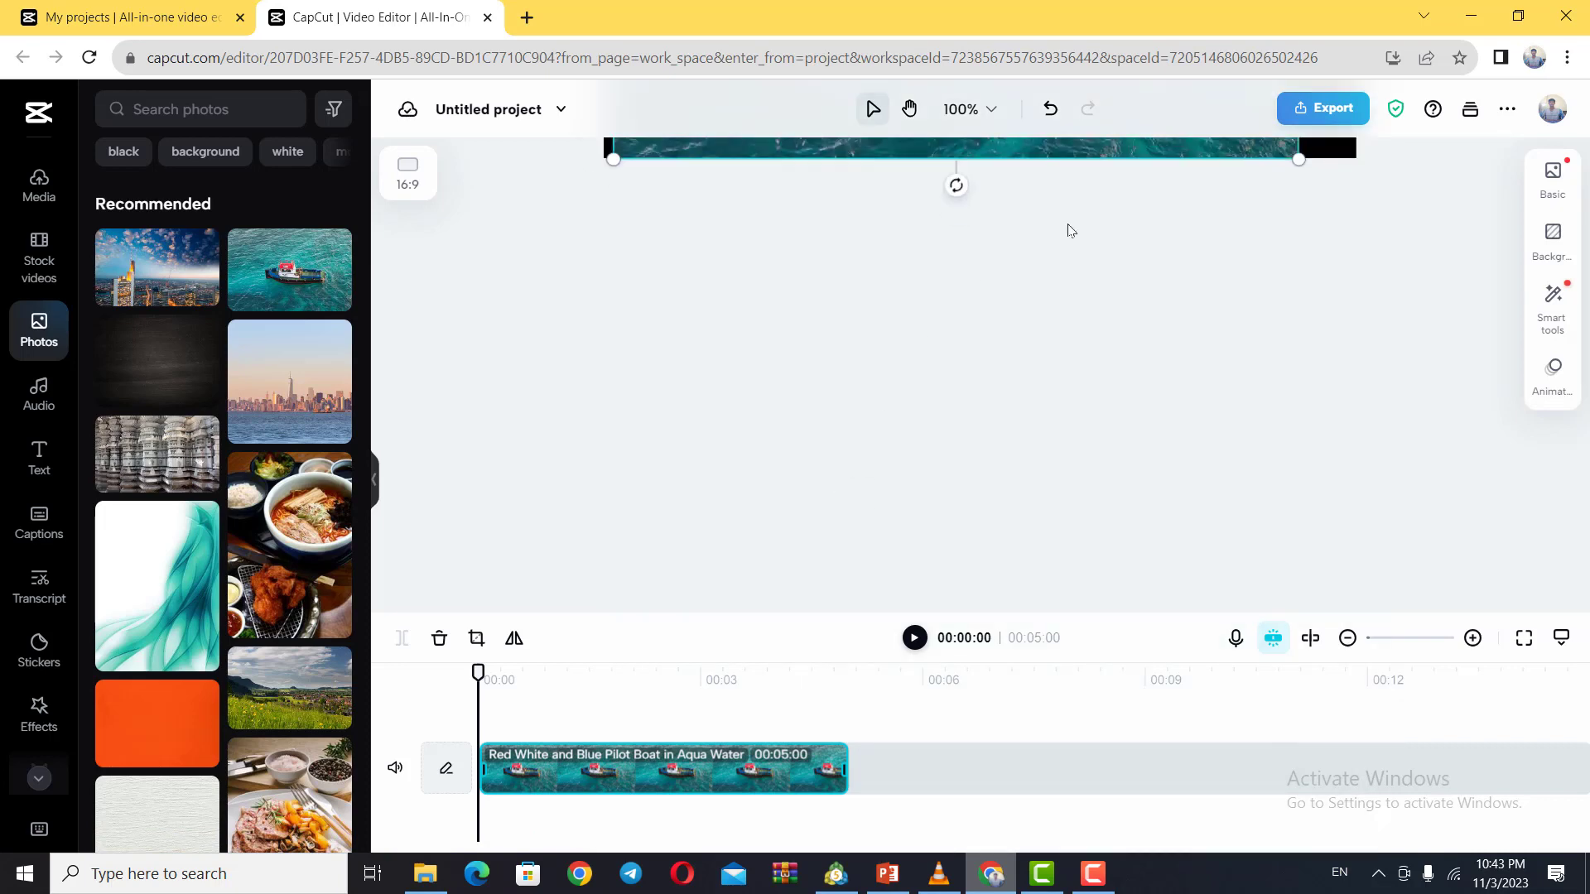
scroll(1030, 370, up, 5)
scroll(1054, 412, down, 5)
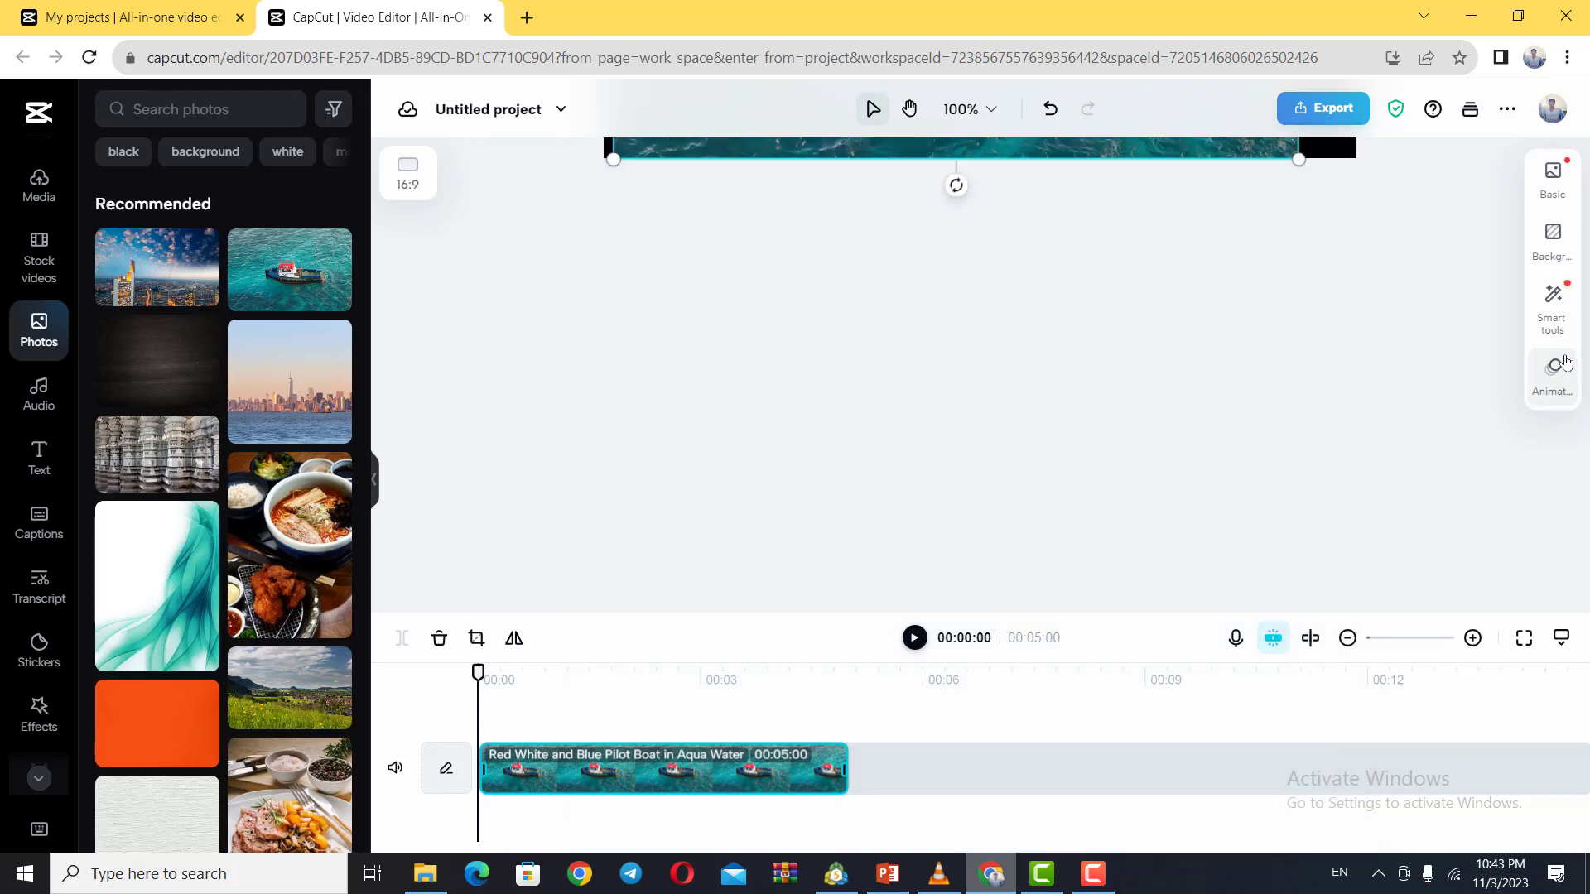
scroll(1076, 468, up, 5)
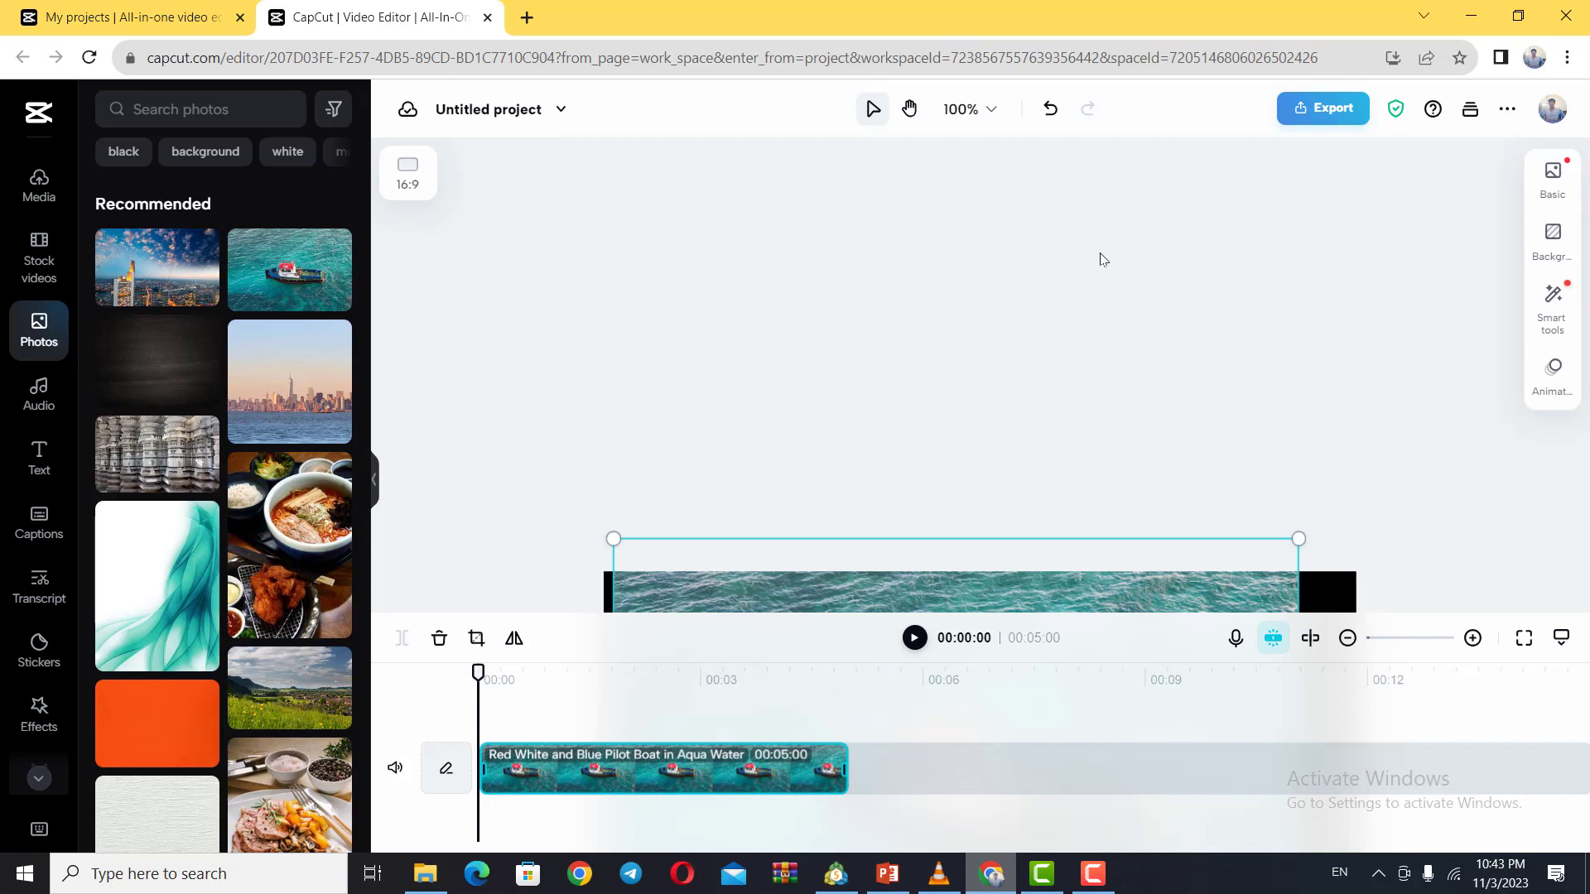
Step: Deselect the photo, bring the canvas back into view with the Hand tool and return to the Move tool
click(948, 217)
click(911, 110)
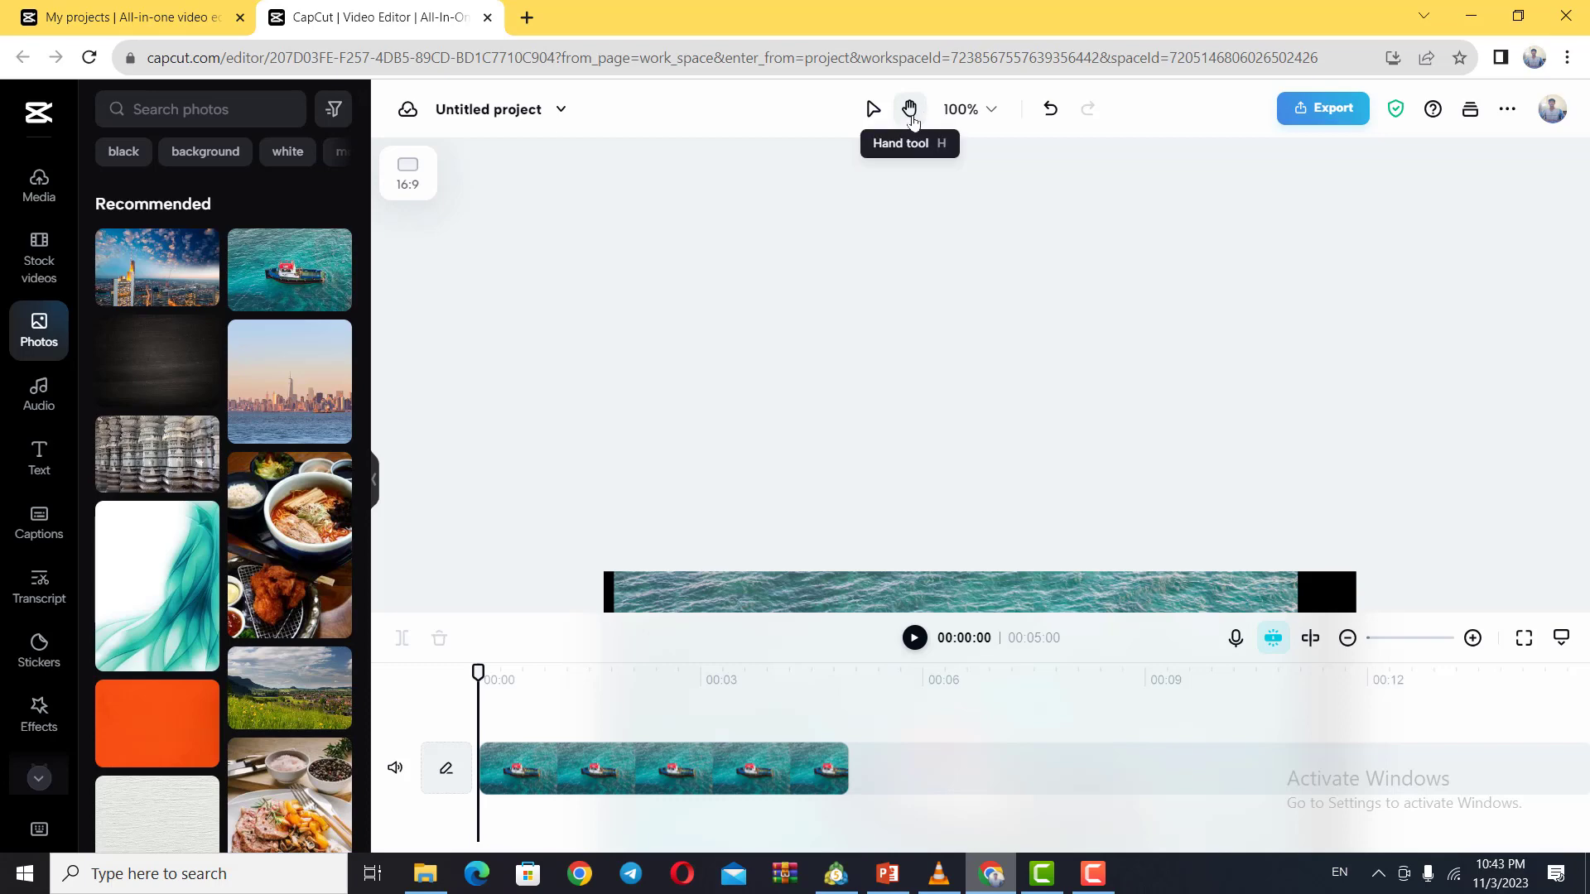
drag(852, 398, 816, 245)
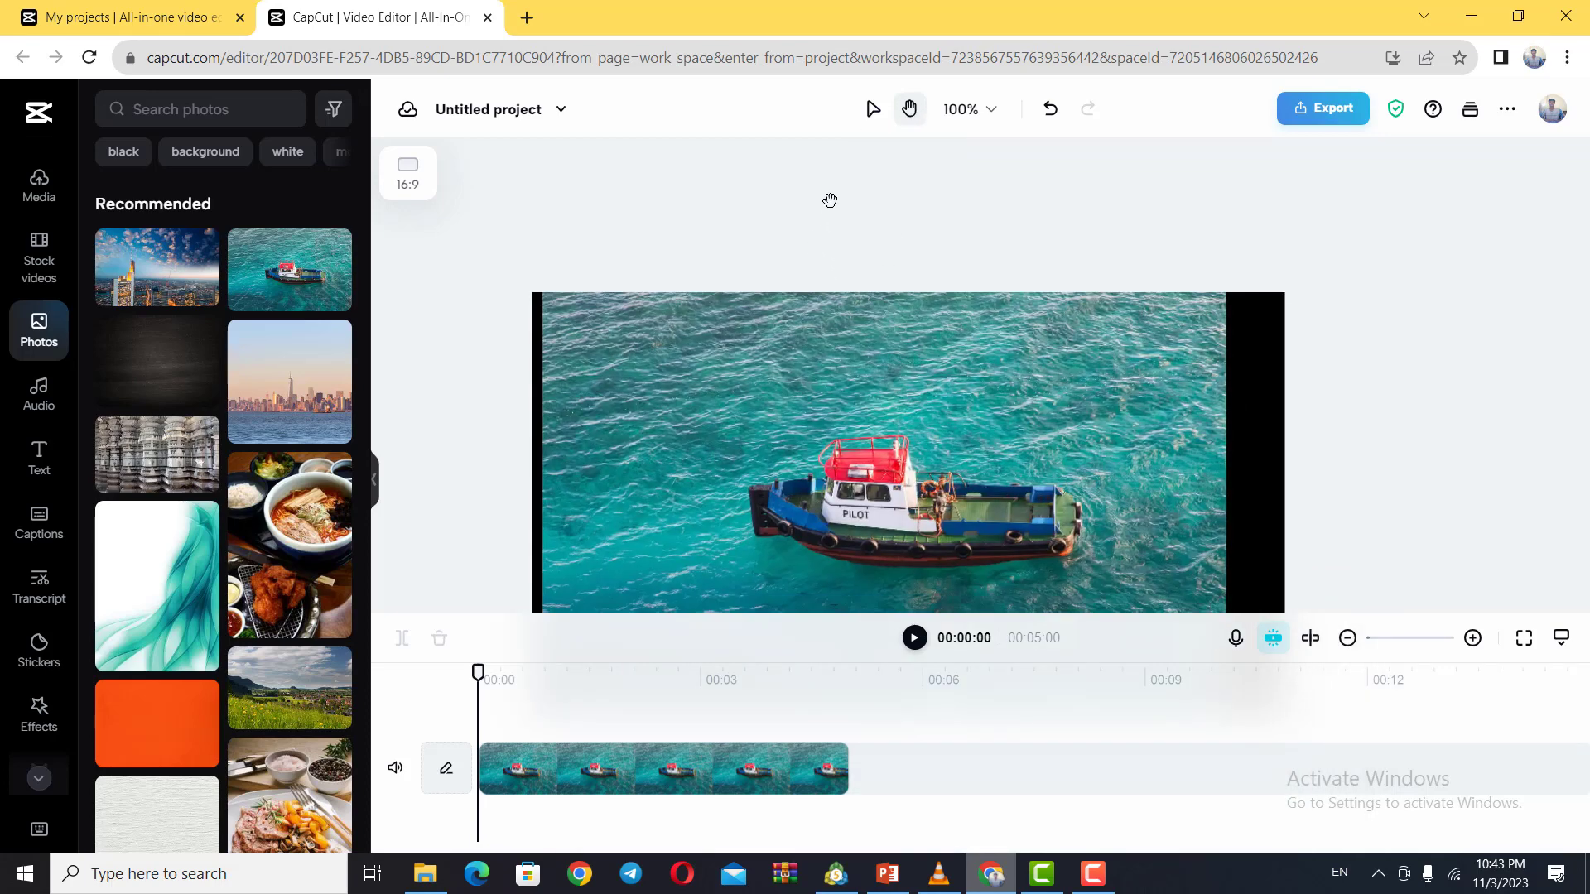
drag(873, 424, 901, 375)
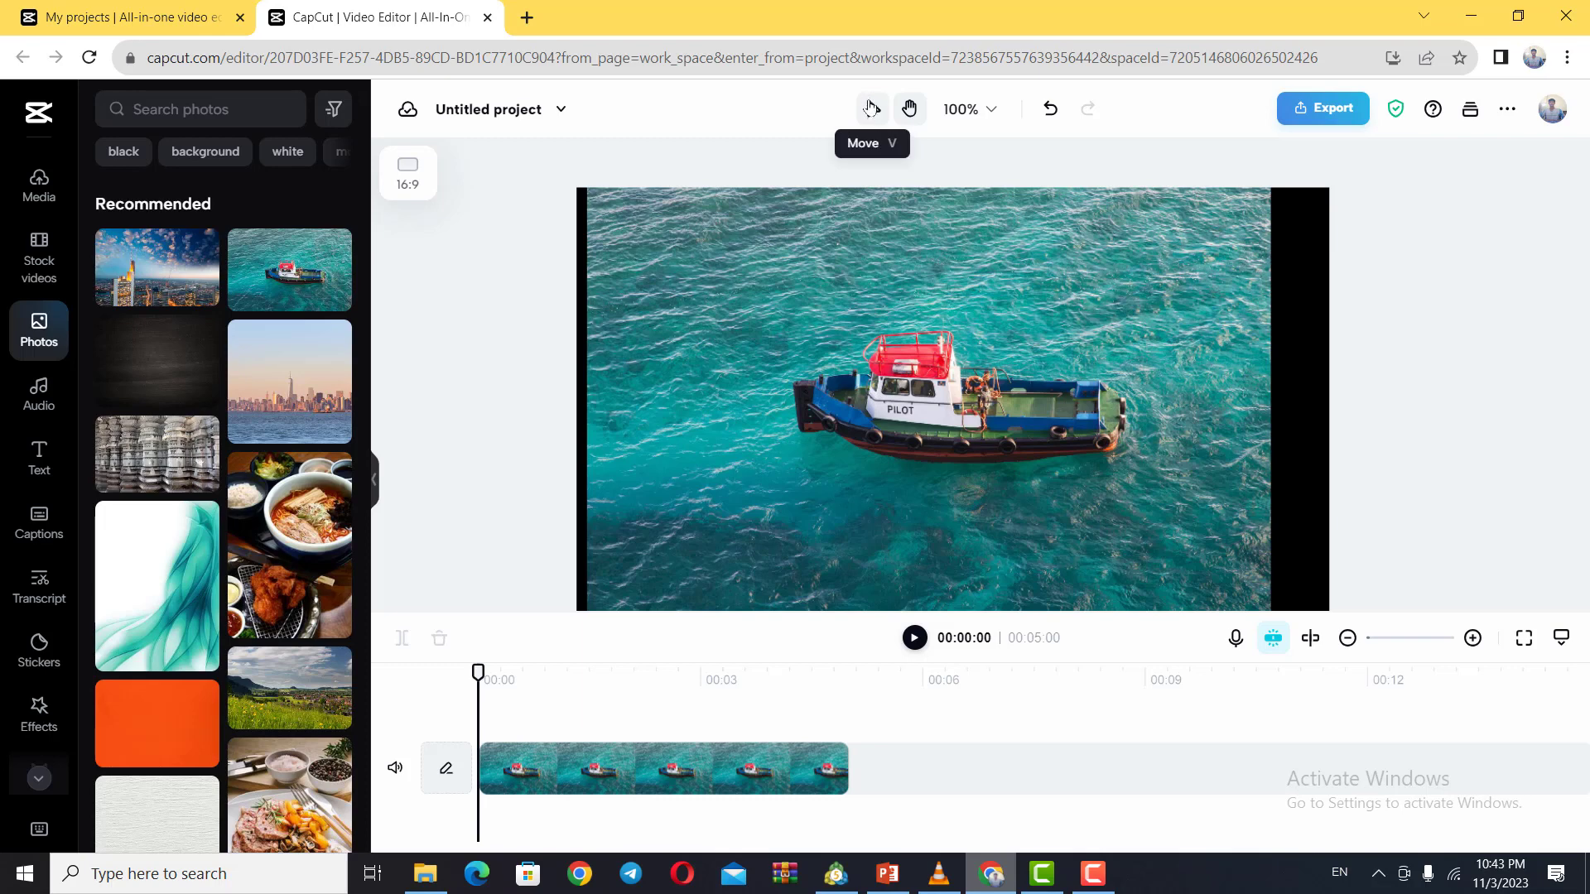
click(872, 113)
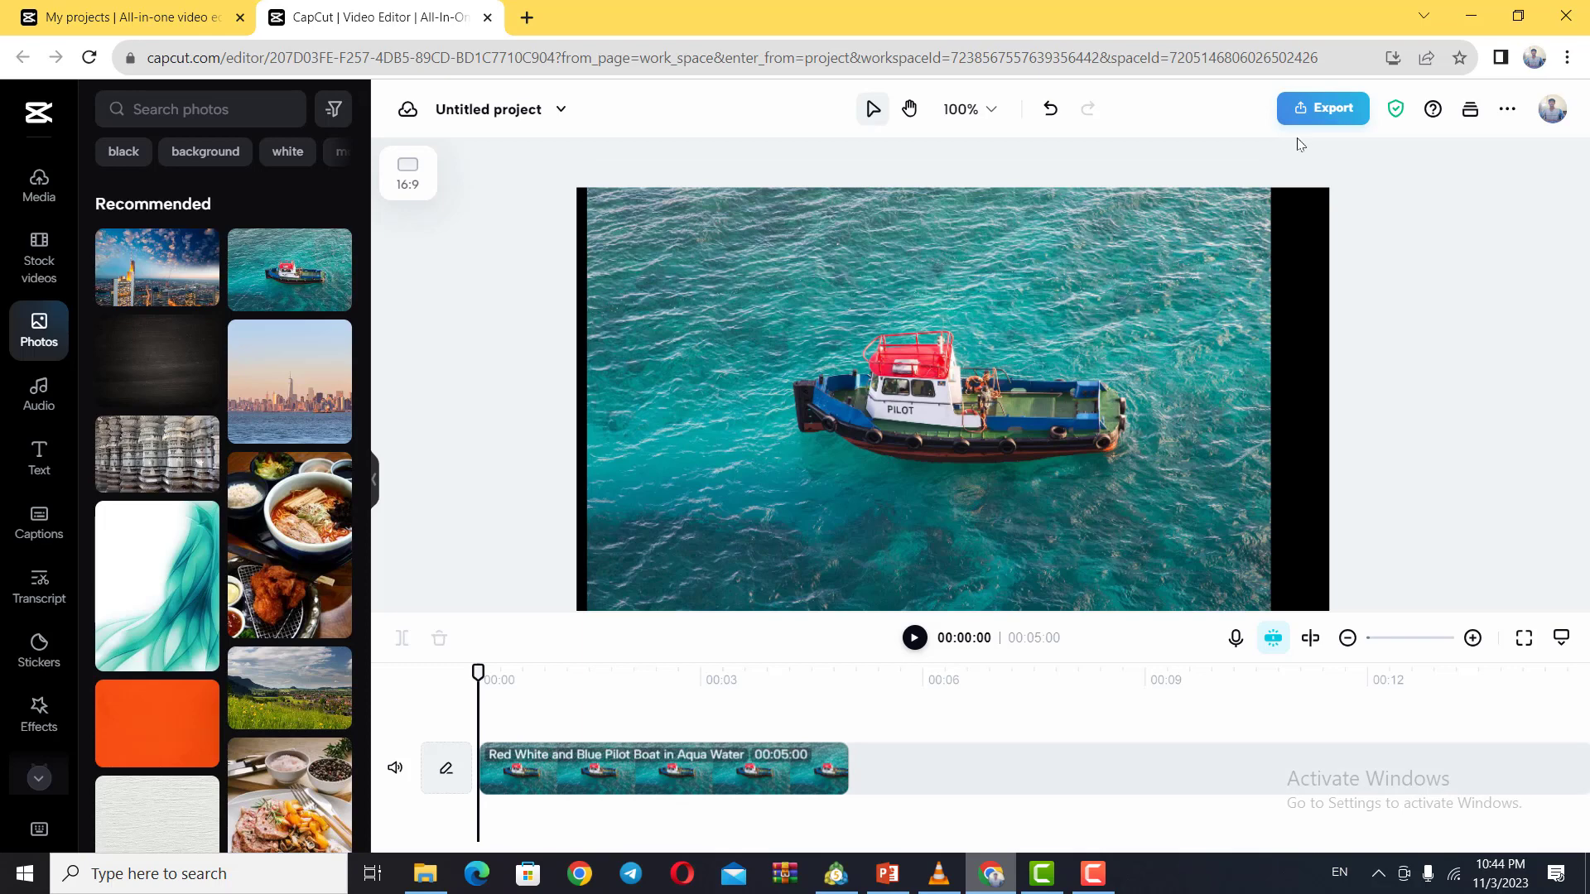
Step: Extend the pilot boat clip on the timeline to a duration of about 00:10:19
key(ctrl+a)
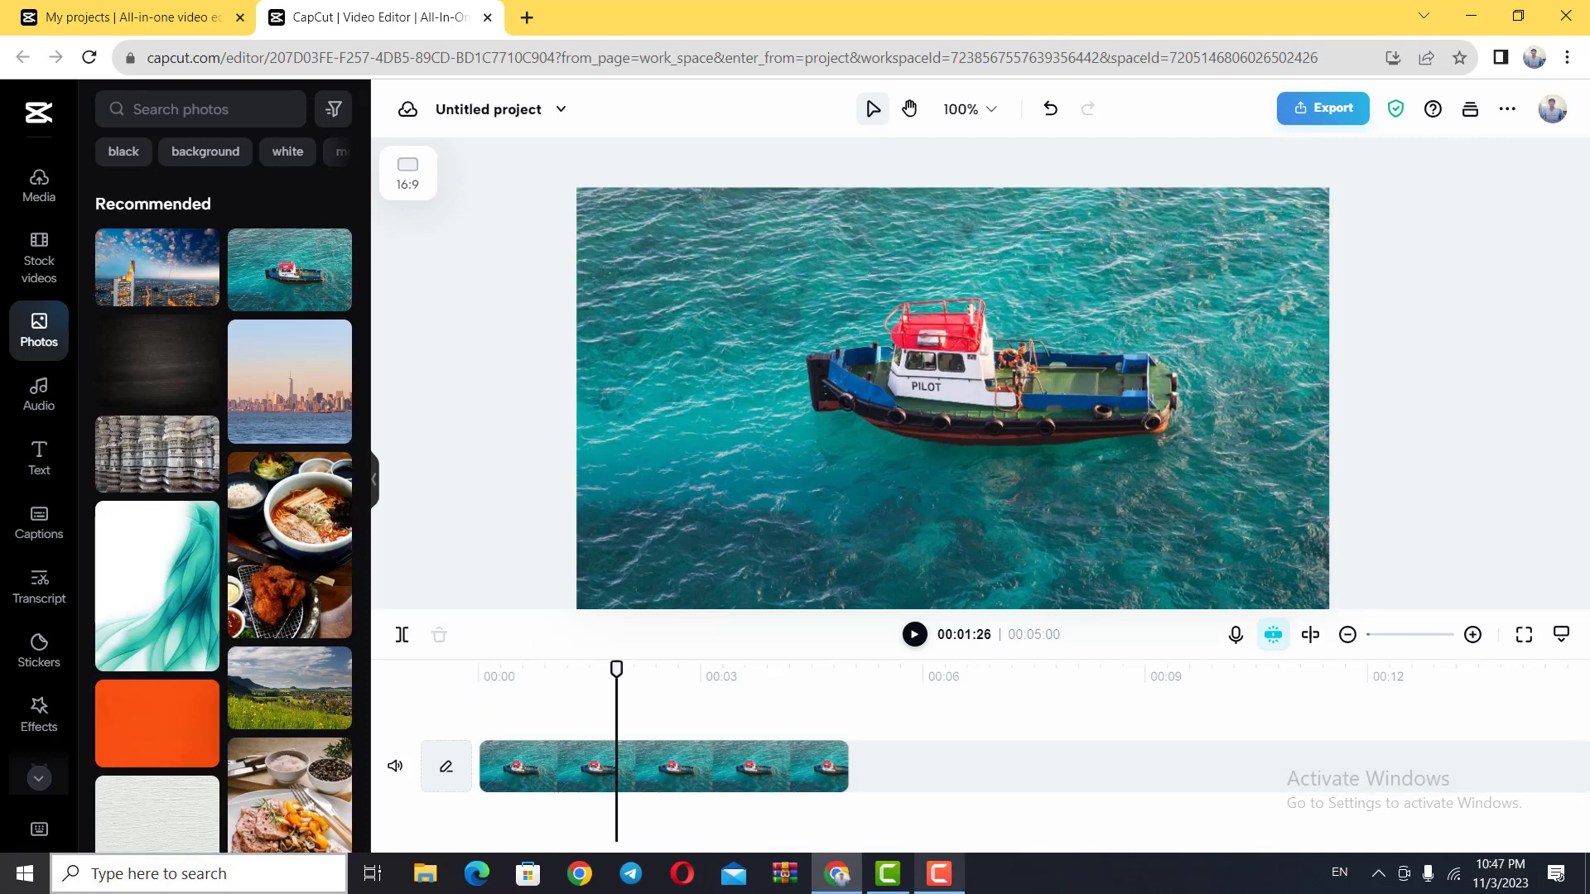
mouse_move(887, 874)
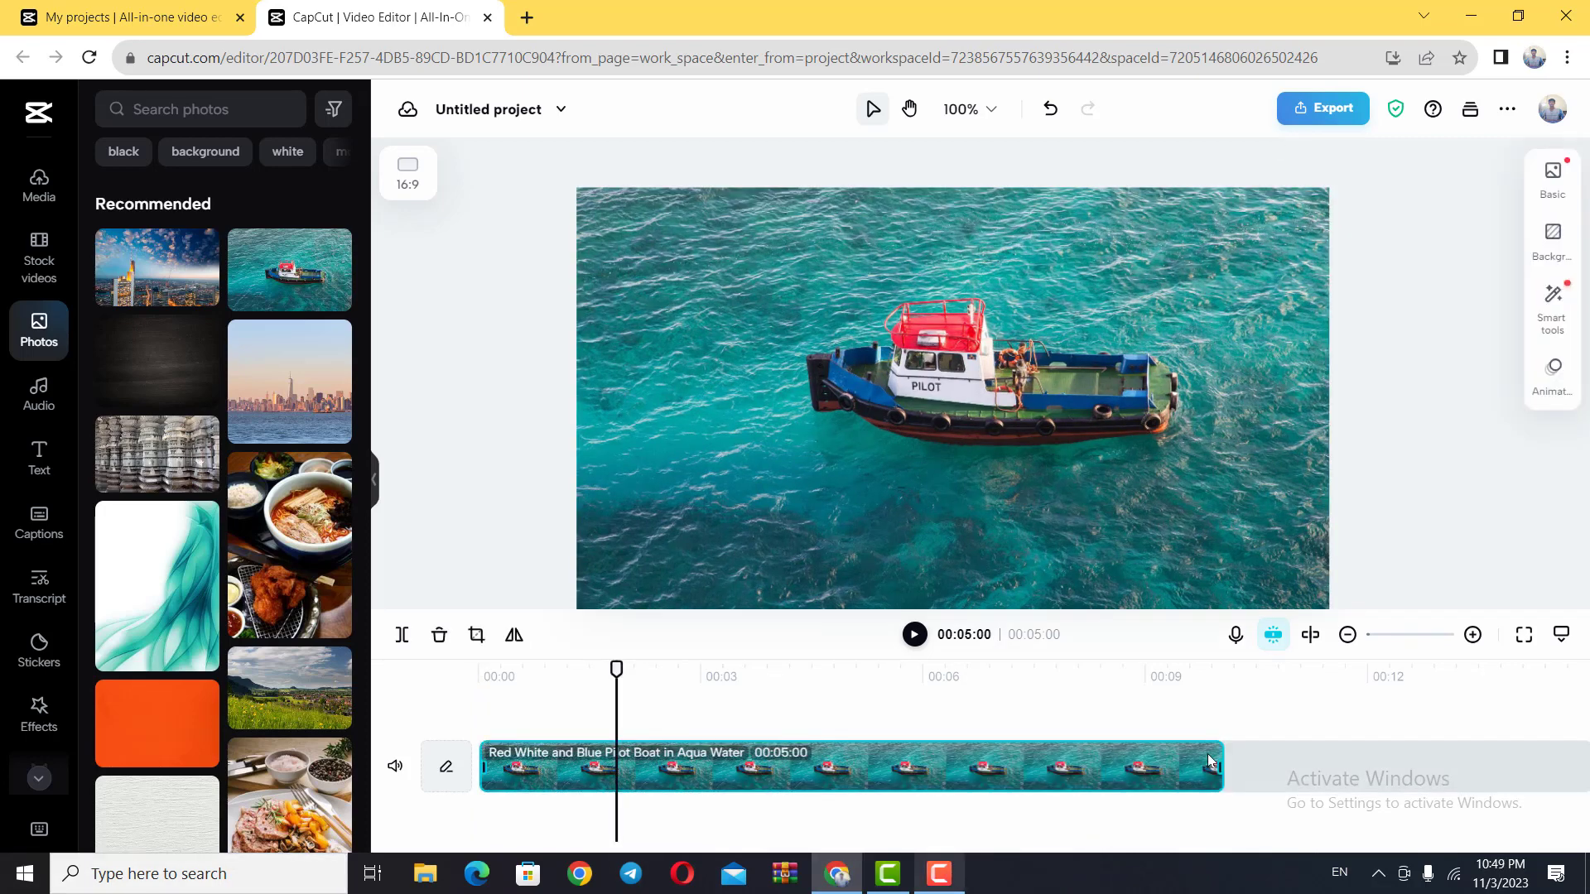
drag(1217, 763, 1271, 758)
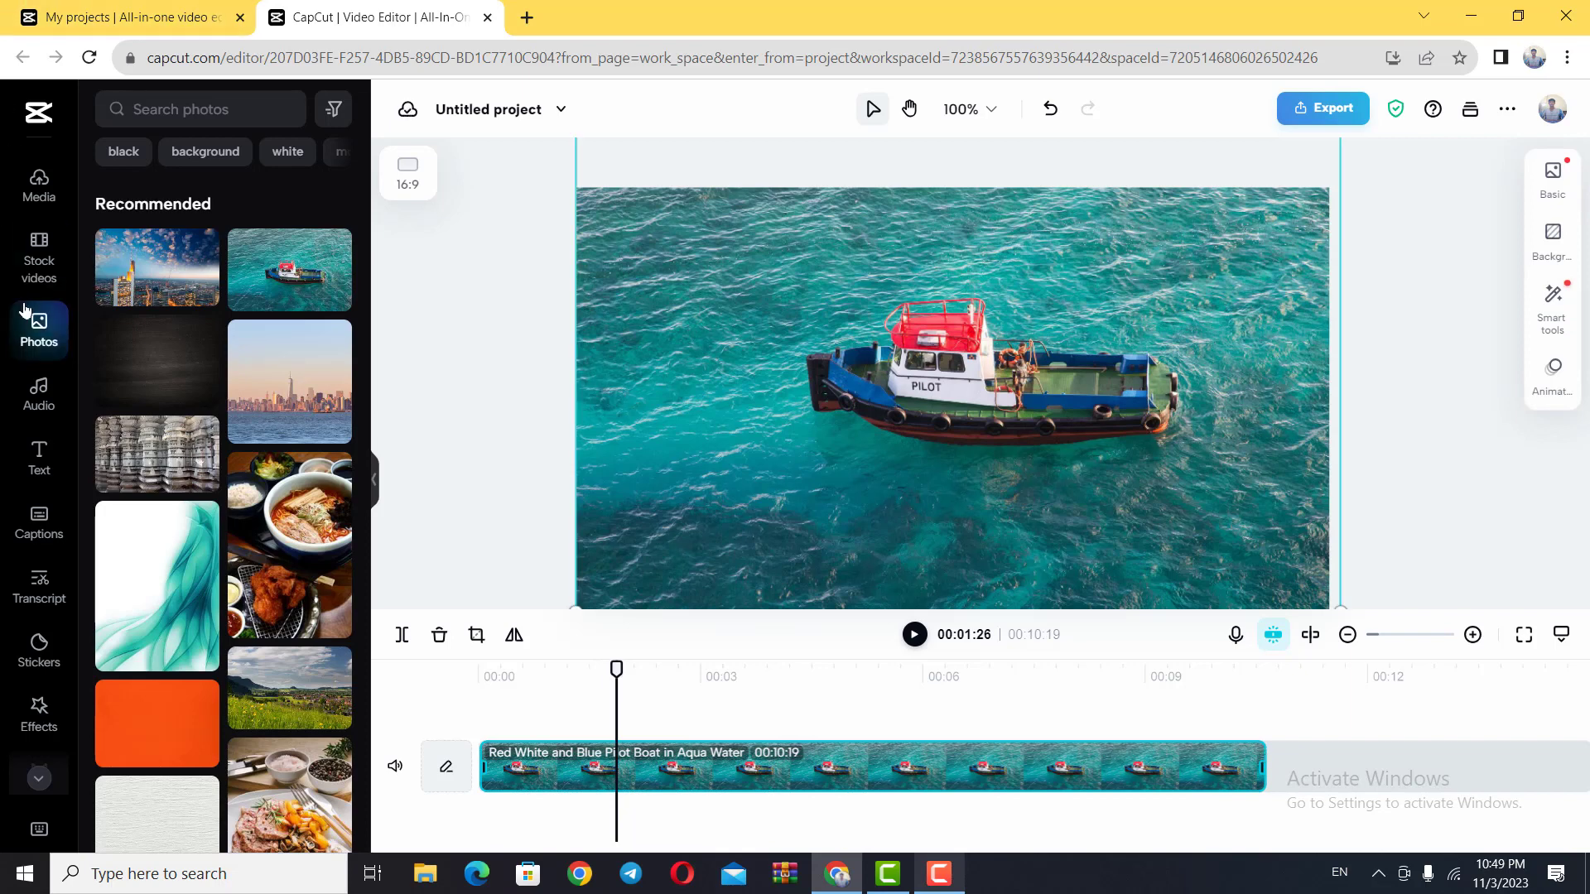
Step: Browse the recommended music and listen to a short preview of the track "Cupid"
click(51, 408)
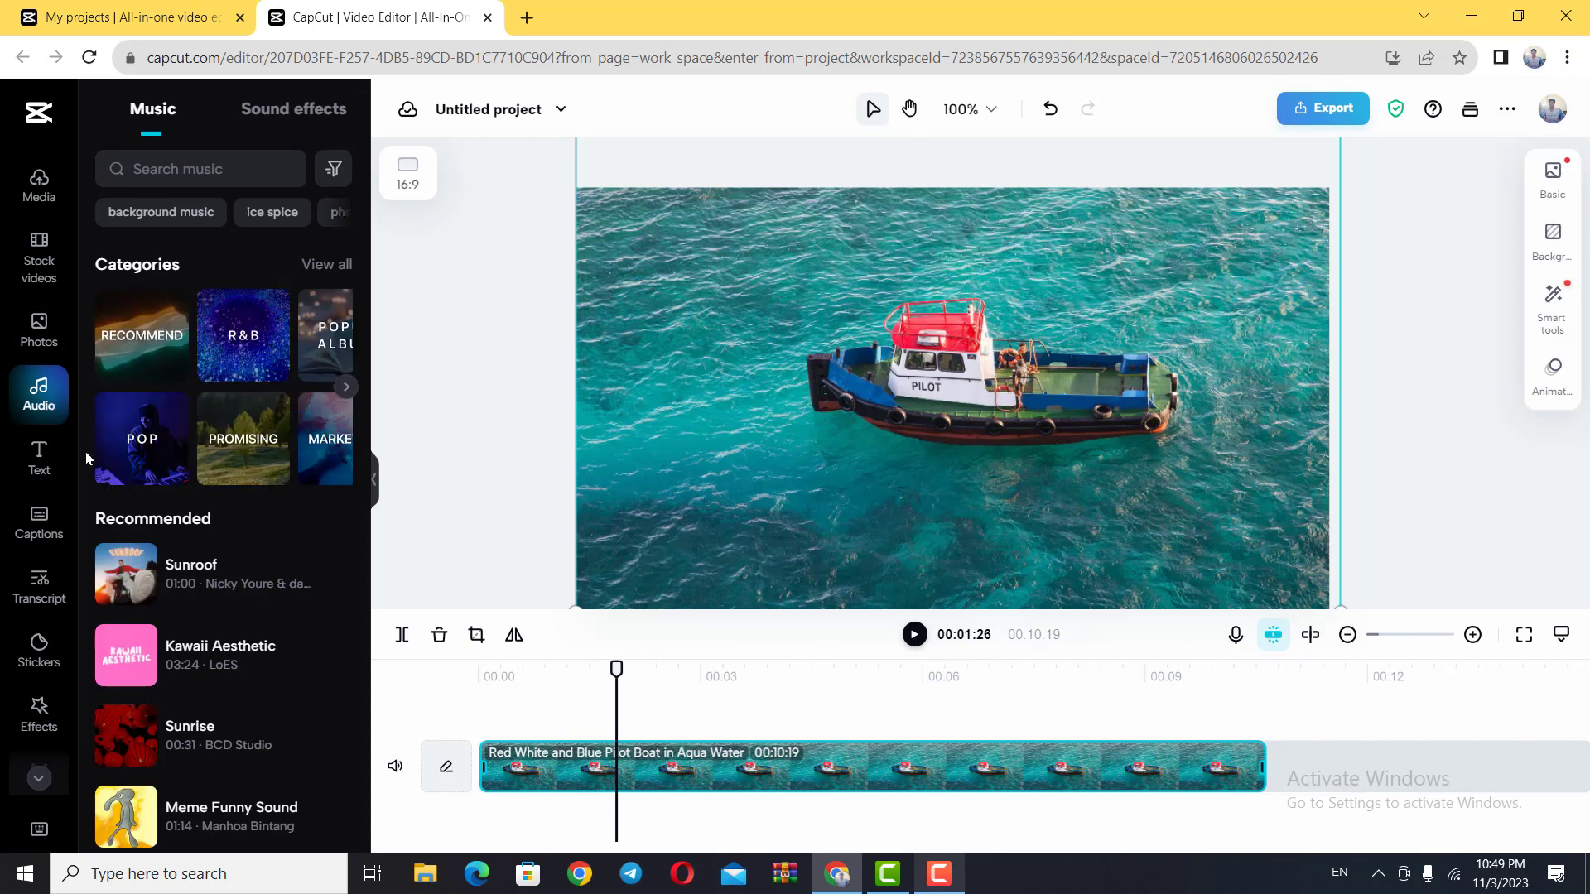
scroll(195, 552, down, 8)
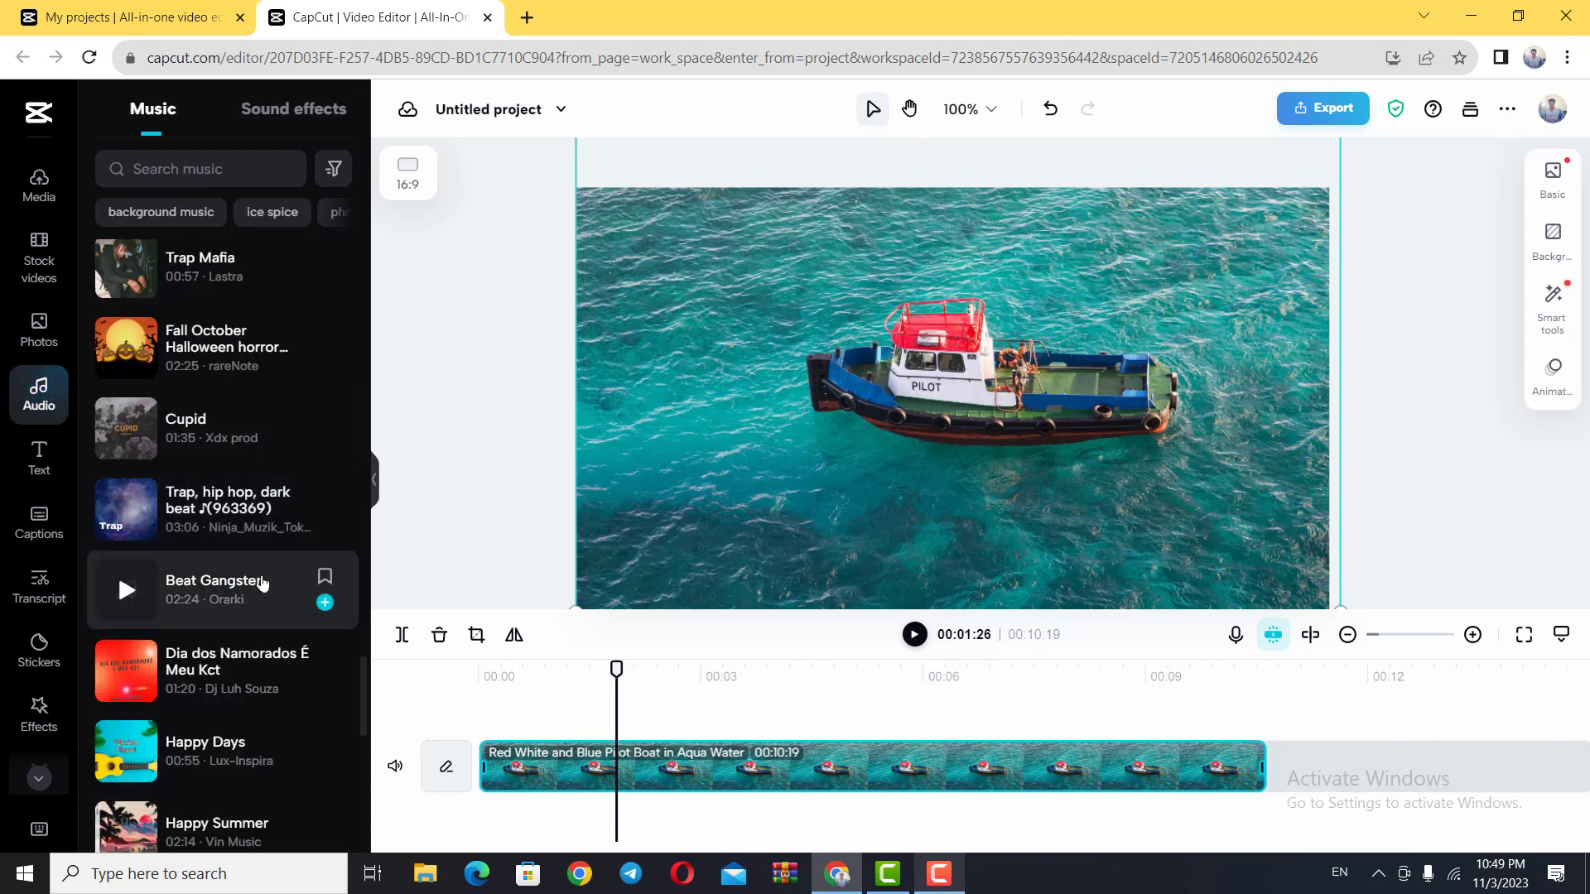
click(124, 429)
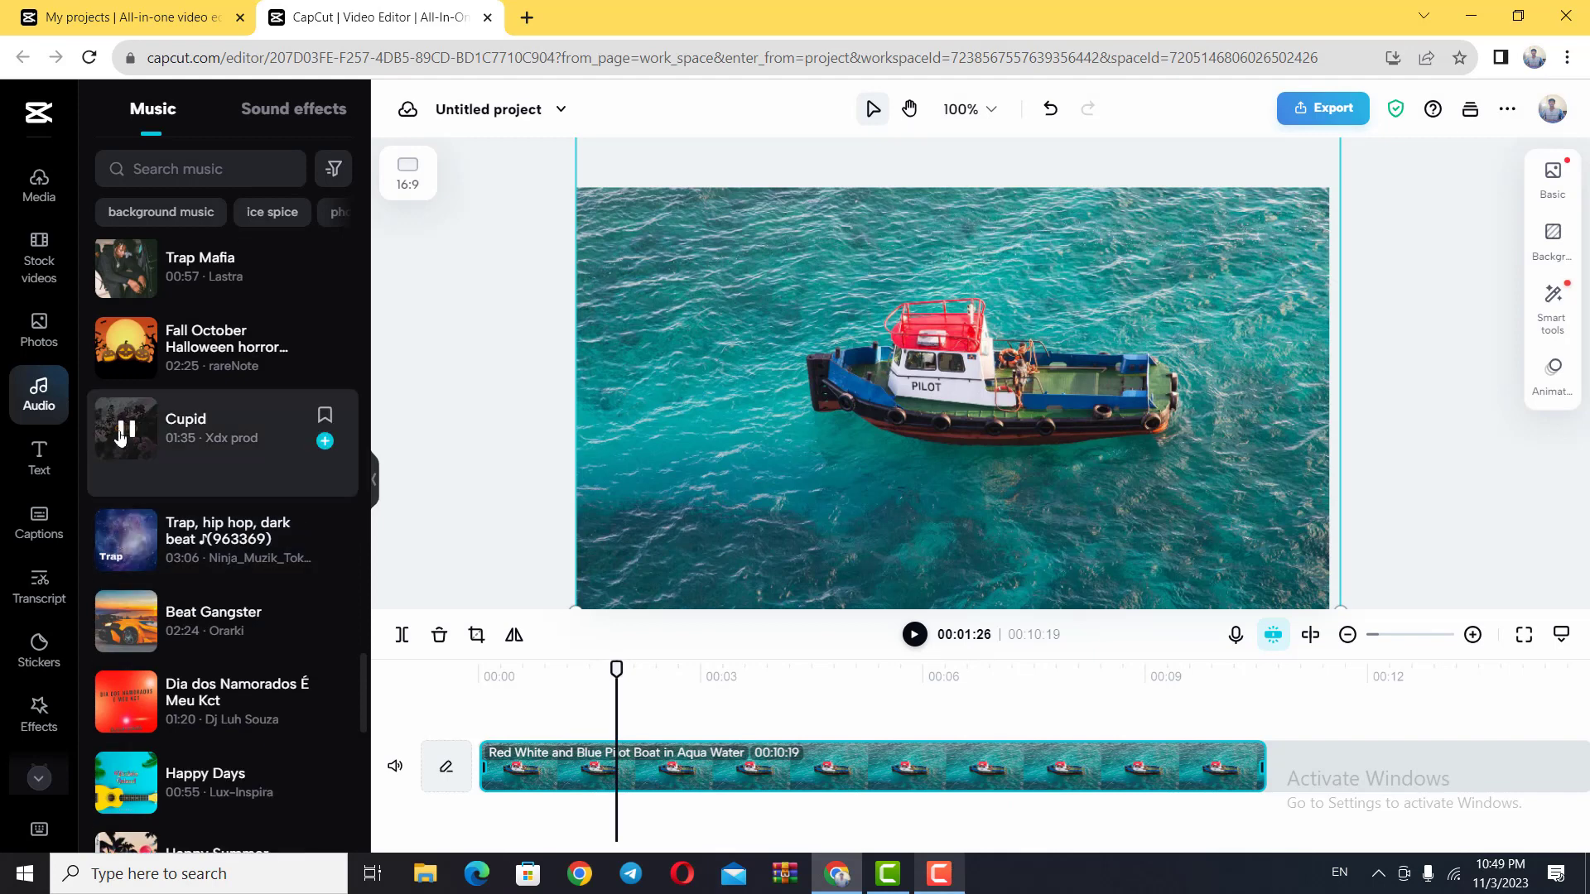
click(1379, 871)
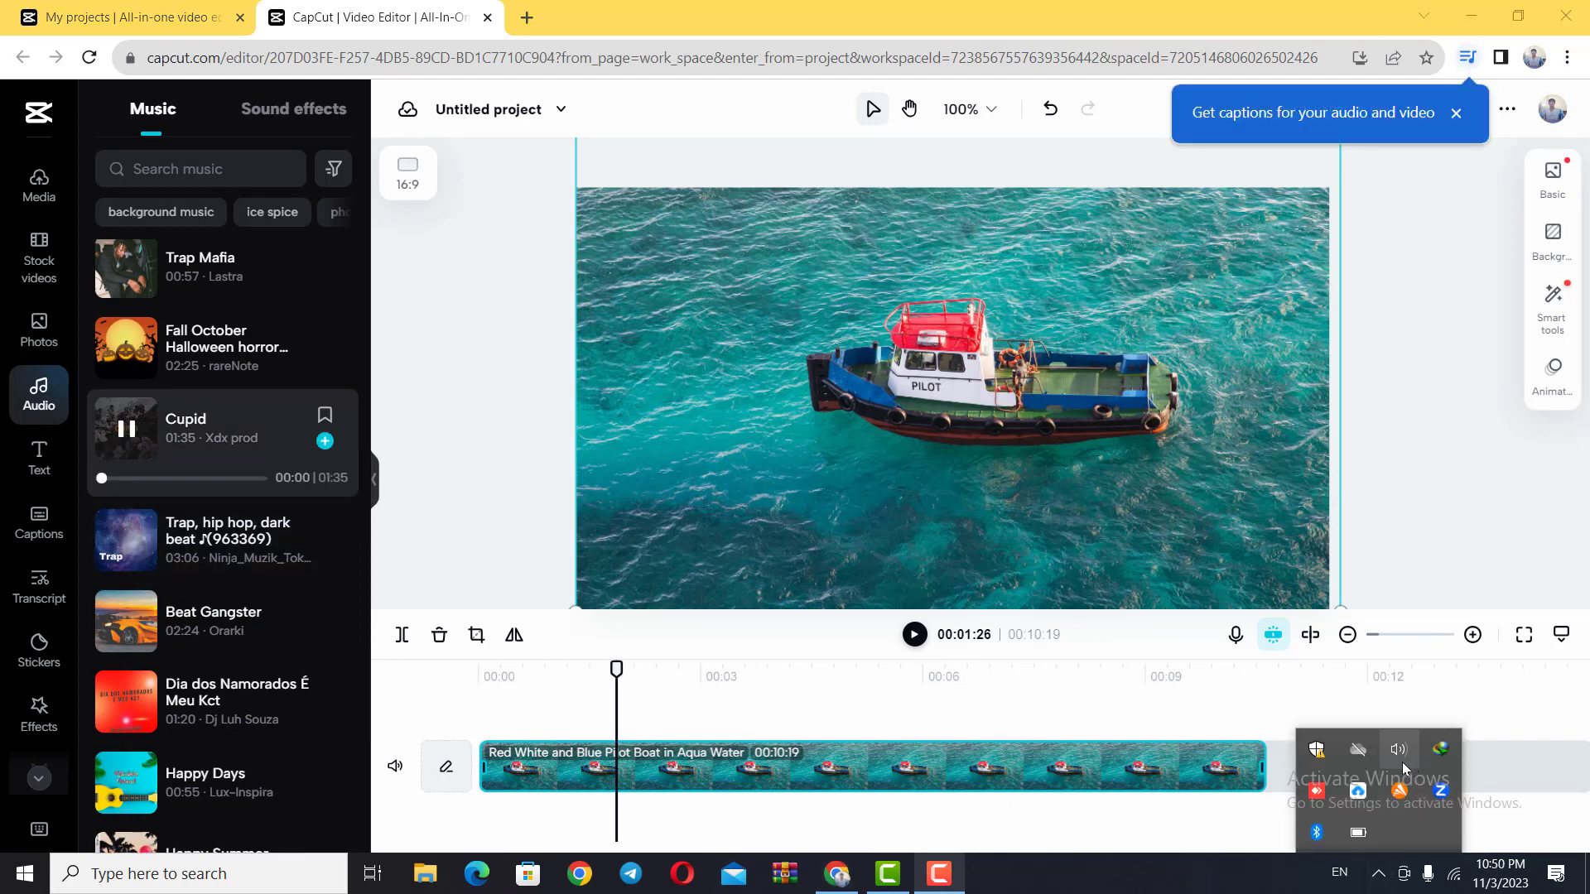
click(1171, 882)
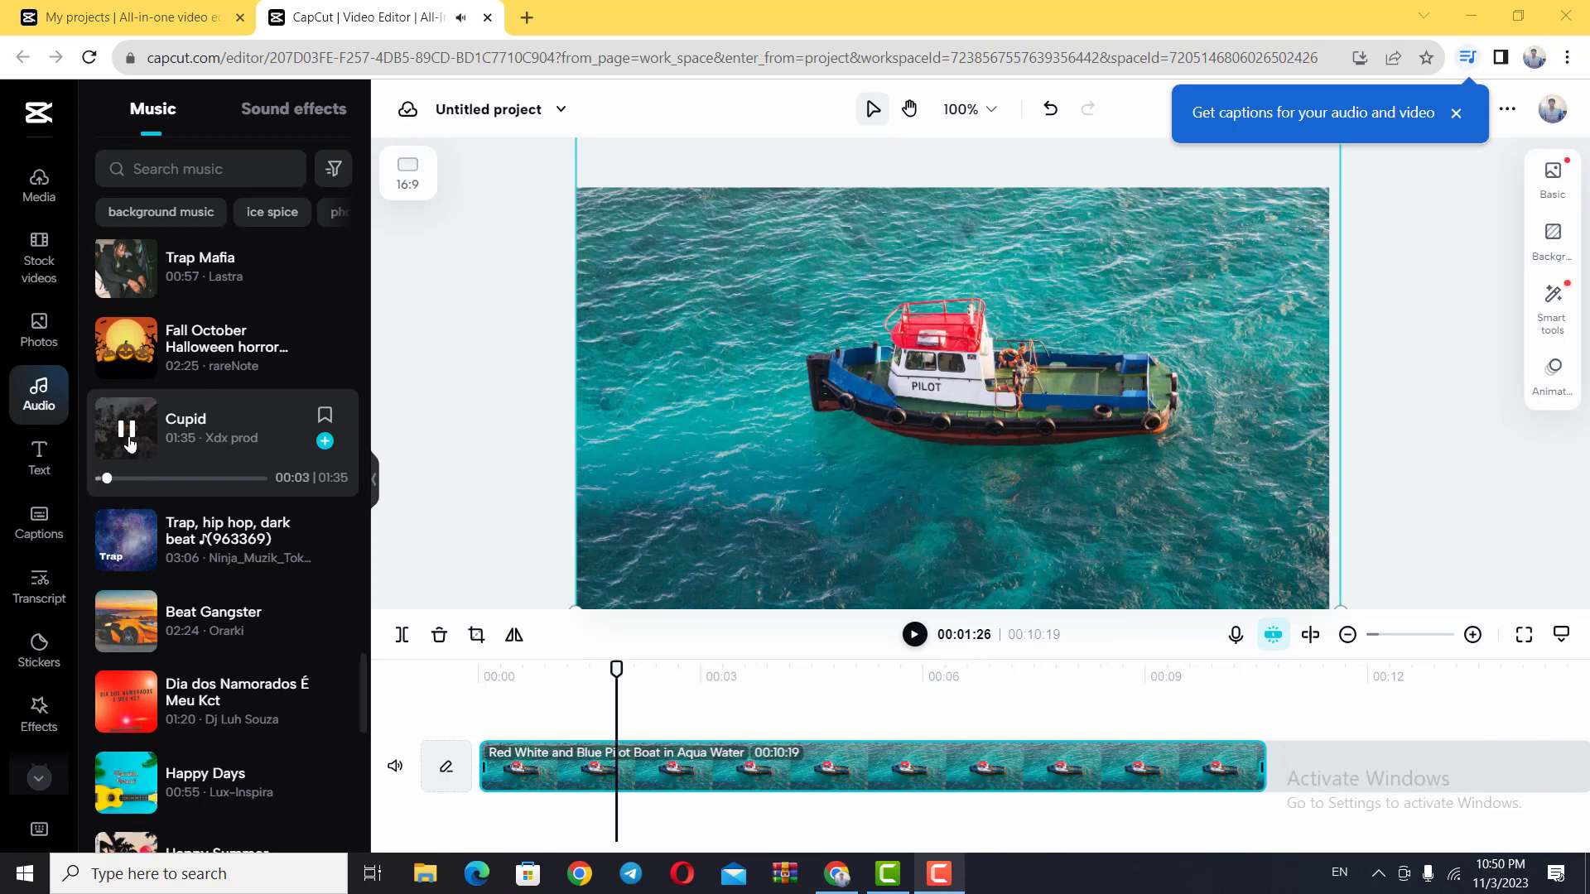
click(127, 428)
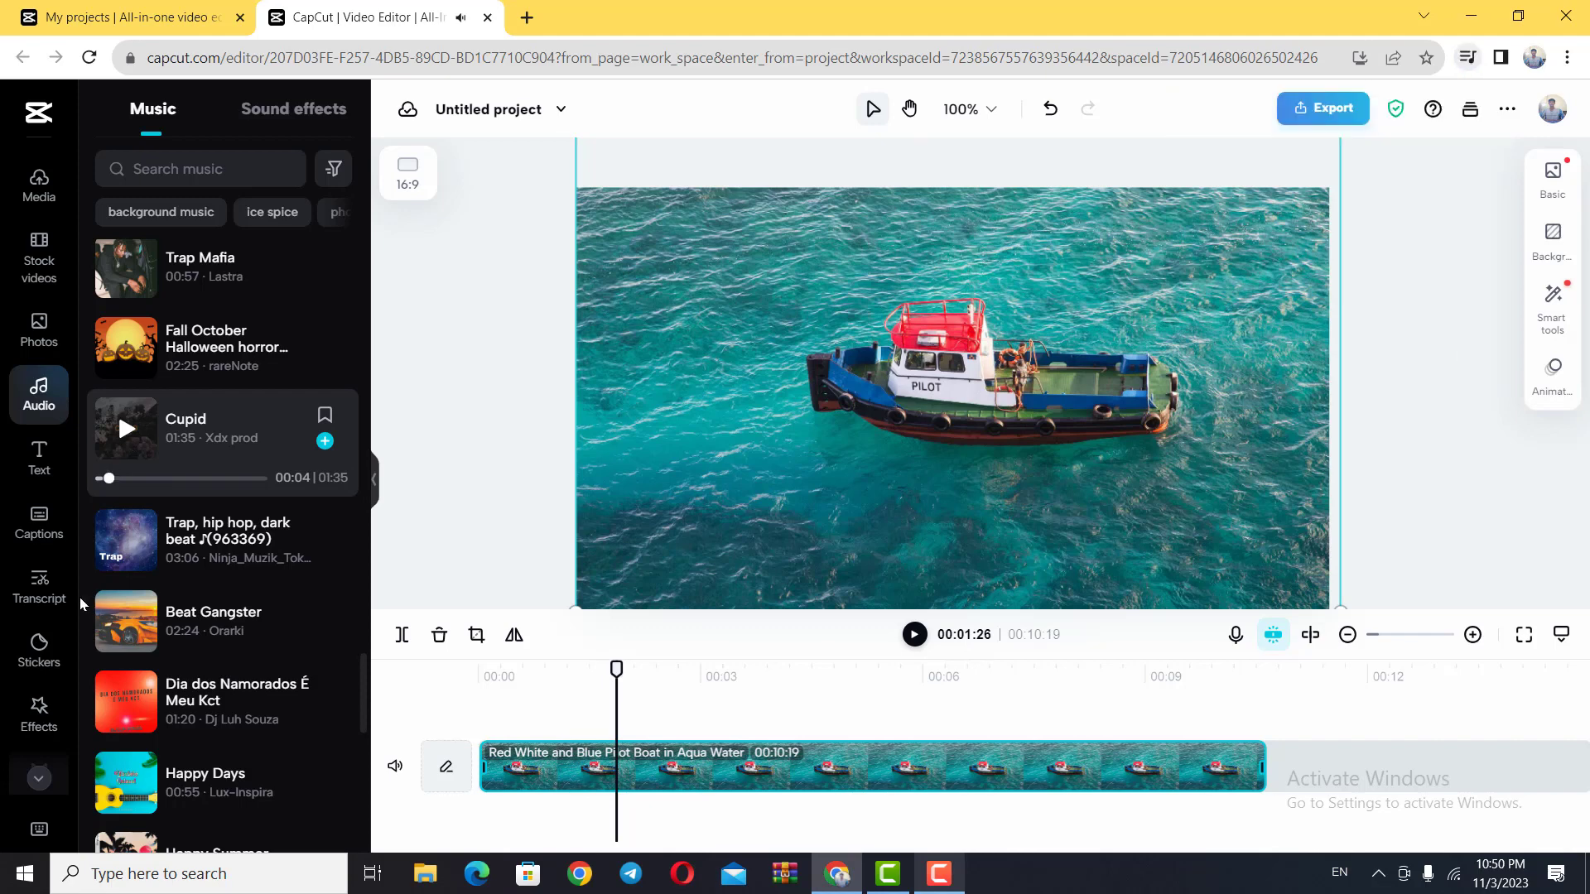
Step: Preview the music track "Trap, hip hop, dark beat ♪(963369)" and place it on the timeline starting at 00:00
click(128, 546)
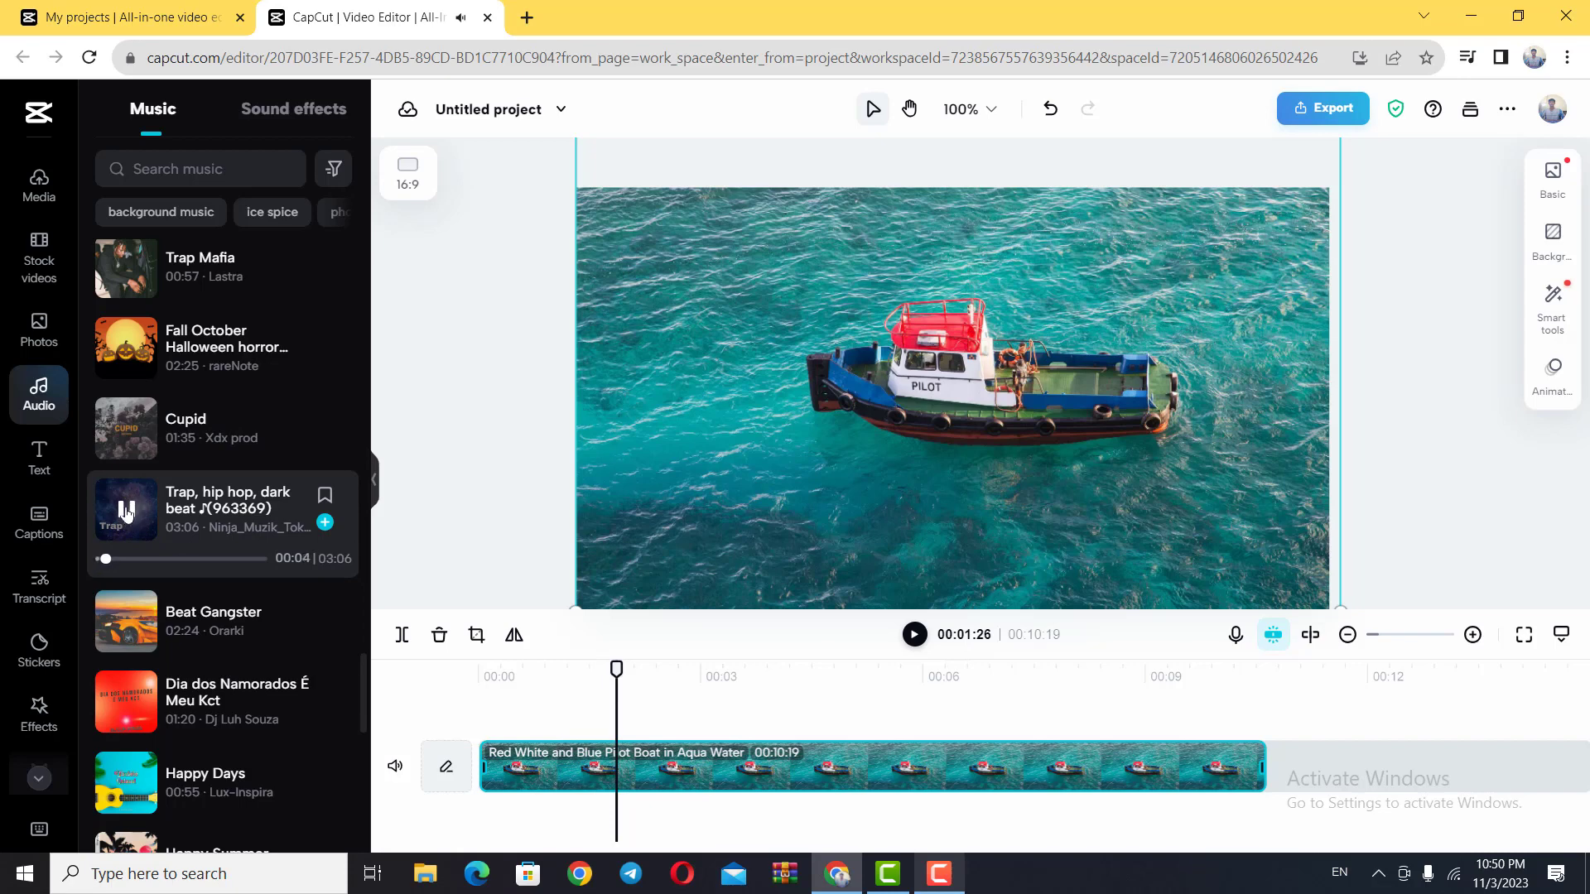
click(127, 511)
click(325, 524)
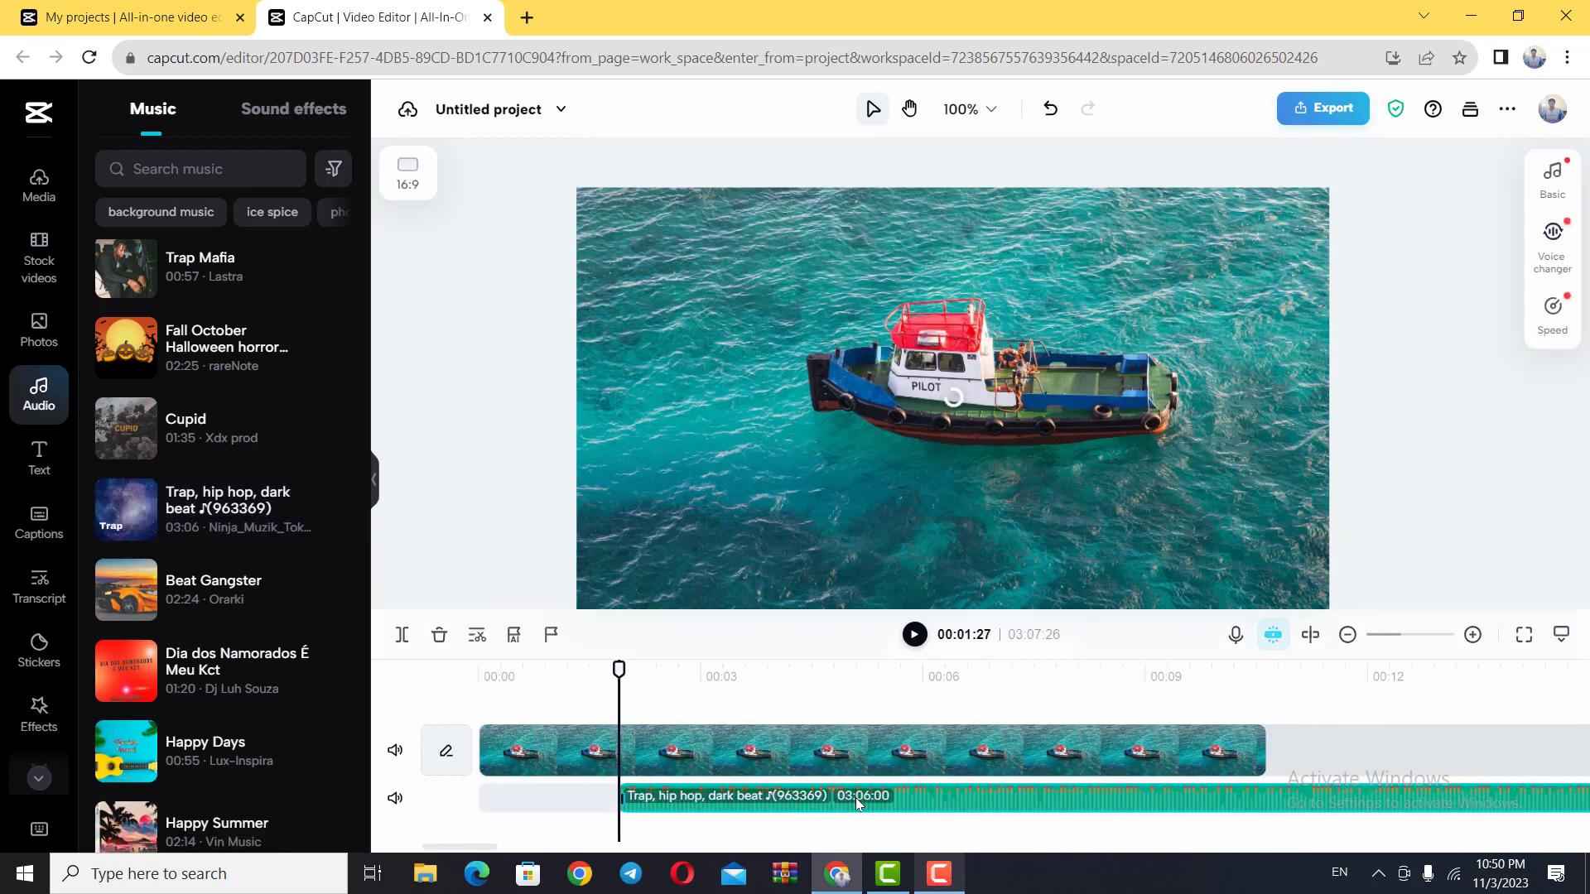
drag(957, 807, 810, 808)
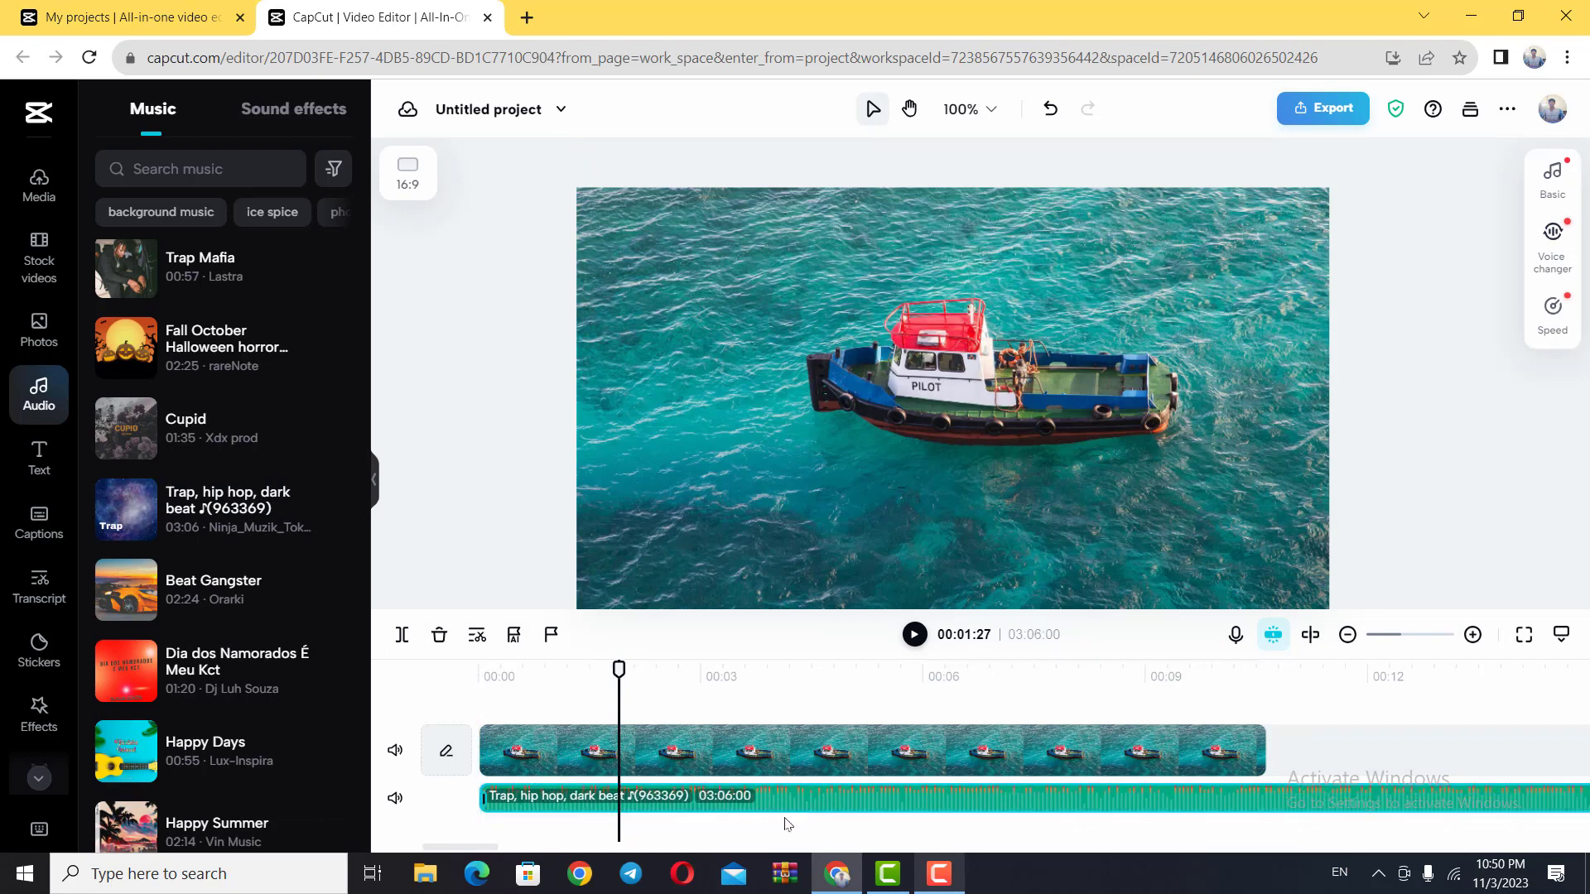
Step: Extend the pilot boat clip to a duration of about 00:14:29 and place the playhead at about 00:06:22
click(1264, 751)
drag(1264, 751, 1583, 725)
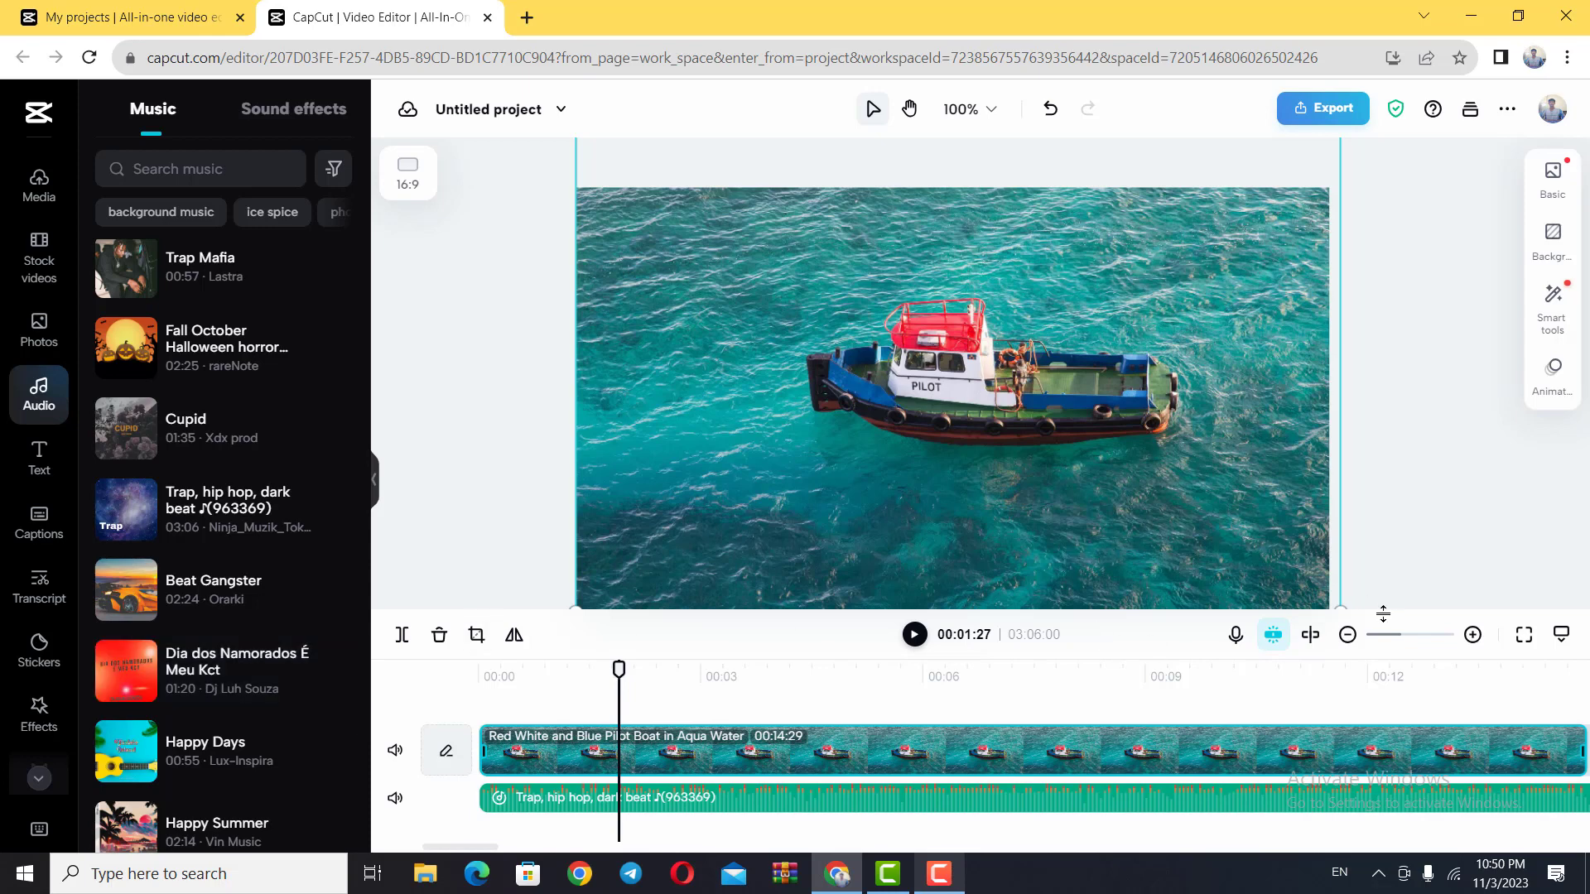
click(1348, 636)
click(1348, 637)
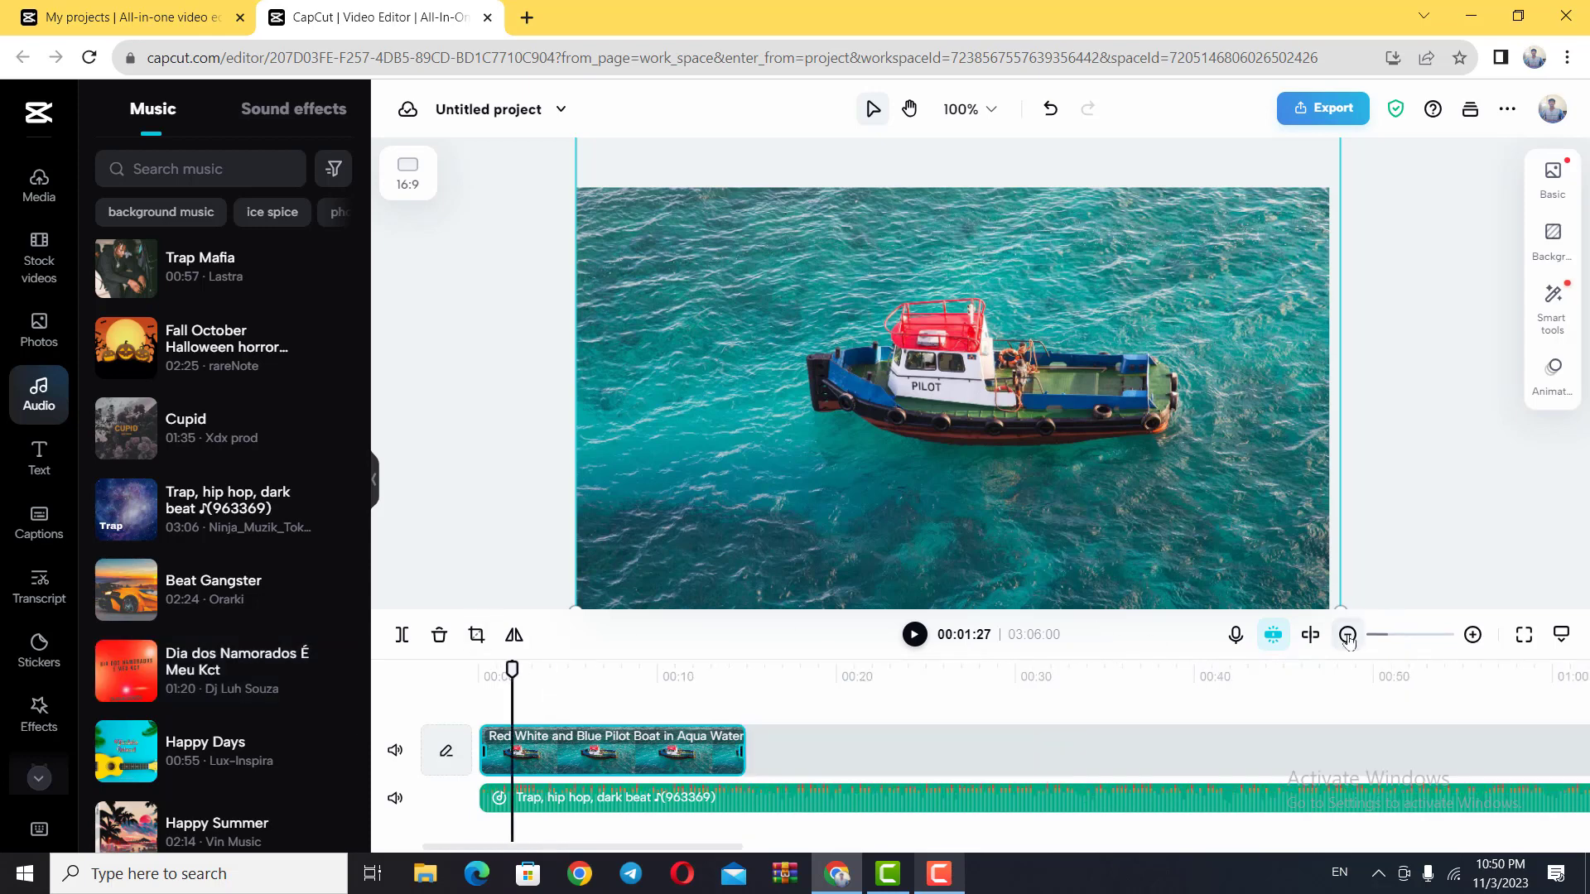
click(1348, 636)
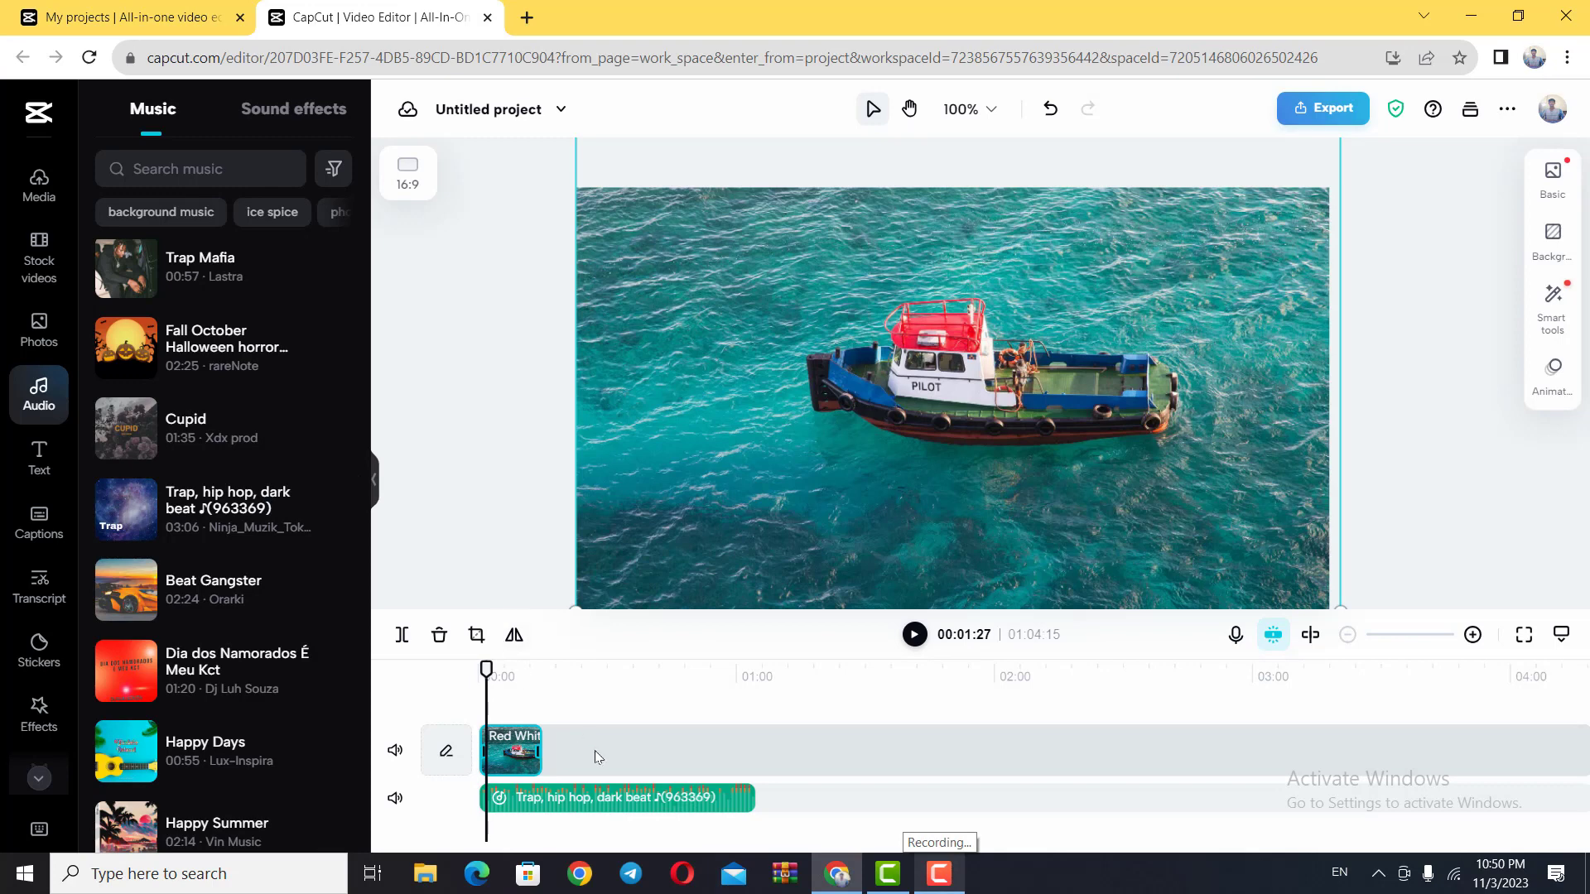
drag(472, 669, 507, 680)
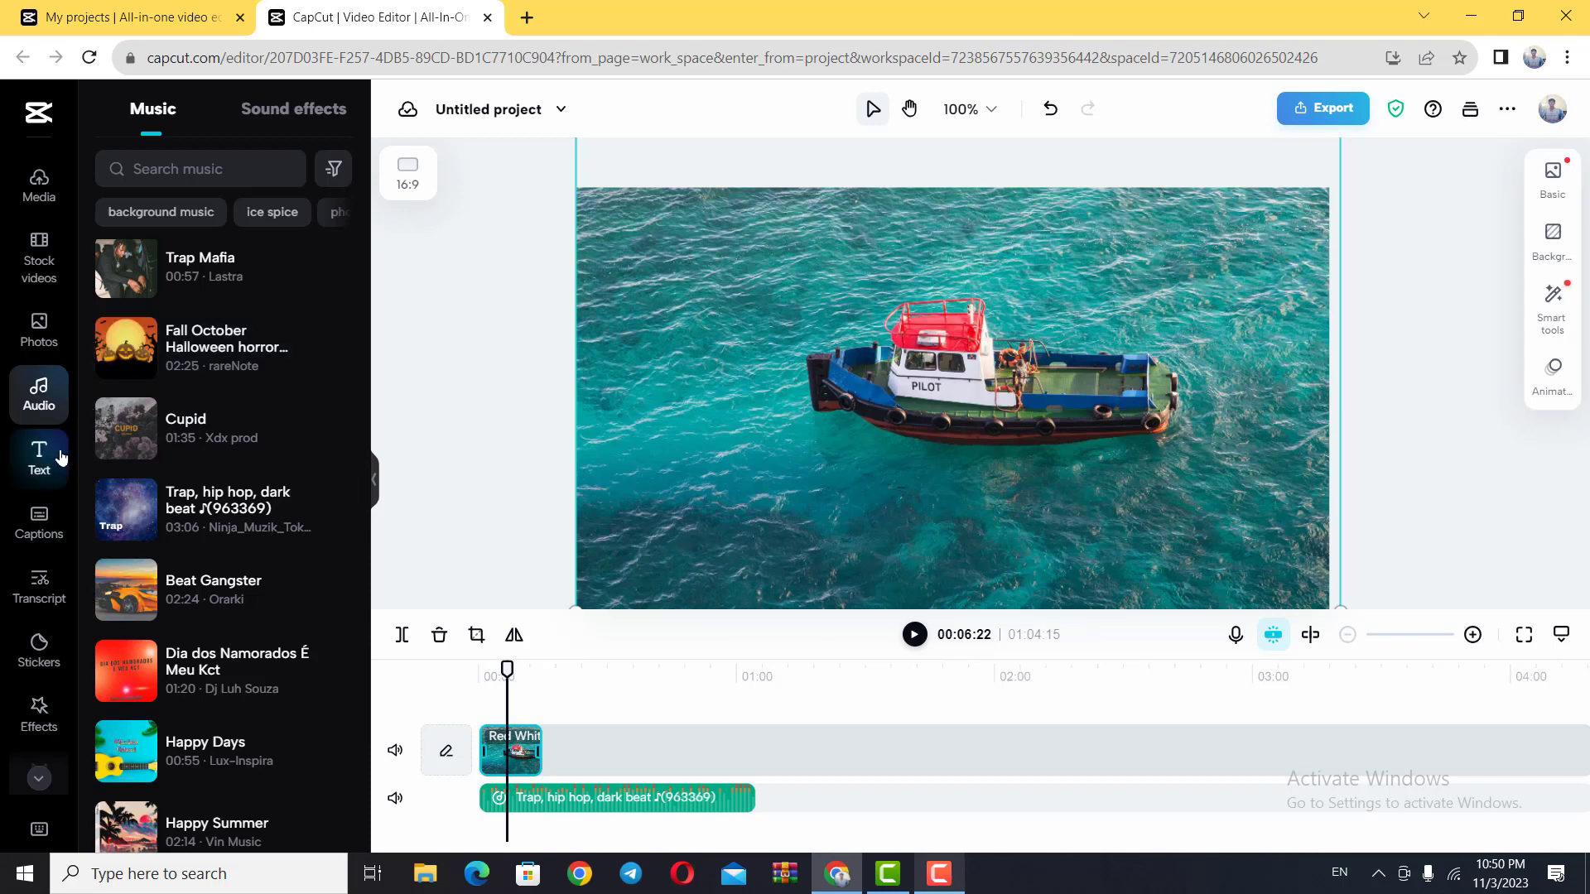
Step: Look through the recommended stock photos, then lengthen the pilot boat clip until it ends together with the music track
click(39, 336)
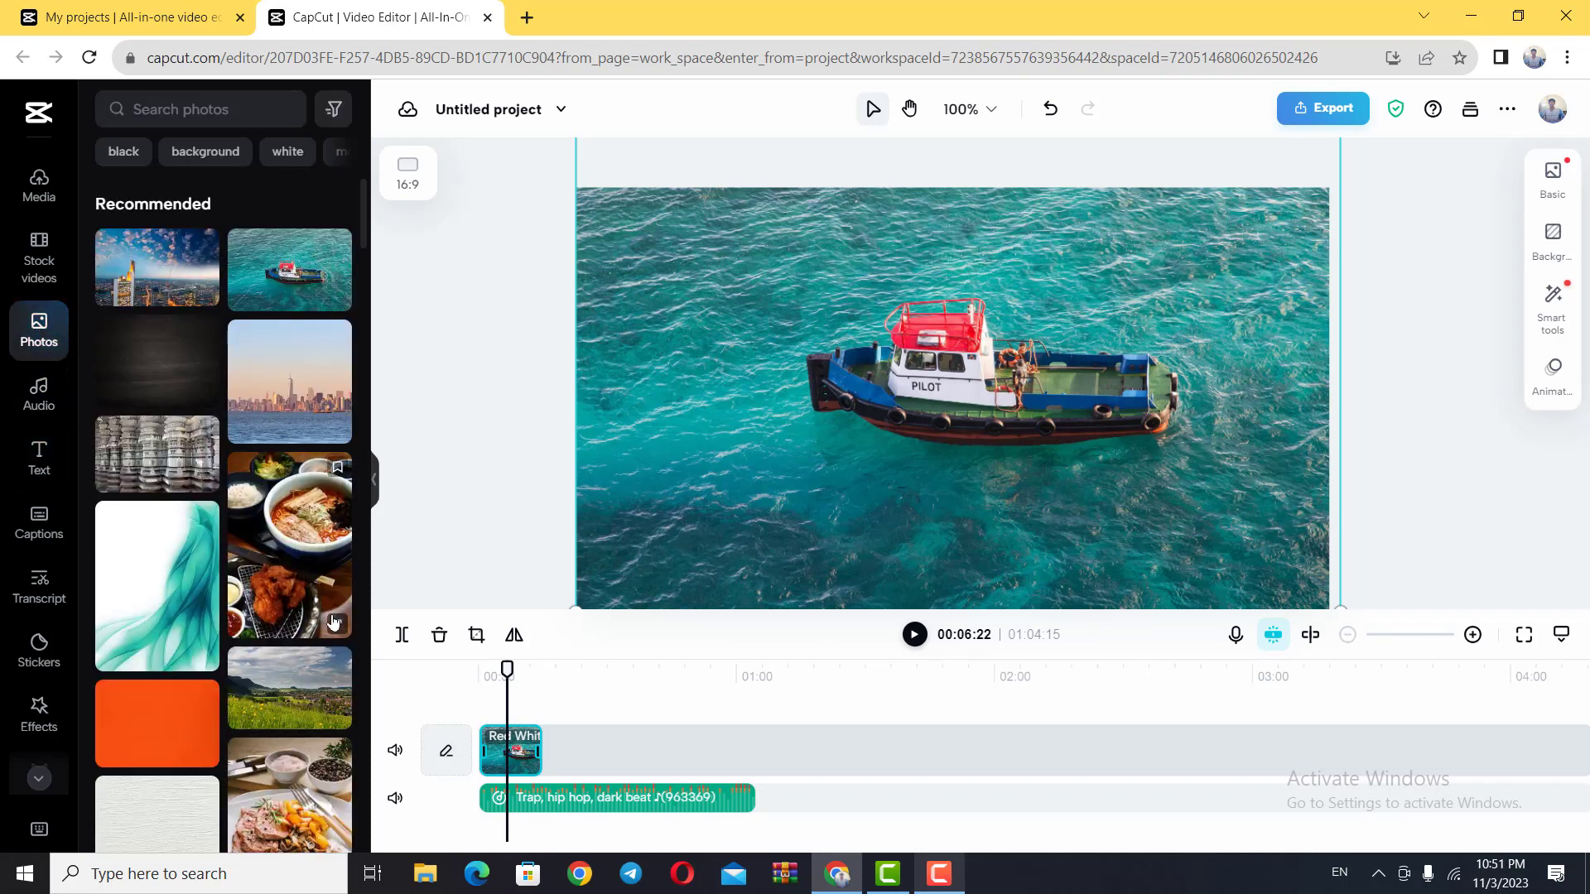
scroll(333, 622, down, 3)
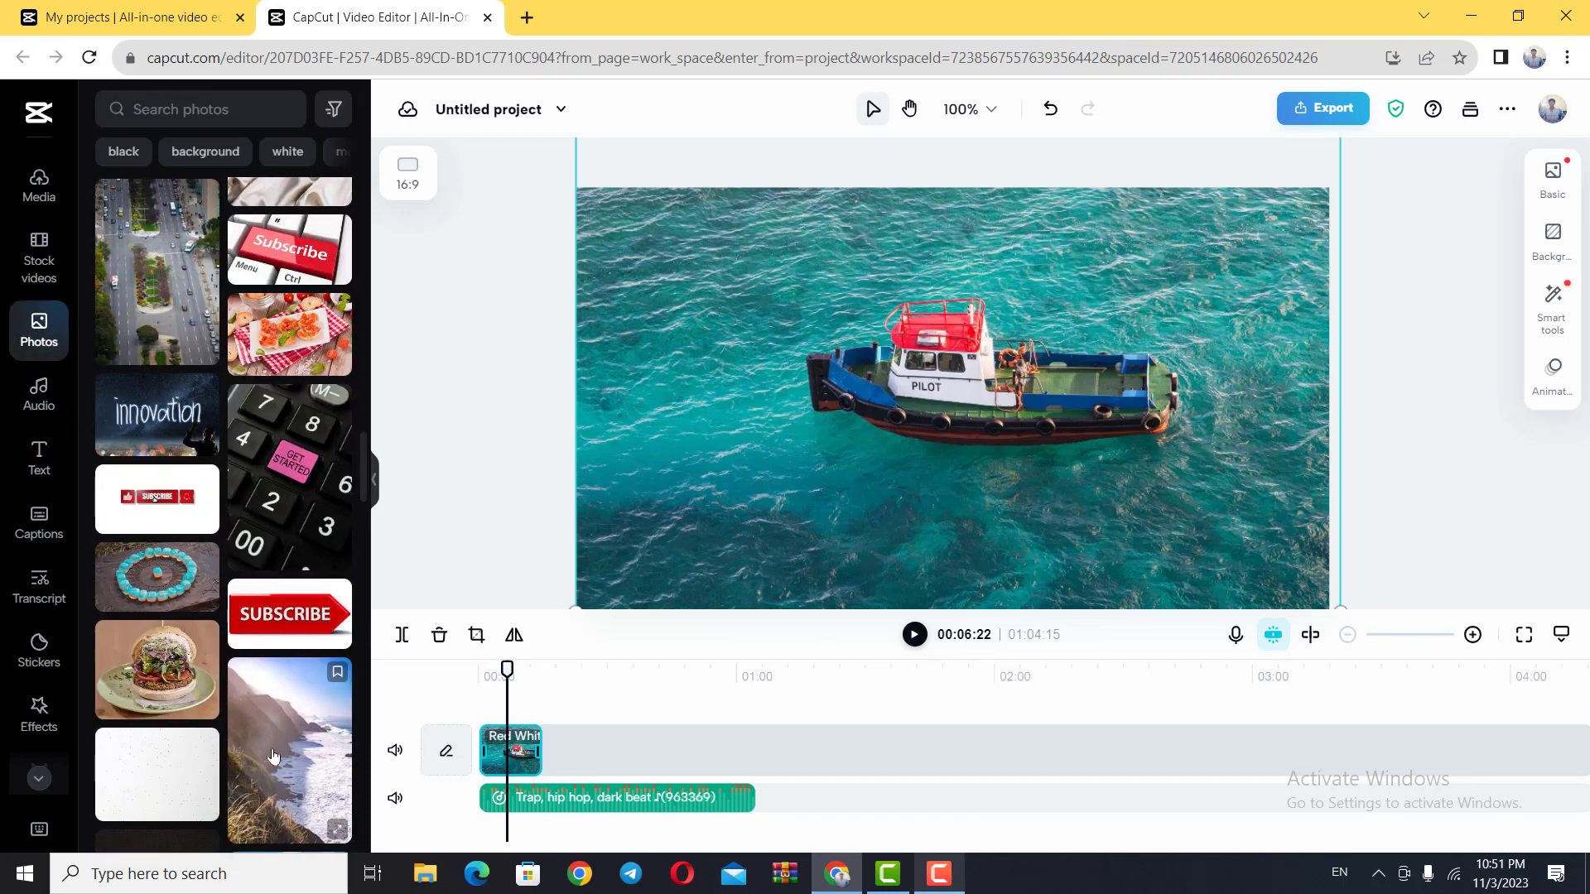
scroll(246, 385, up, 5)
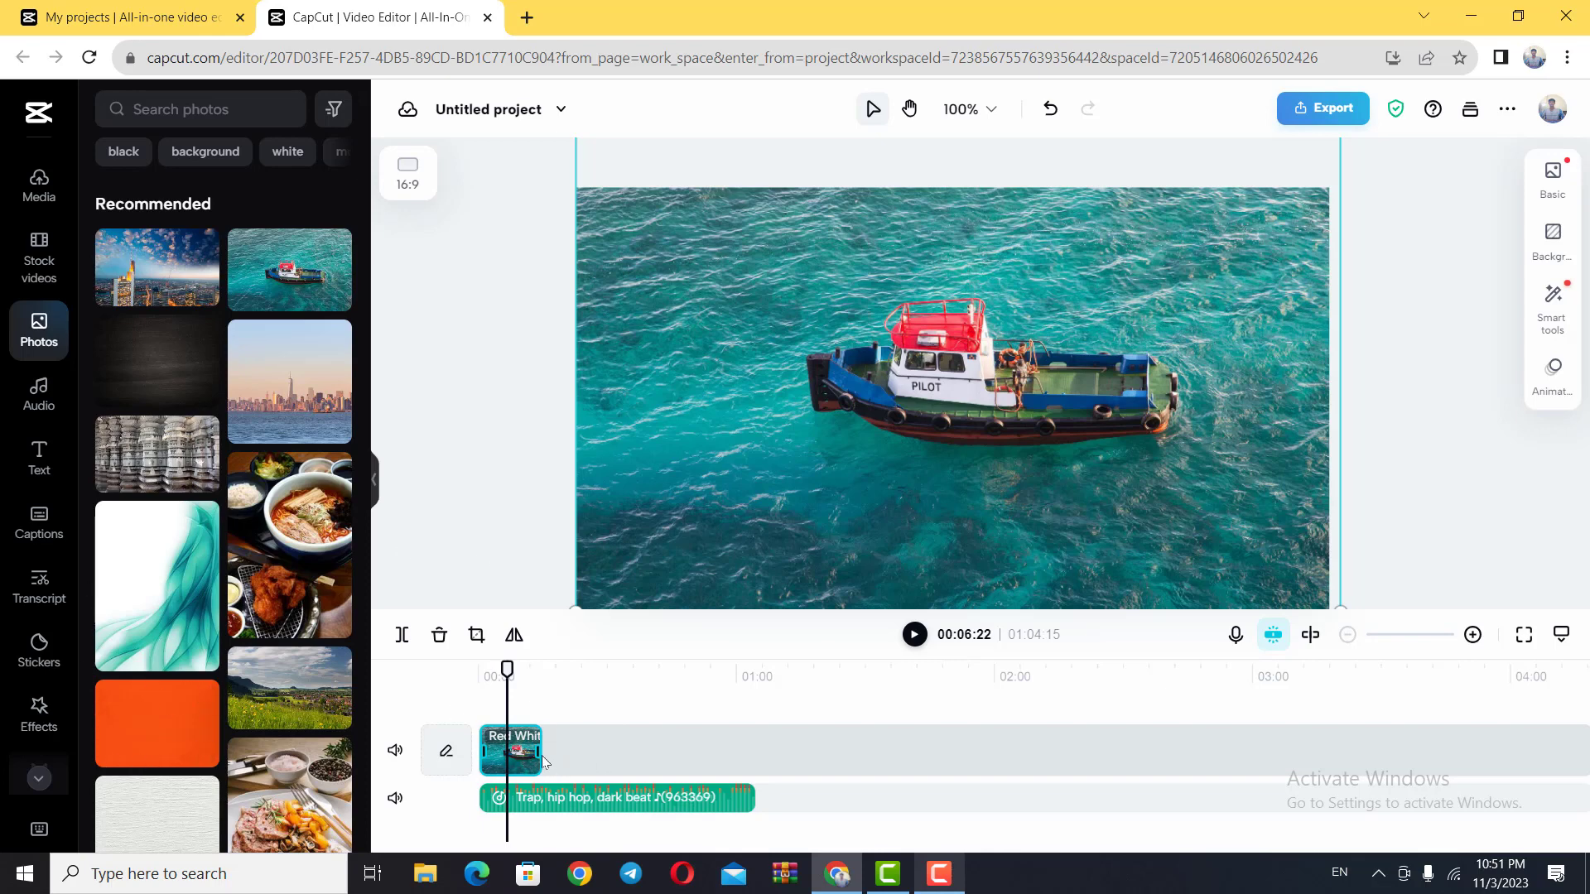
drag(540, 752, 755, 753)
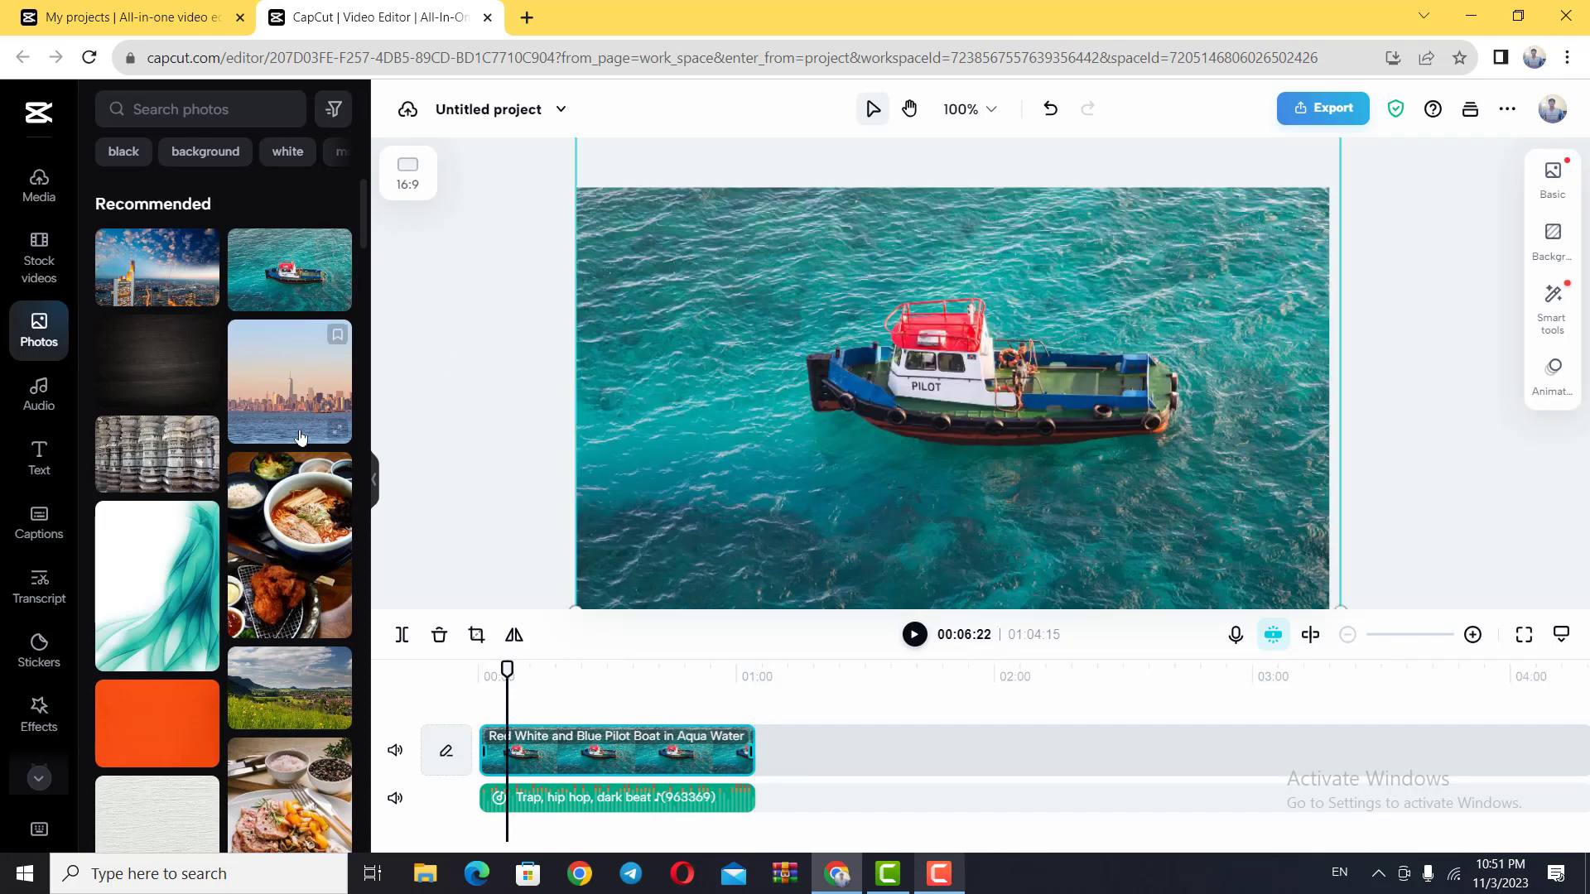
Step: Find the blue script "HI," greeting among the text templates, add it to the video and place it at the photo's upper-left corner
click(45, 455)
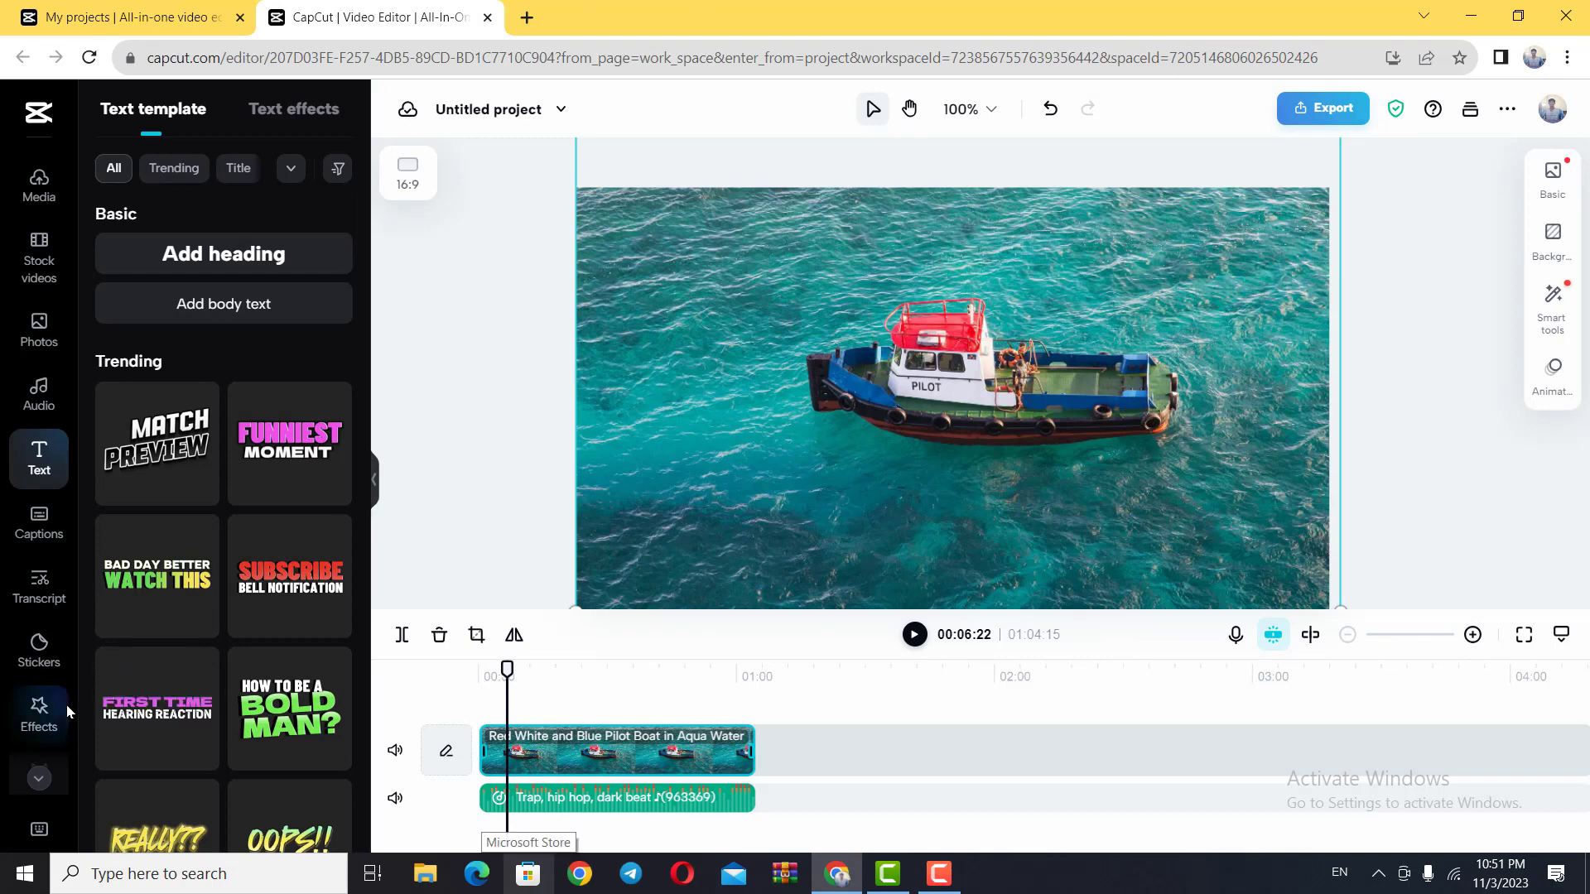
scroll(203, 709, down, 6)
scroll(207, 712, down, 5)
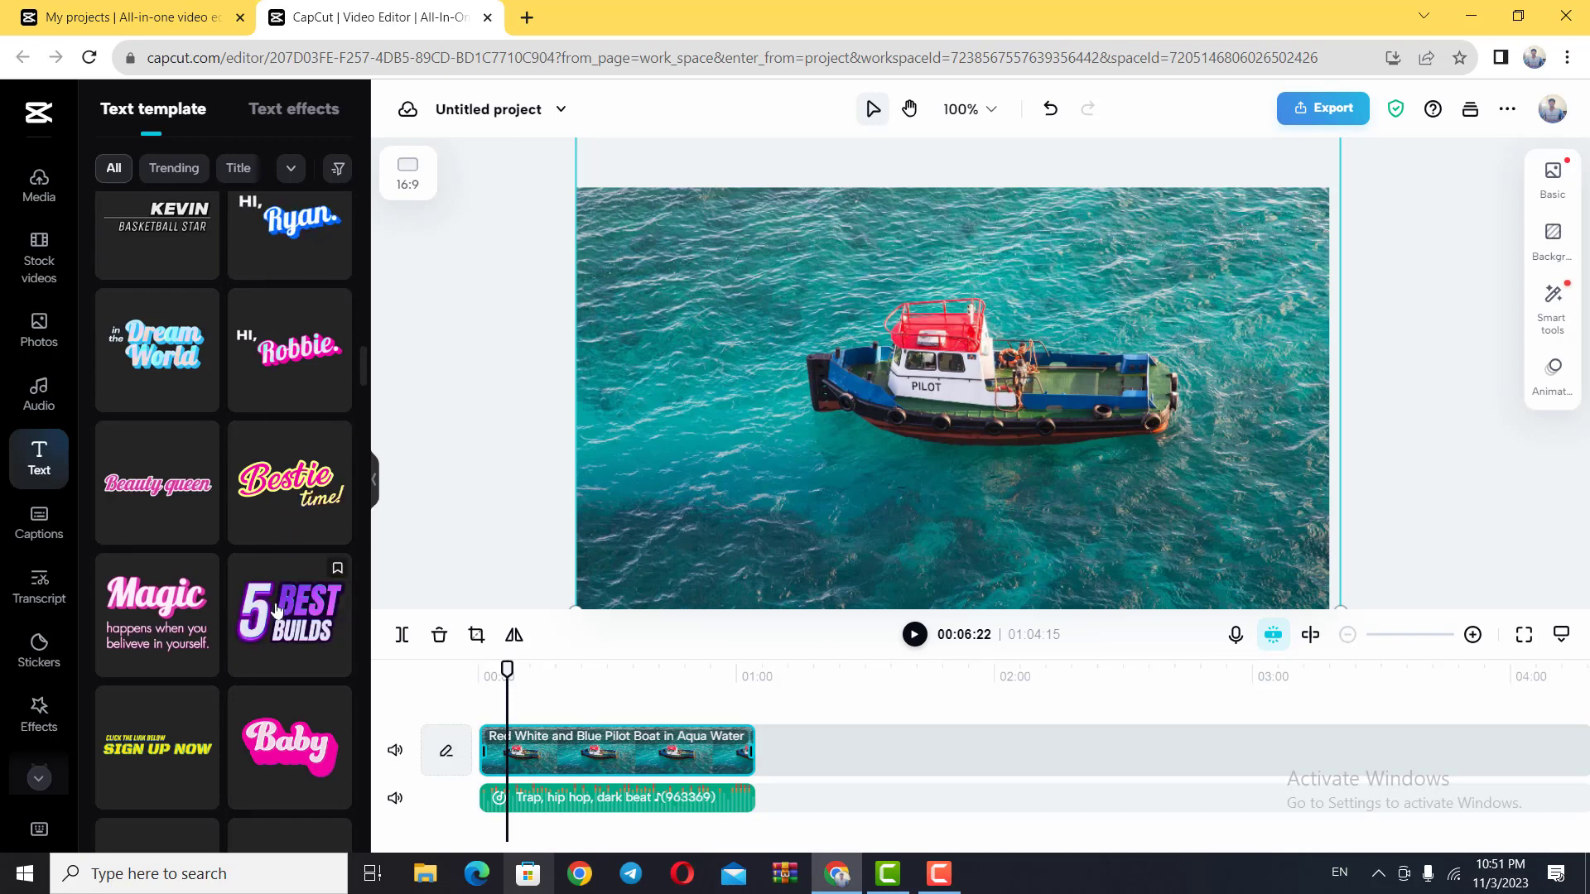
scroll(282, 621, up, 10)
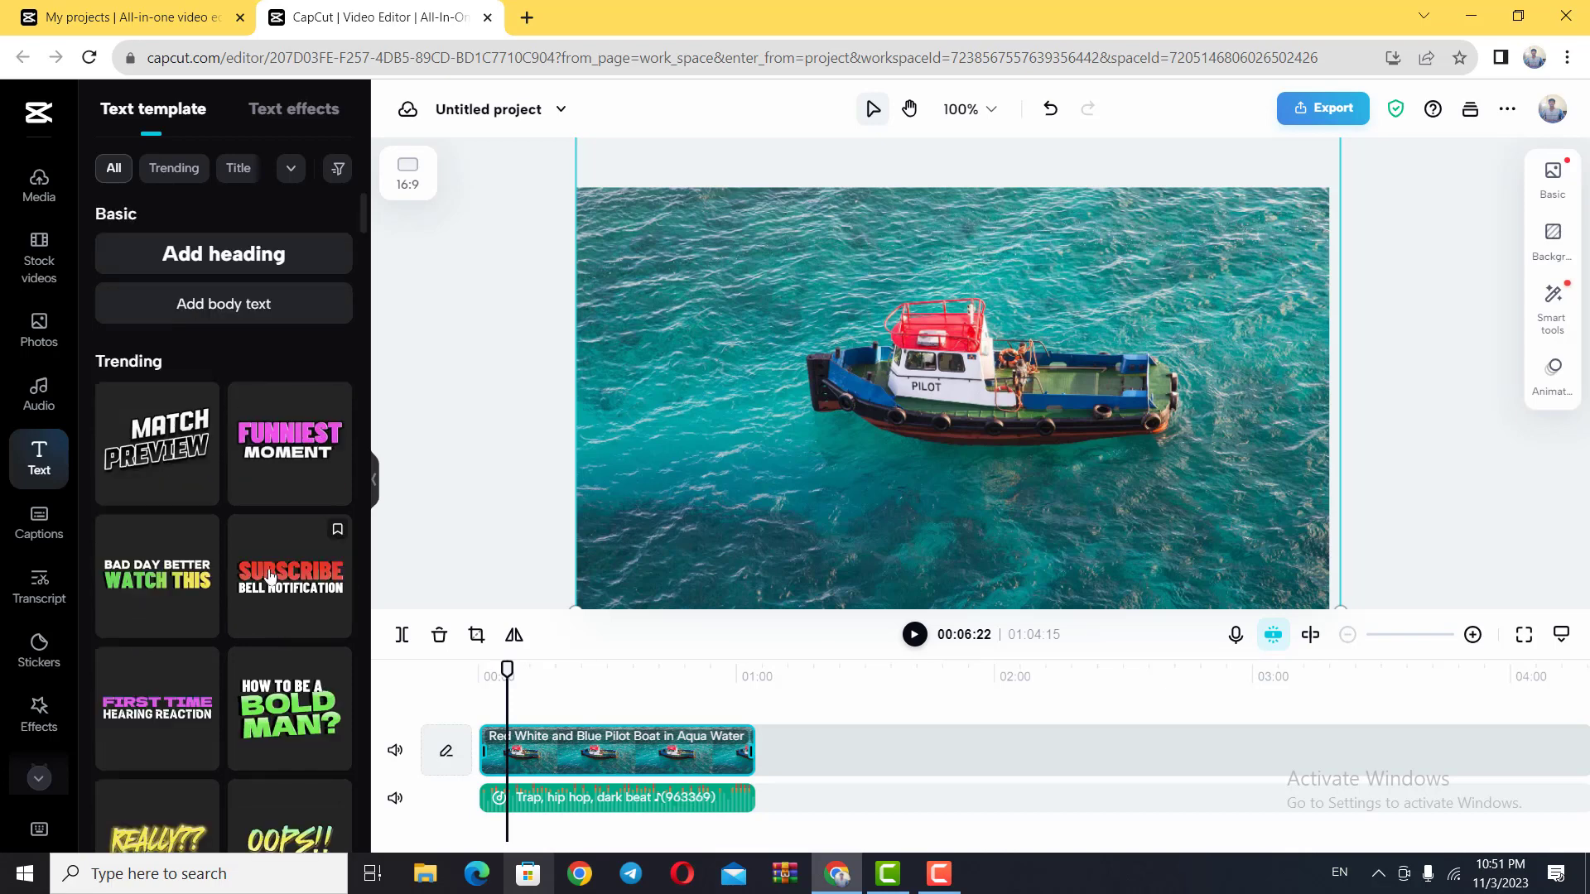
scroll(269, 580, down, 10)
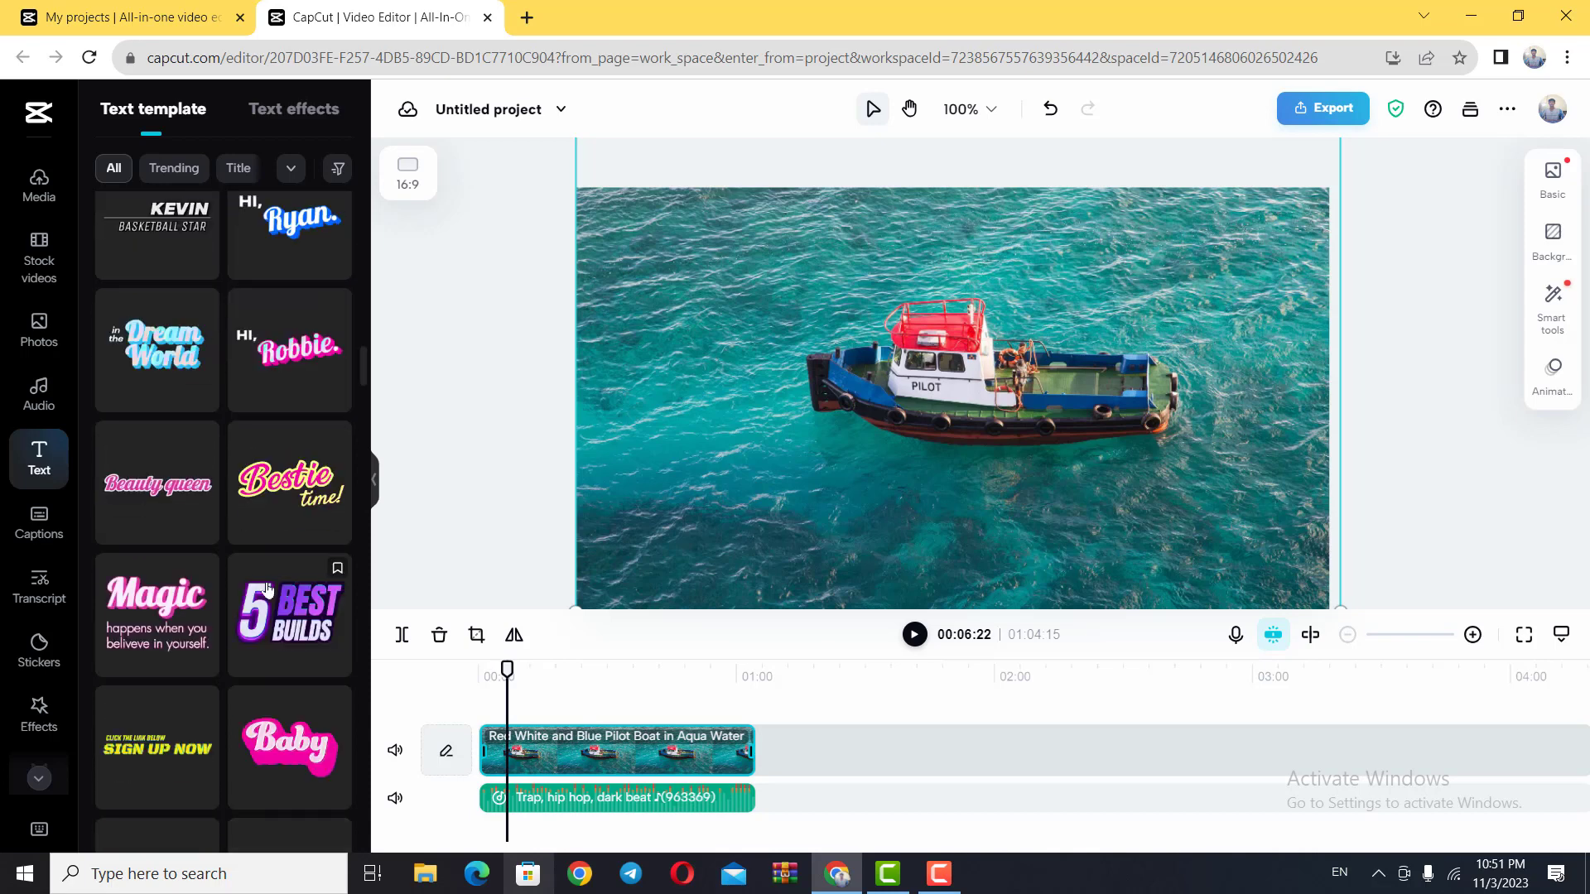
scroll(278, 604, down, 4)
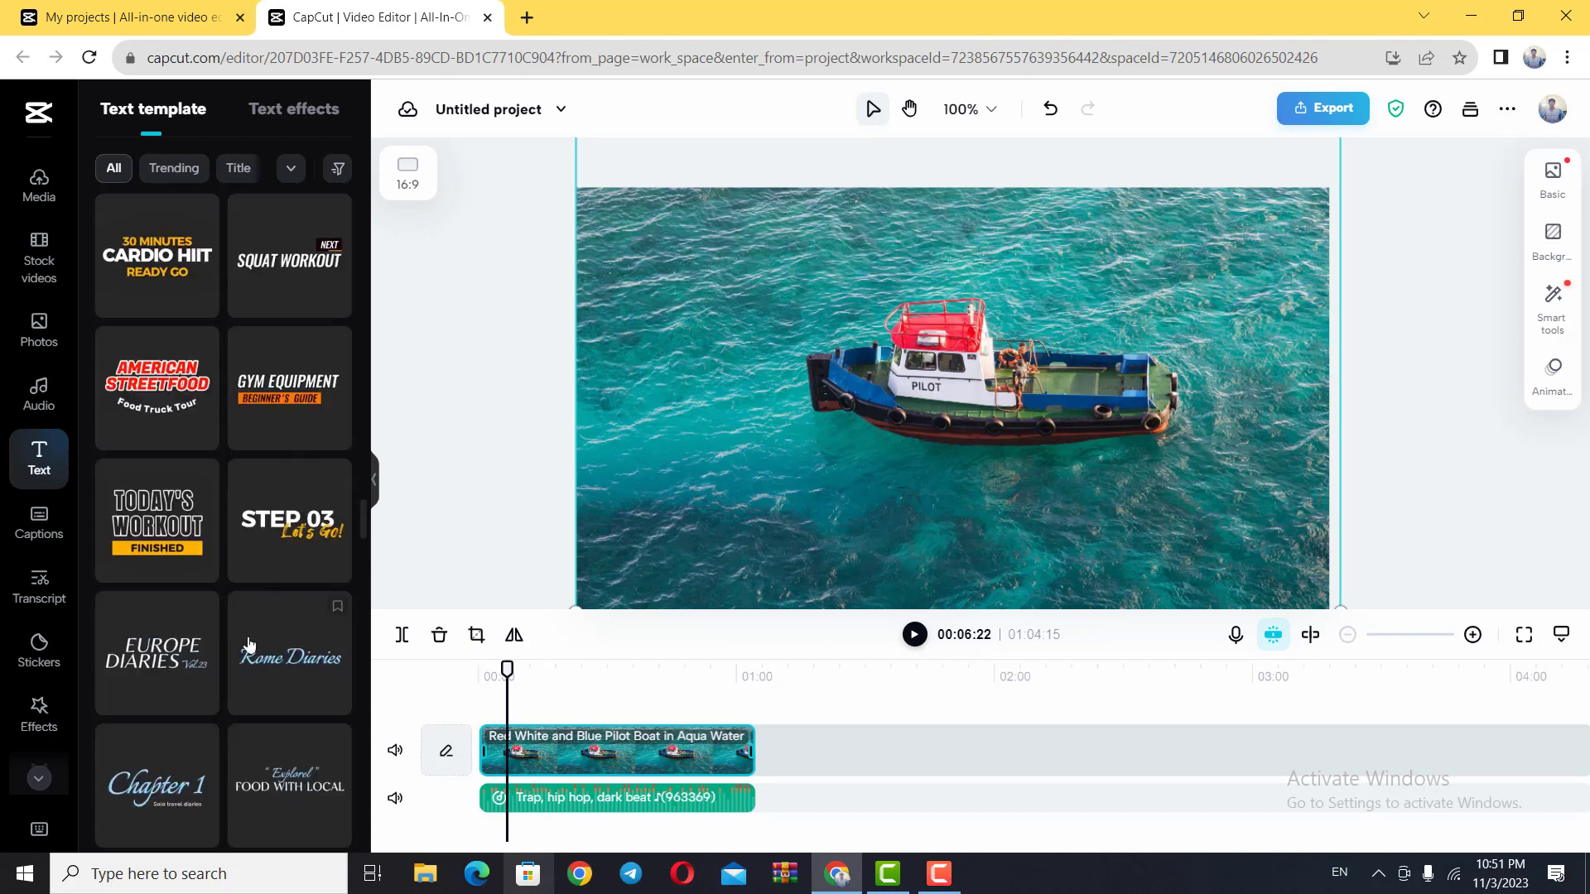
scroll(276, 714, down, 10)
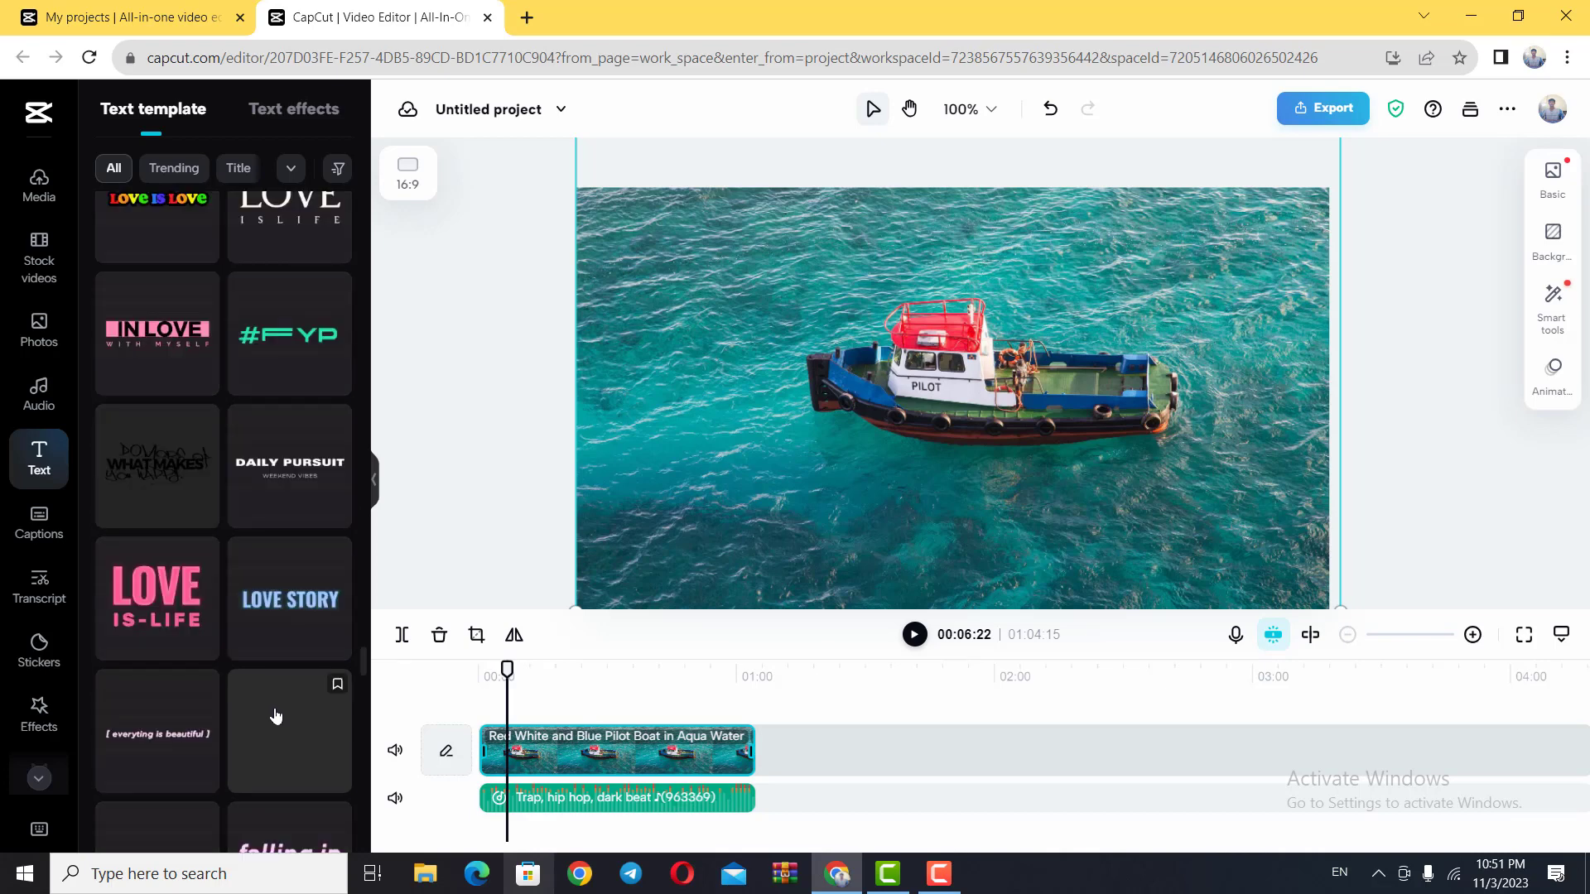
scroll(278, 708, up, 4)
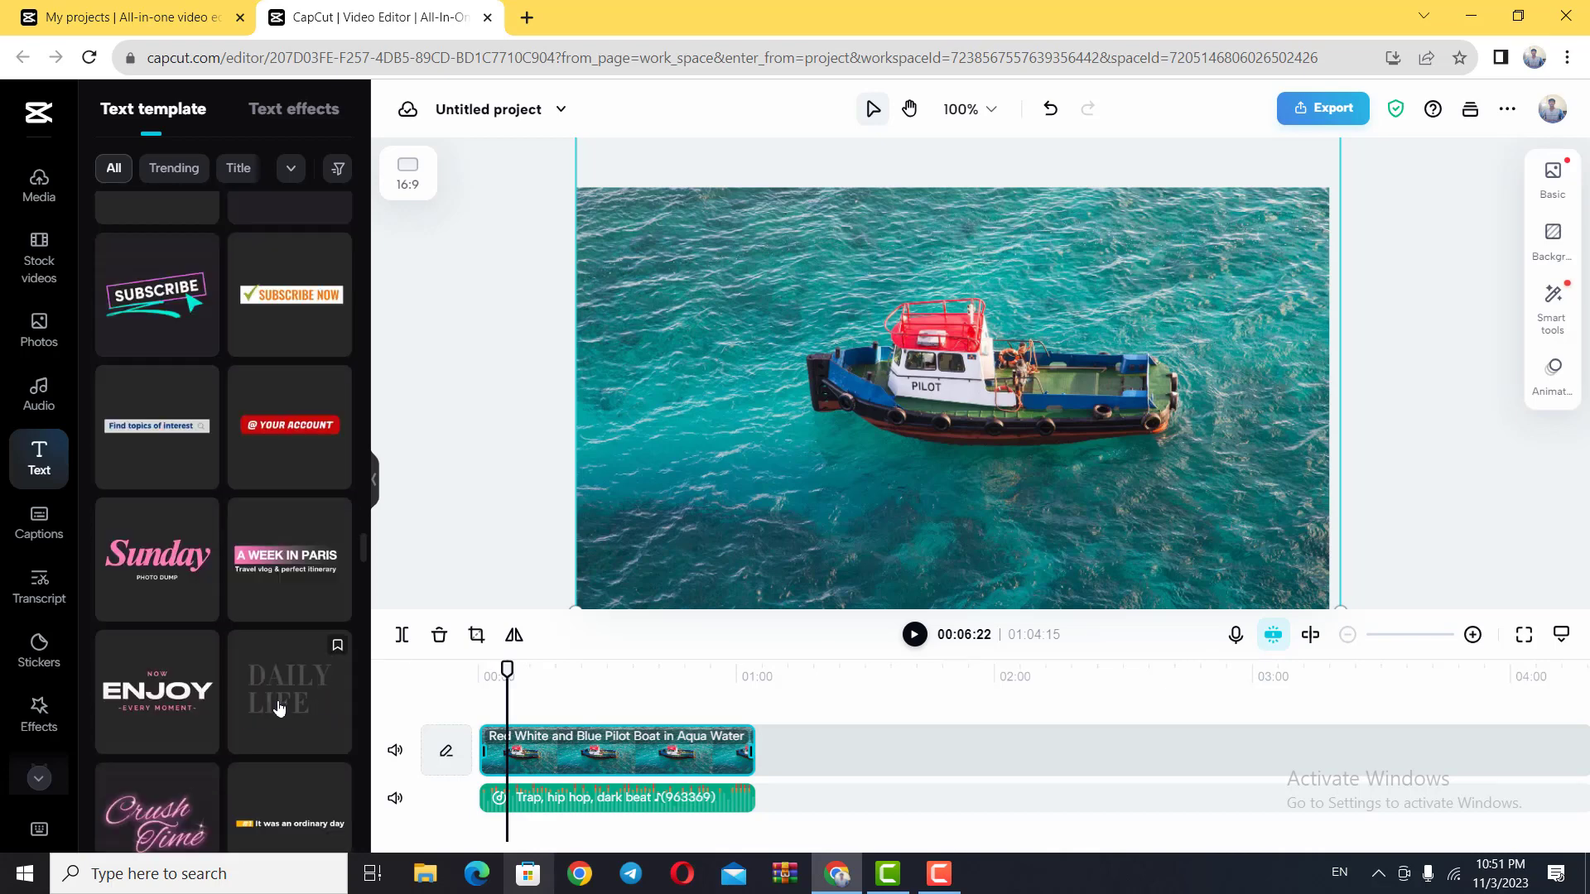
scroll(279, 706, up, 10)
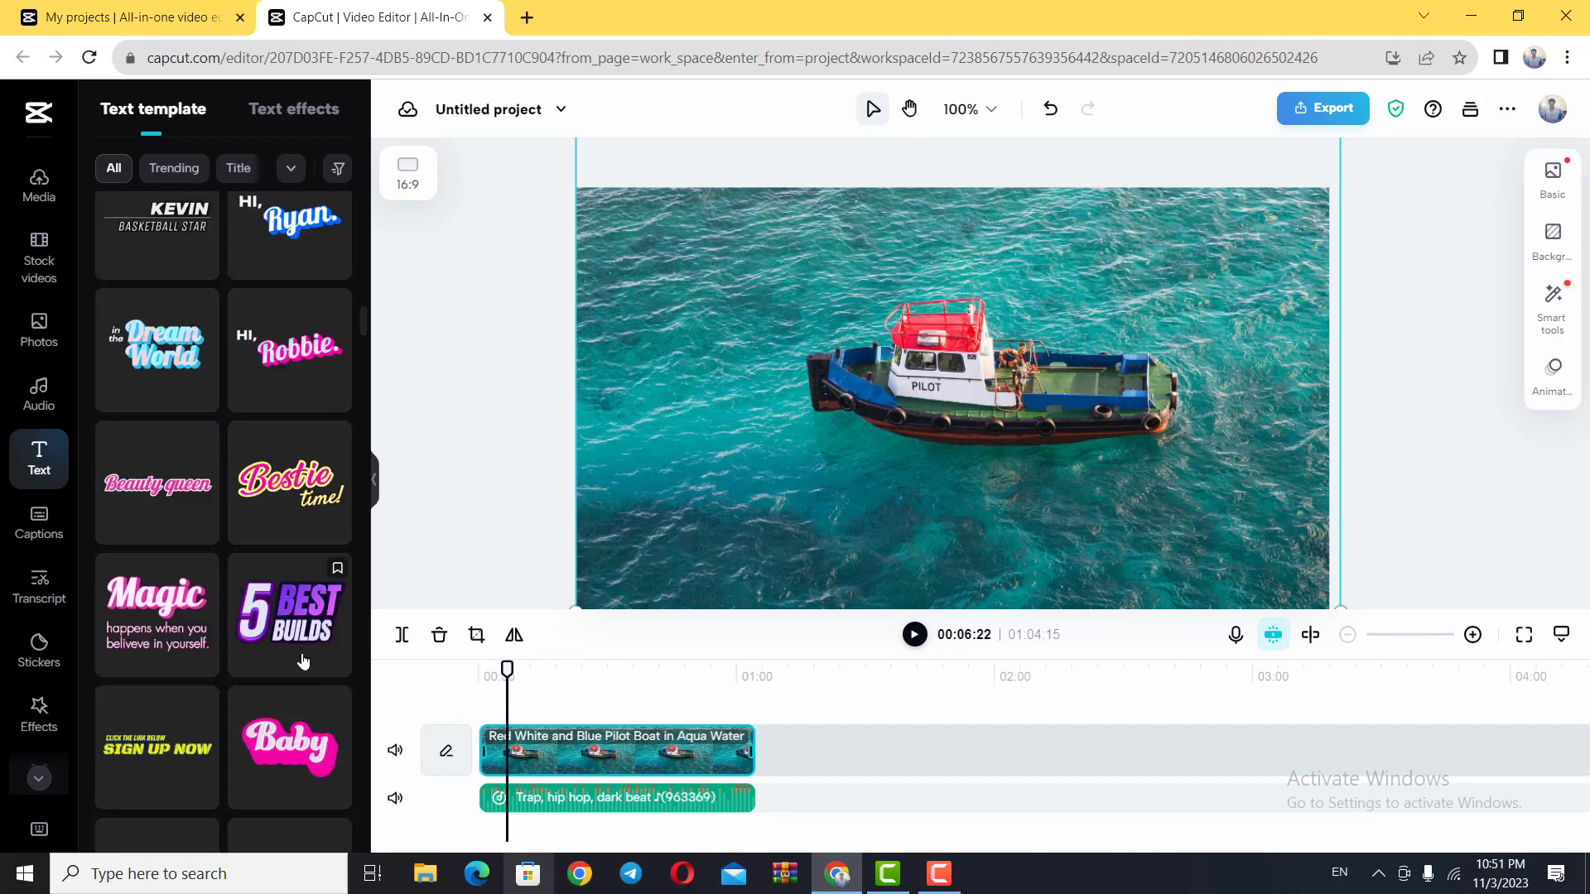
scroll(303, 654, up, 5)
scroll(301, 606, down, 5)
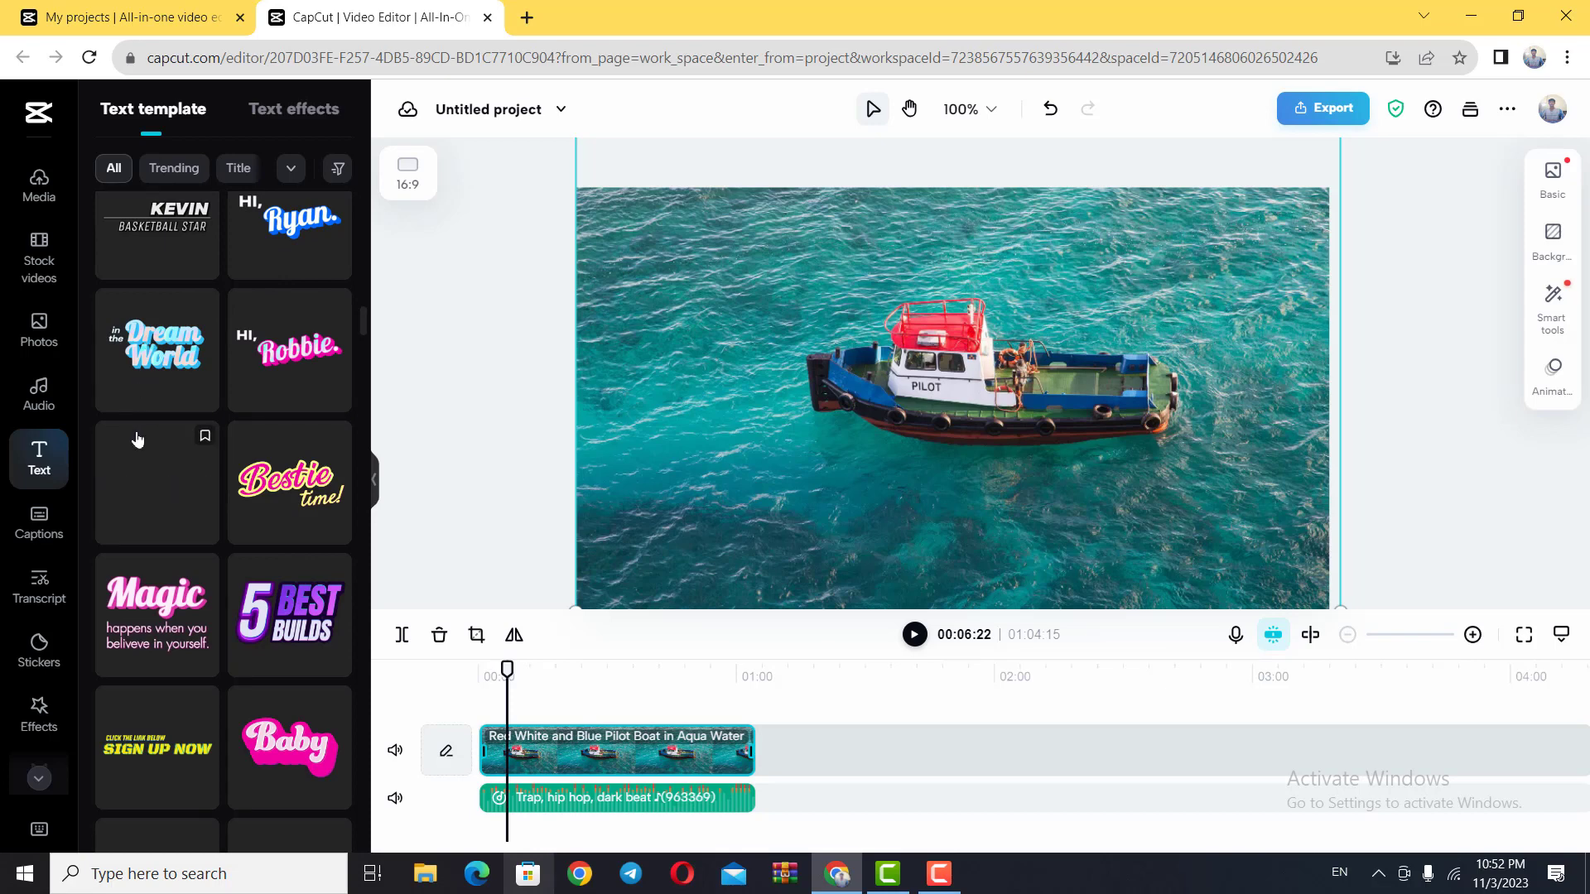
click(328, 228)
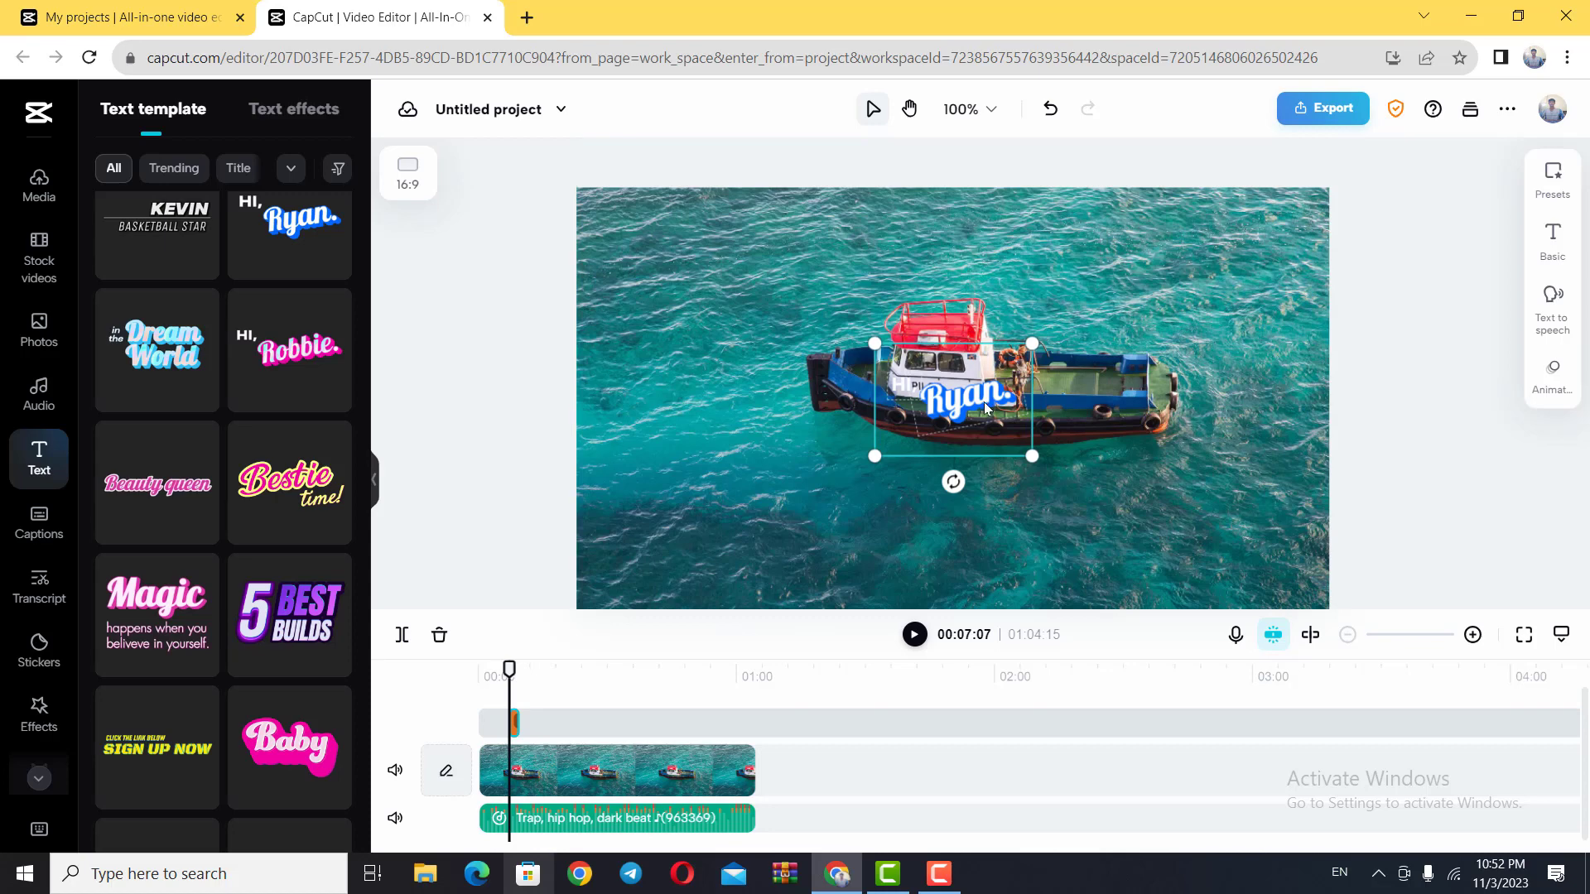
drag(985, 408, 693, 247)
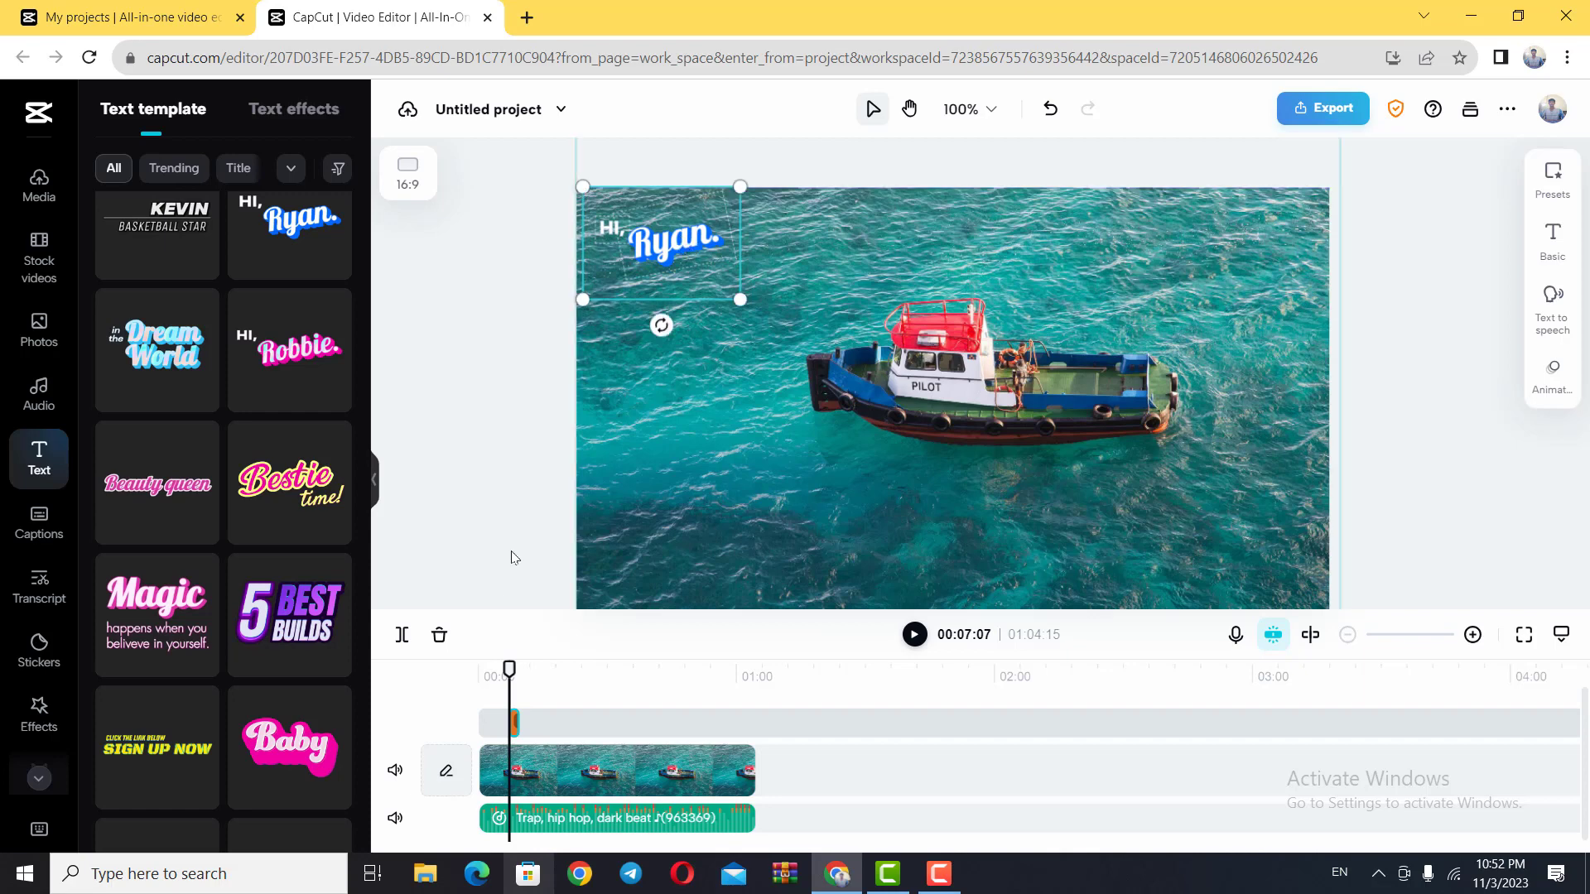
Step: Move the text clip about 4 seconds earlier on the timeline and place the playhead over it at 00:03:14
click(1472, 634)
click(1474, 636)
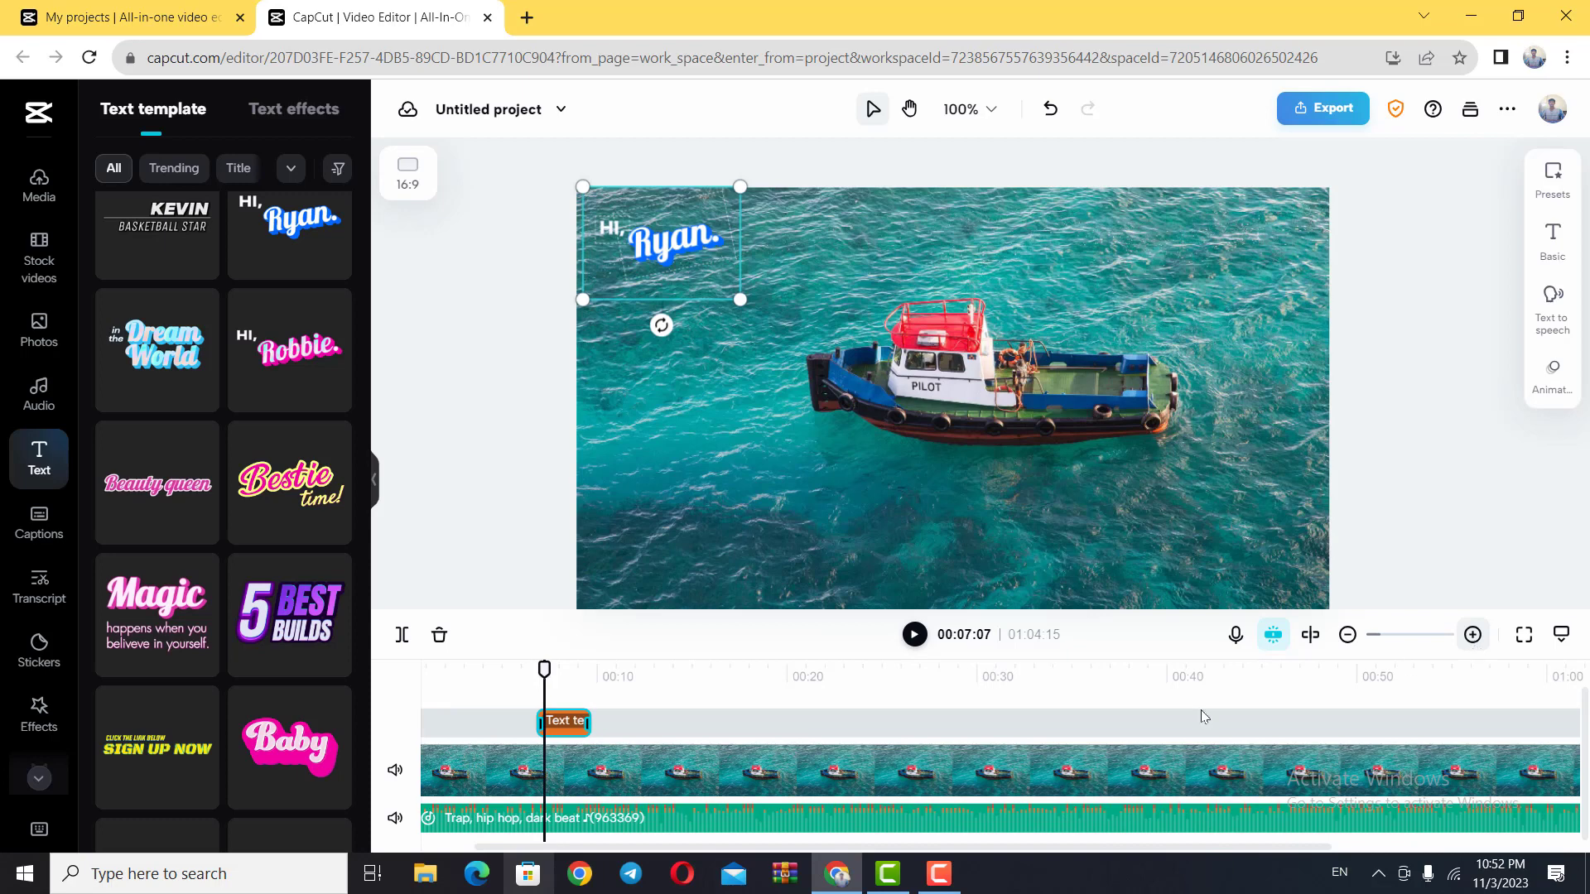
drag(570, 726, 489, 722)
click(473, 679)
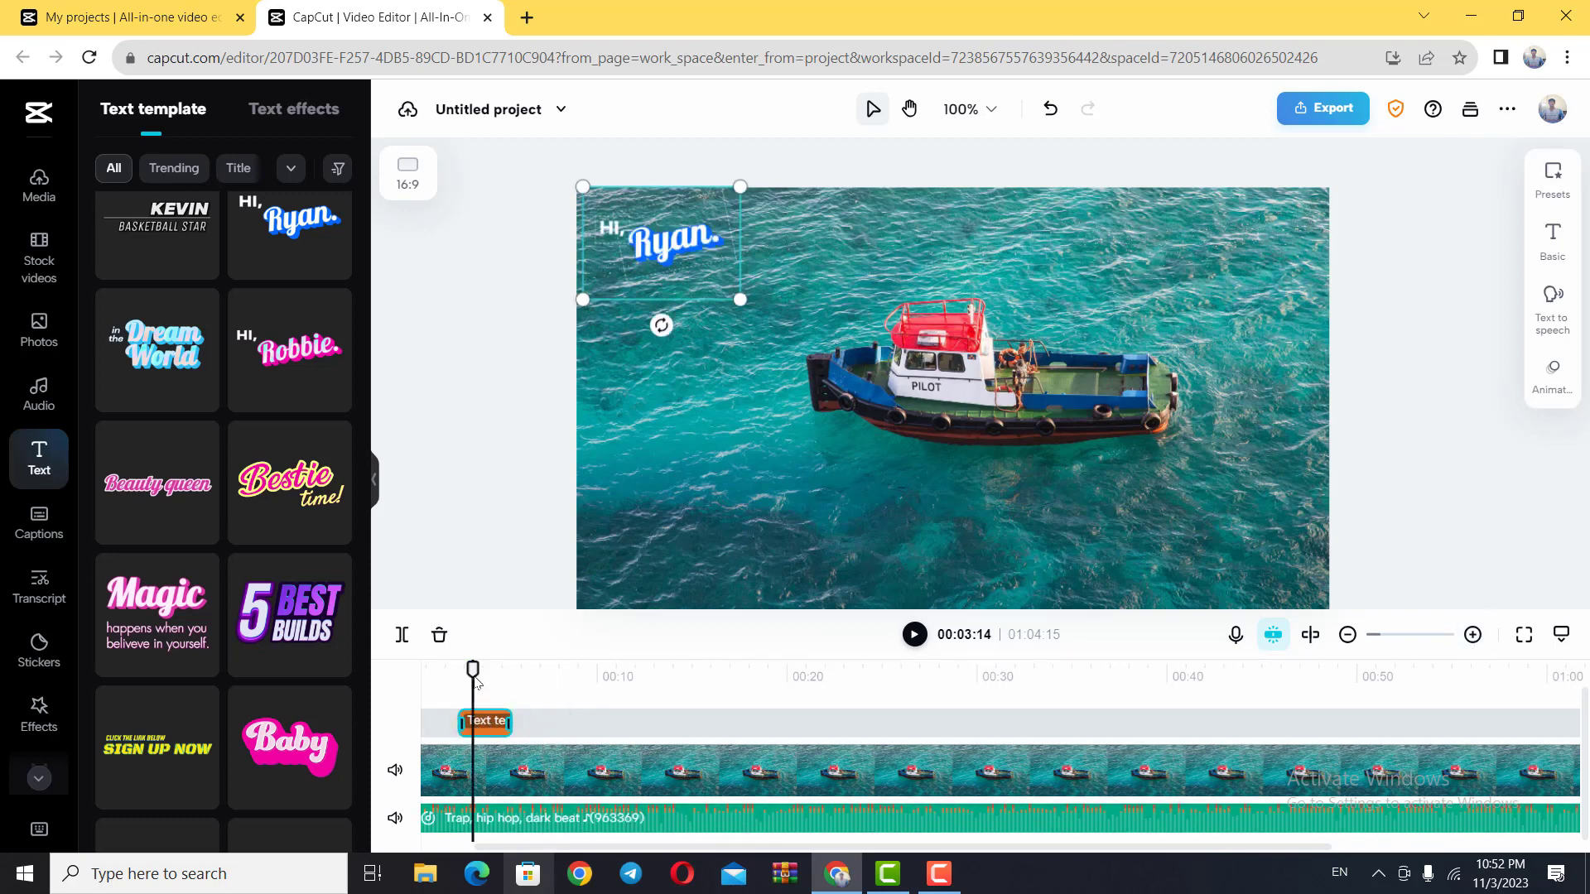
Step: Replace the name in the second line of the greeting text with "Sunday"
click(684, 241)
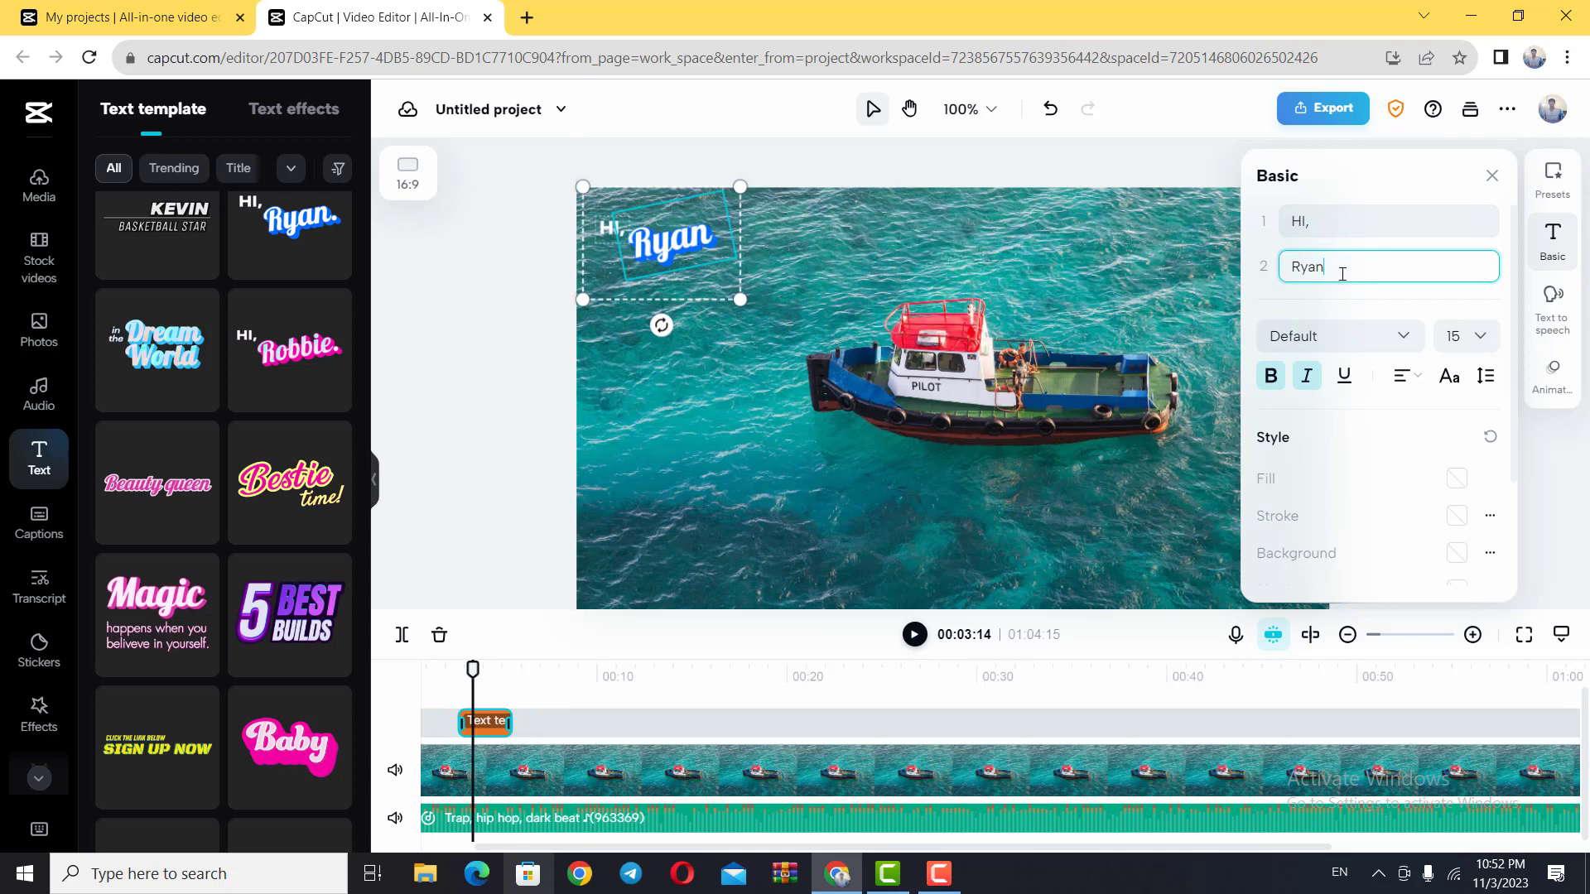
key(BackSpace)
key(BackSpace)
key(BackSpace)
key(BackSpace)
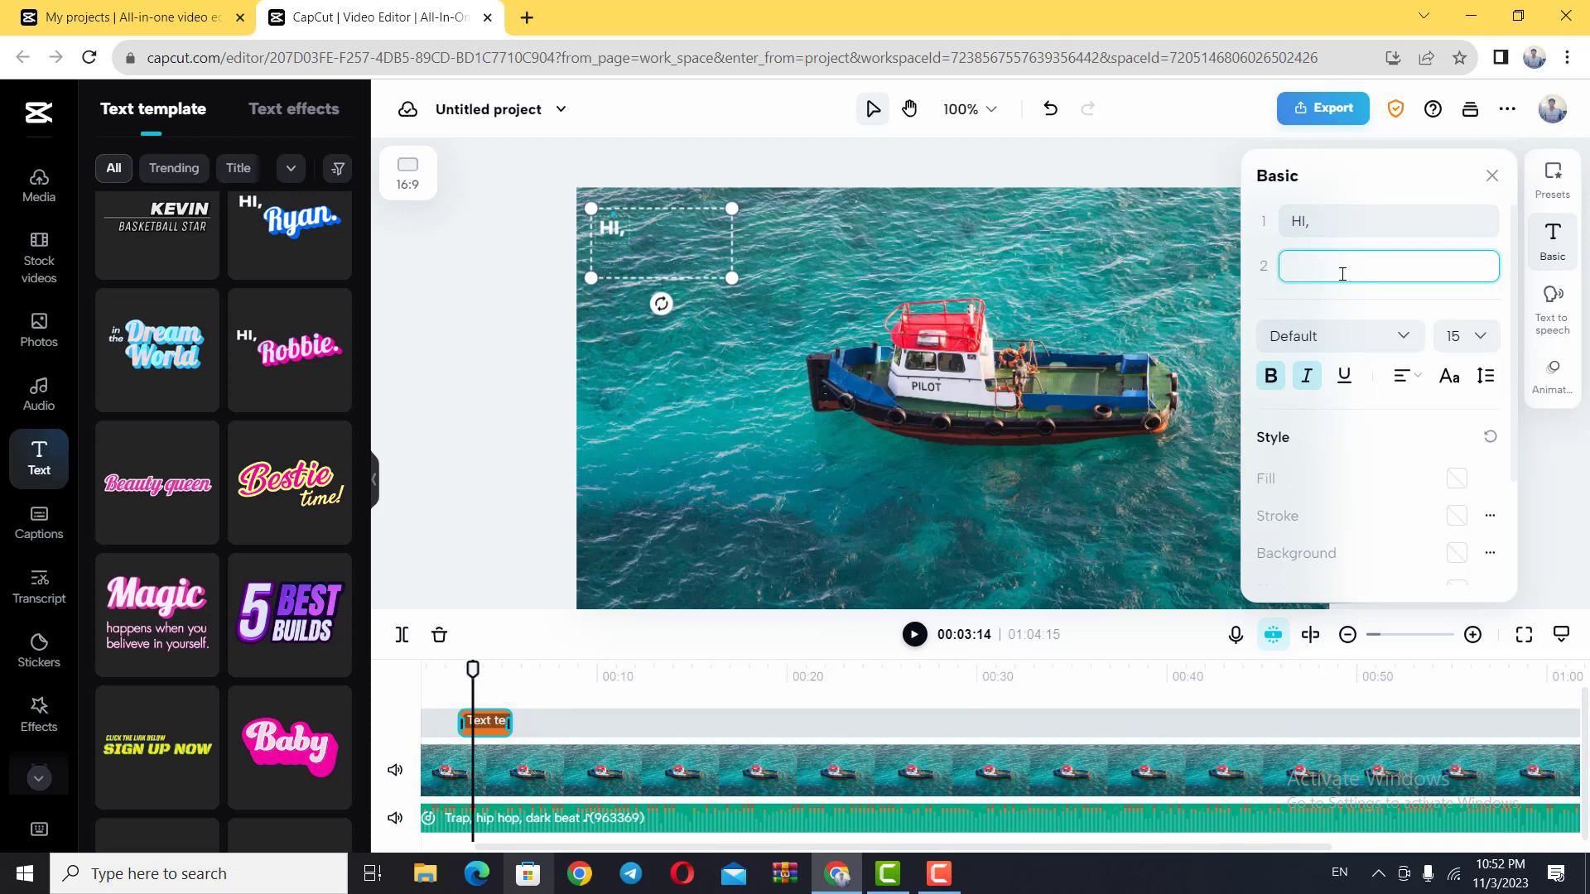
text(Su)
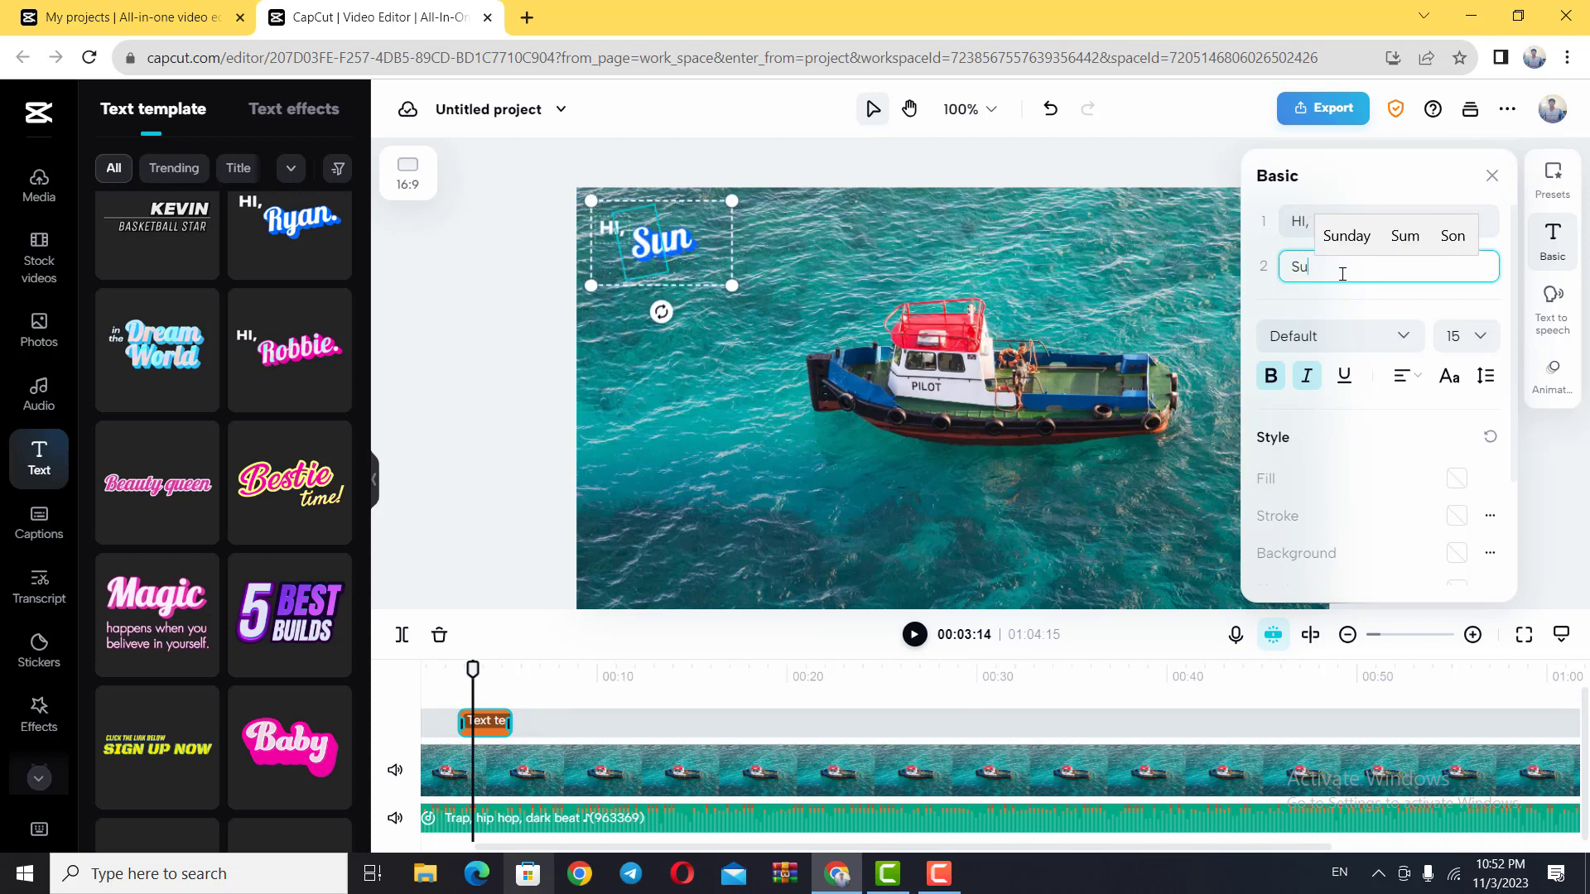
text(ndayy)
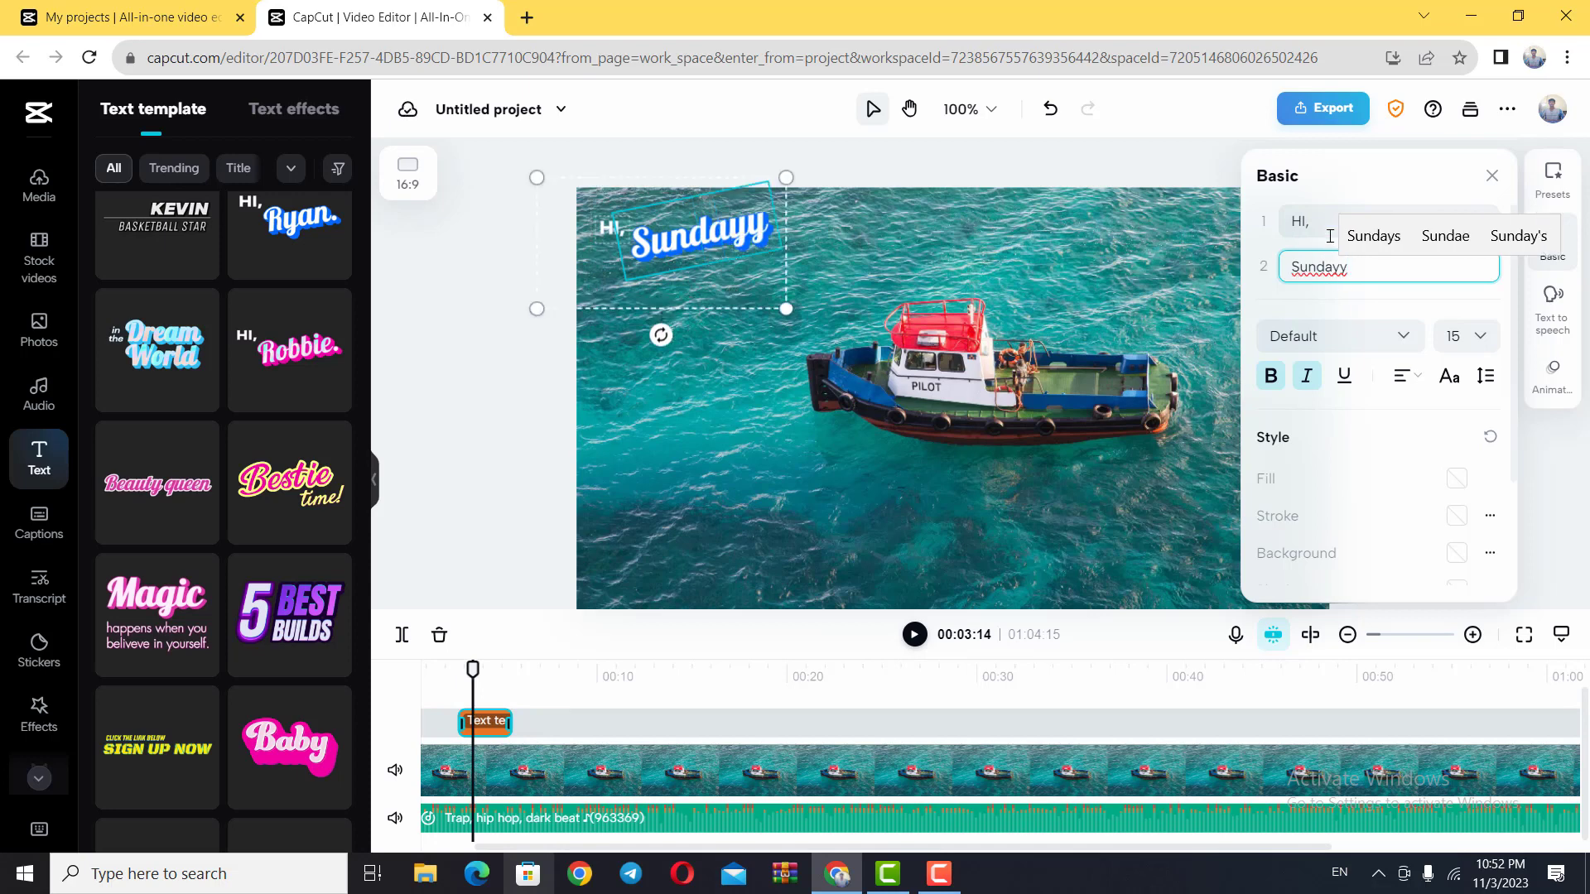
key(BackSpace)
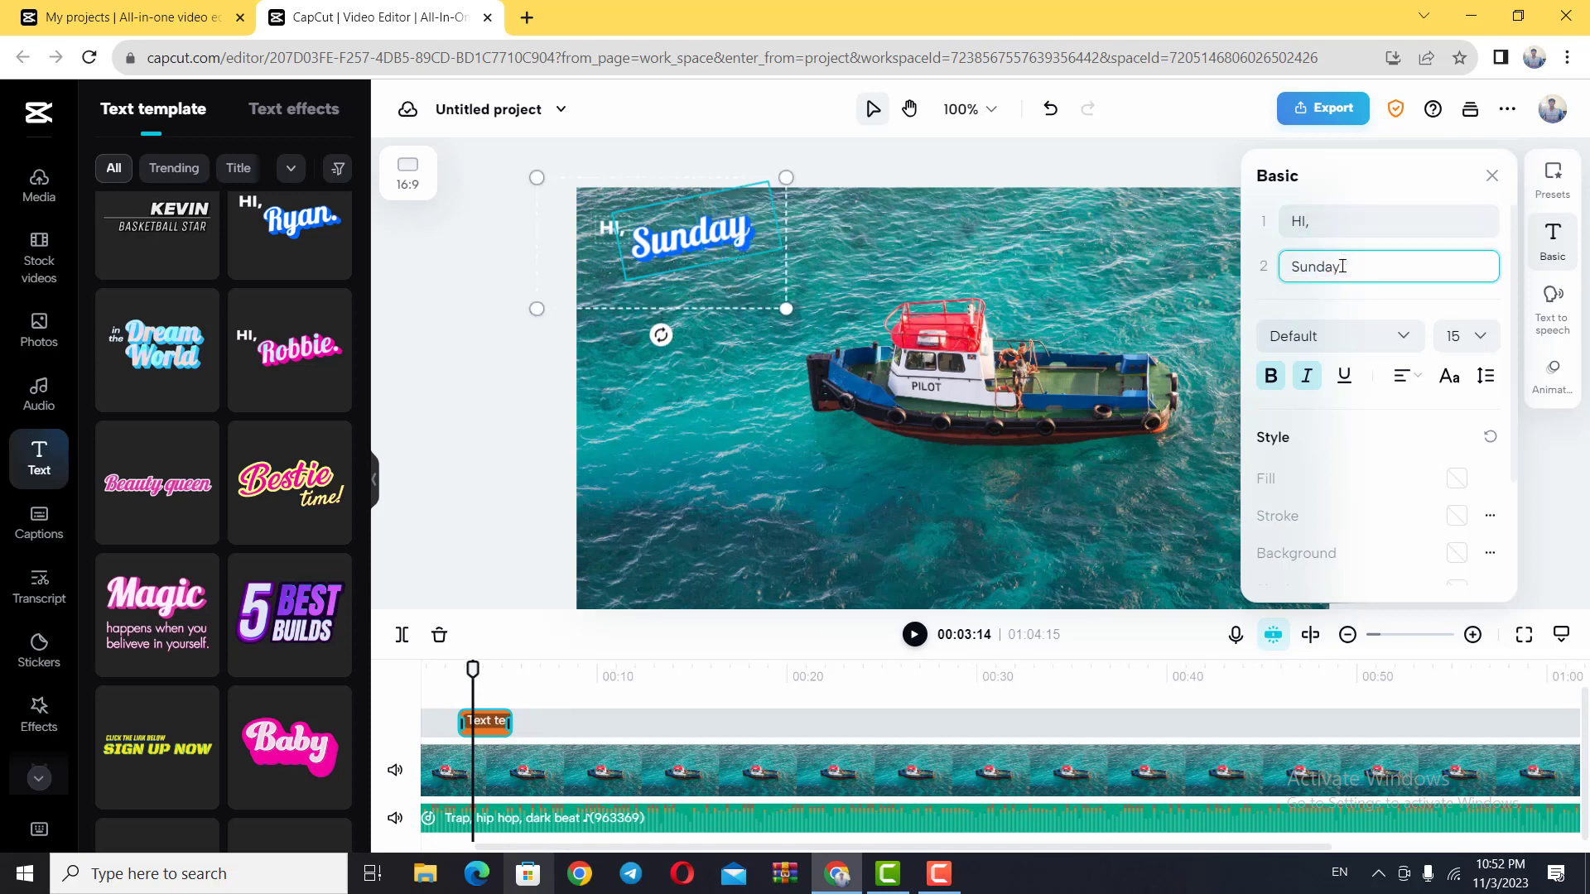
Step: Change the first line of the text template to "Goodmorning" and view the result with the playhead at 00:04:12
click(1330, 223)
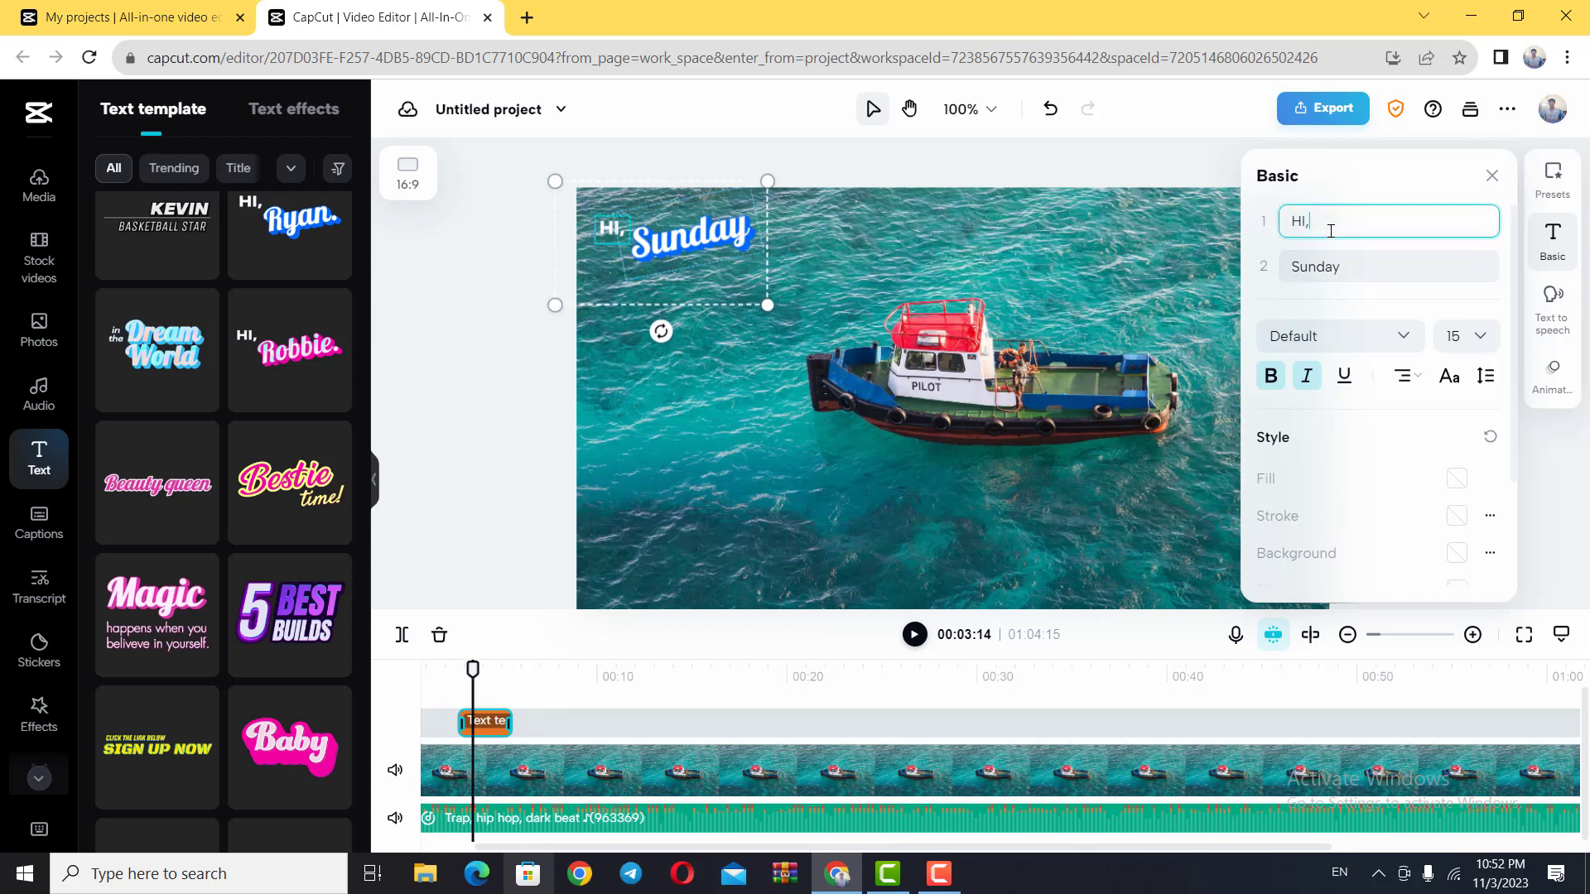
key(BackSpace)
key(BackSpace)
key(BackSpace)
text(Go)
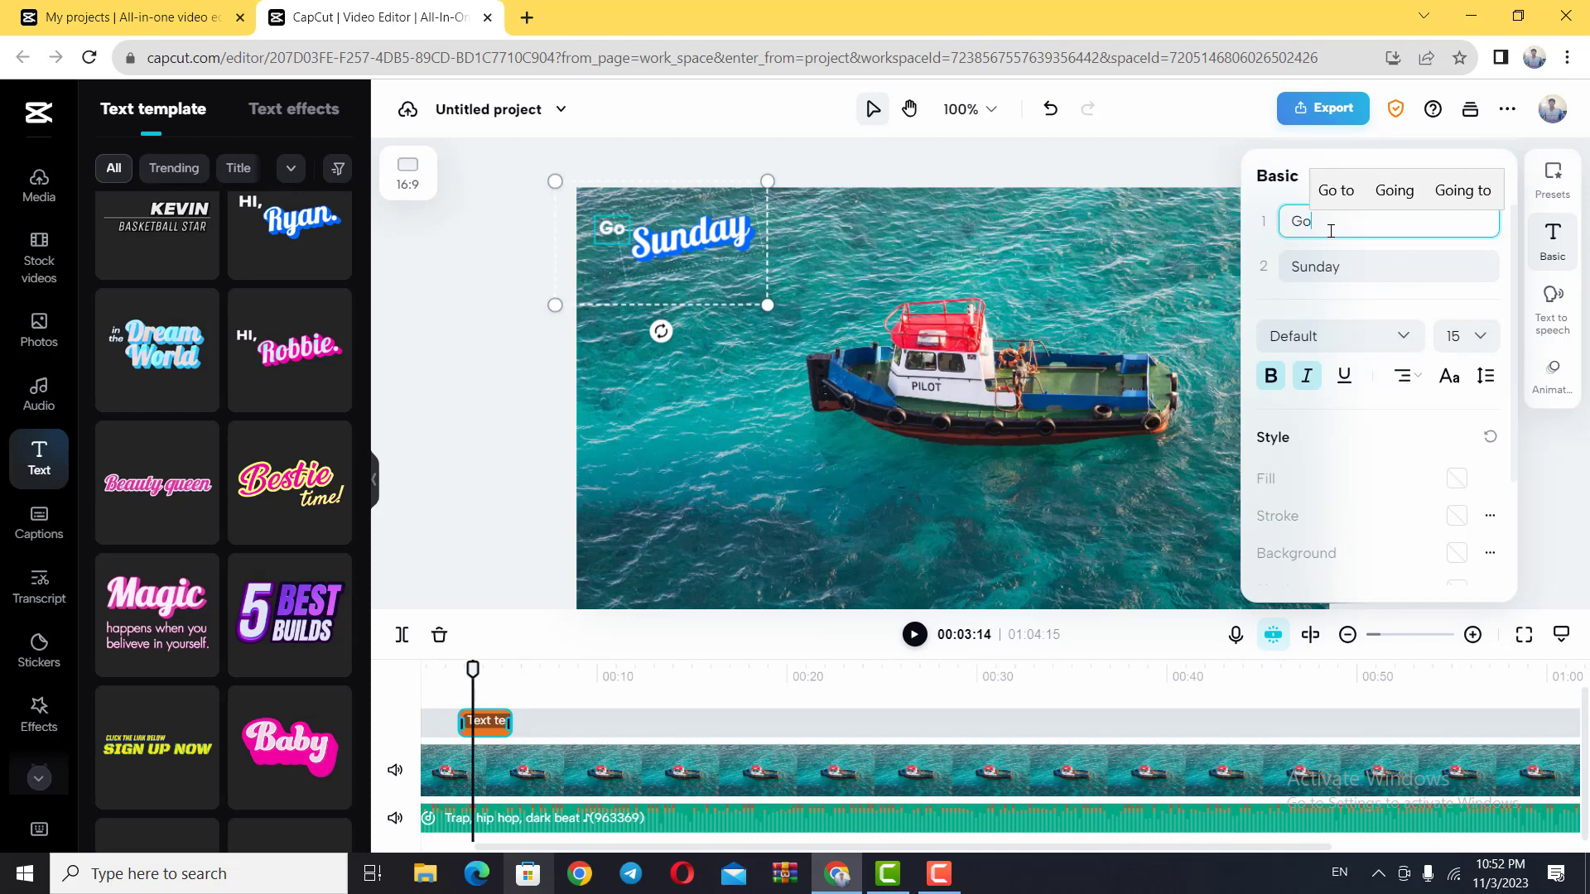
text(o)
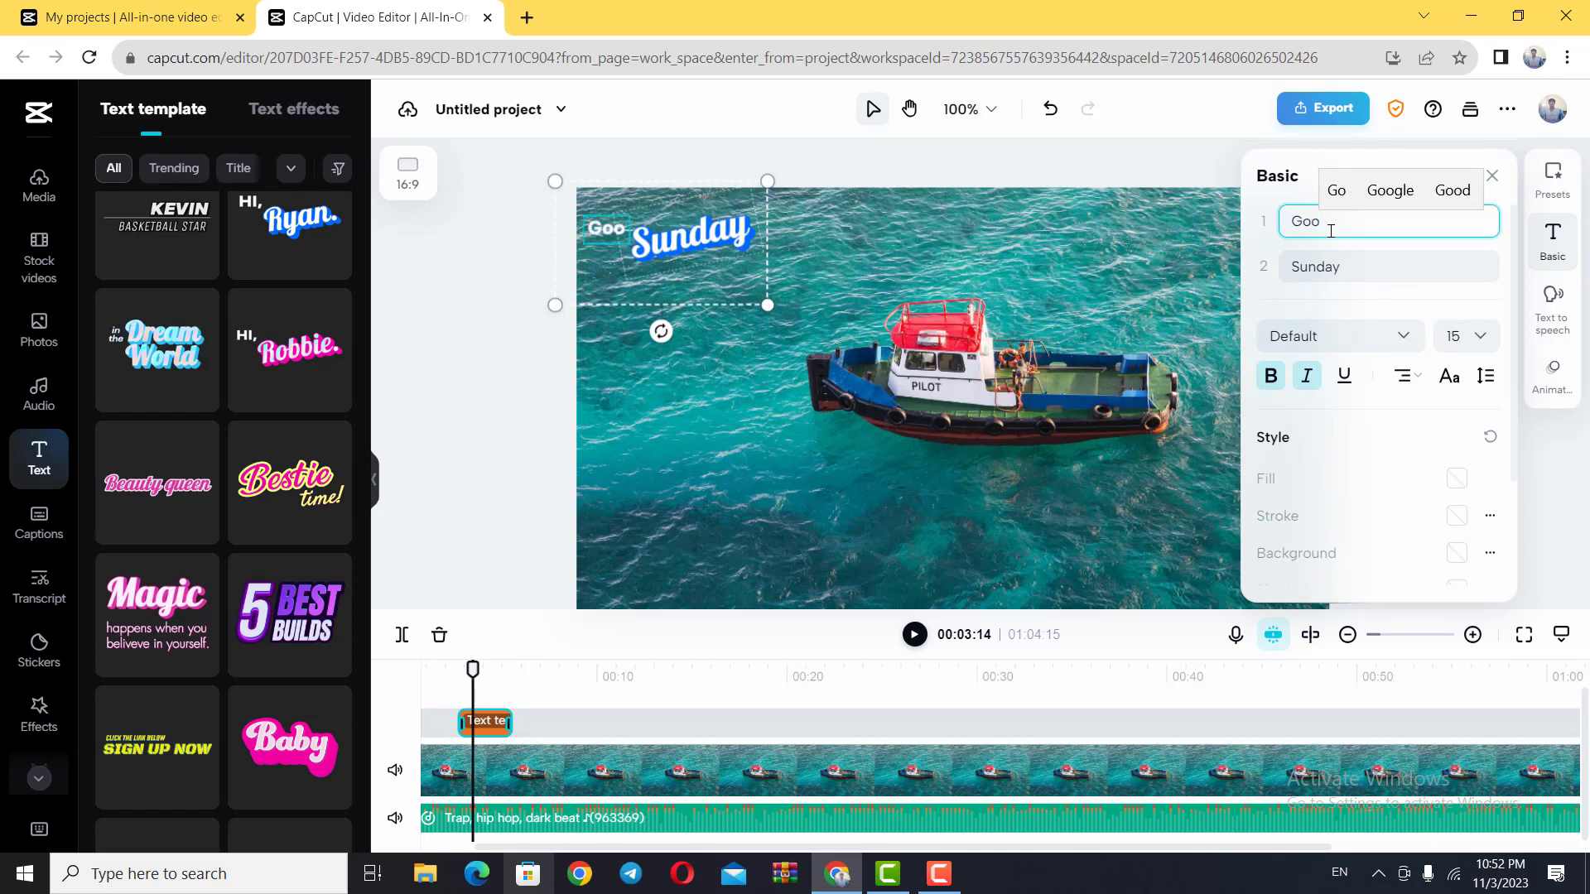
text(d)
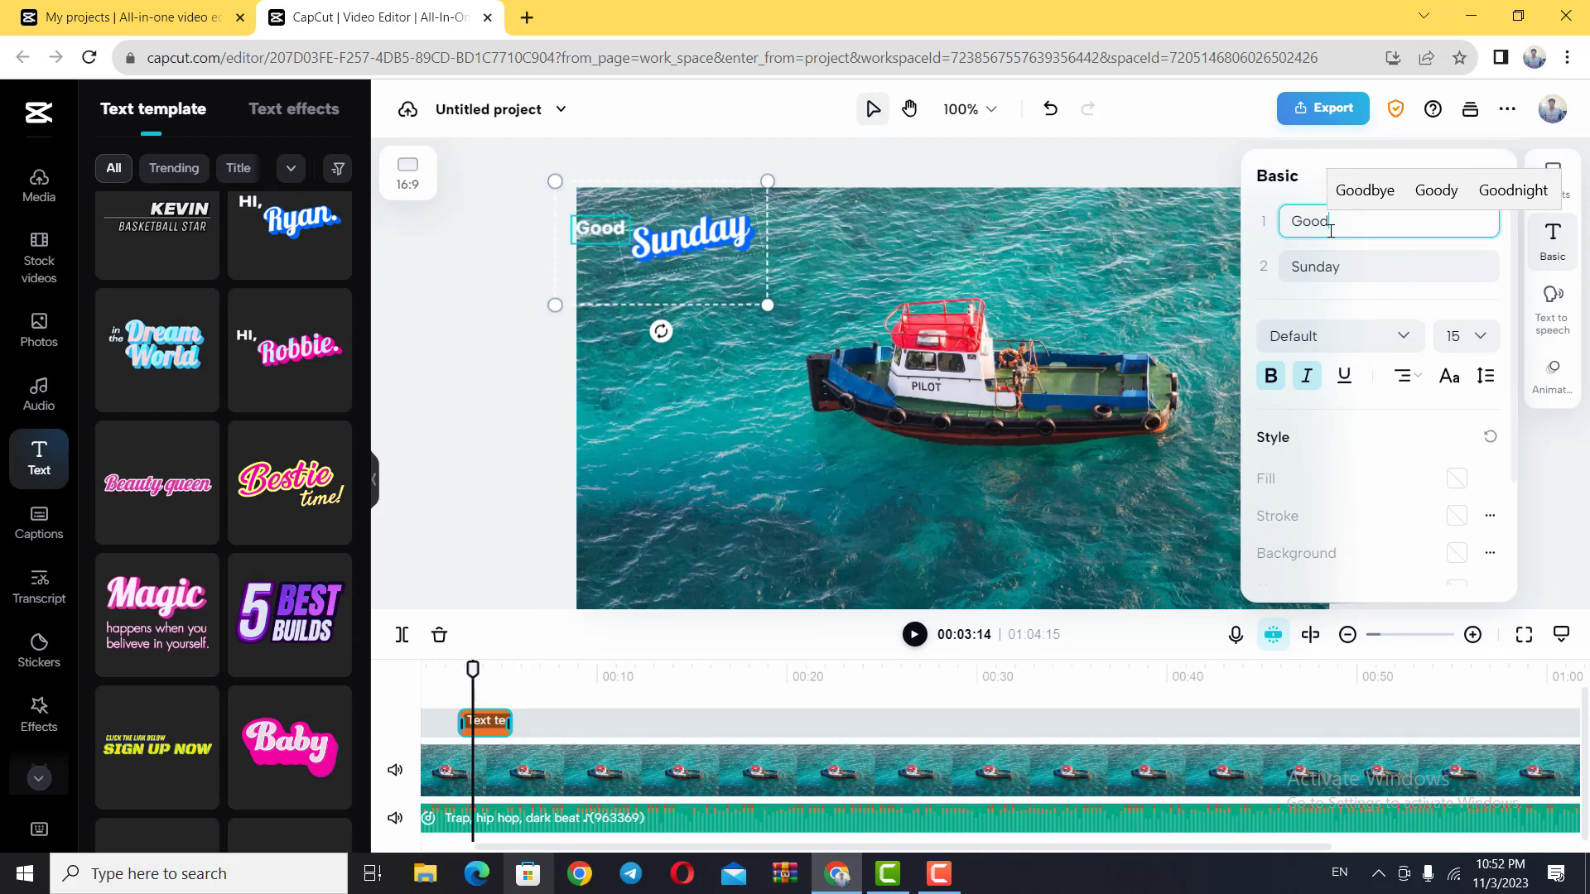
text(m)
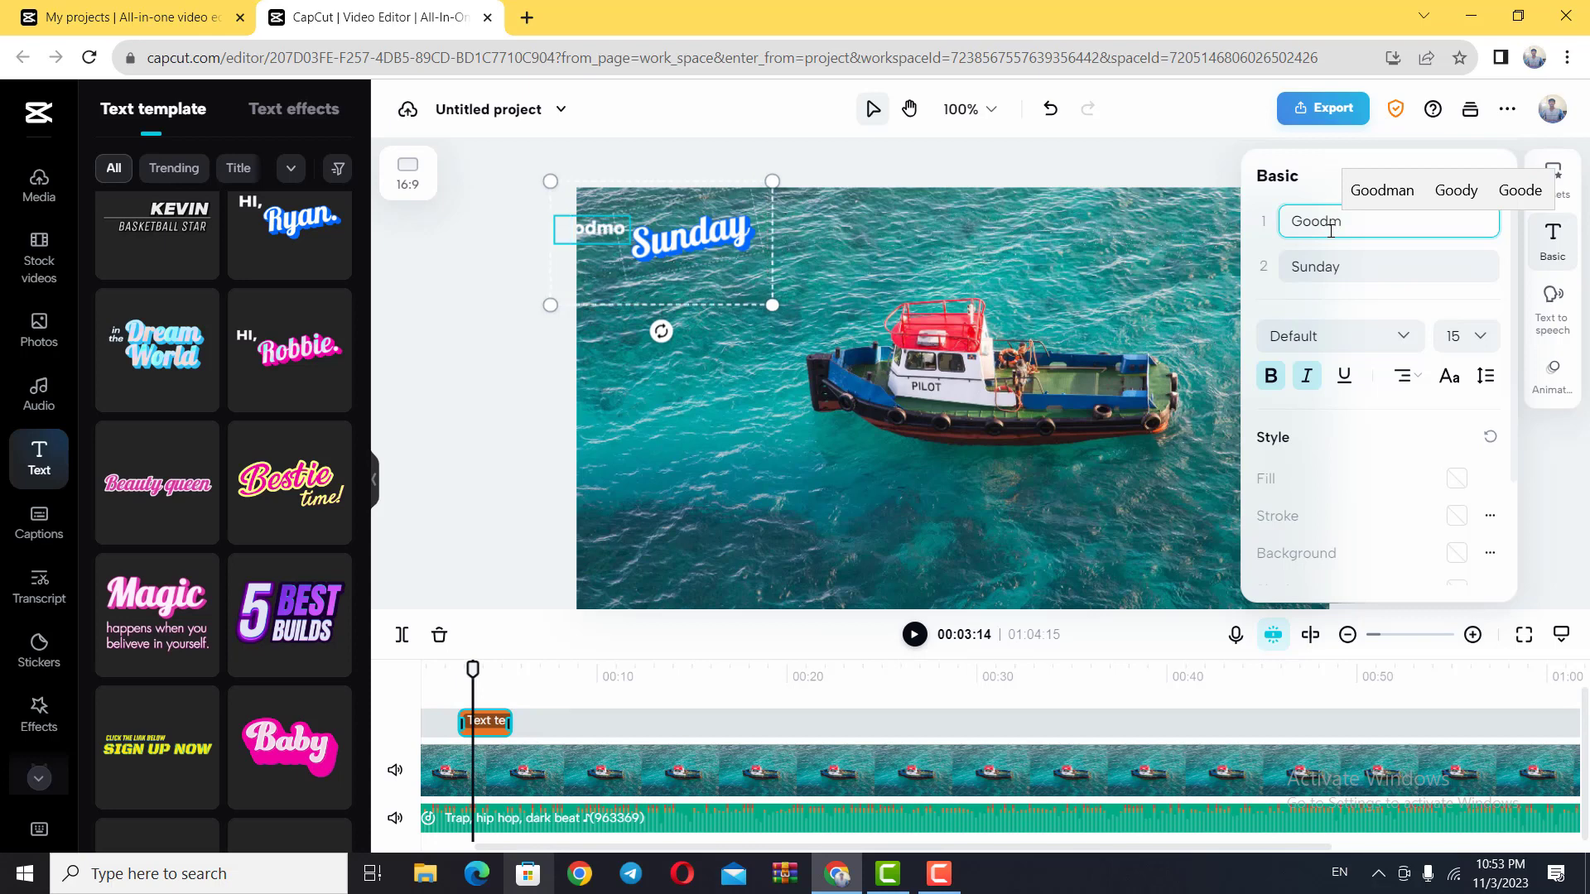
text(orni)
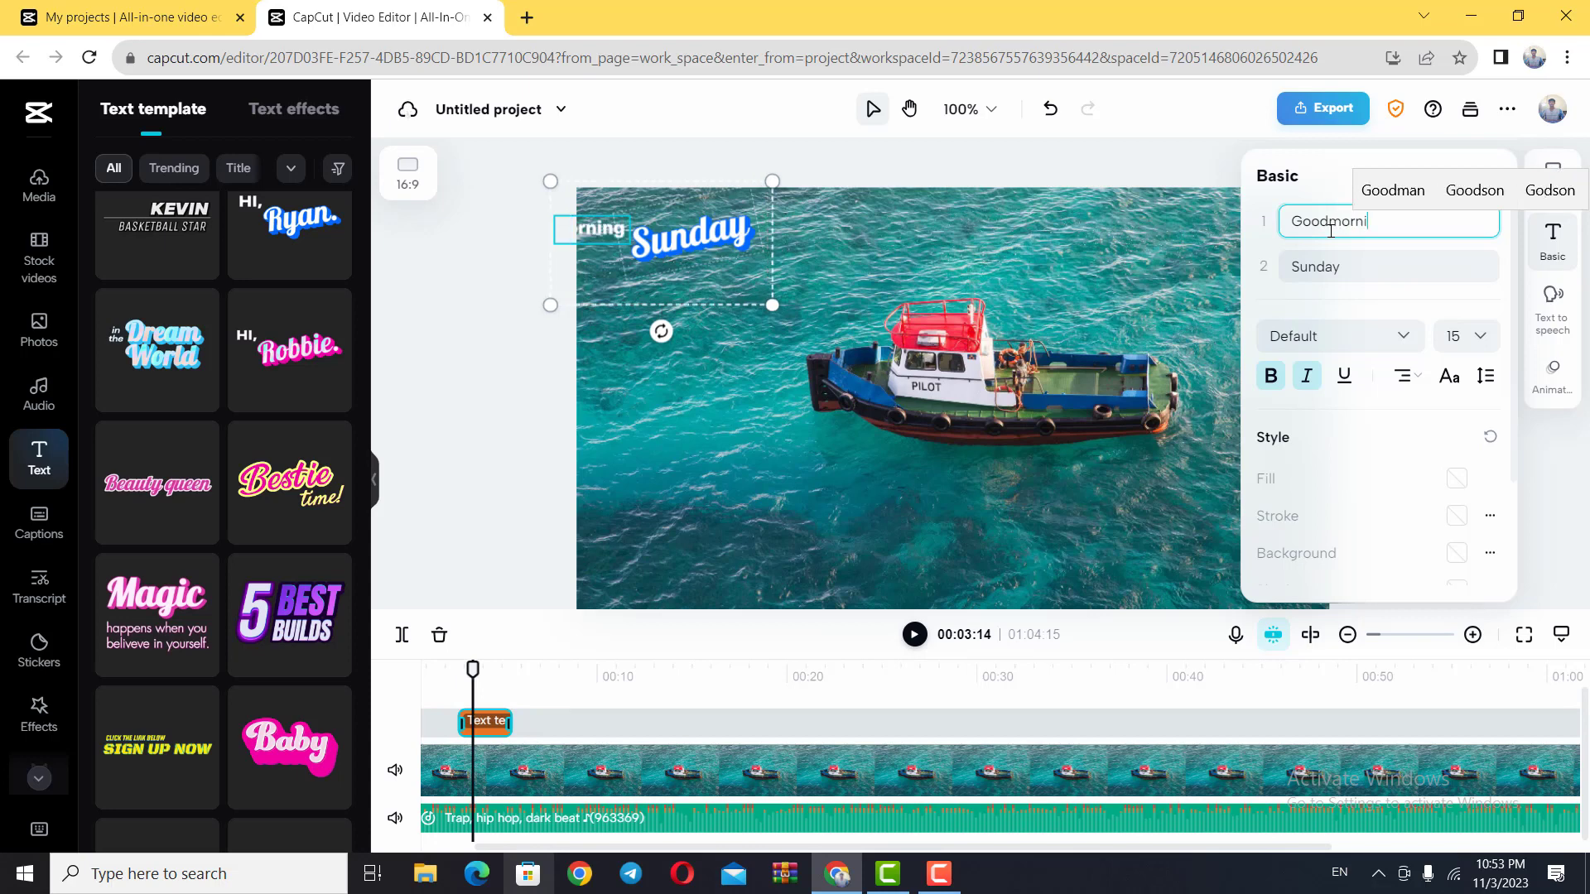
text(ng)
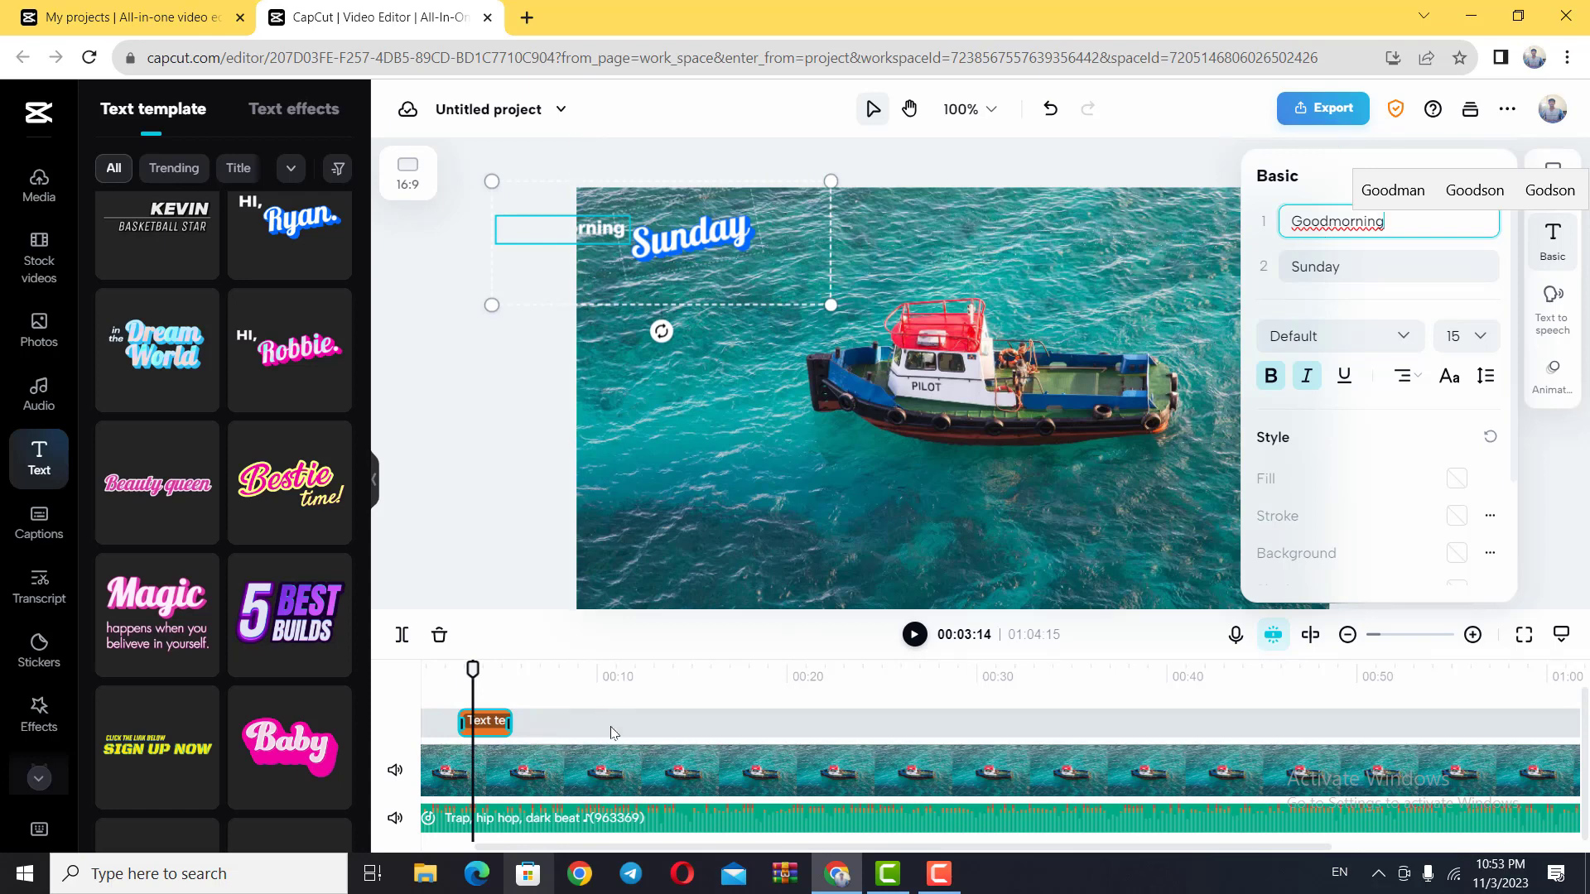
click(617, 670)
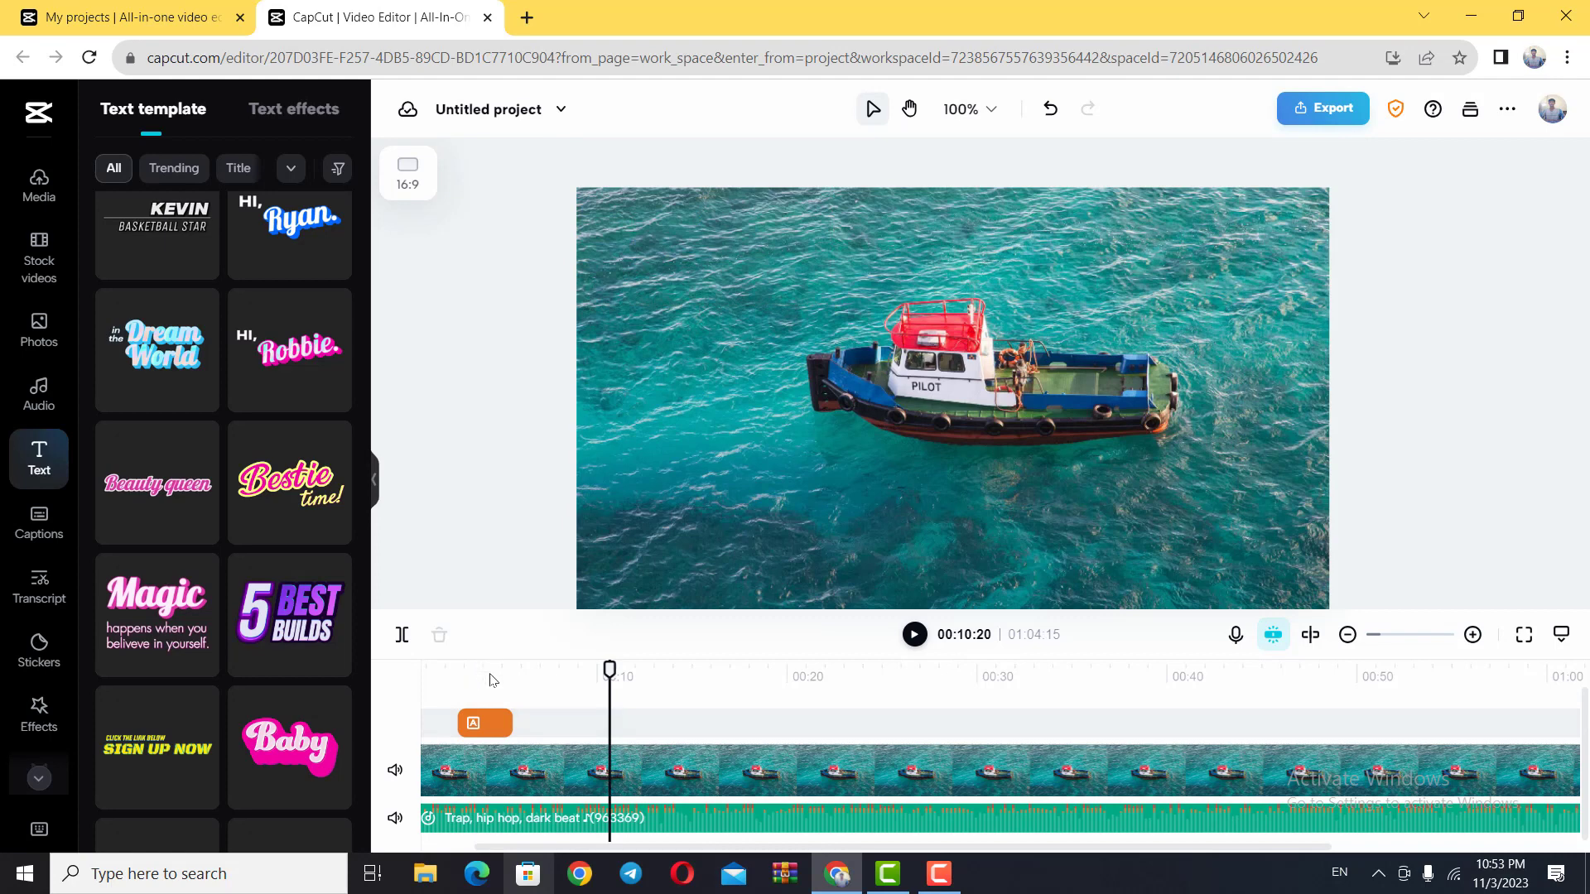
click(491, 675)
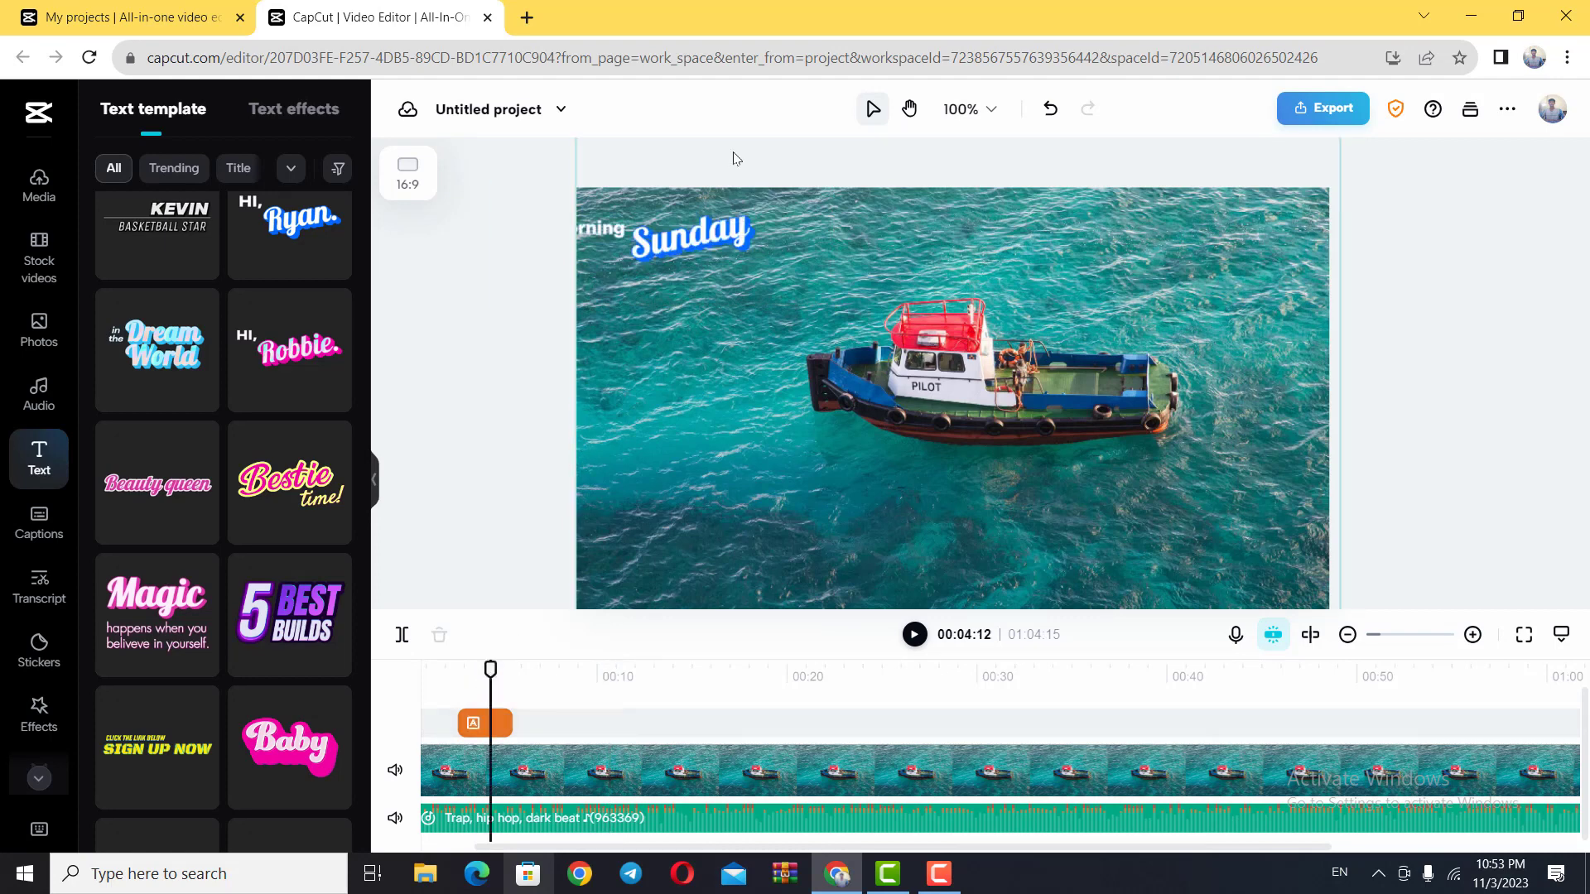
Step: Move the greeting text fully inside the photo's upper-left area, at about X -428, Y 385
click(698, 246)
drag(694, 251, 784, 227)
click(816, 240)
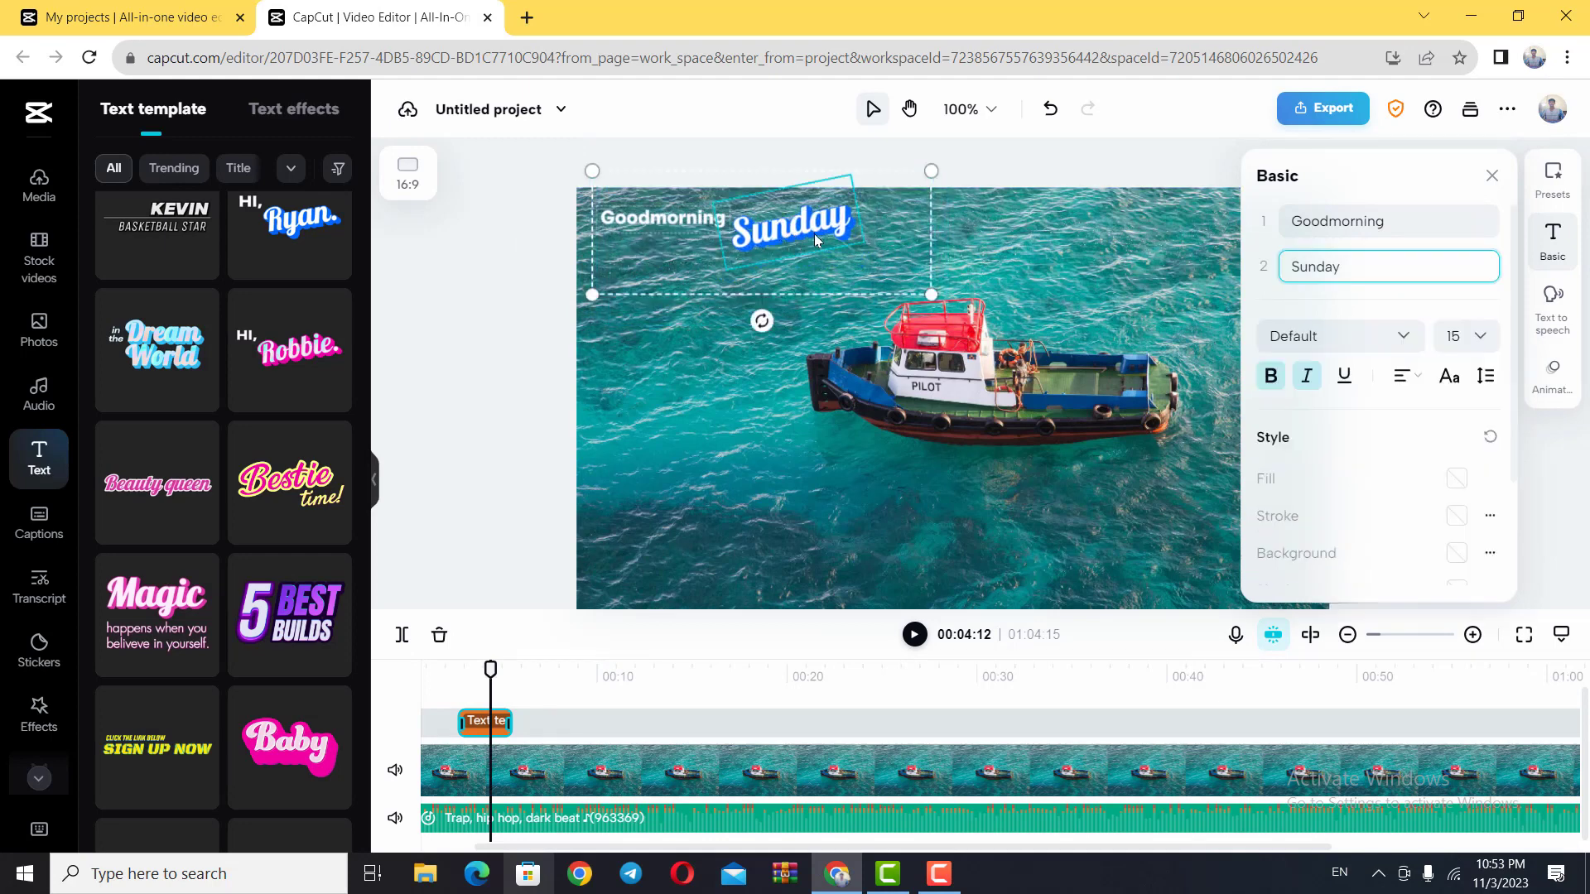
drag(820, 233, 827, 230)
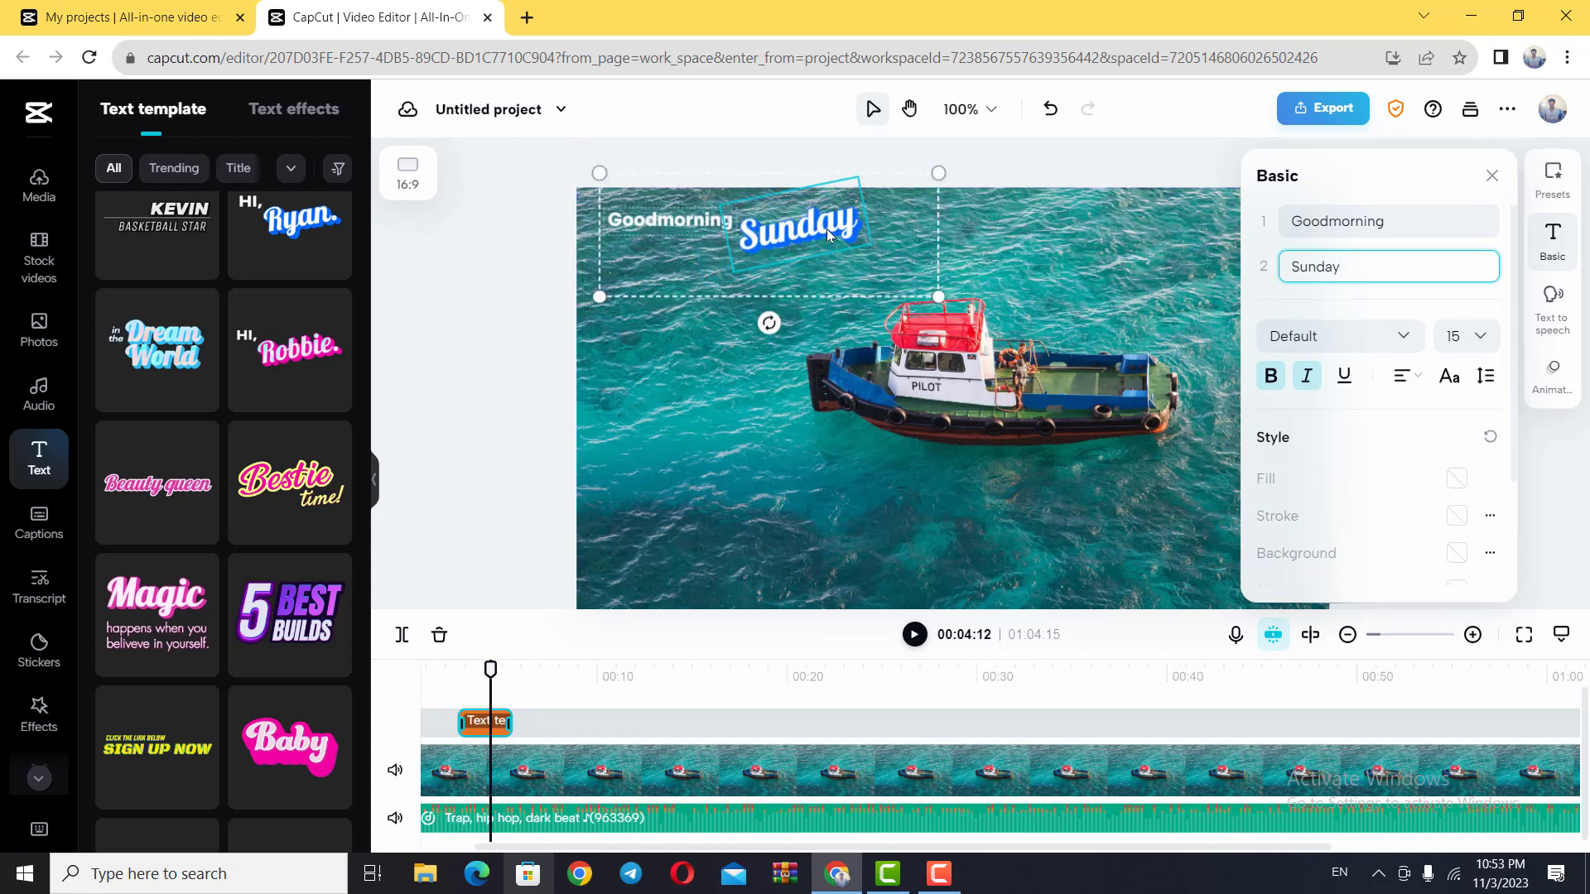
drag(824, 237, 820, 230)
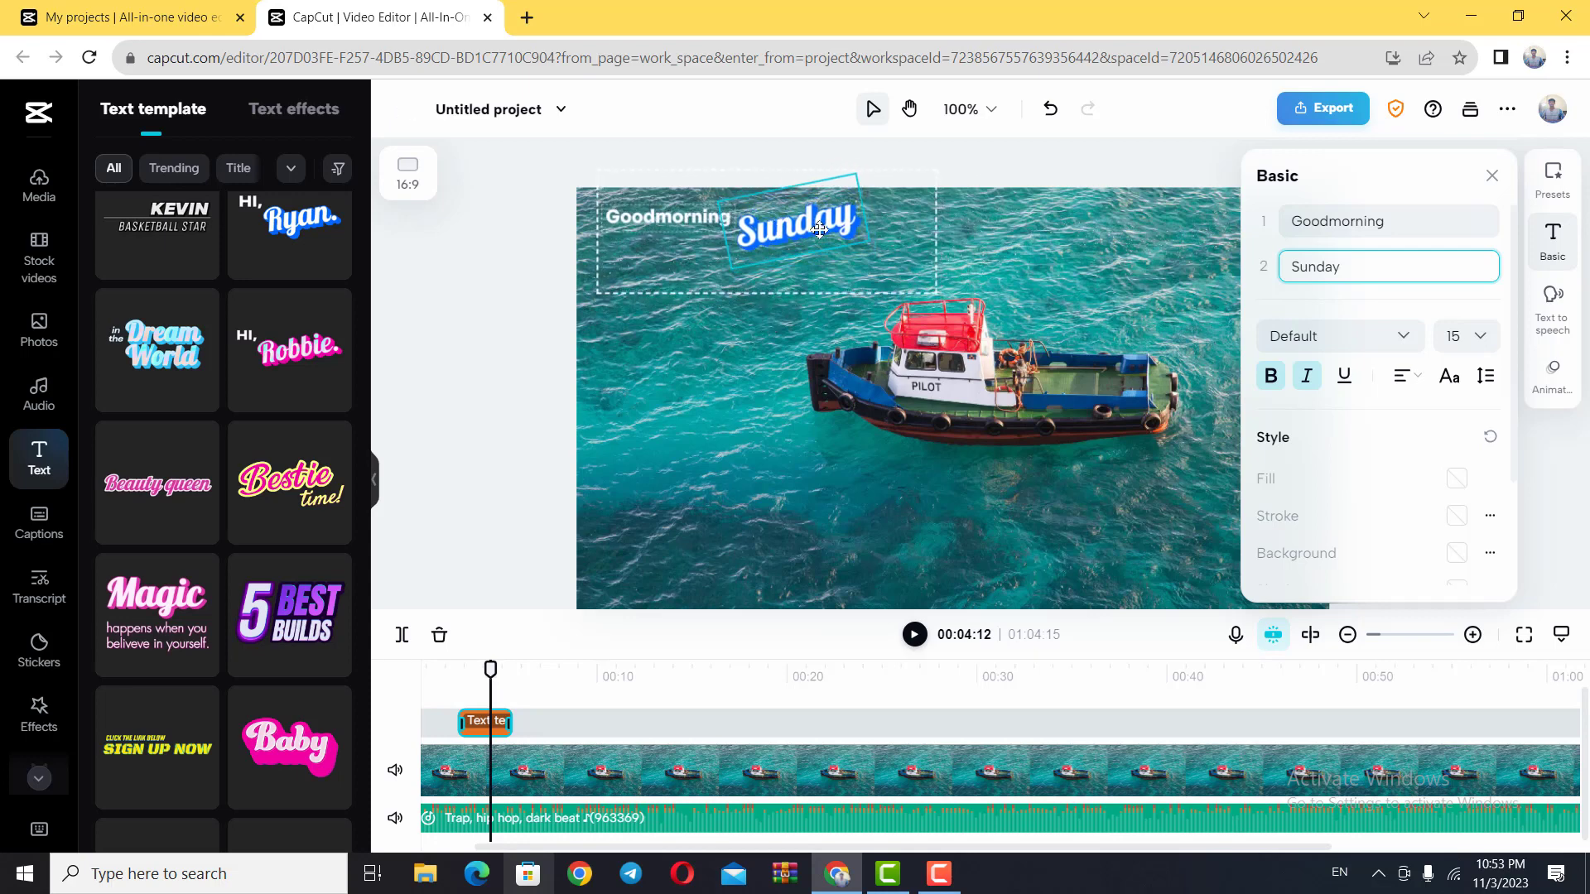
drag(819, 230, 820, 231)
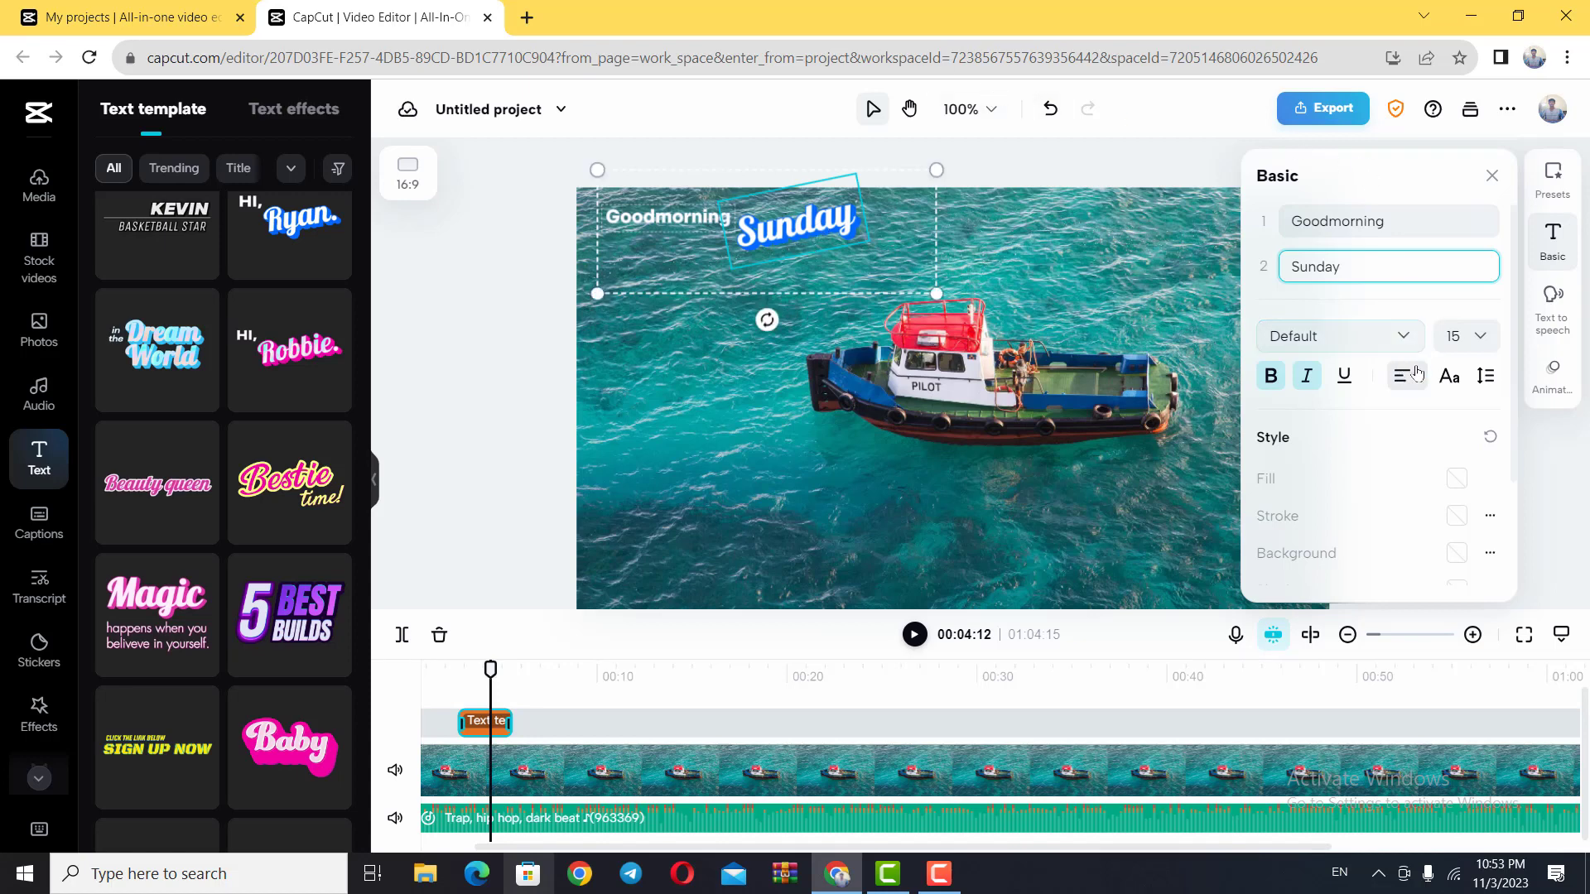
Step: Look through the fonts for the "Sunday" line, enlarge the greeting text to 28% scale and close its settings
click(1407, 340)
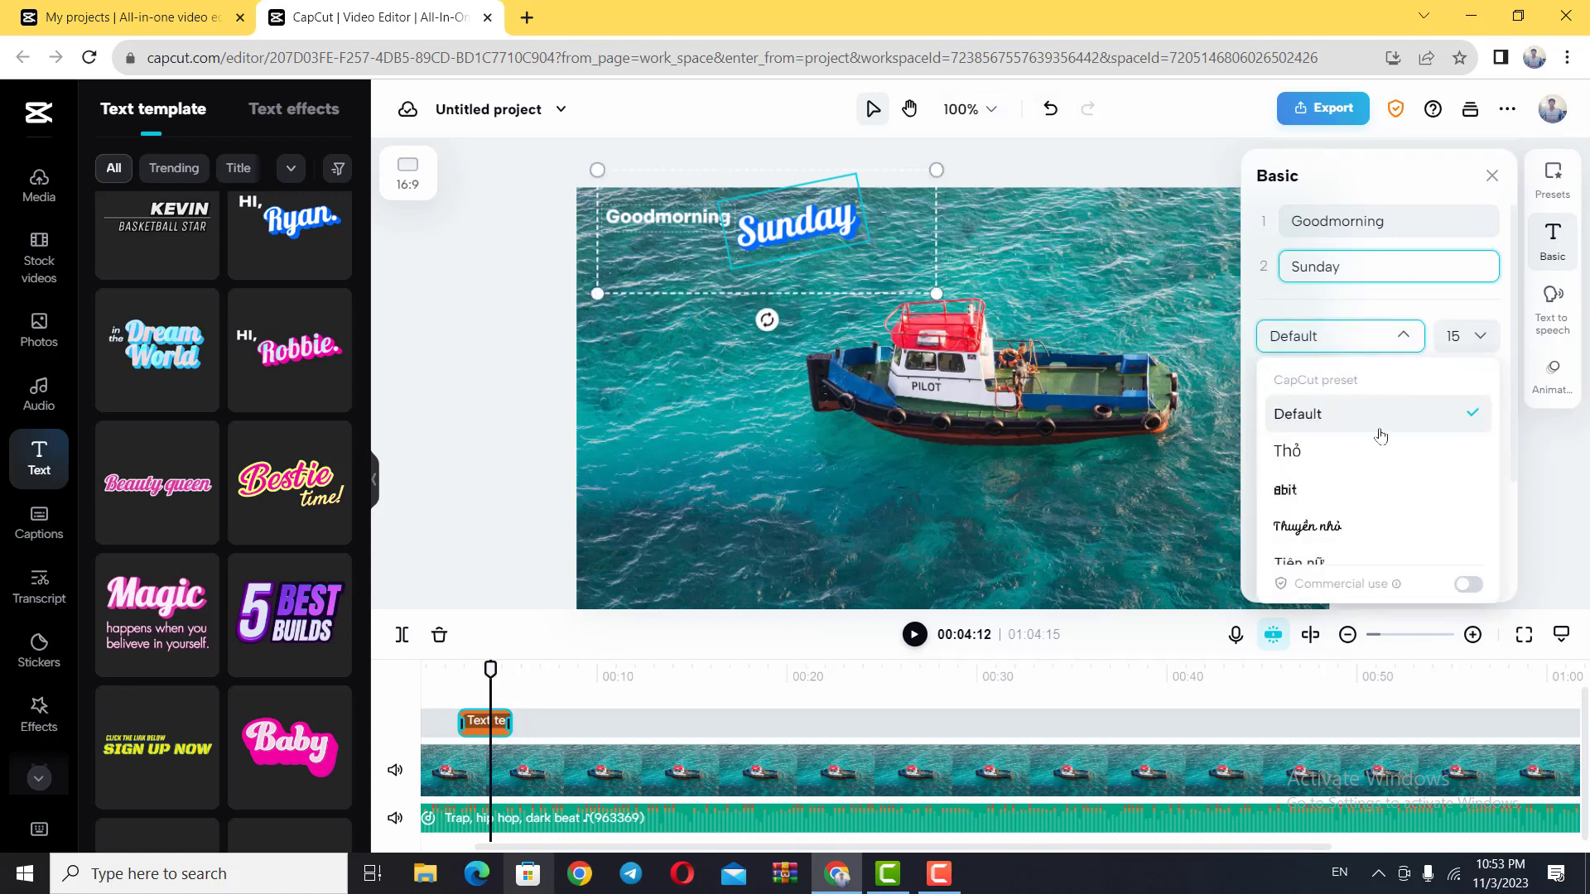
scroll(1353, 501, down, 2)
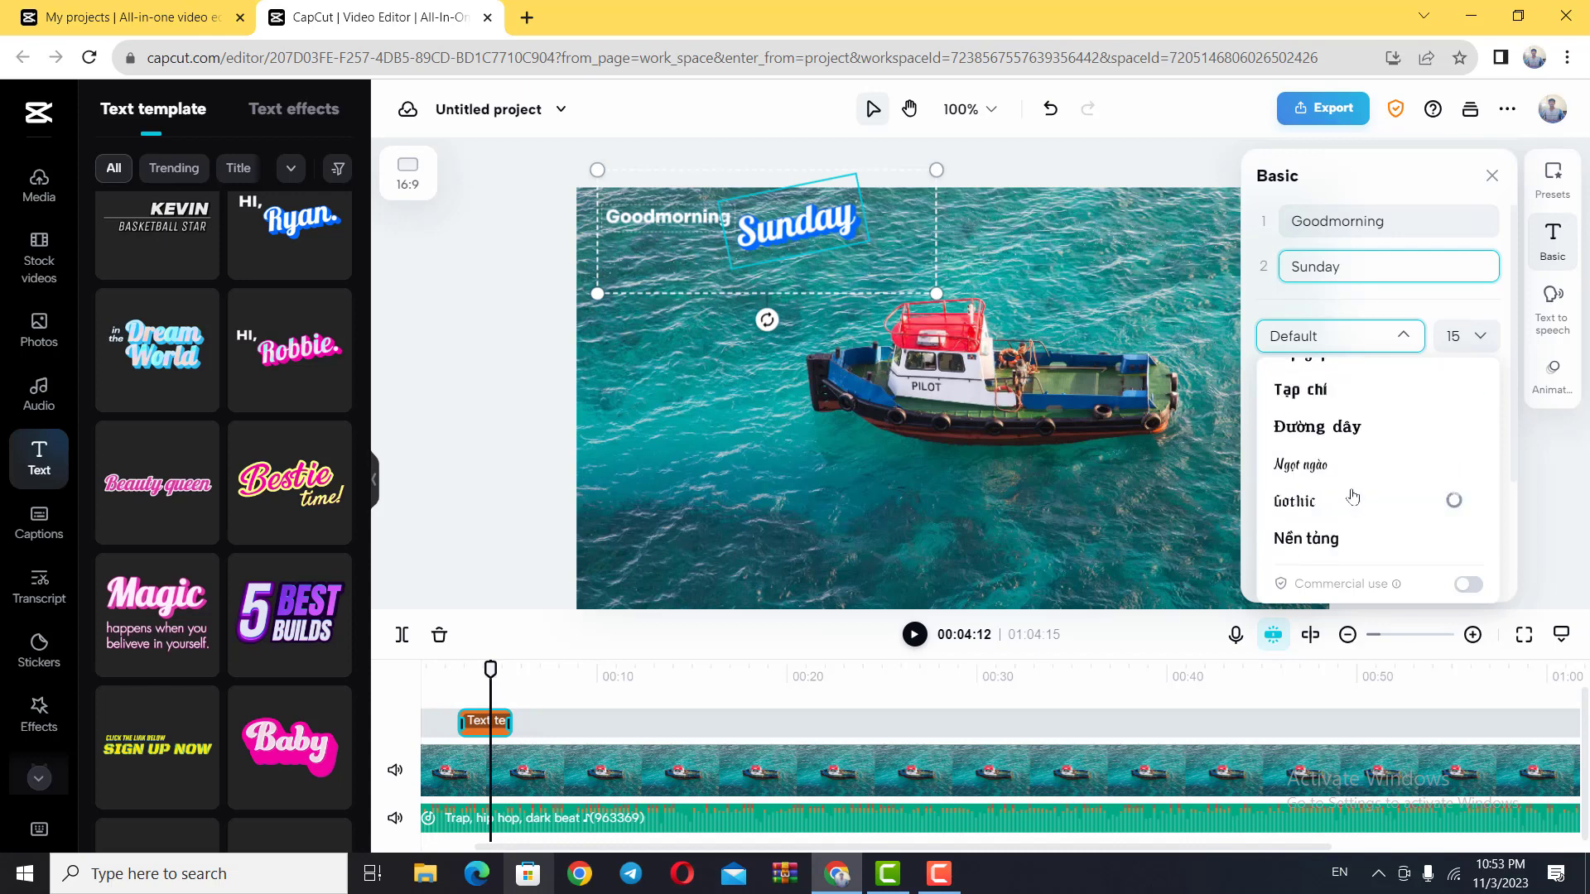
drag(1344, 271, 1267, 271)
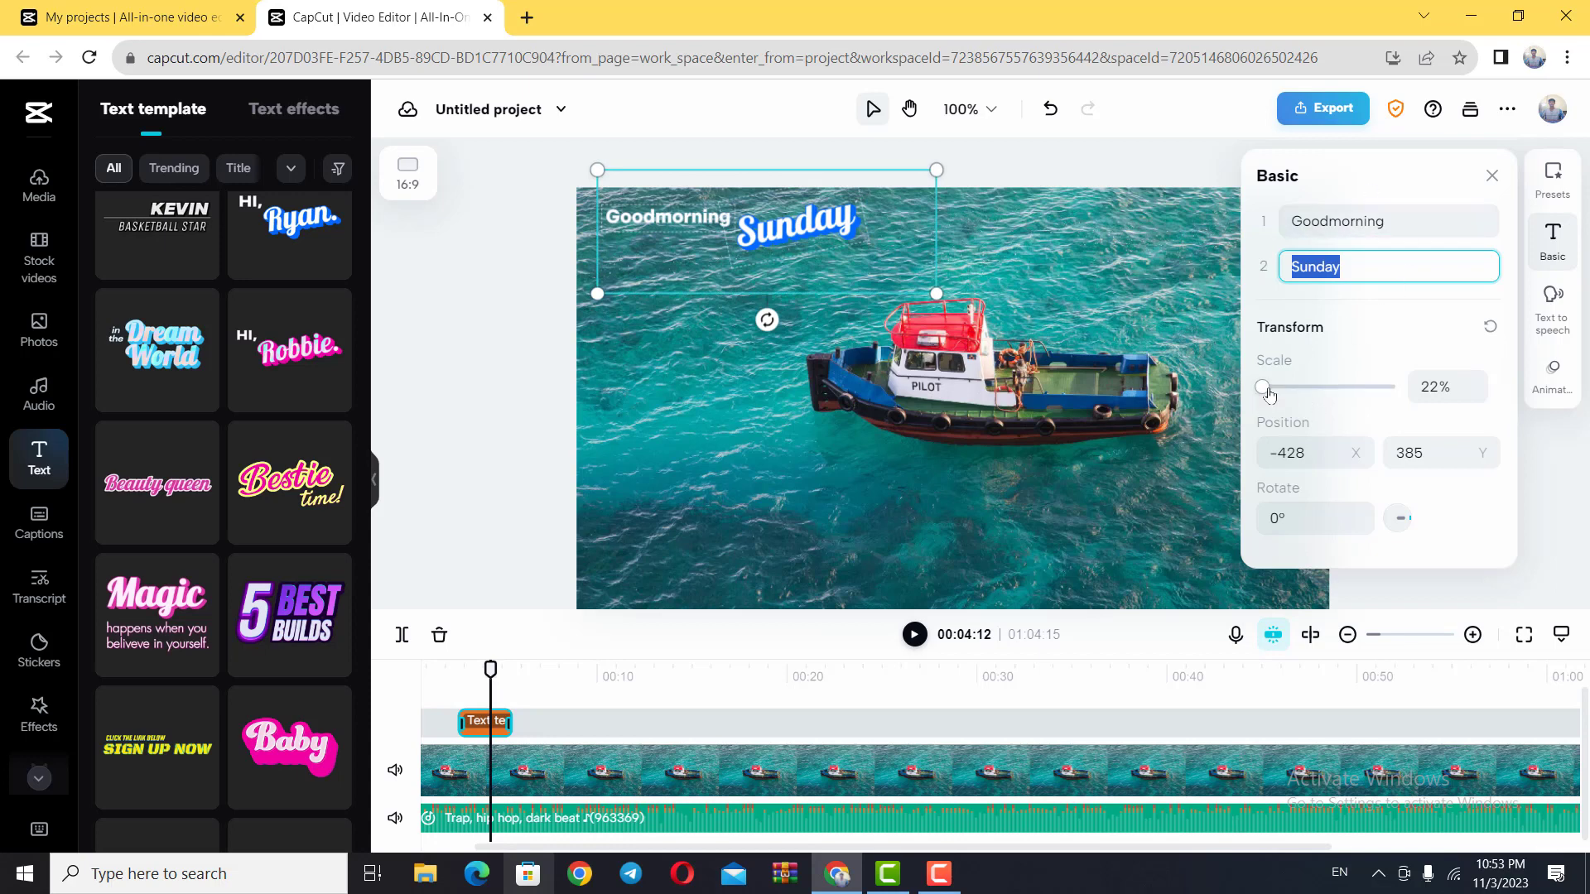
mouse_move(1269, 394)
mouse_down()
mouse_move(1289, 392)
mouse_move(1264, 391)
mouse_up()
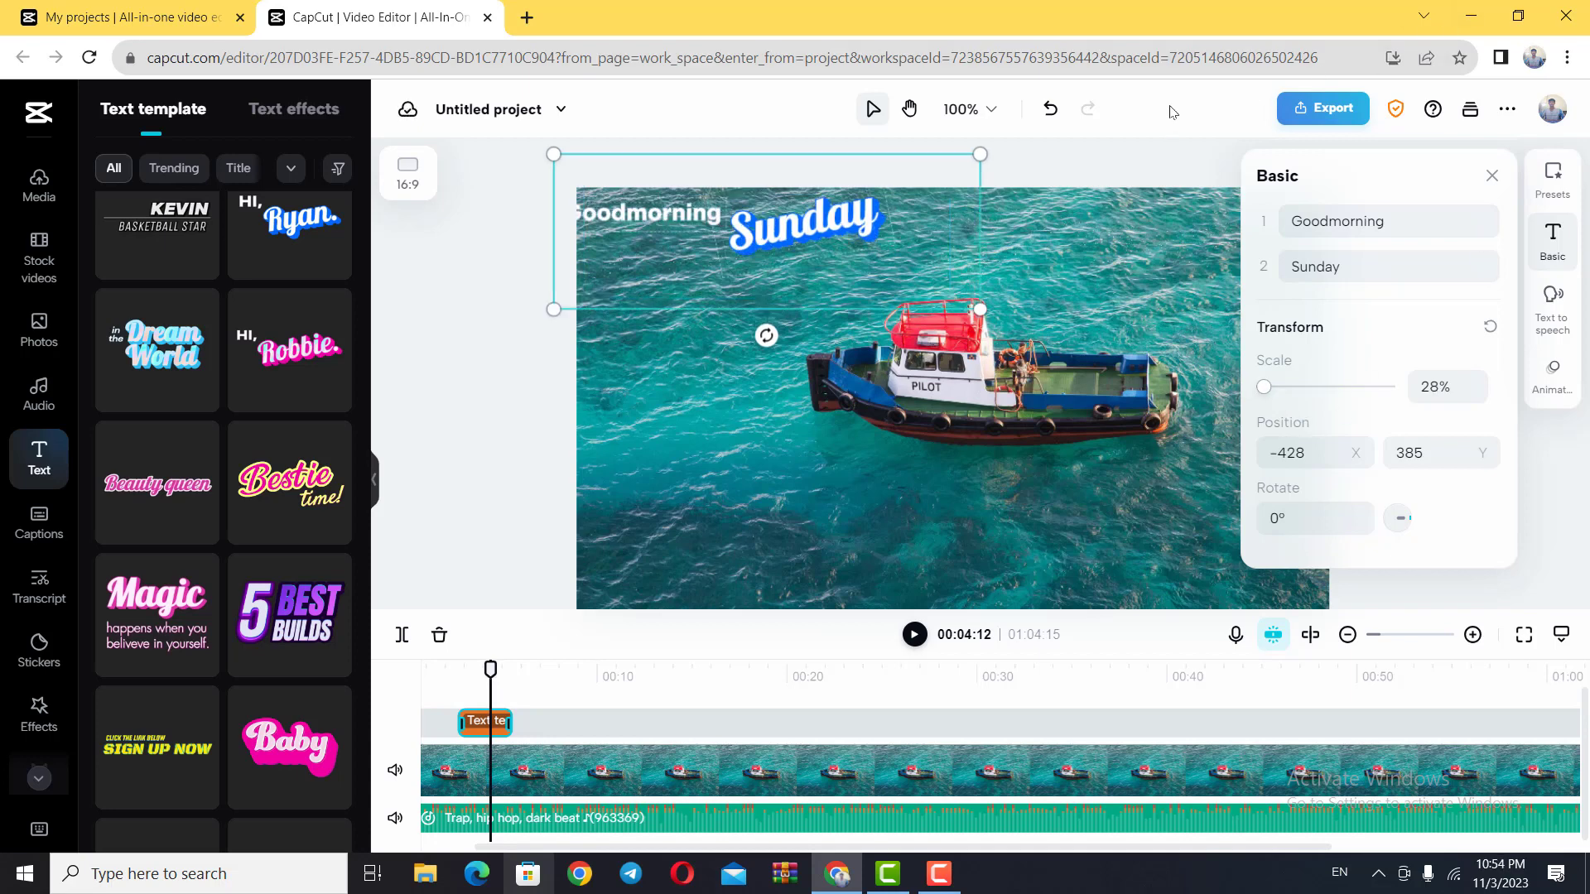
click(1492, 176)
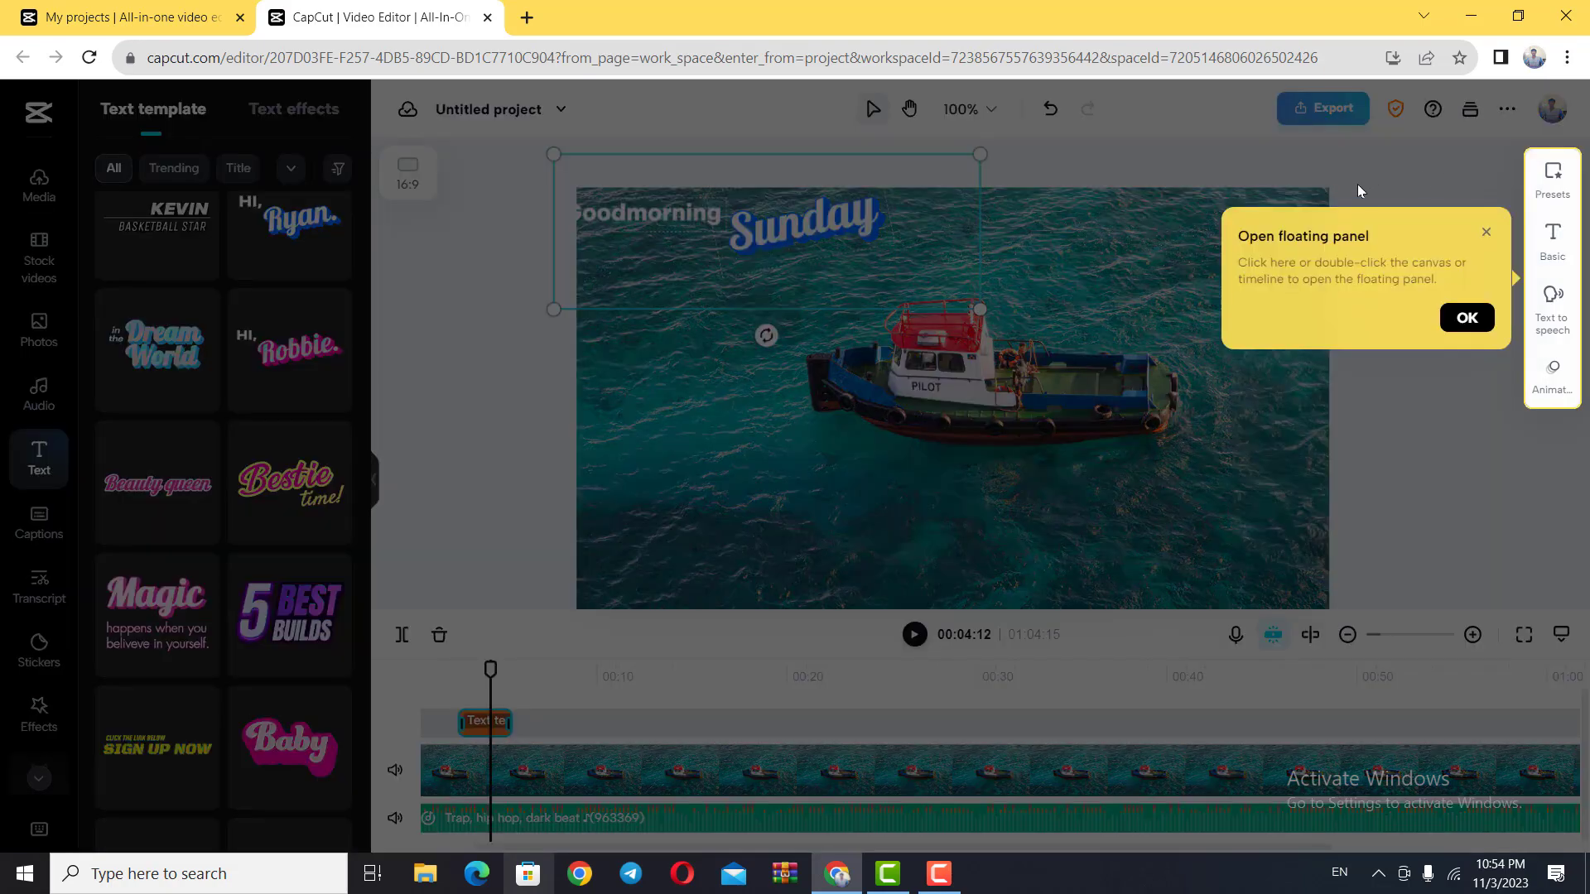
click(1488, 233)
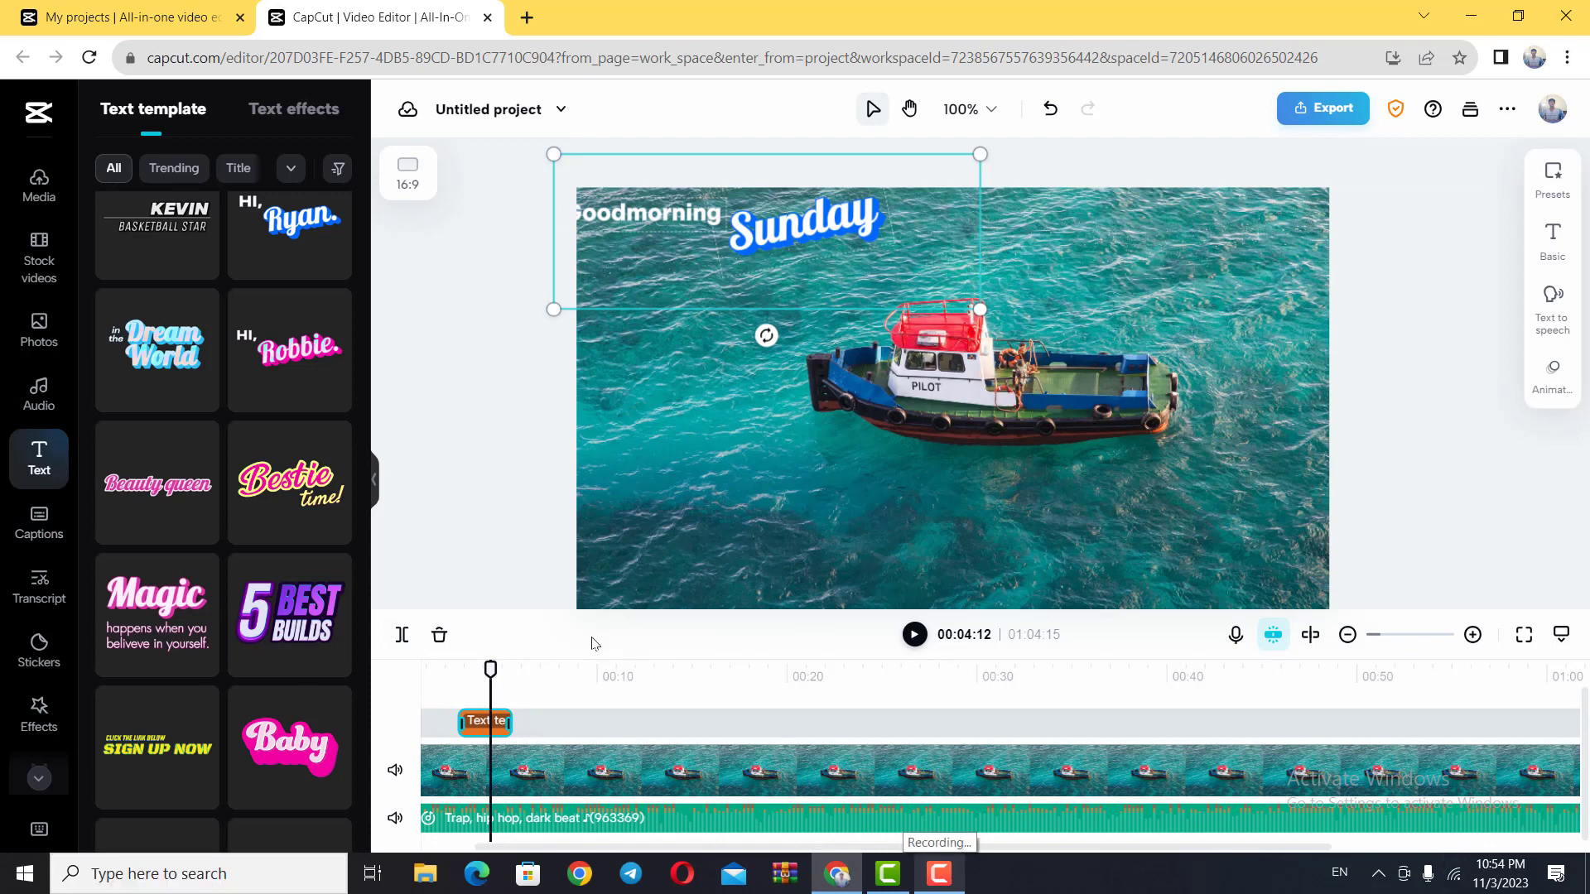
Step: Extend the text clip across the whole 01:04:15 video and shift the enlarged greeting back fully inside the frame
click(596, 734)
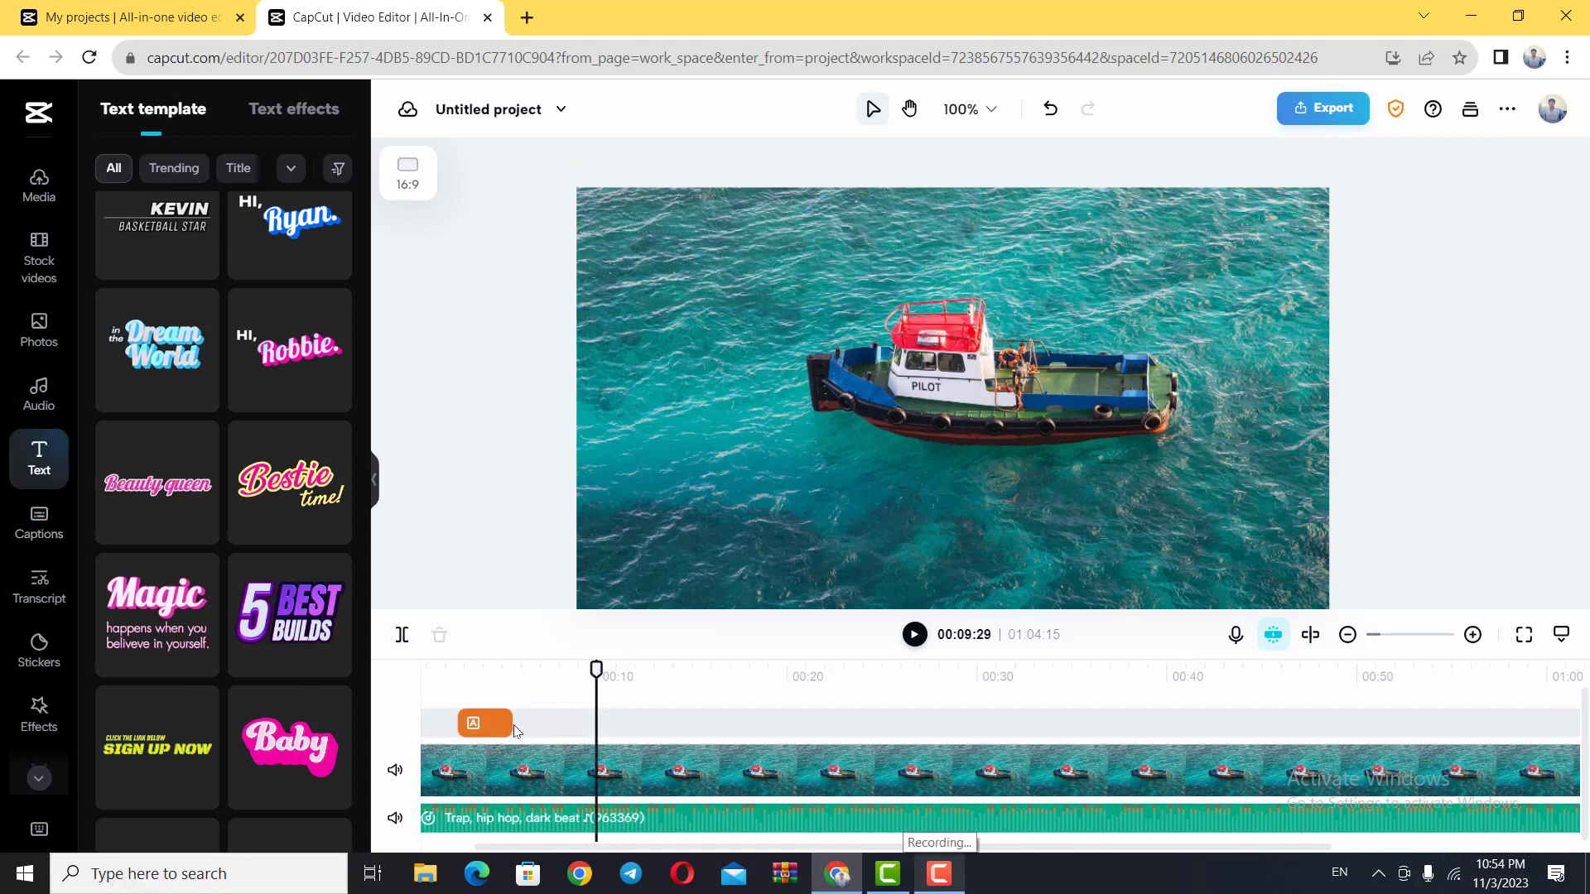
click(507, 723)
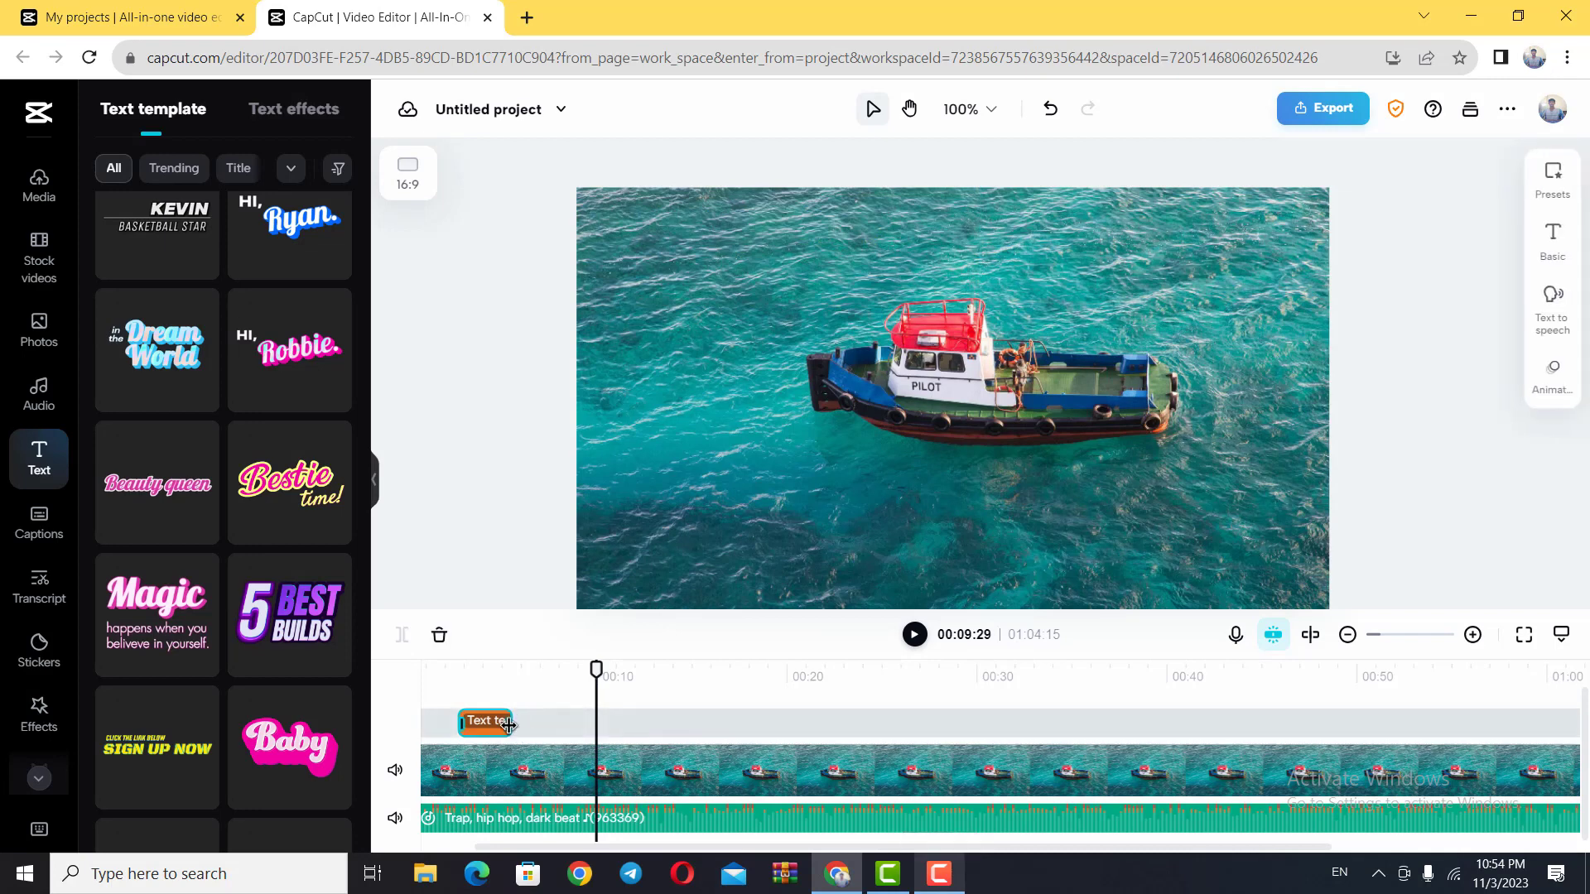
drag(508, 725, 1066, 722)
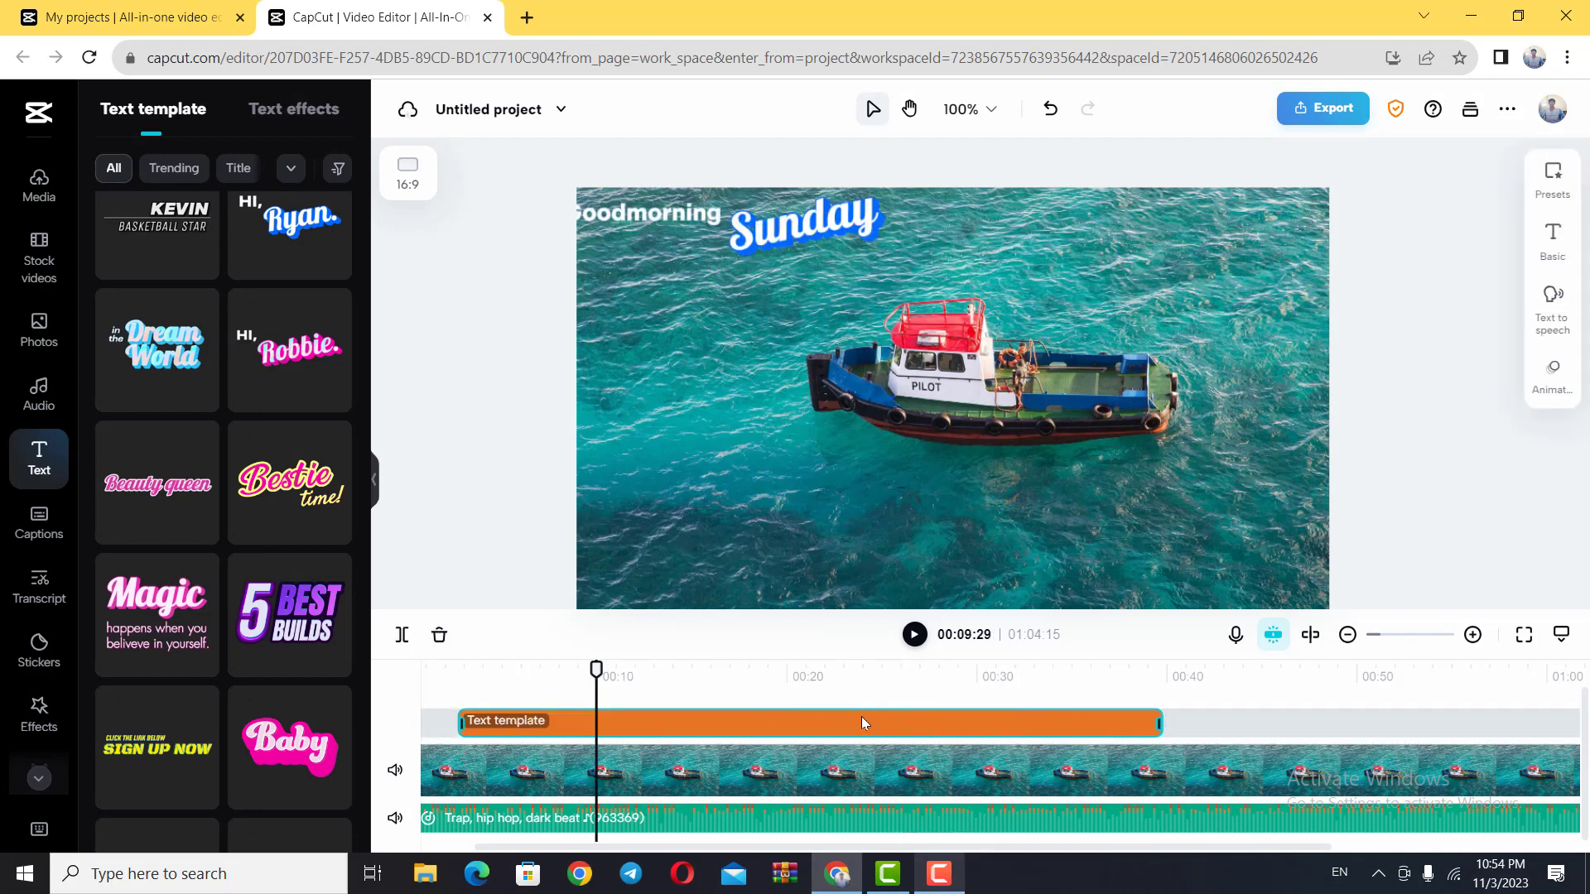
drag(861, 717, 733, 721)
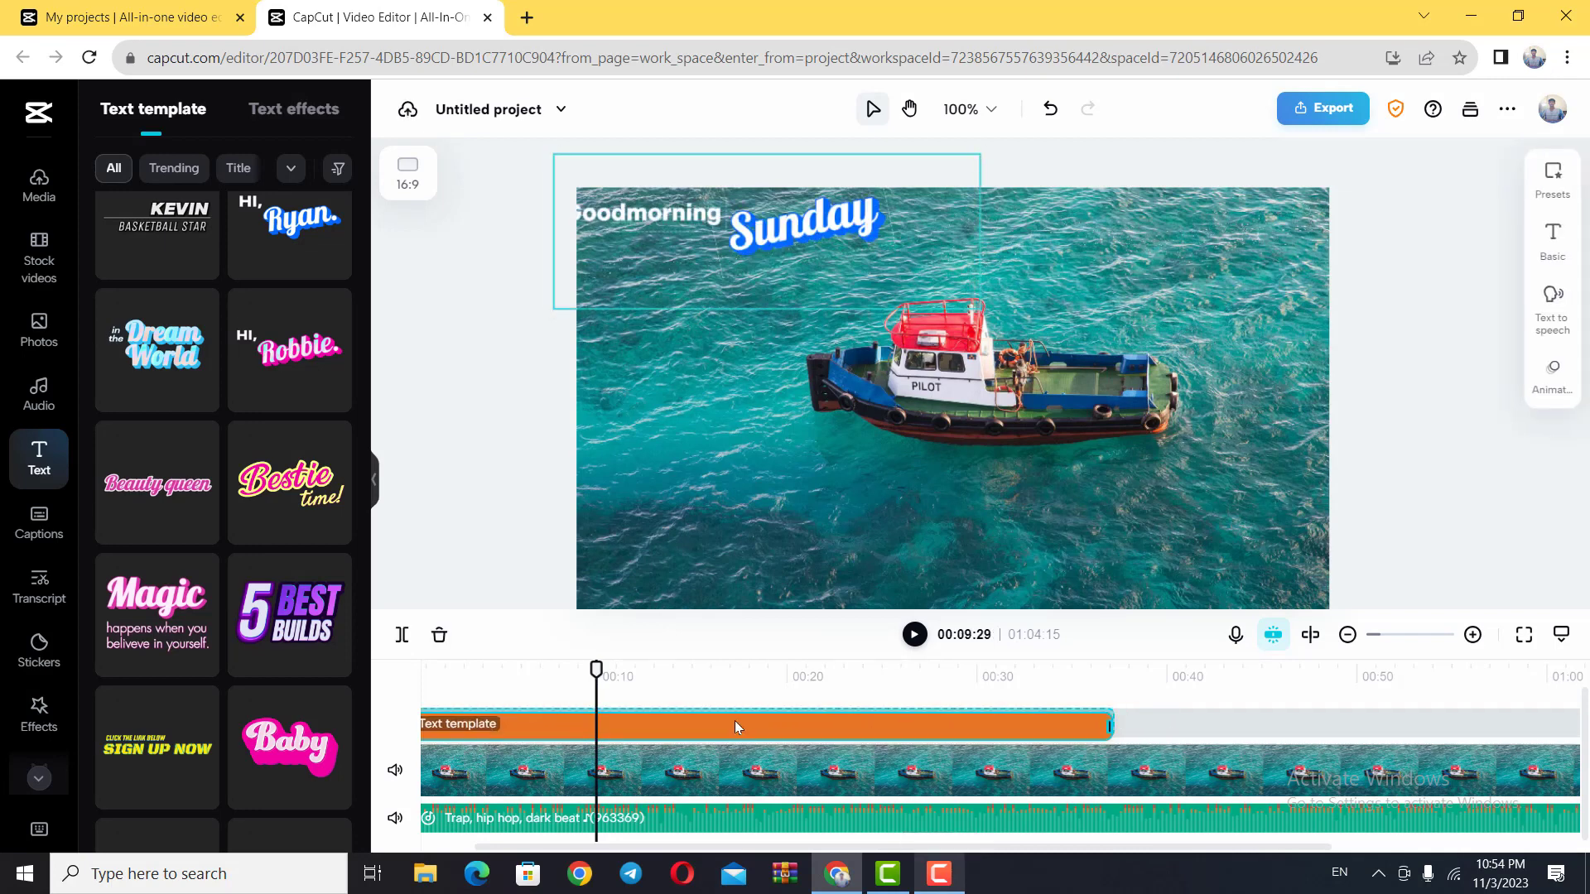
click(1347, 634)
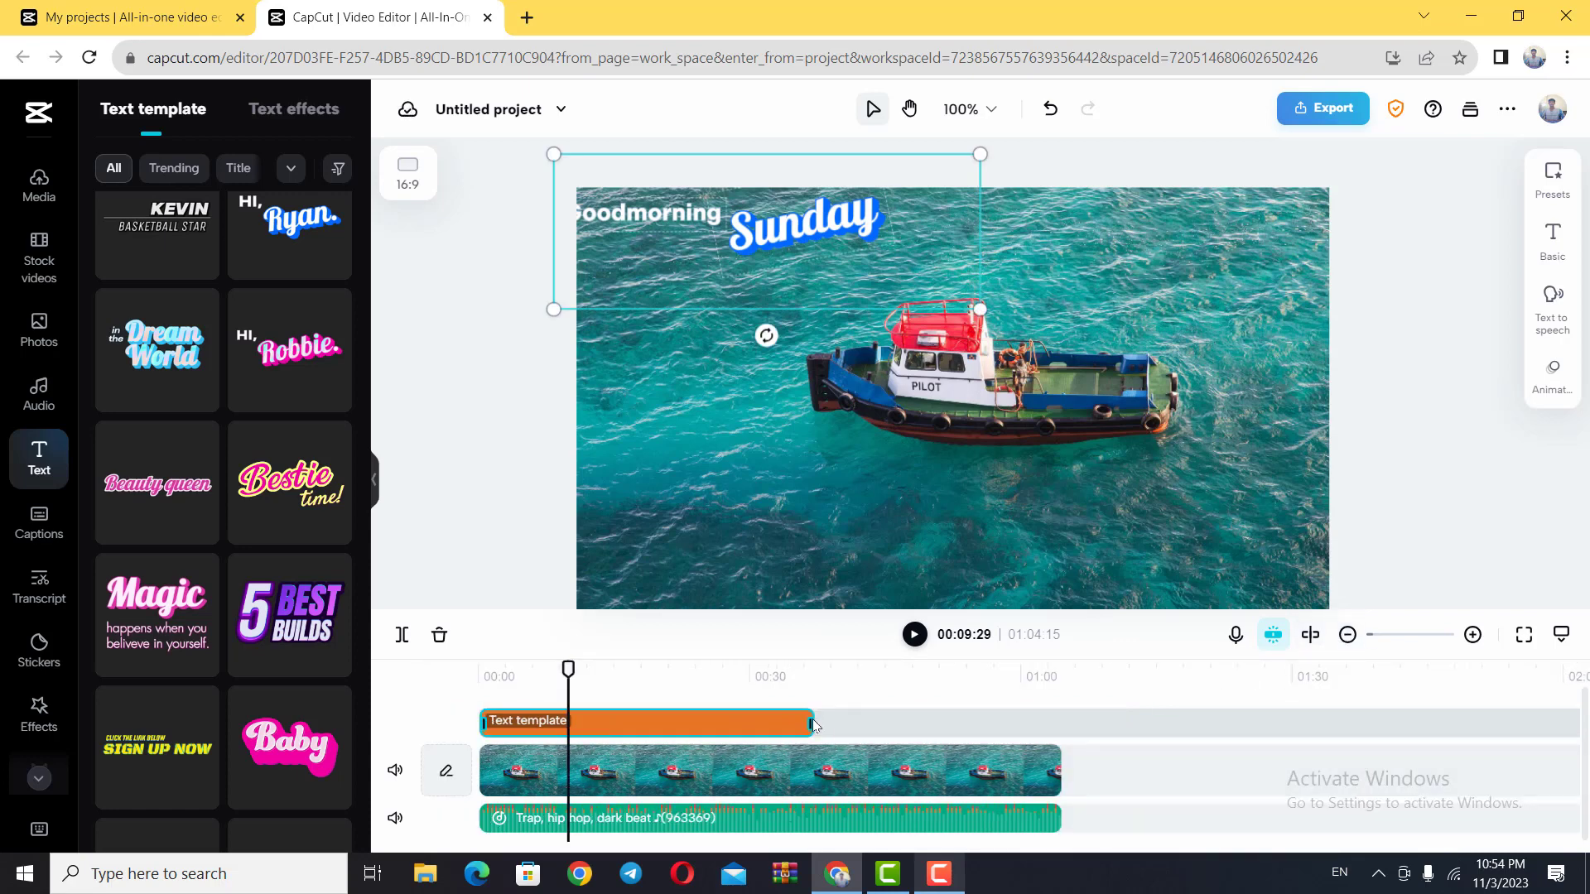
drag(810, 726, 1062, 724)
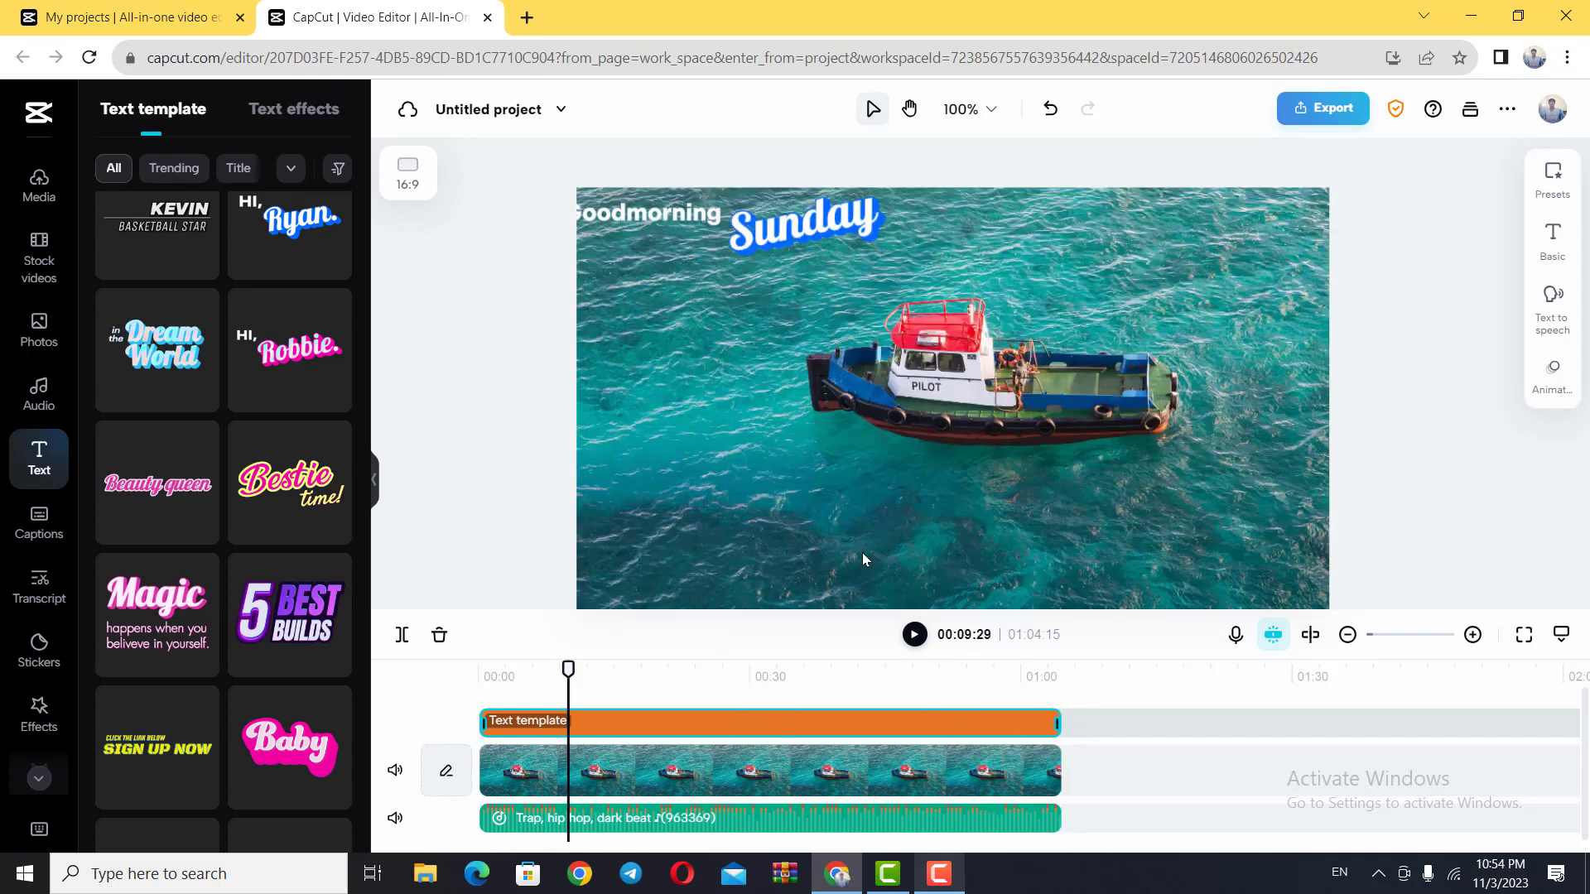
drag(769, 237, 796, 245)
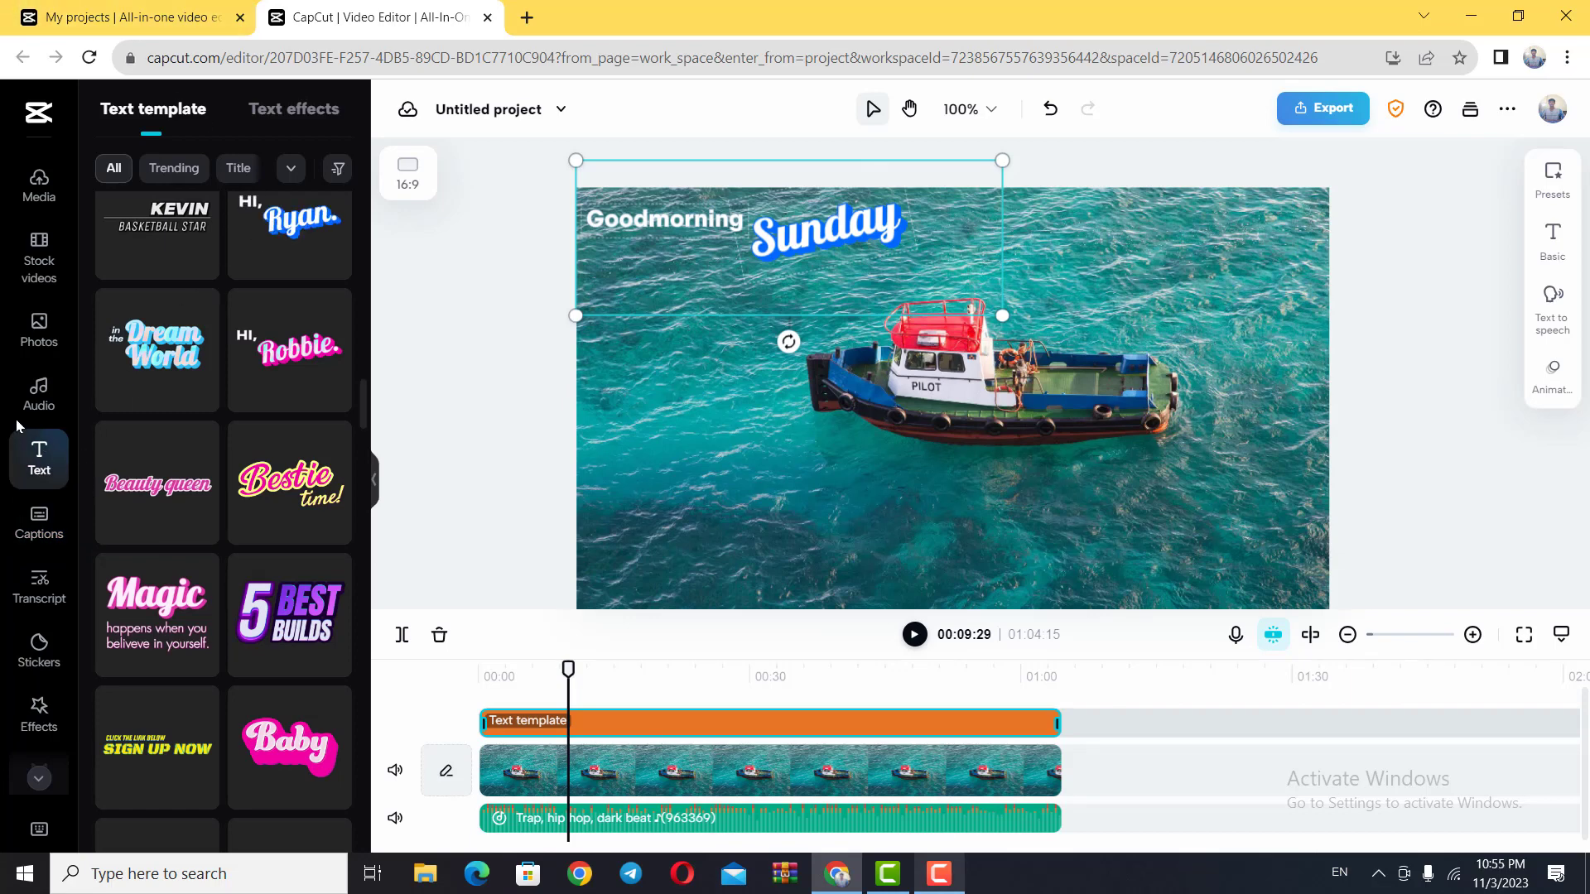
Step: Try to generate automatic captions with English (US) as the language used in the video
click(60, 535)
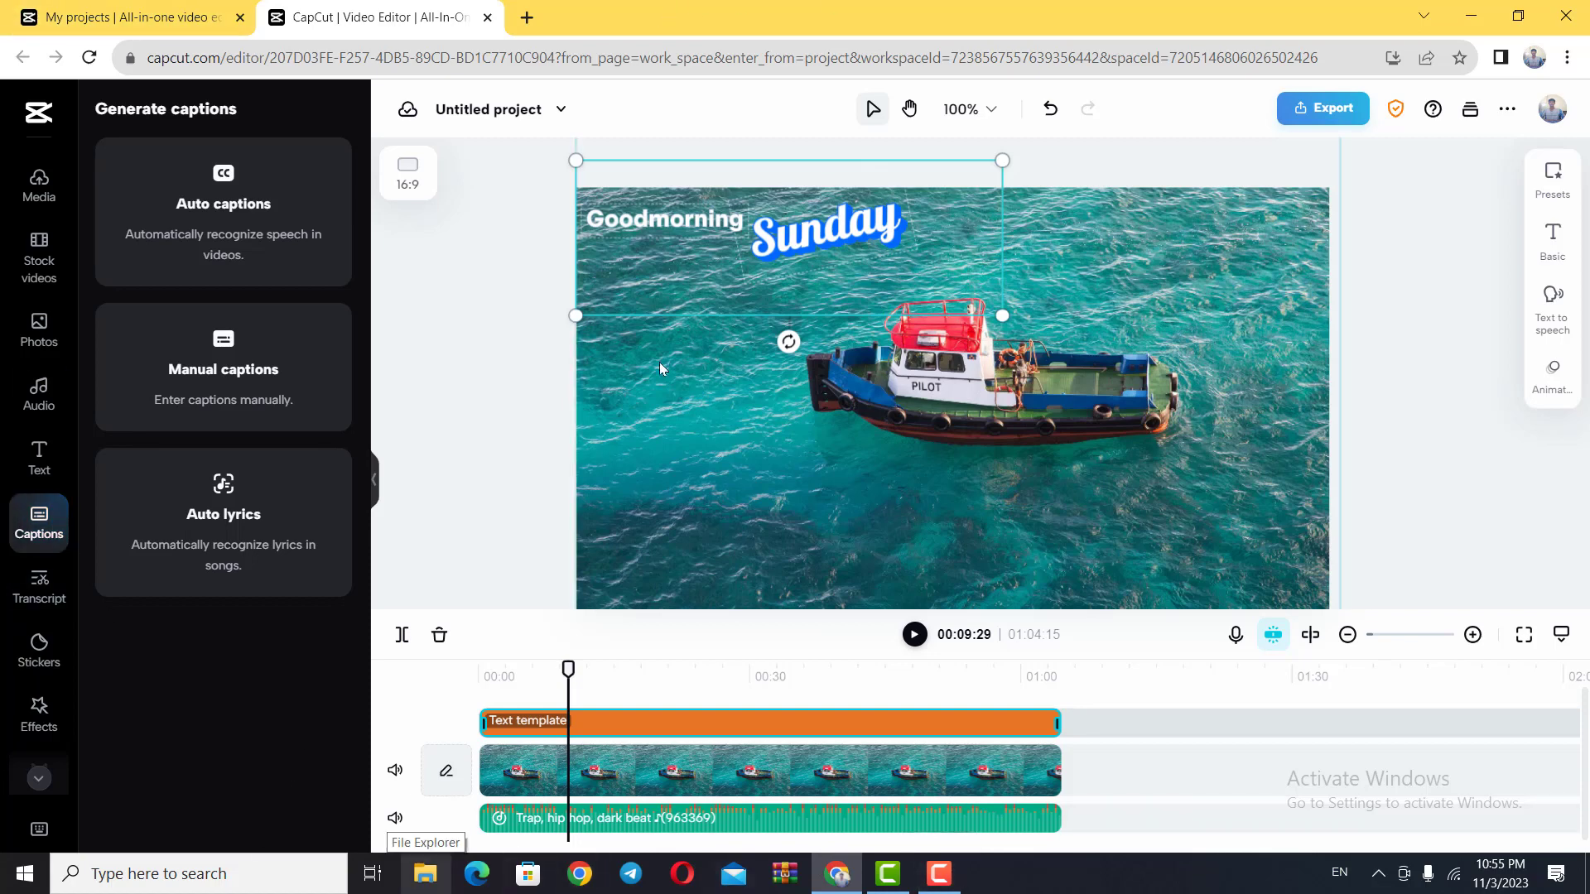
click(218, 195)
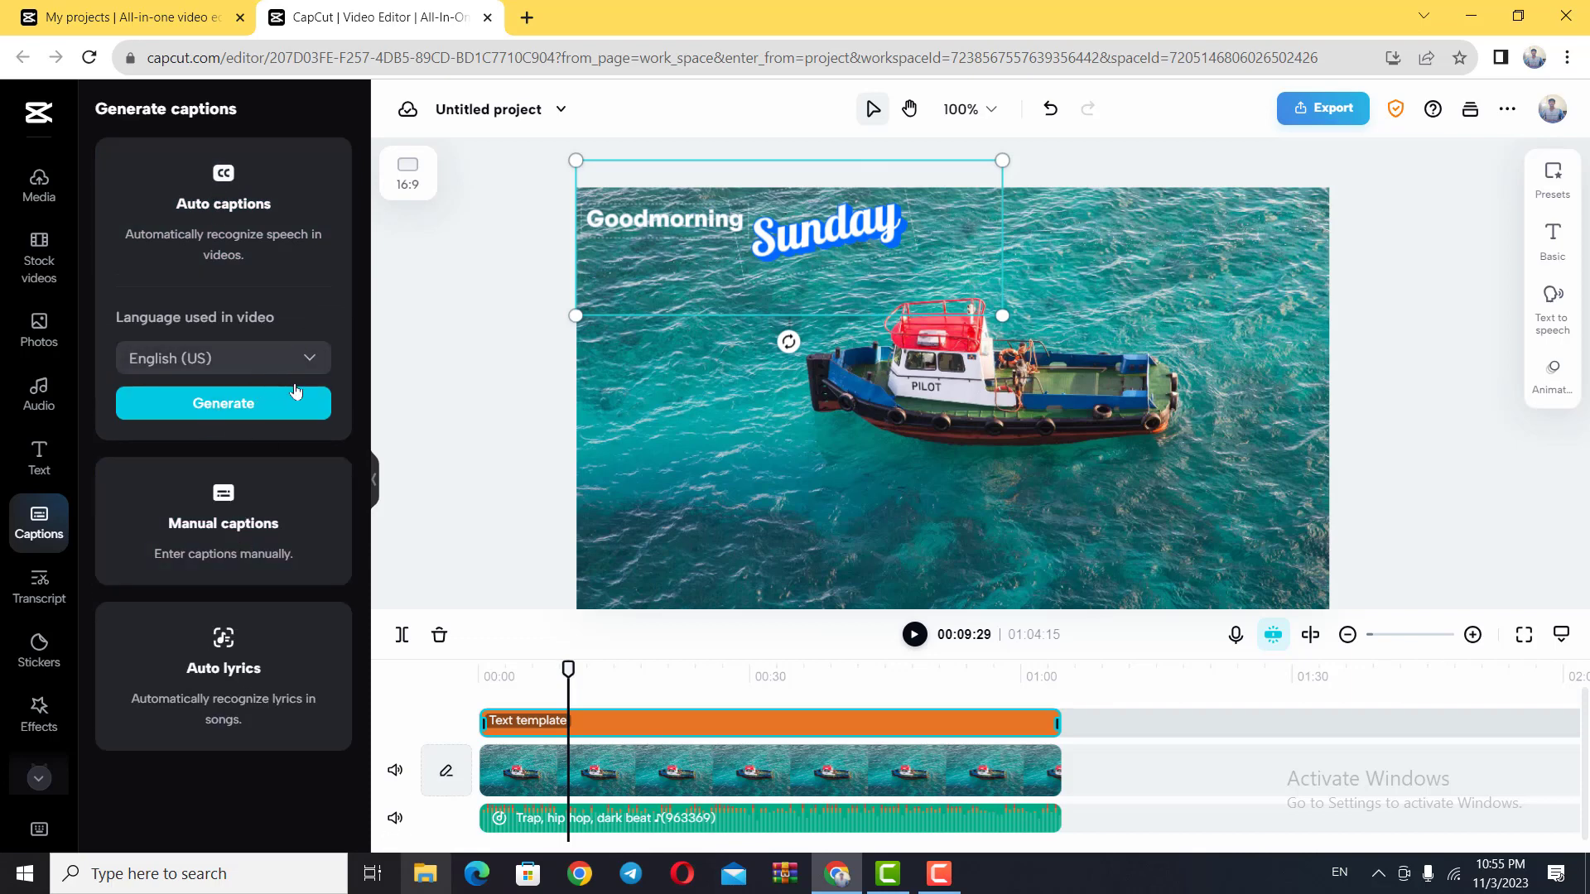
click(266, 411)
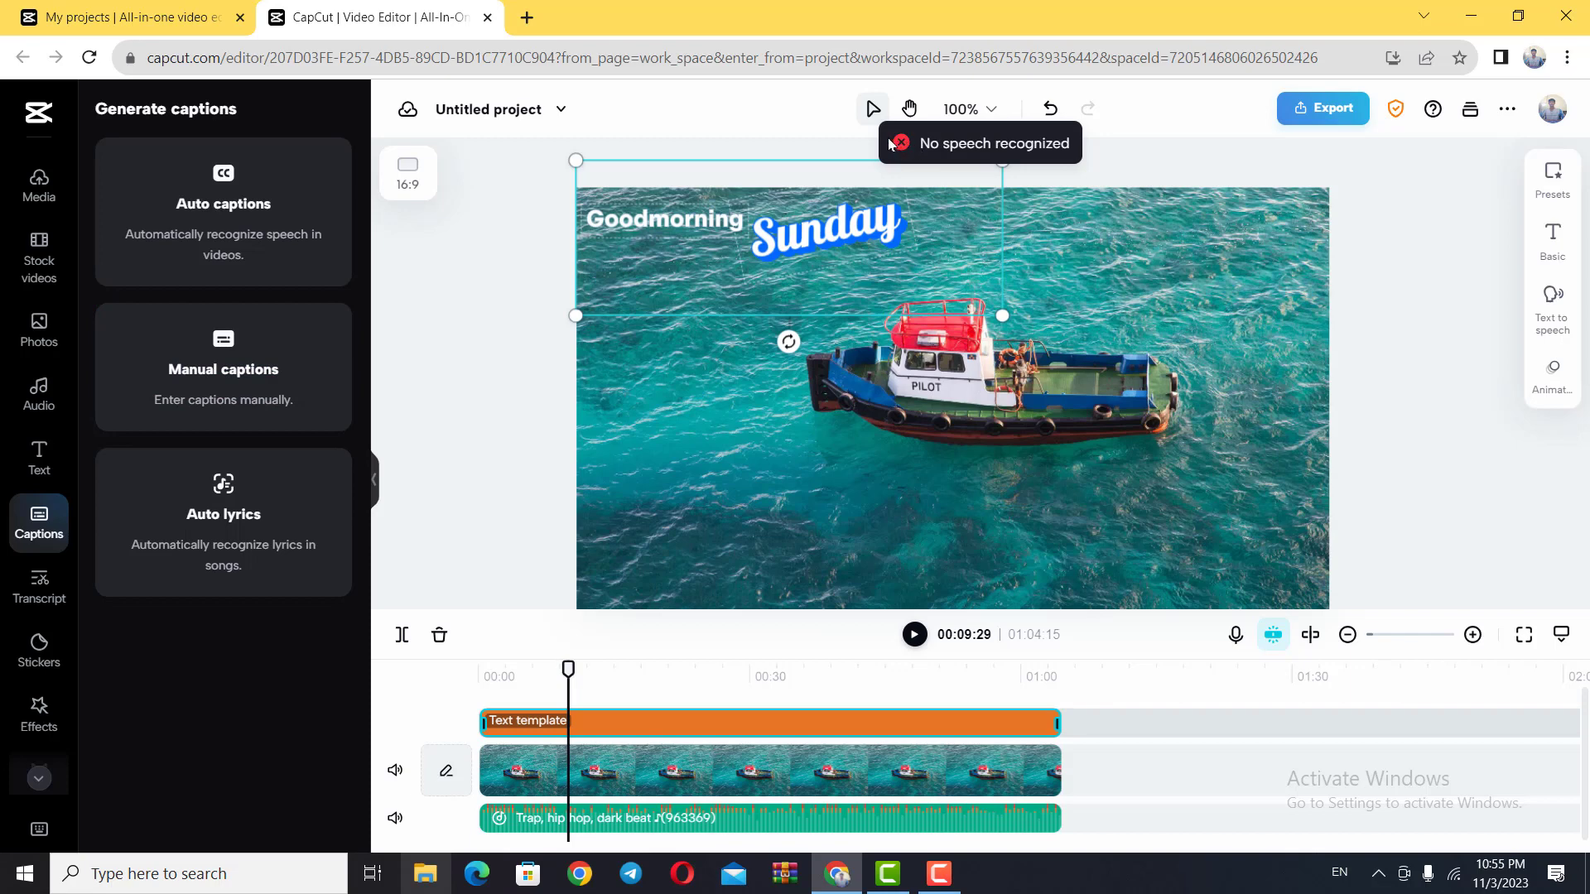
click(1129, 811)
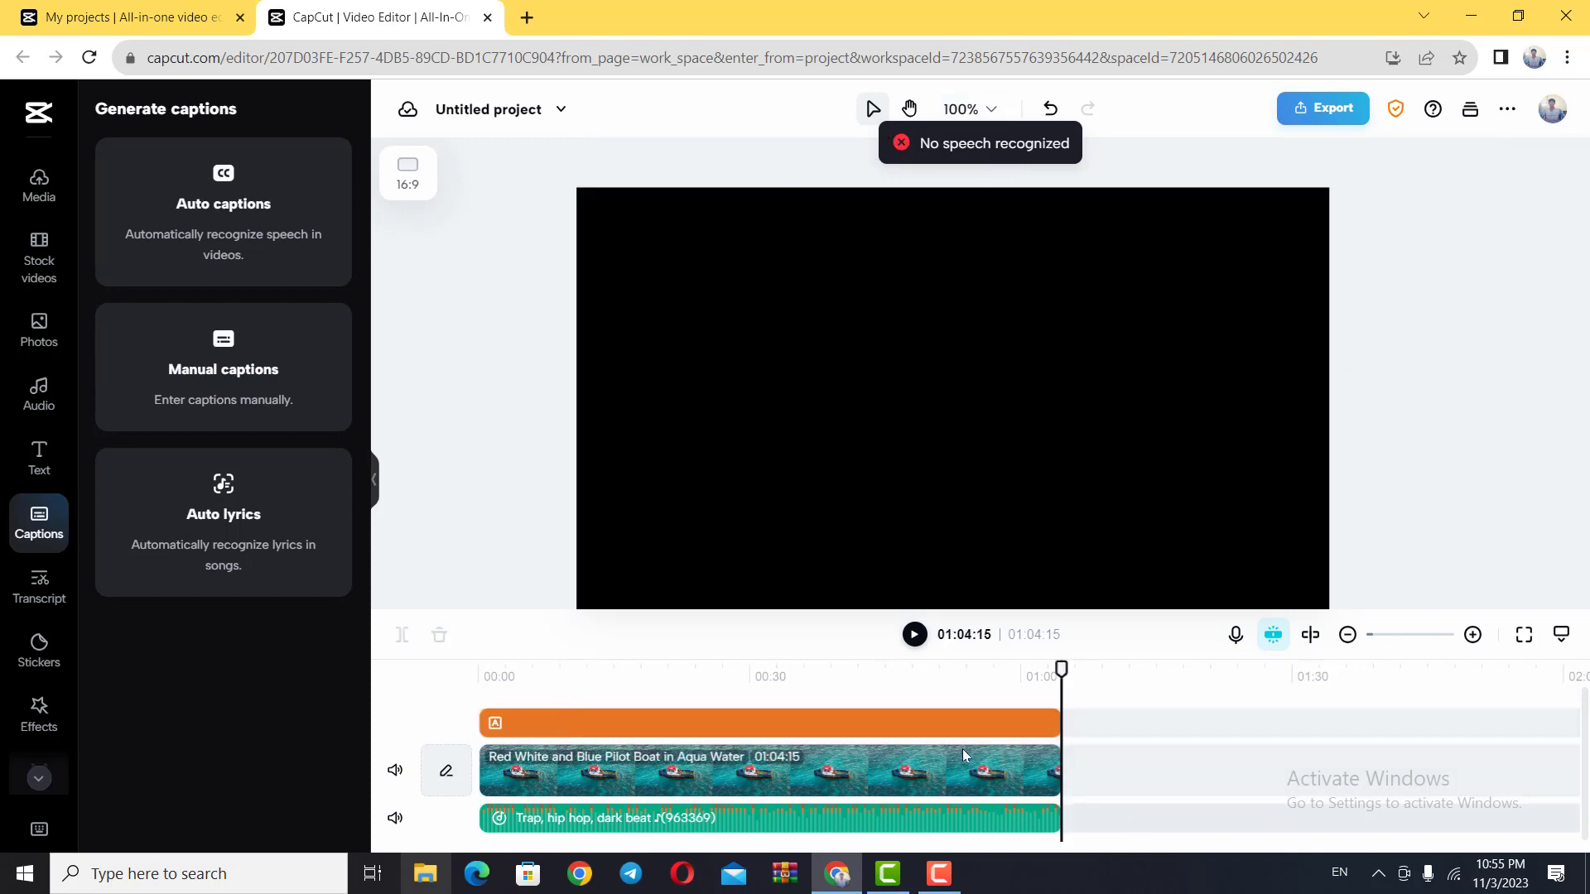
click(785, 674)
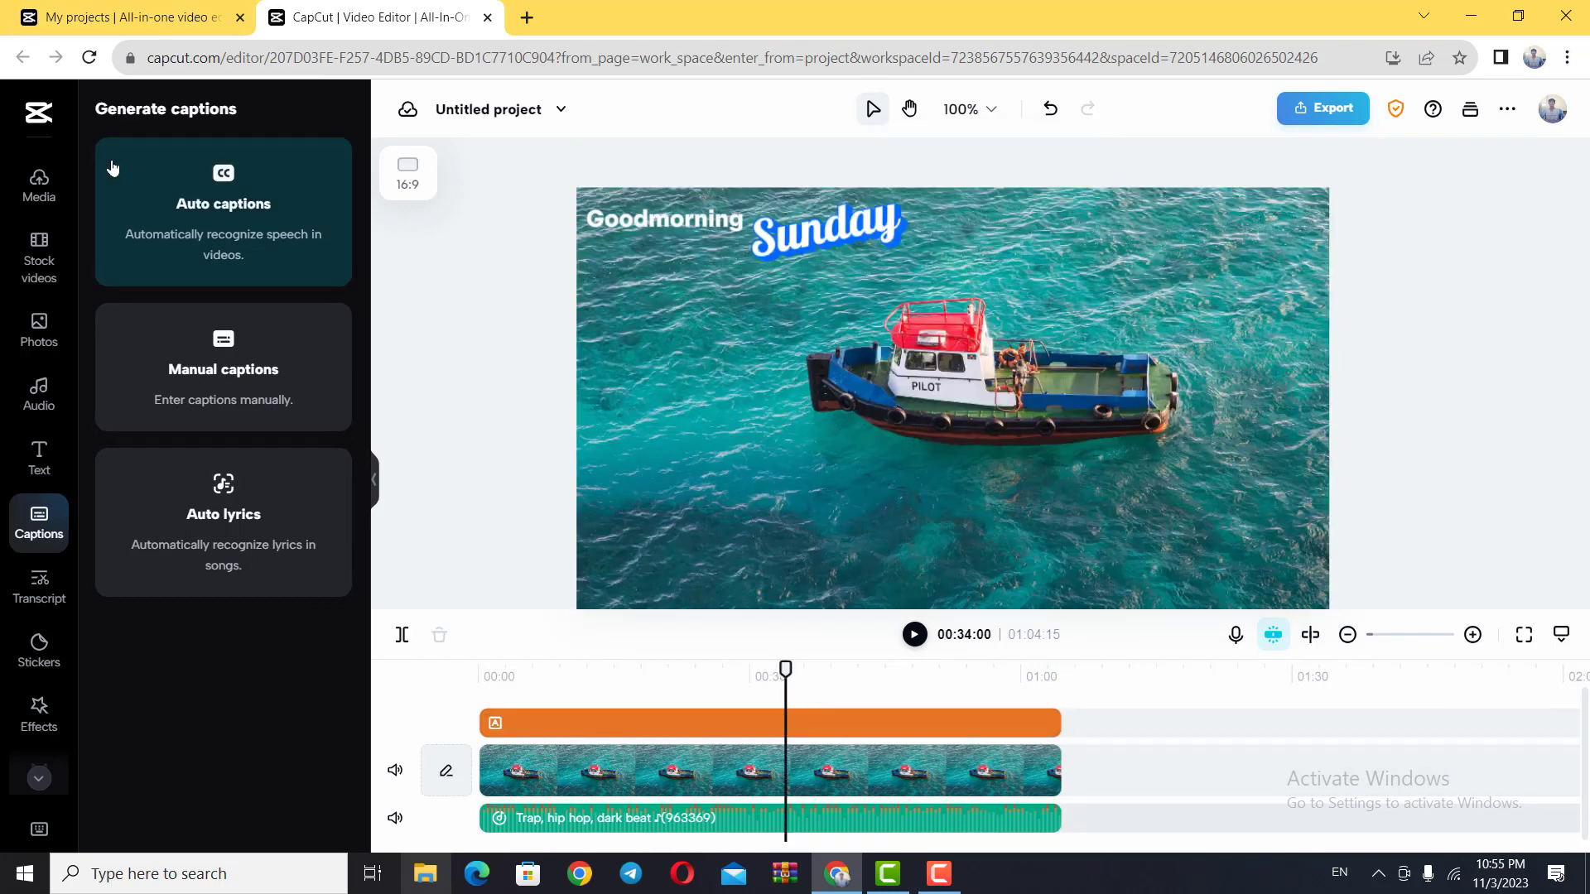
Step: Review the transcript-based editing options and the tracks available to transcribe, keeping Video track 1
click(39, 585)
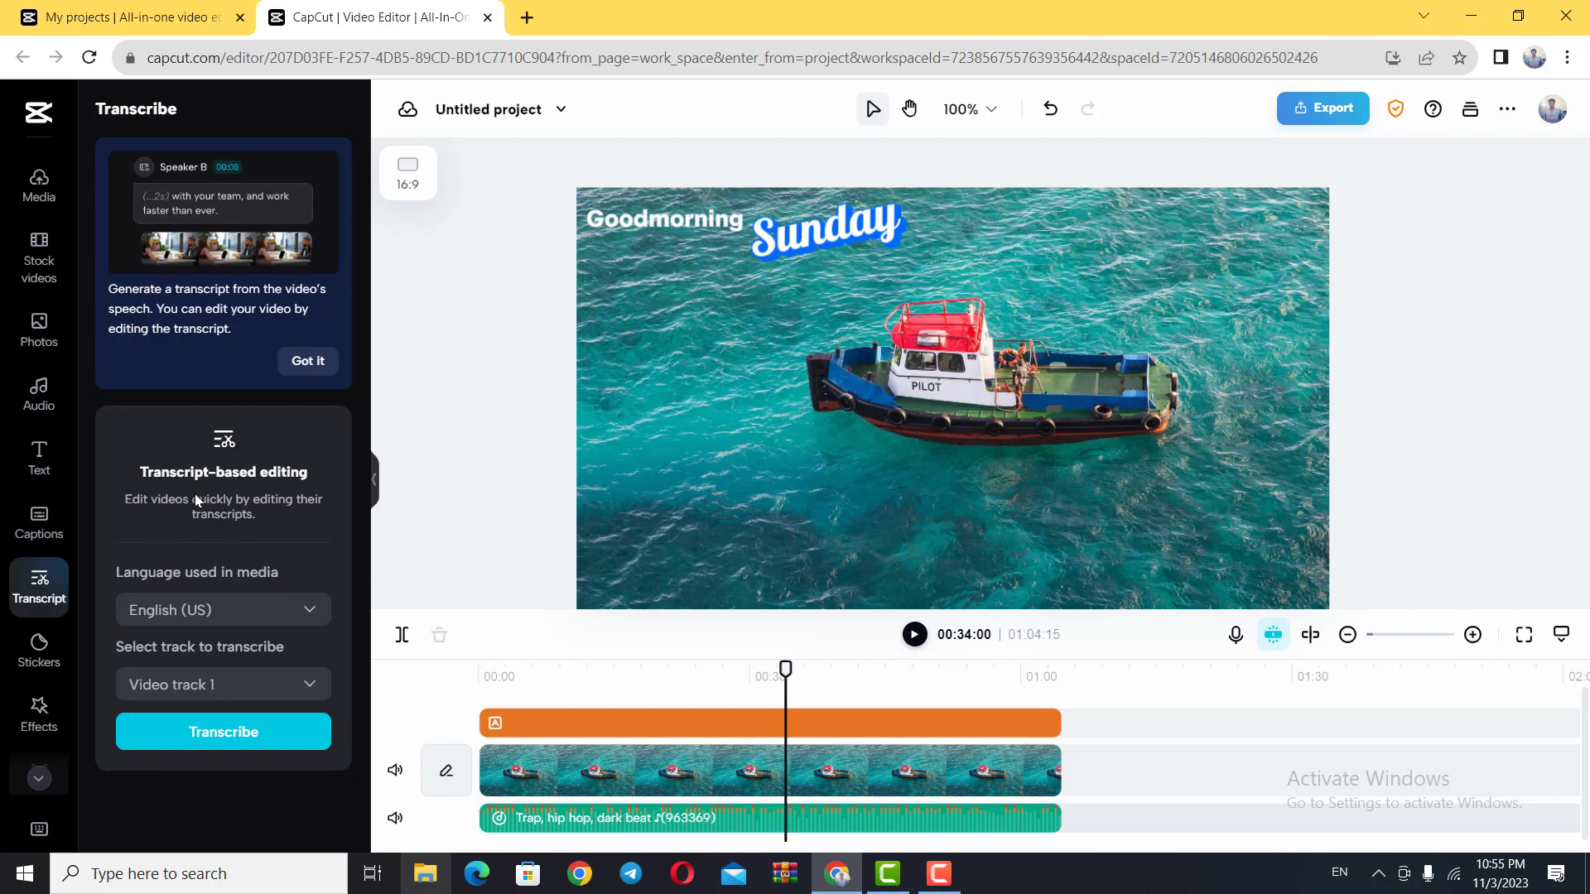
click(311, 685)
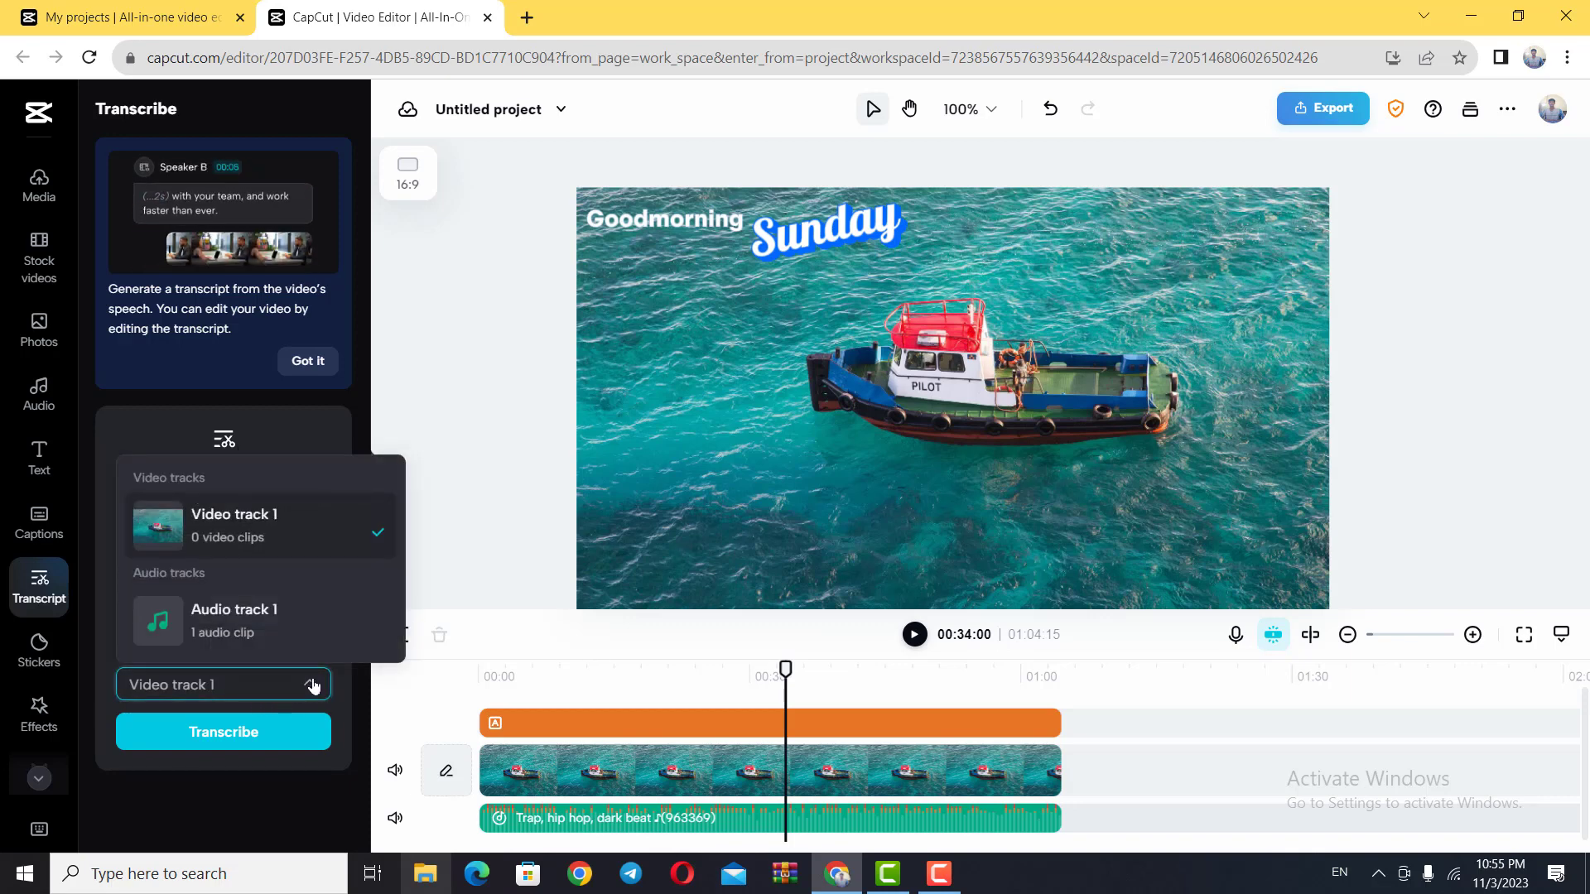
click(274, 540)
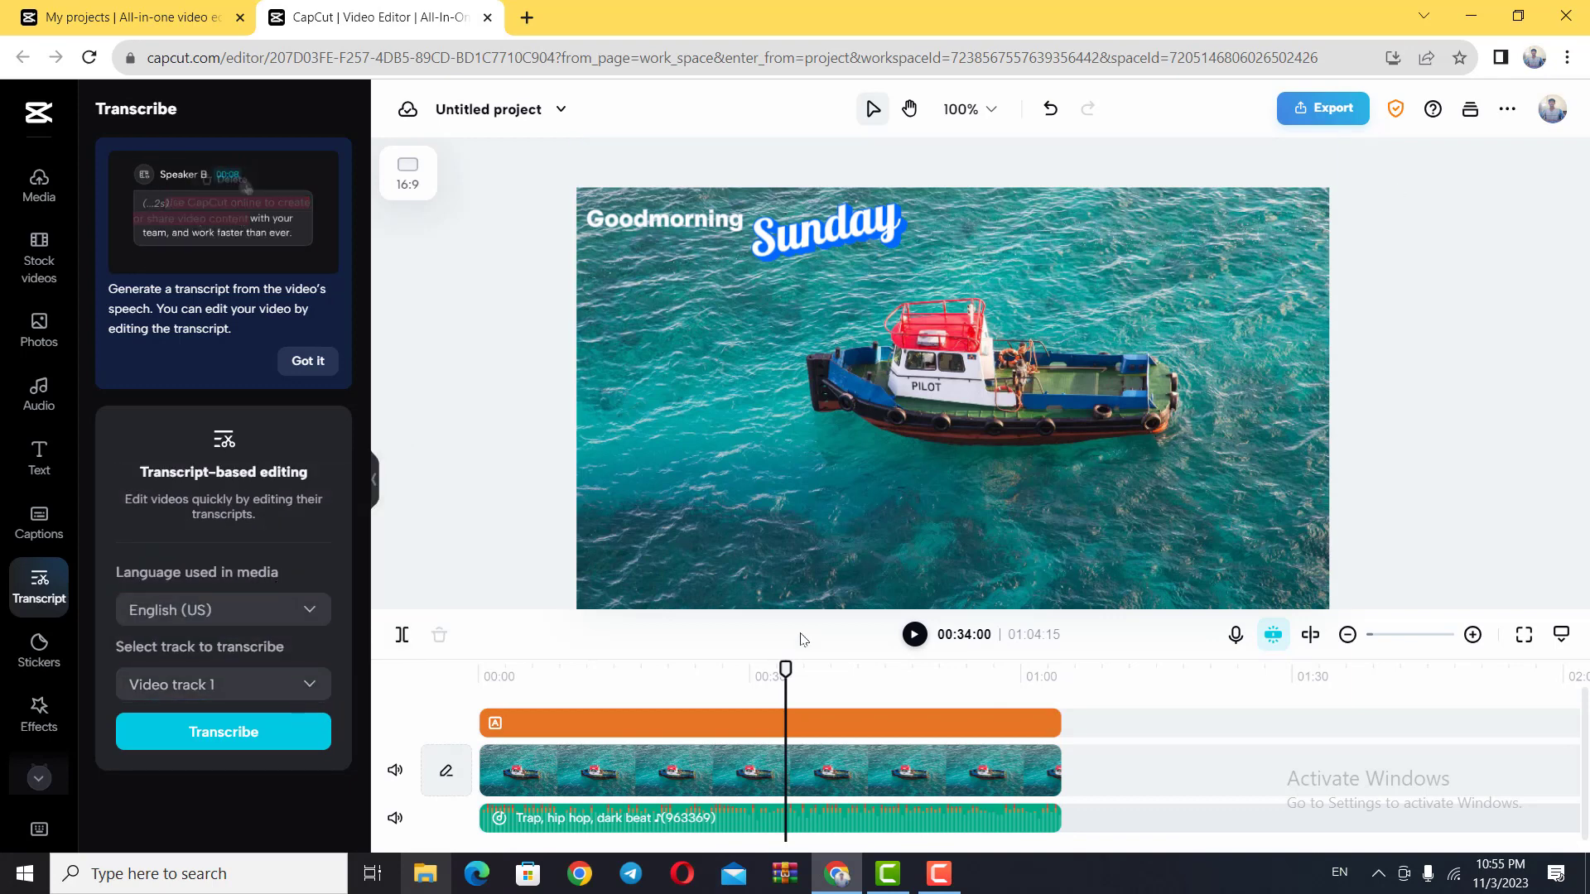
Step: Place the playhead at 00:51:15 and add the white sparkle-stars sticker from the trending stickers
drag(793, 679, 943, 679)
click(991, 775)
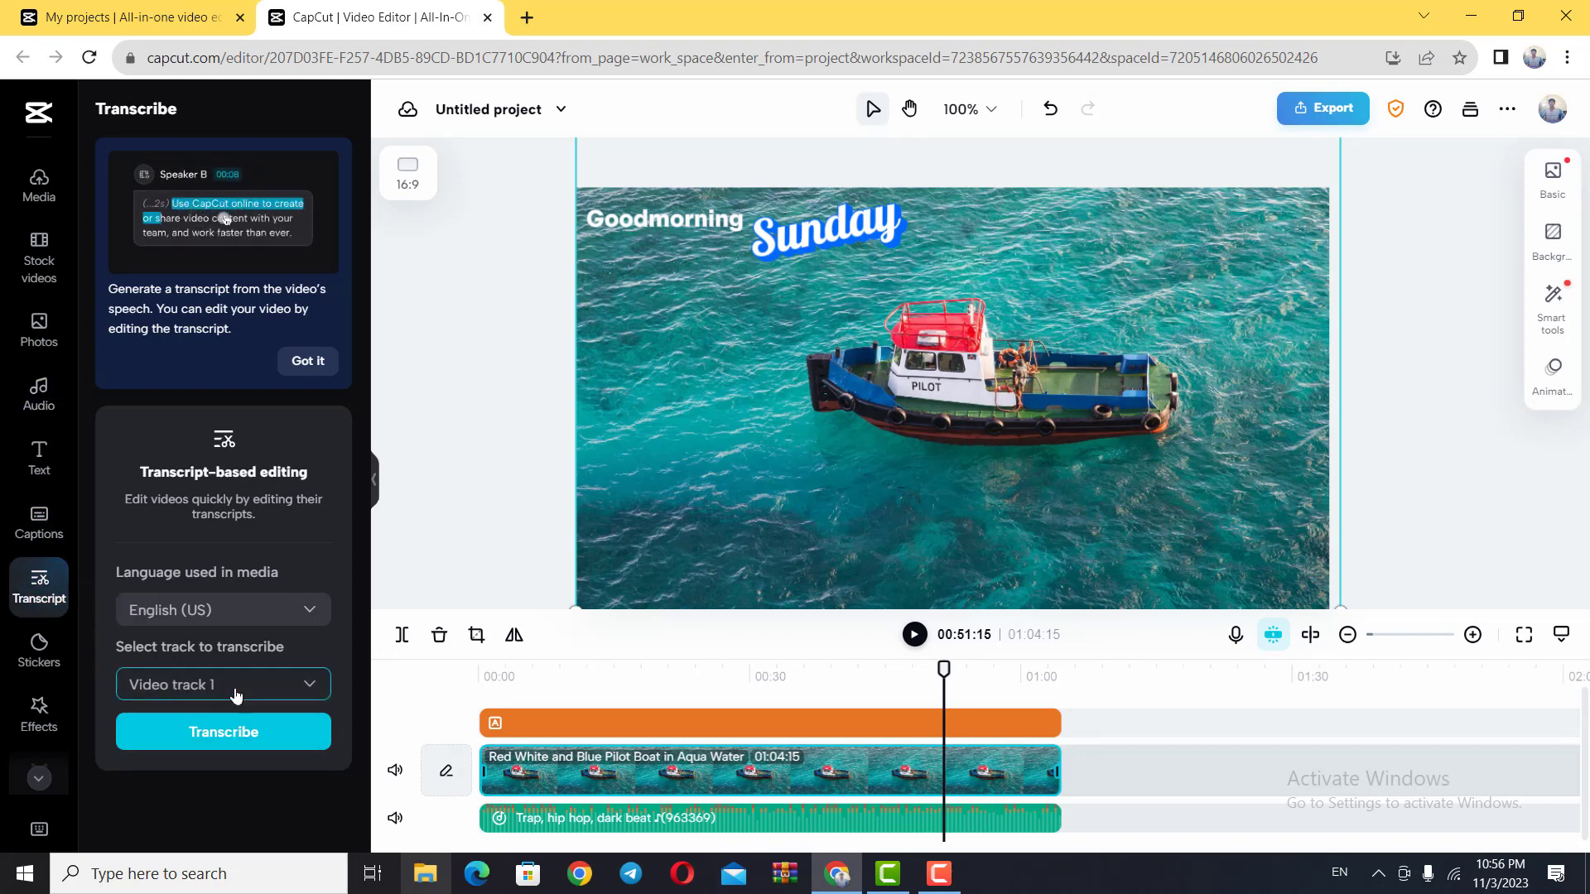
click(39, 654)
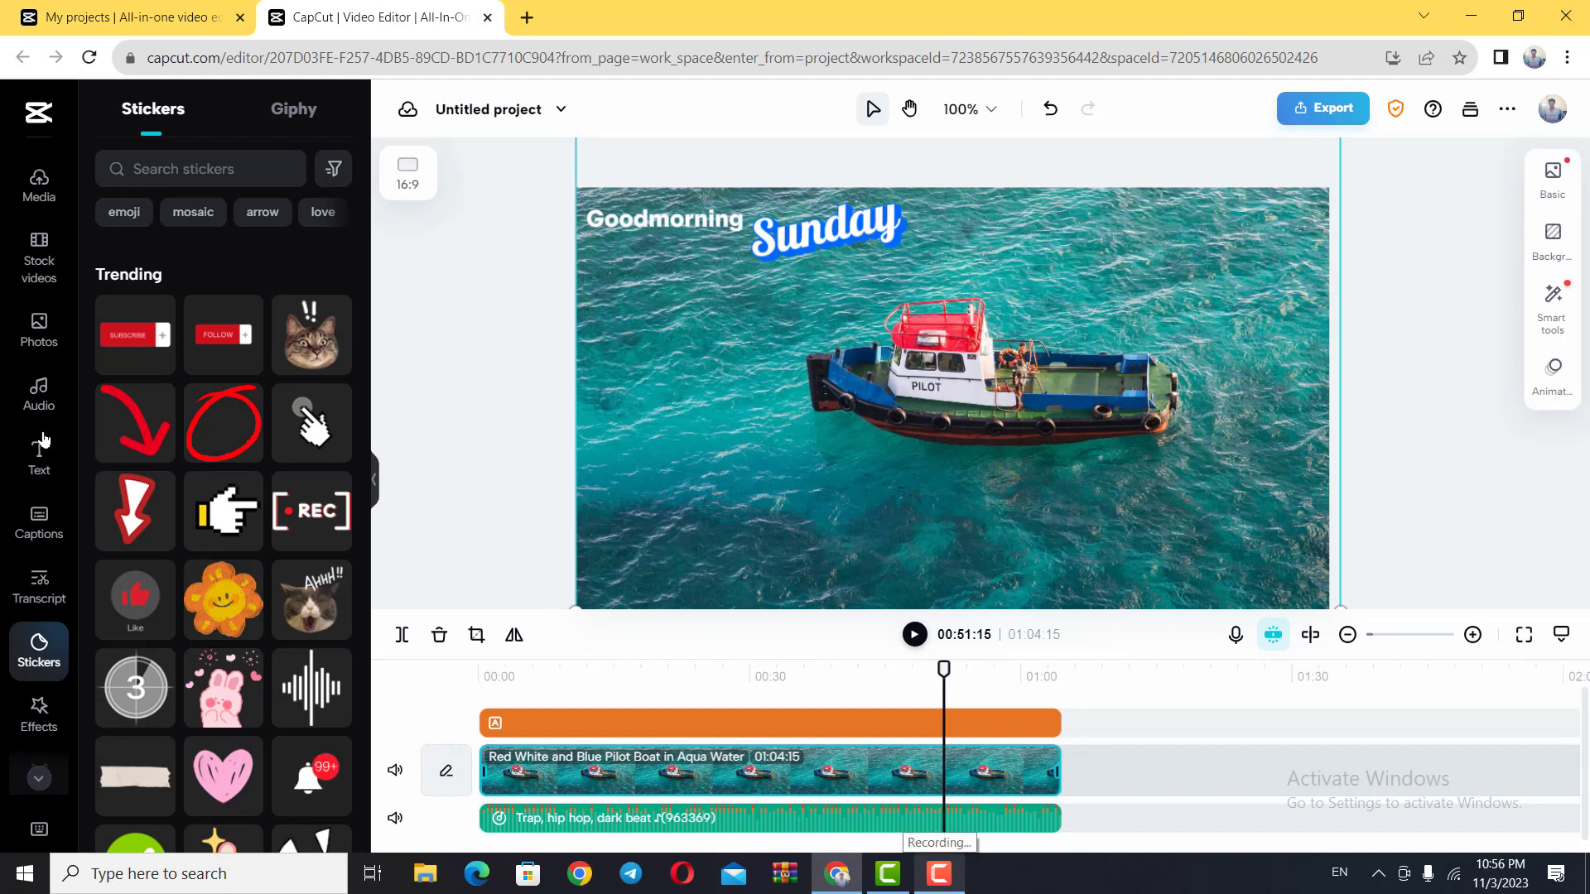
scroll(241, 497, down, 10)
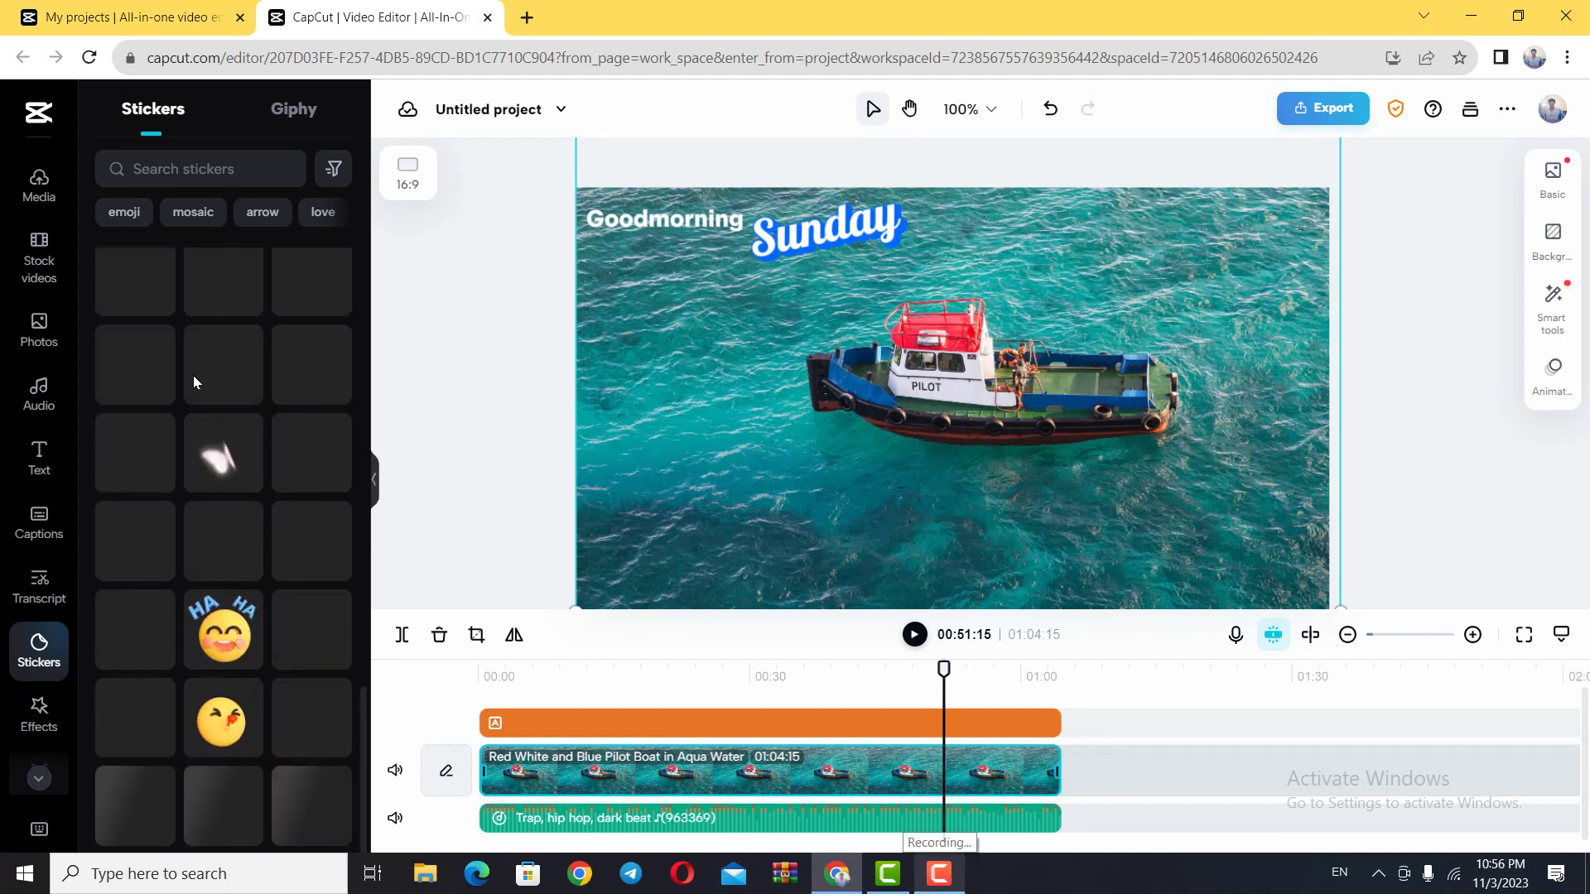
scroll(194, 379, up, 10)
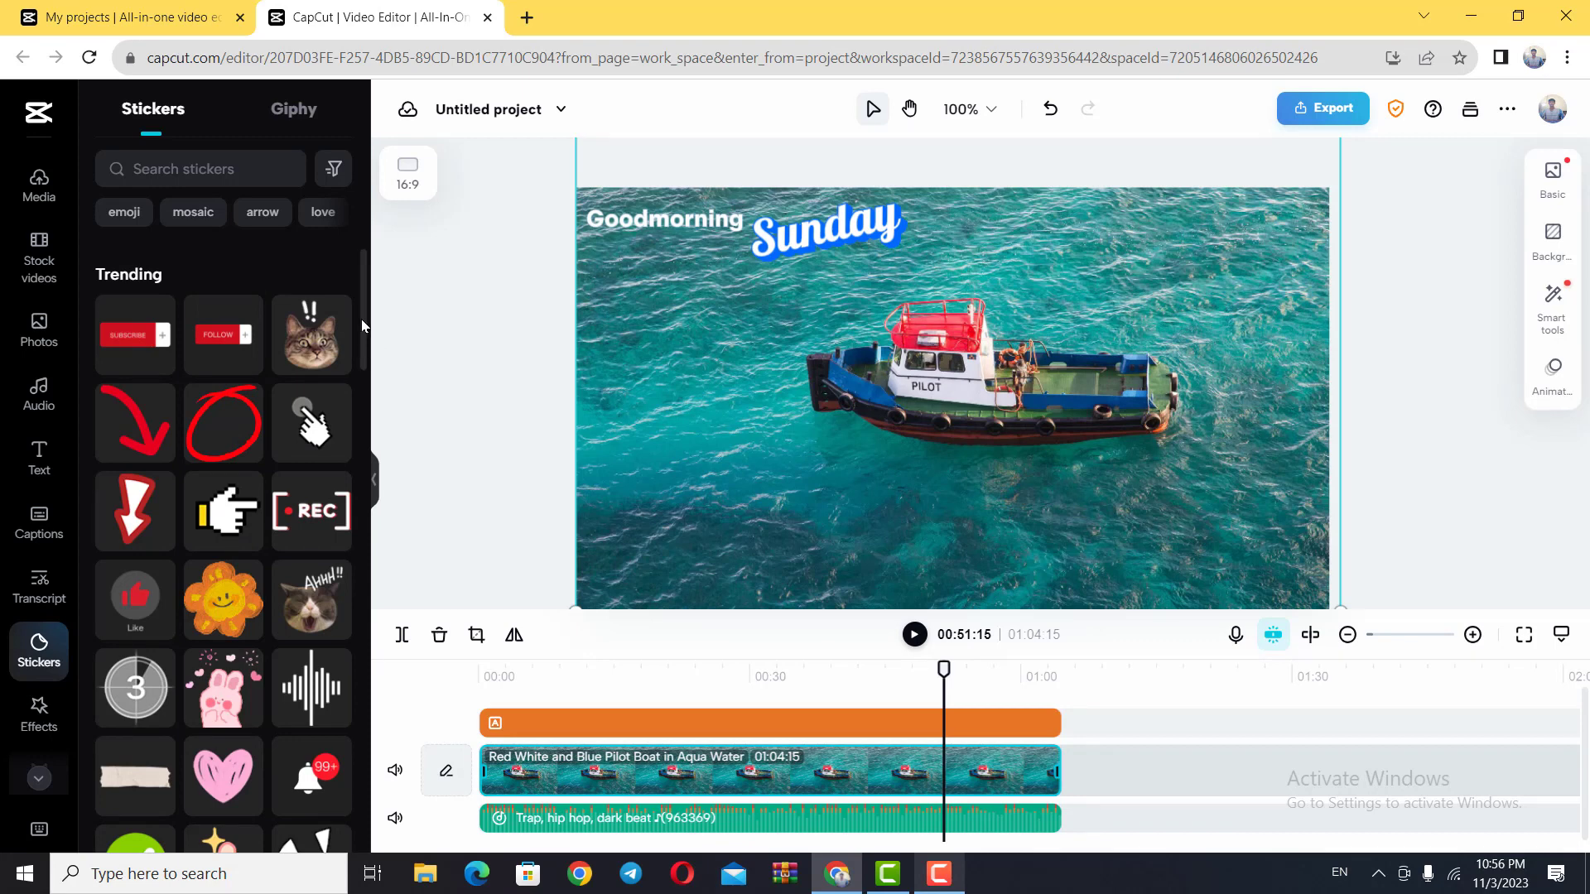
drag(362, 319, 373, 451)
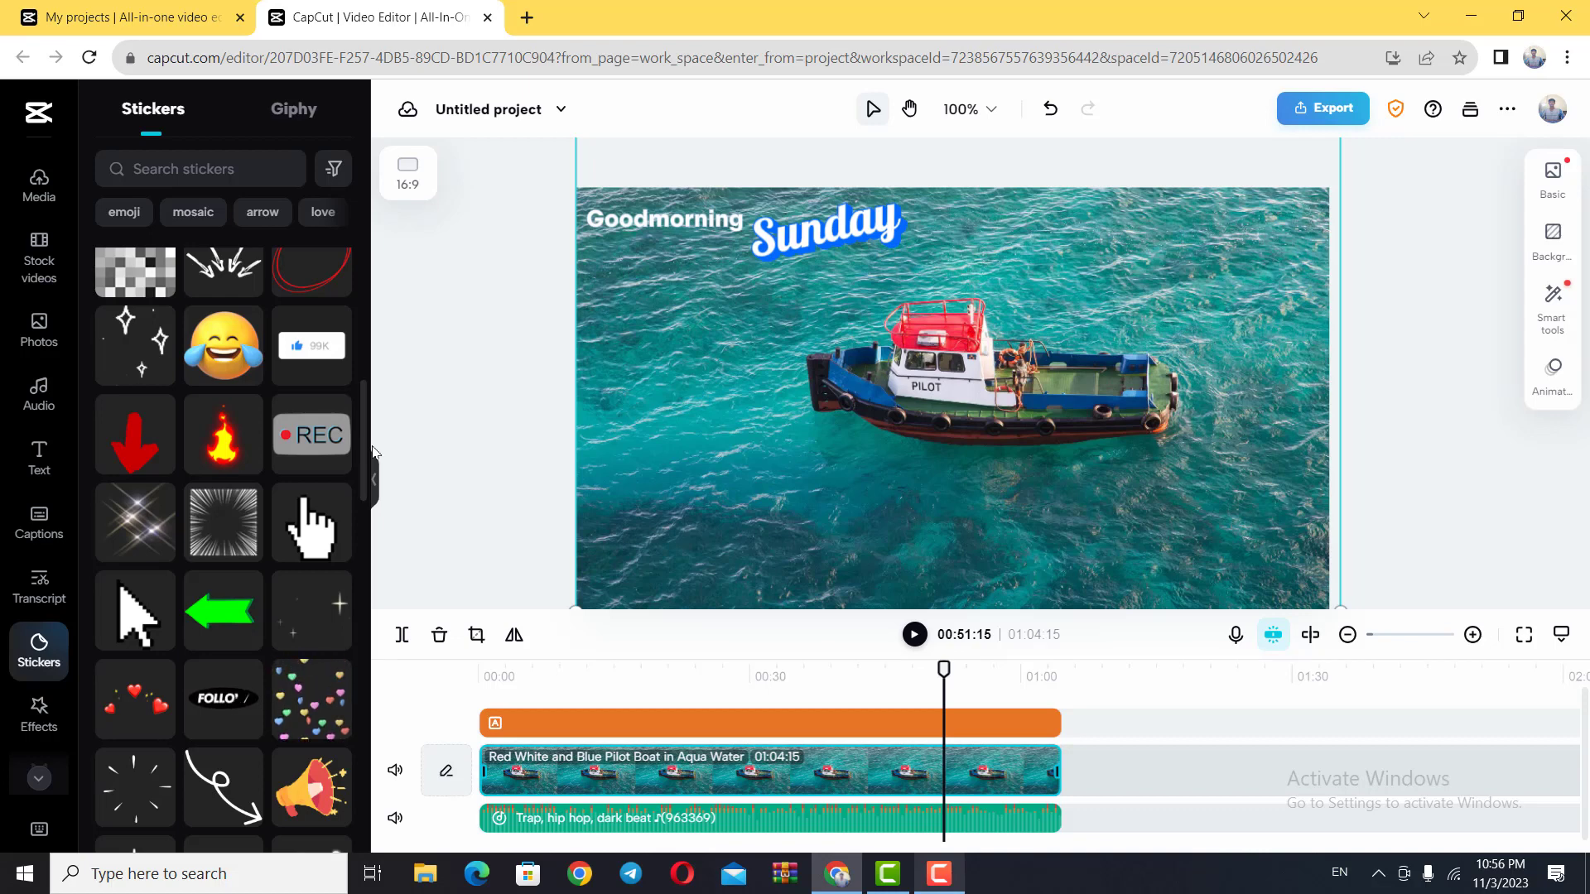
click(152, 530)
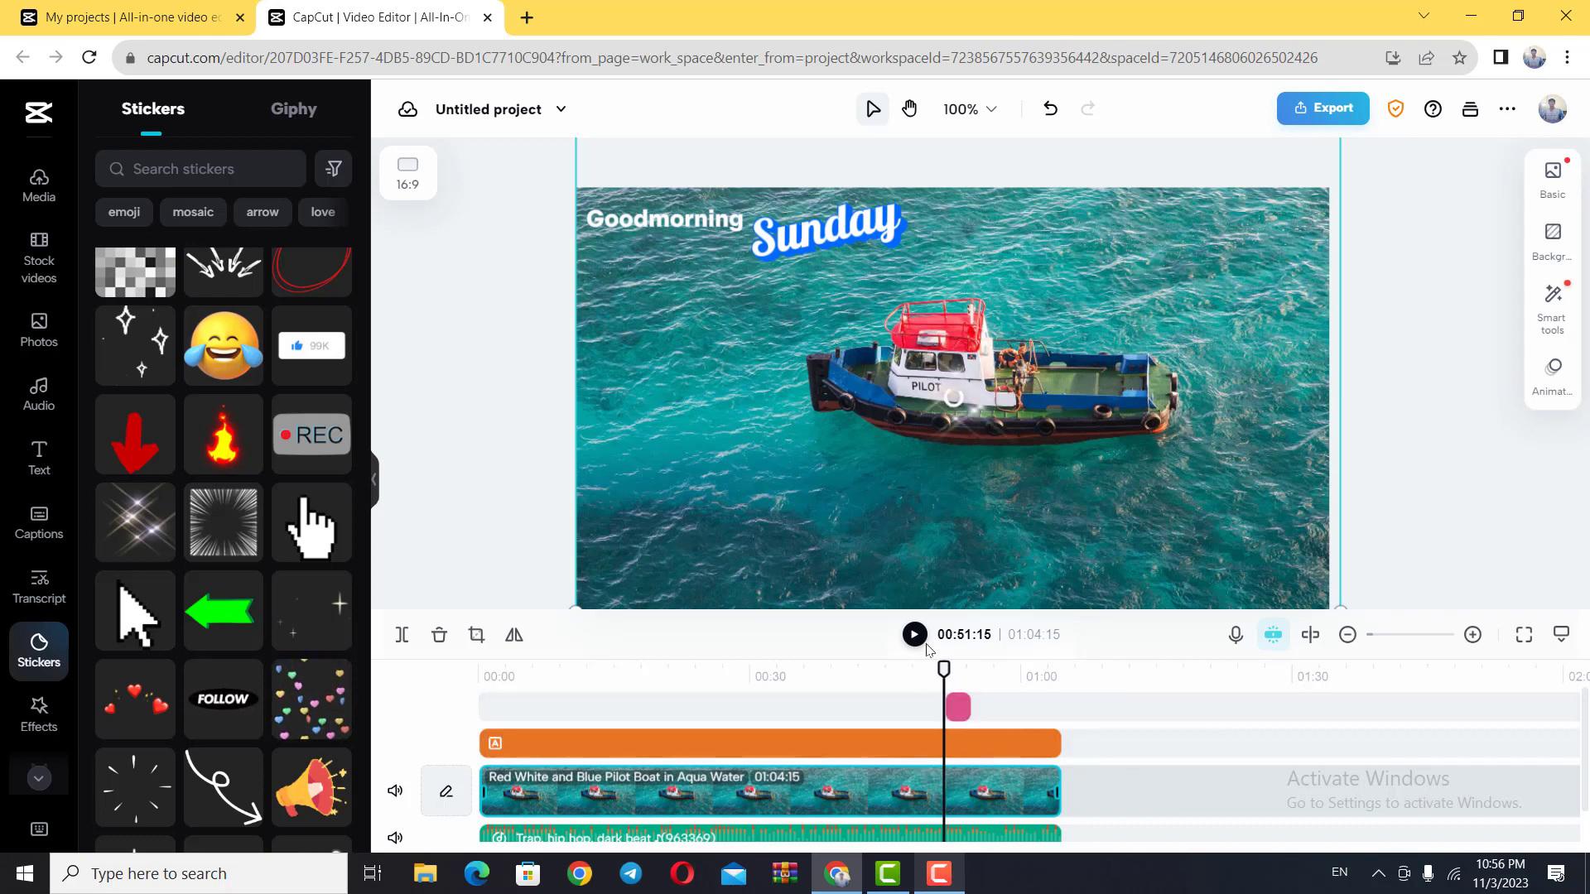
Step: Try to reposition the sparkle sticker on the boat, and undo the shift of the photo
click(890, 390)
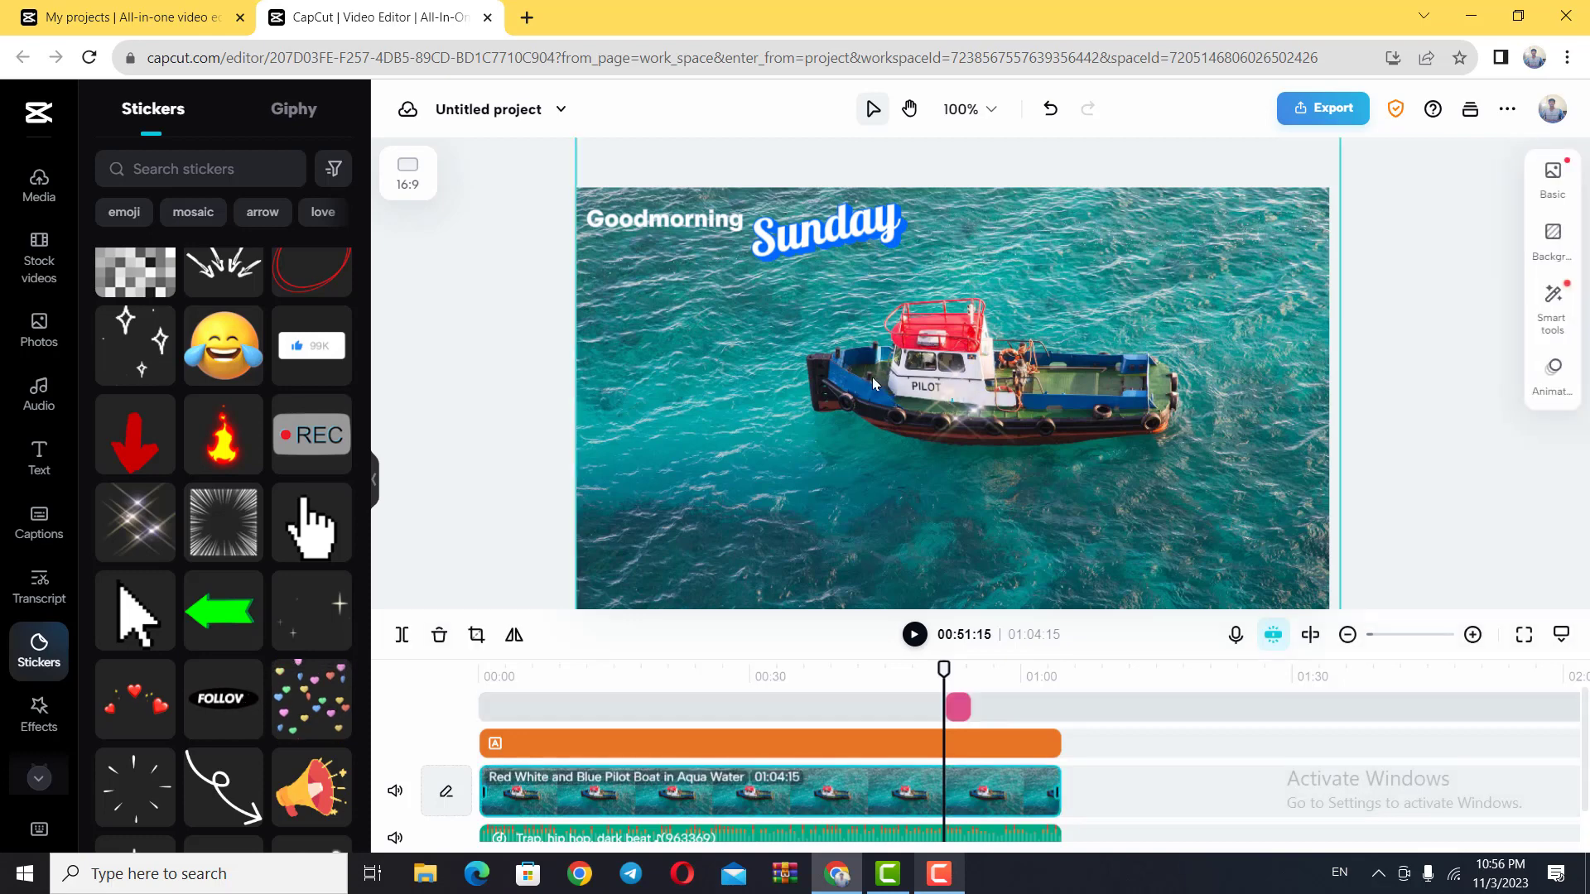
drag(953, 402, 871, 377)
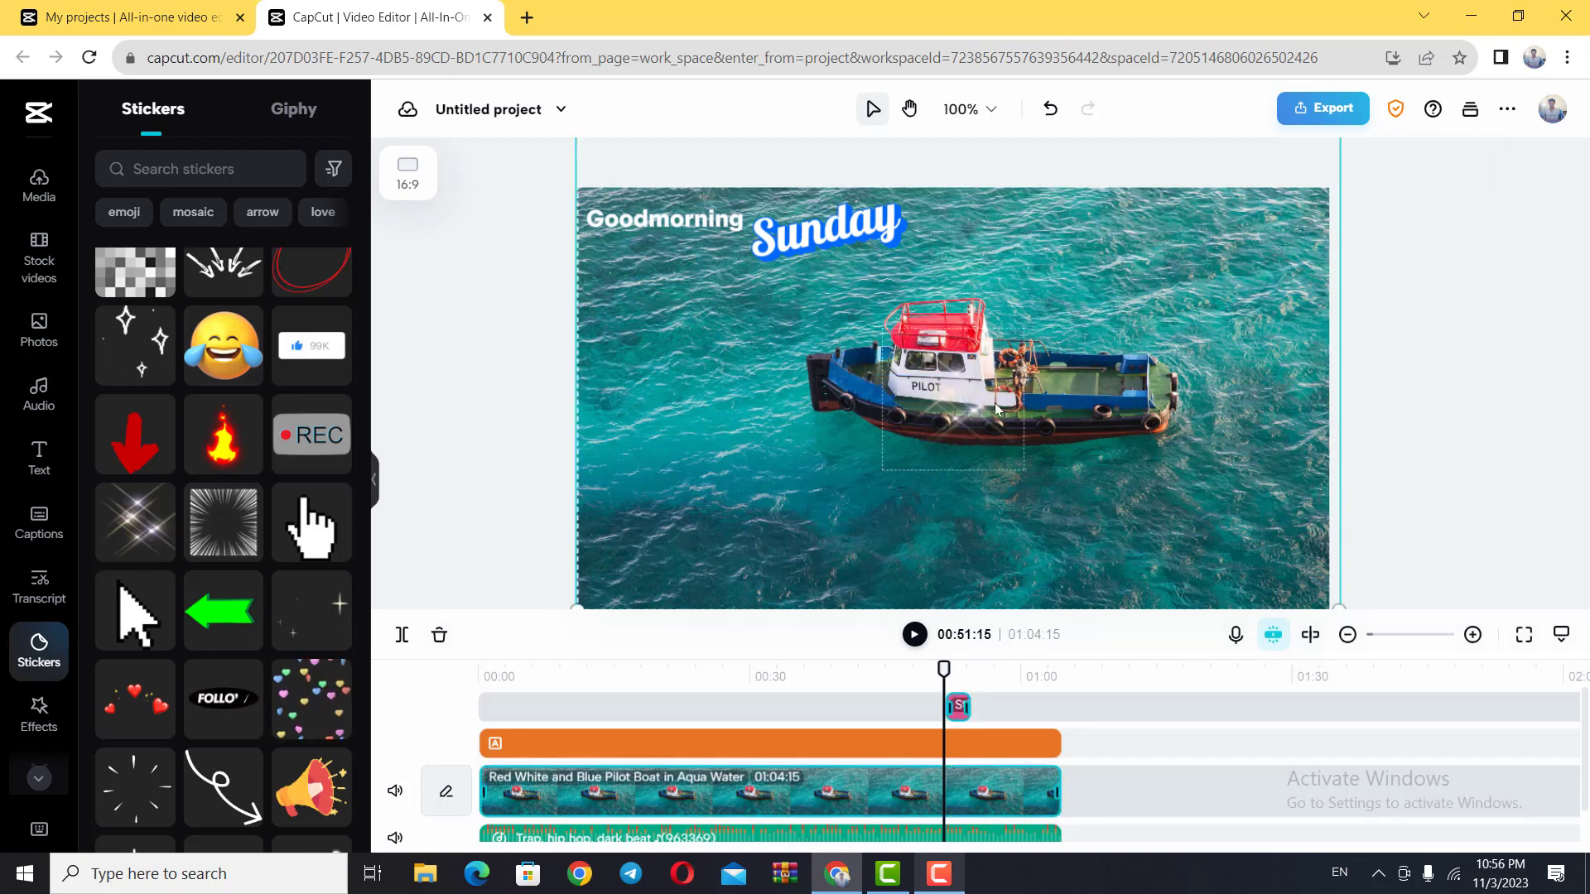
drag(976, 423, 929, 373)
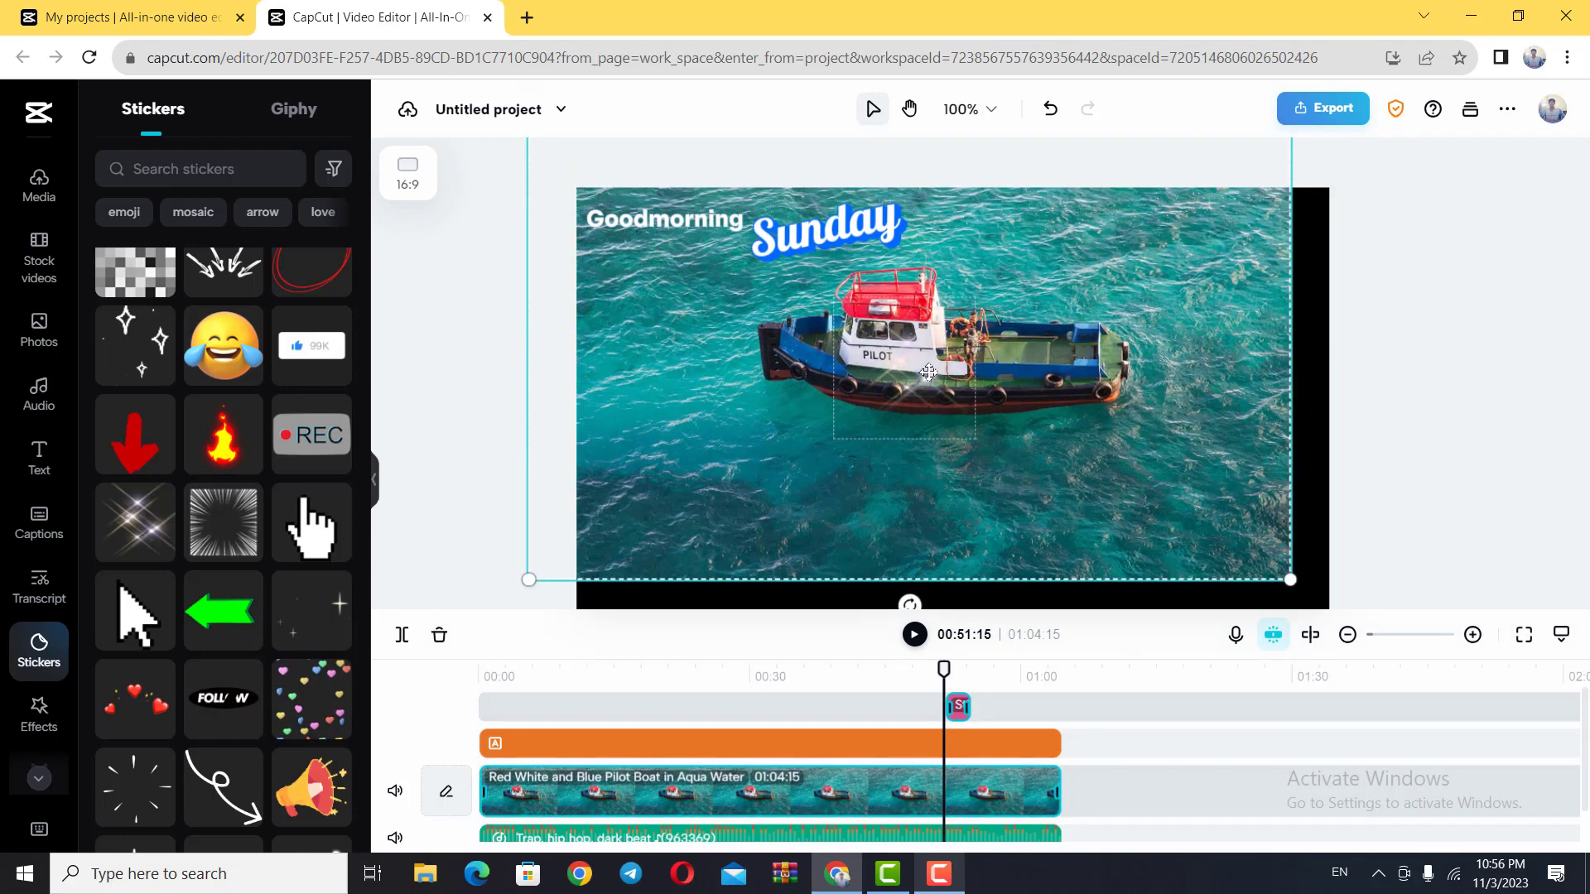
key(ctrl+z)
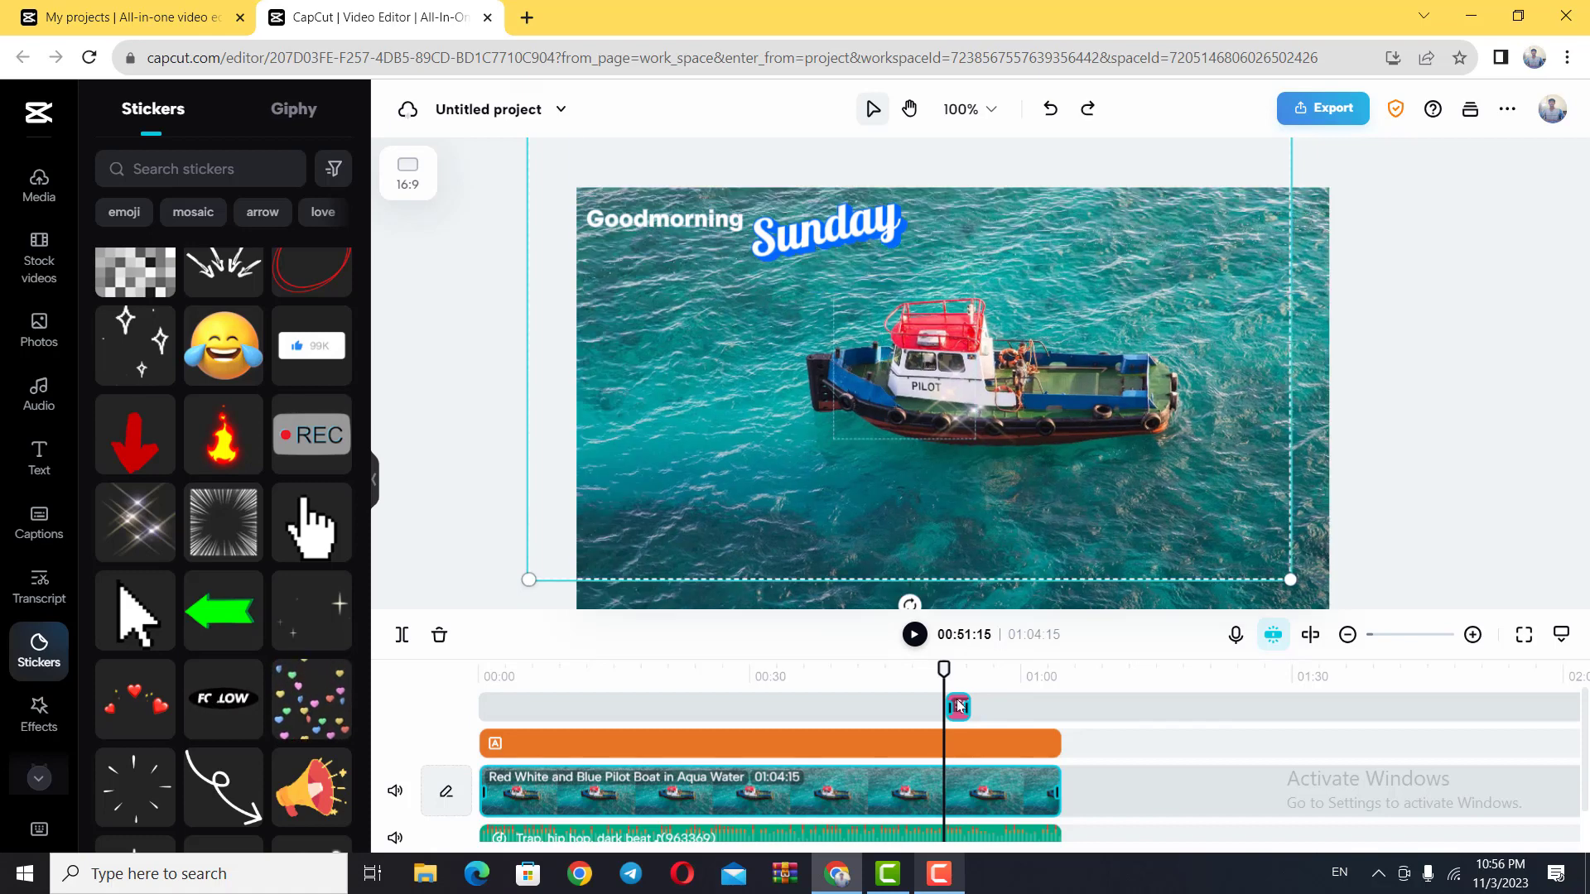
Step: Select the sparkle sticker at about 00:52:26 and move it up onto the start of the "Sunday" text
drag(944, 669, 958, 671)
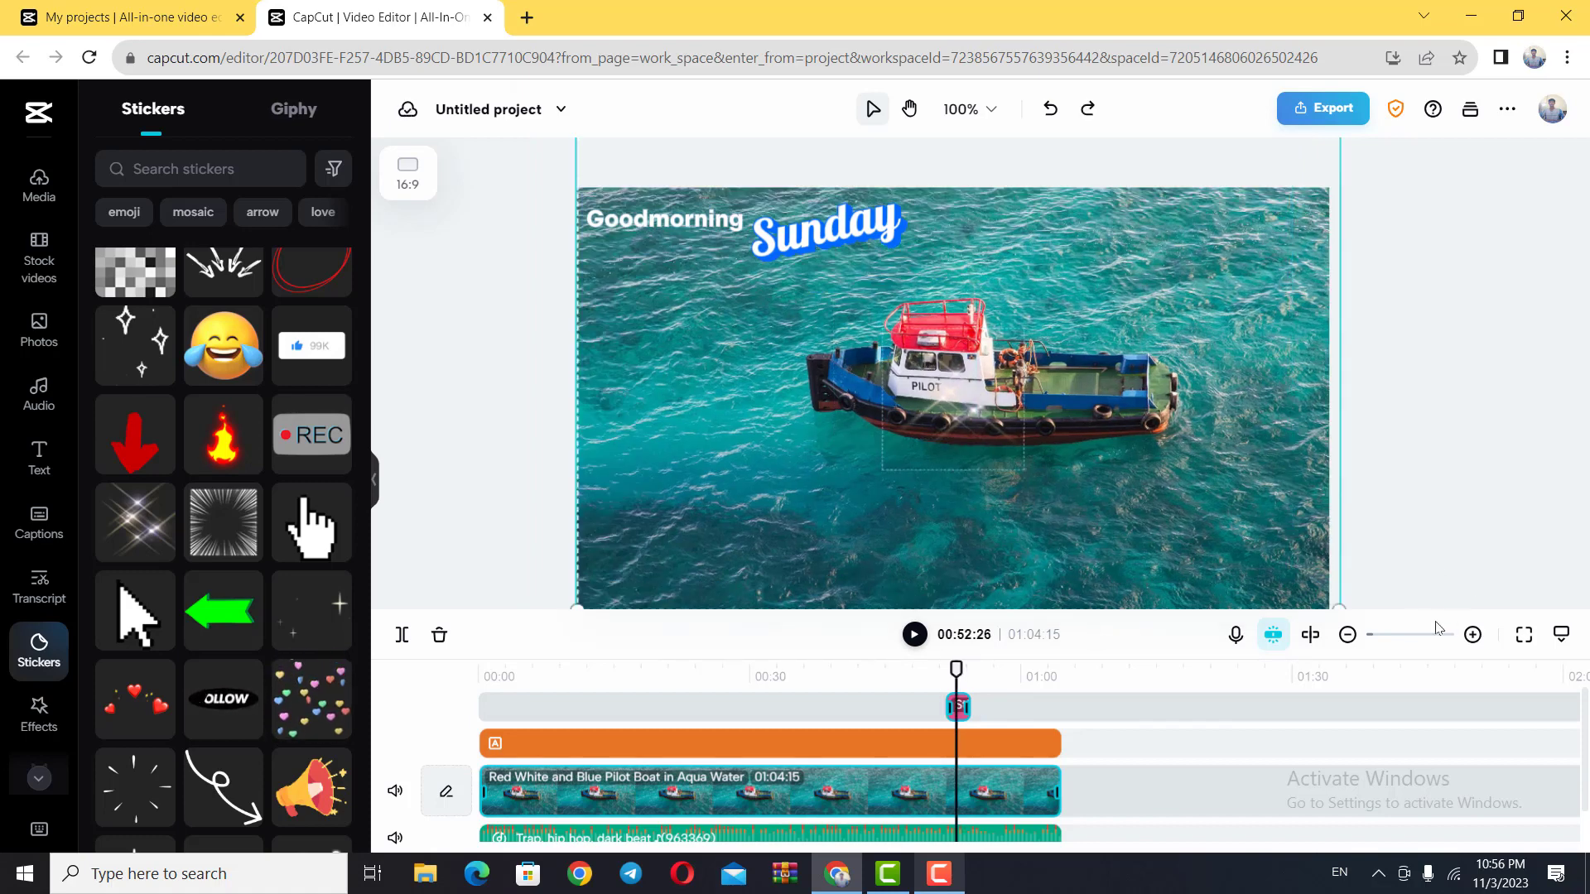
click(1472, 634)
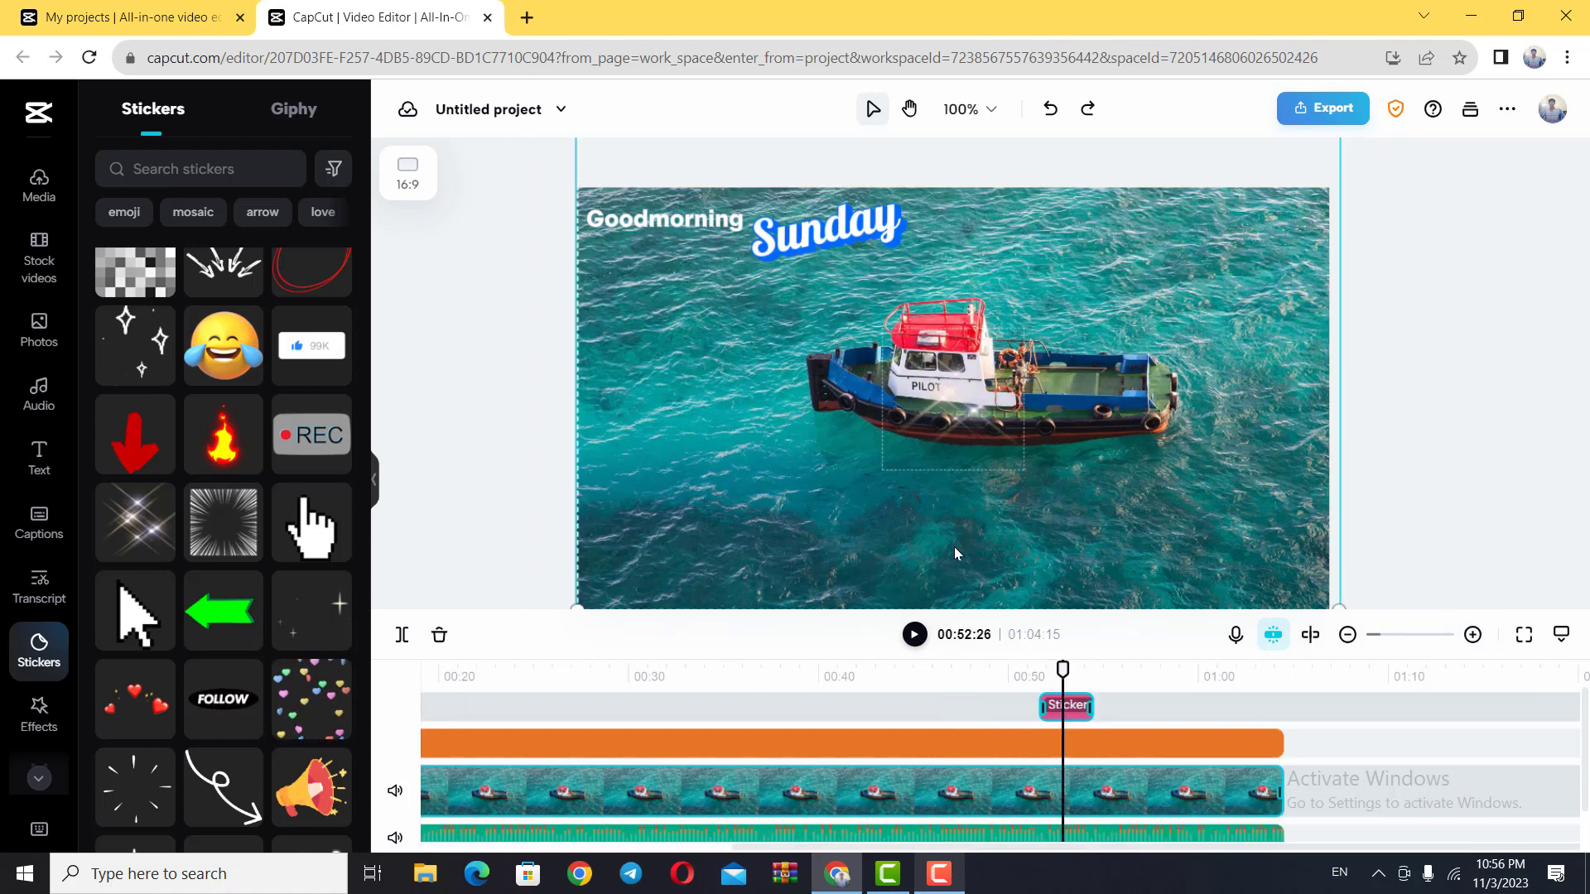
click(1073, 717)
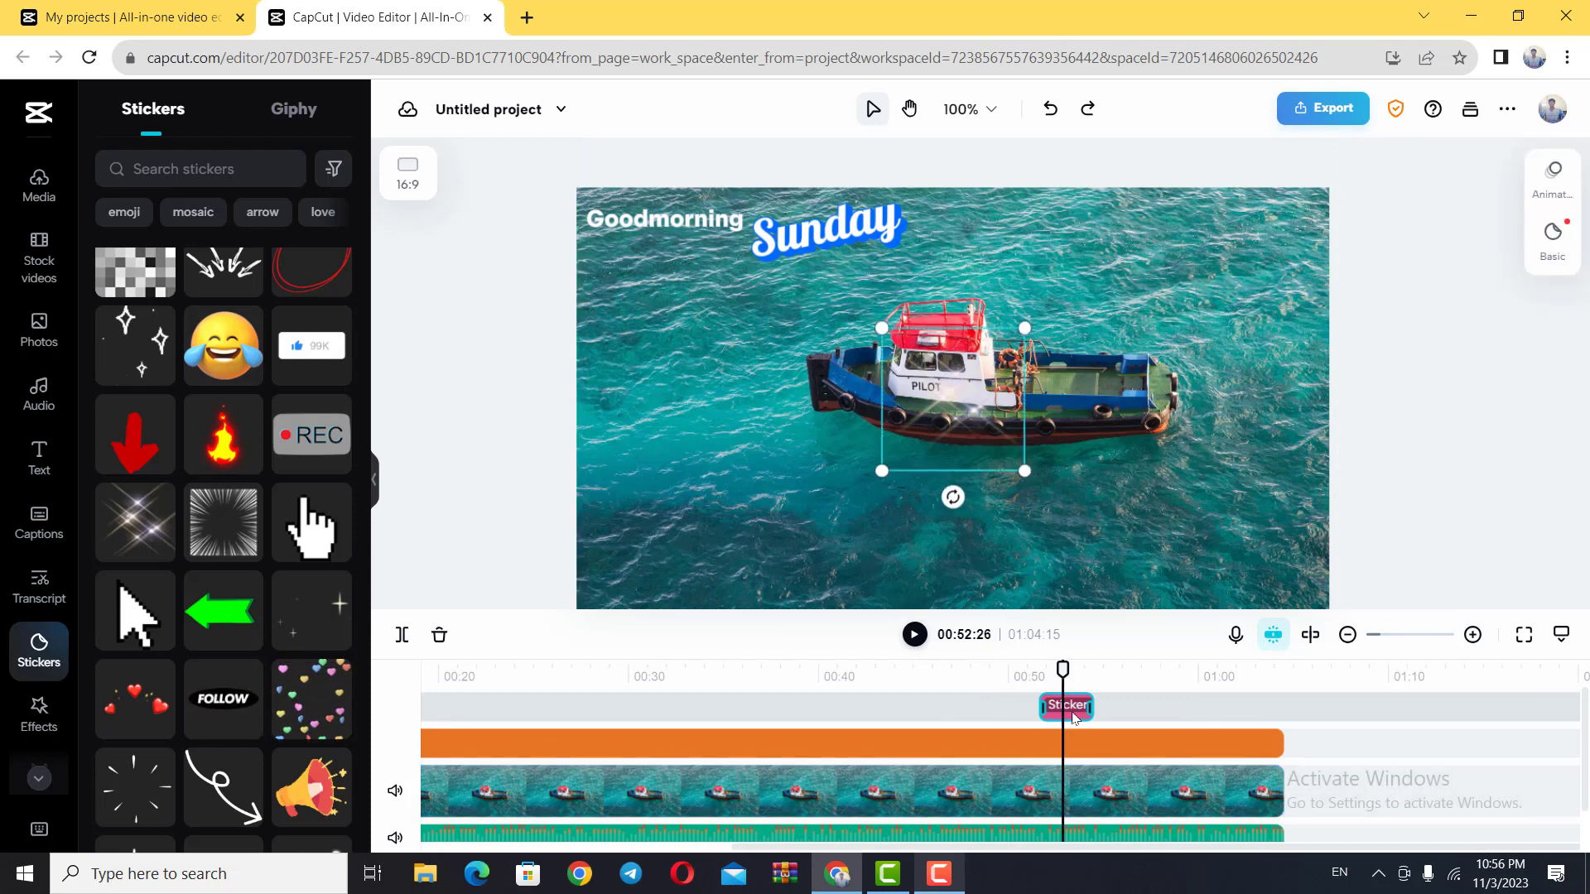
drag(947, 400, 854, 259)
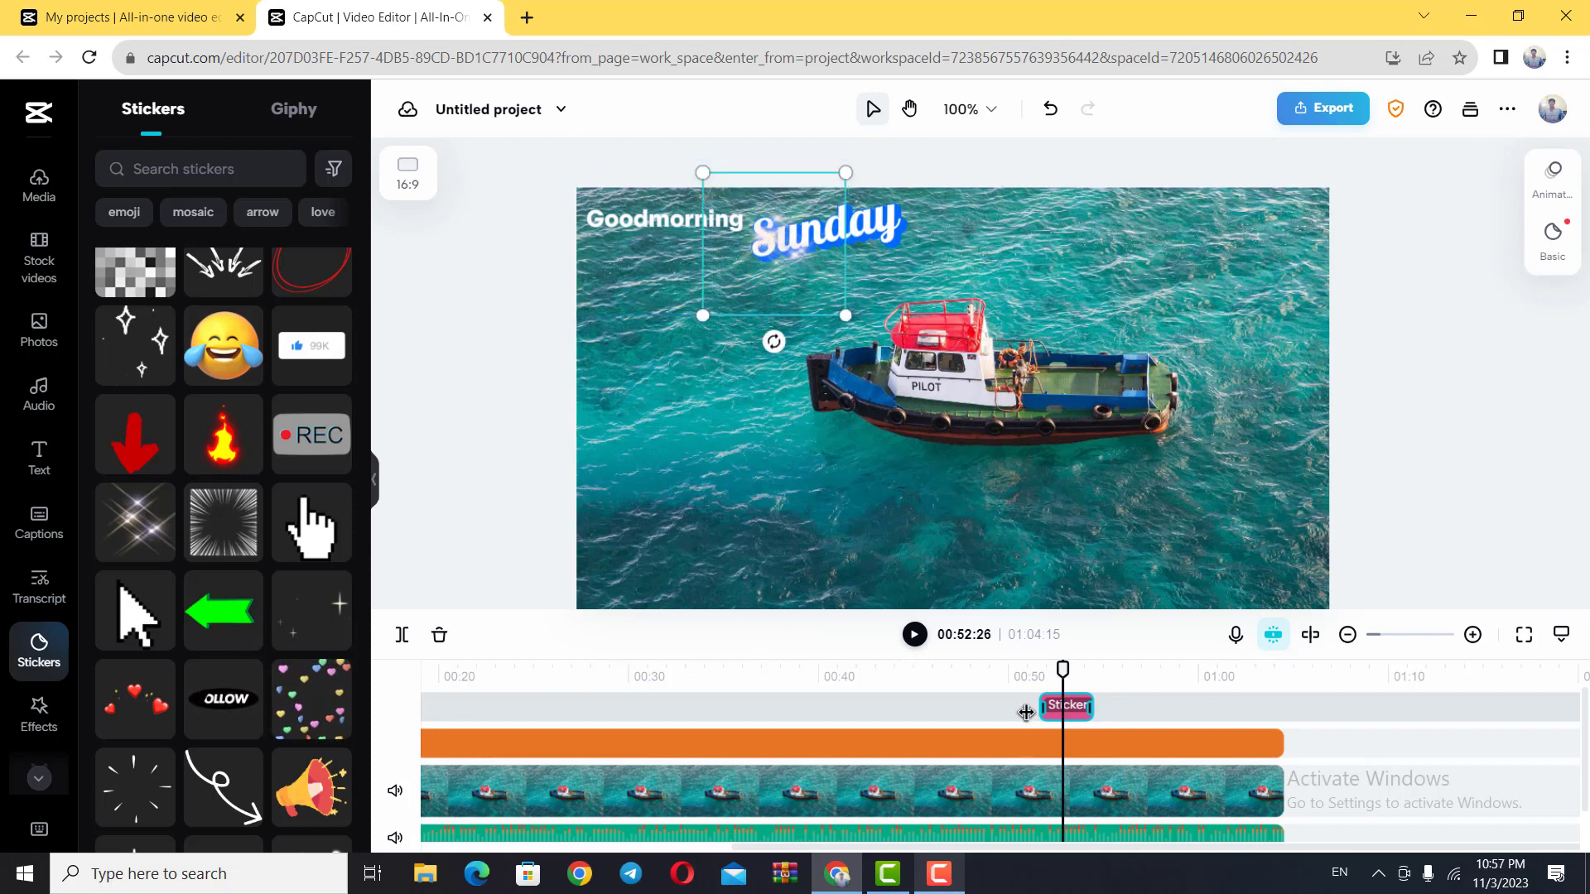
Step: Extend the sparkle sticker clip to about 13 seconds and move it to the very start of the timeline
drag(1041, 704, 848, 704)
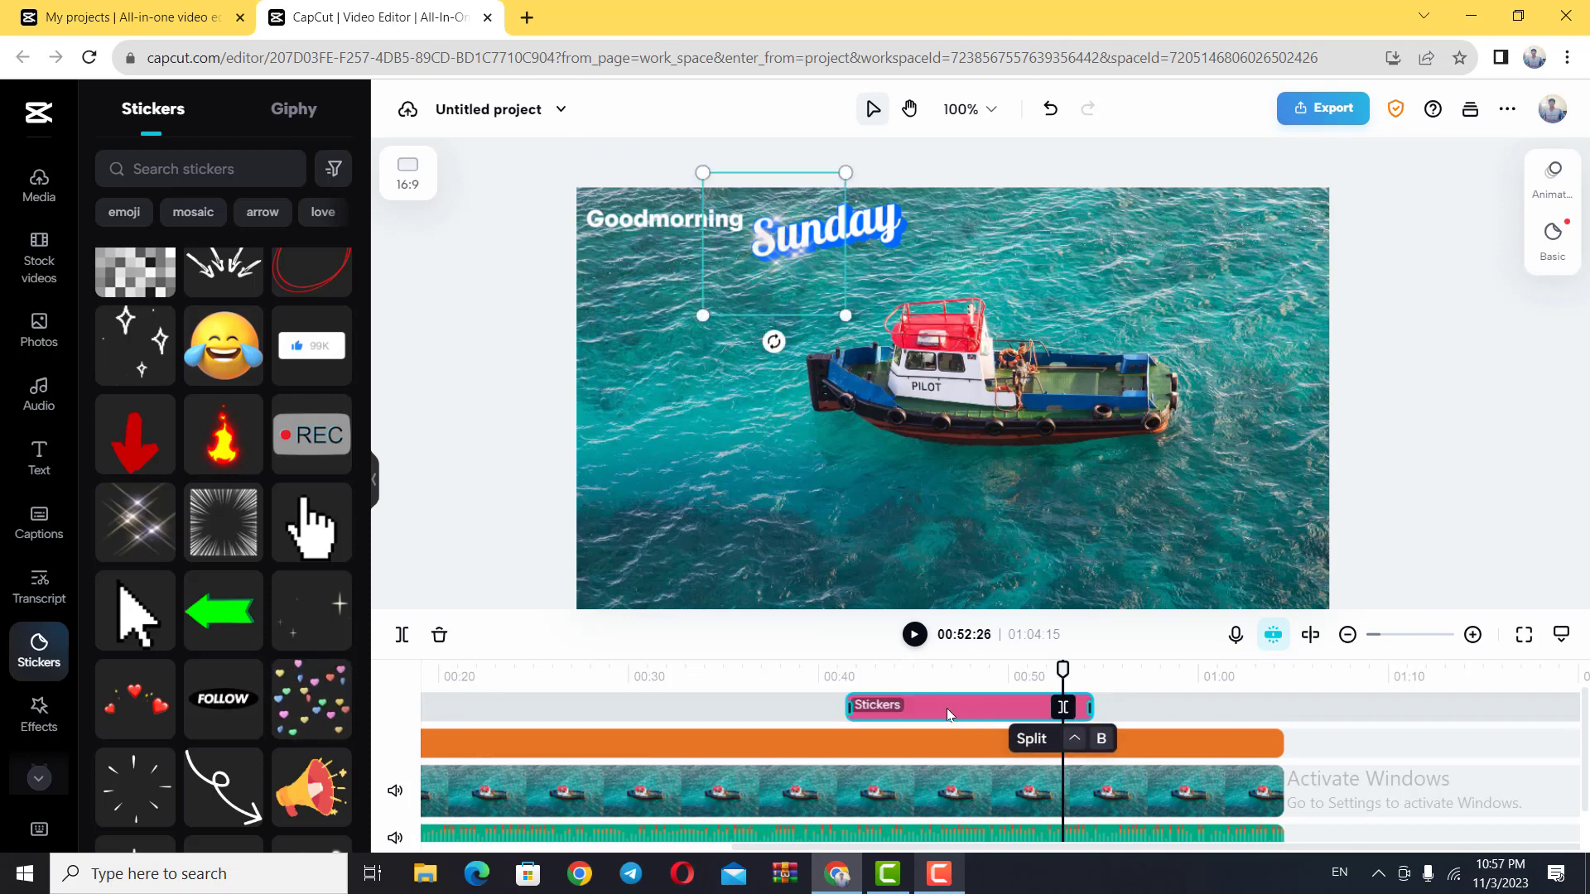
drag(946, 708, 935, 712)
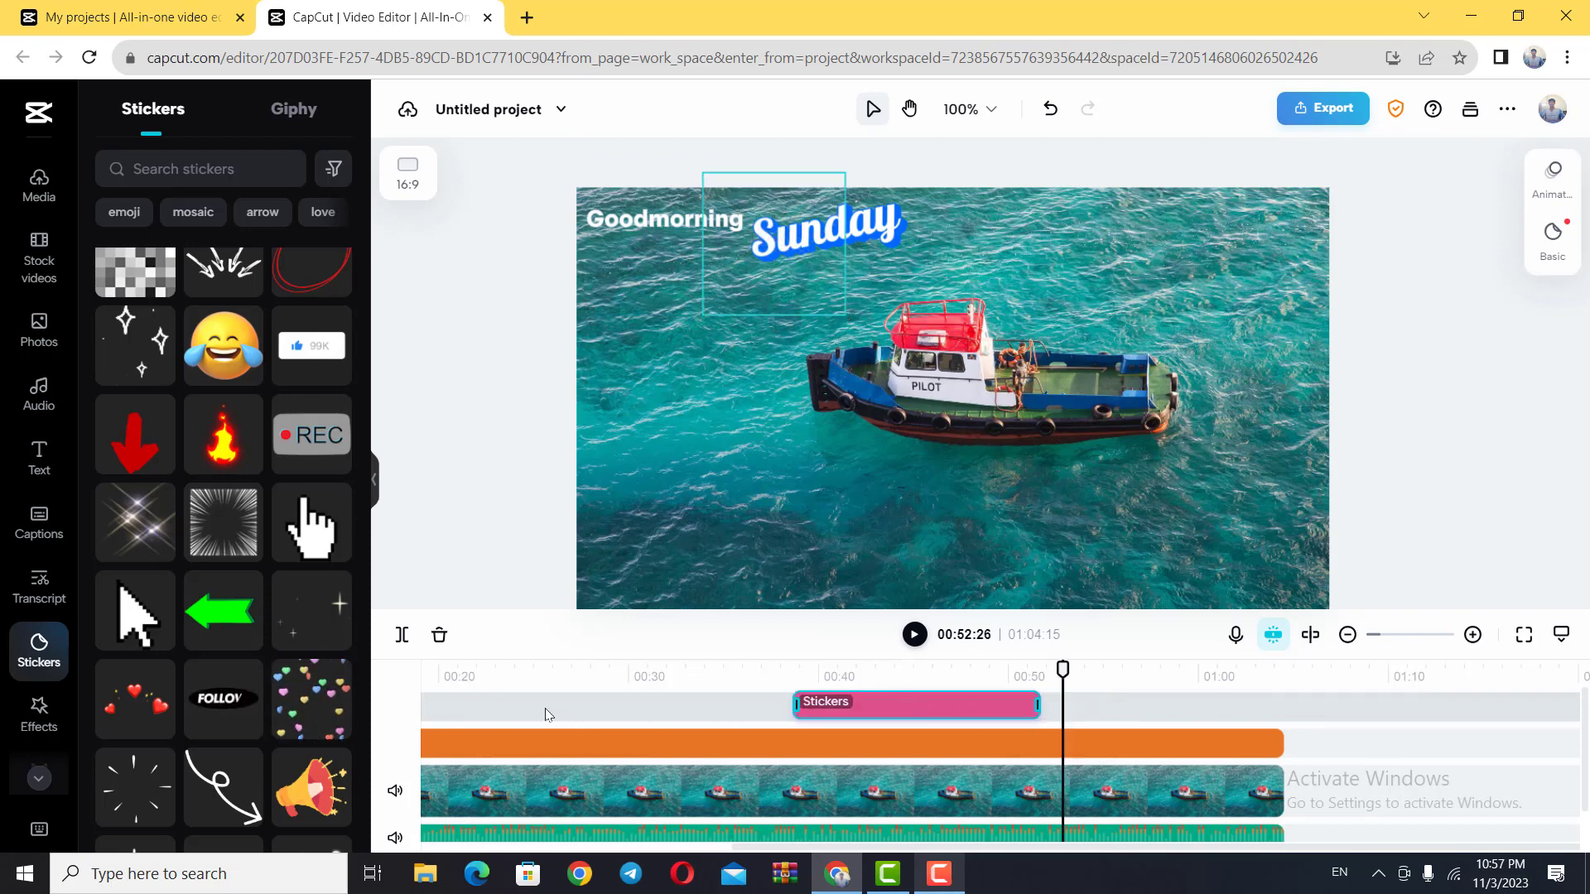
drag(545, 709, 520, 705)
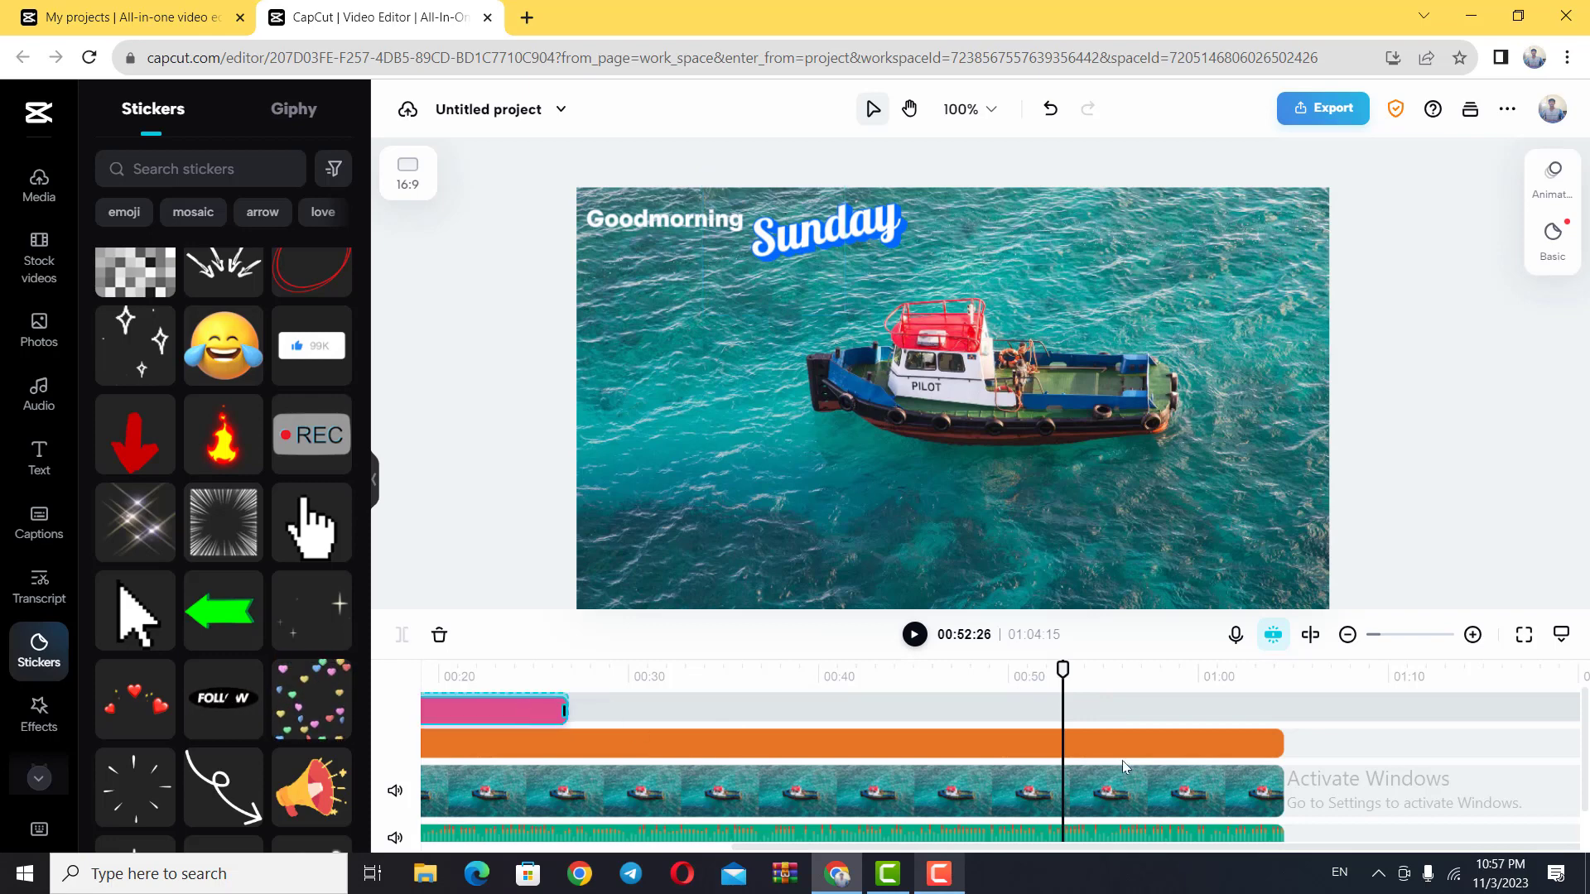
click(1348, 635)
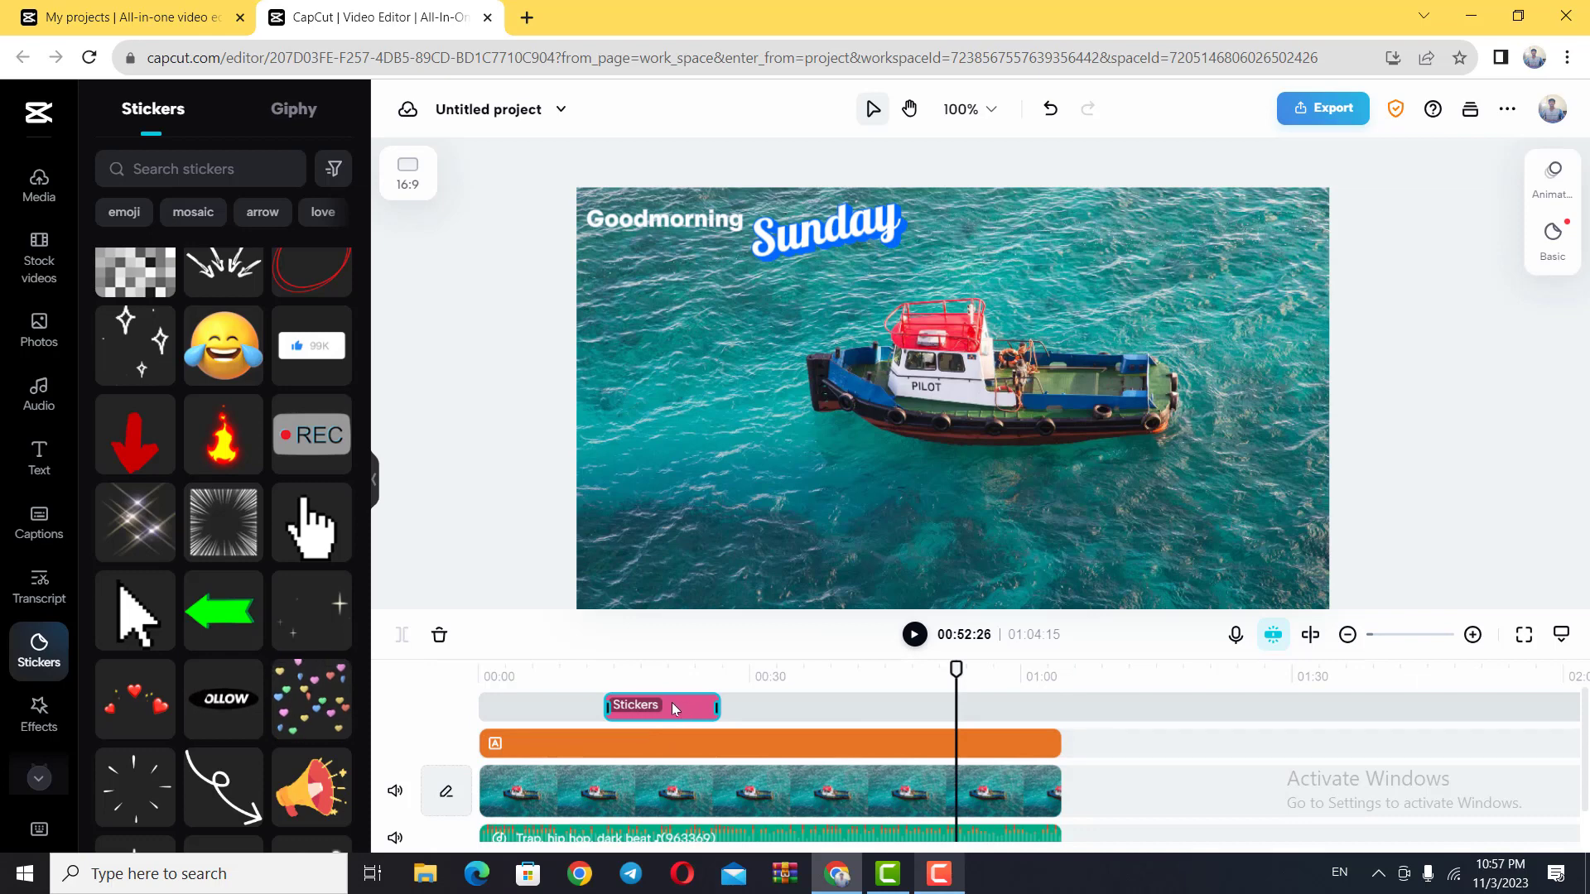
drag(685, 708, 562, 709)
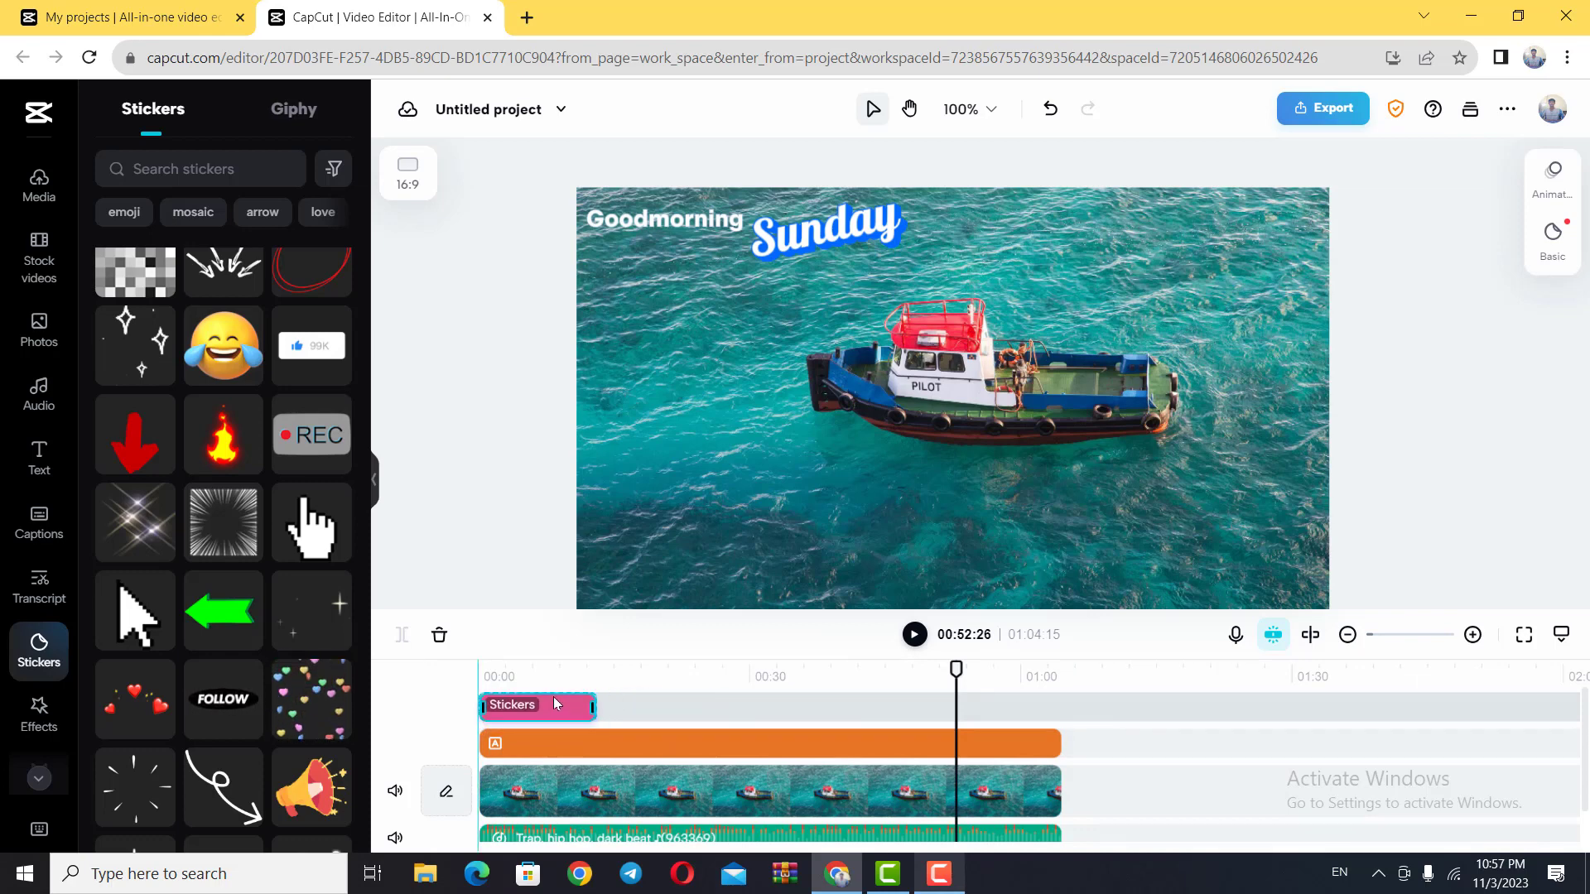
Step: Check the sparkle sticker near the start of the video and shift its clip to begin about 3 seconds in
click(531, 672)
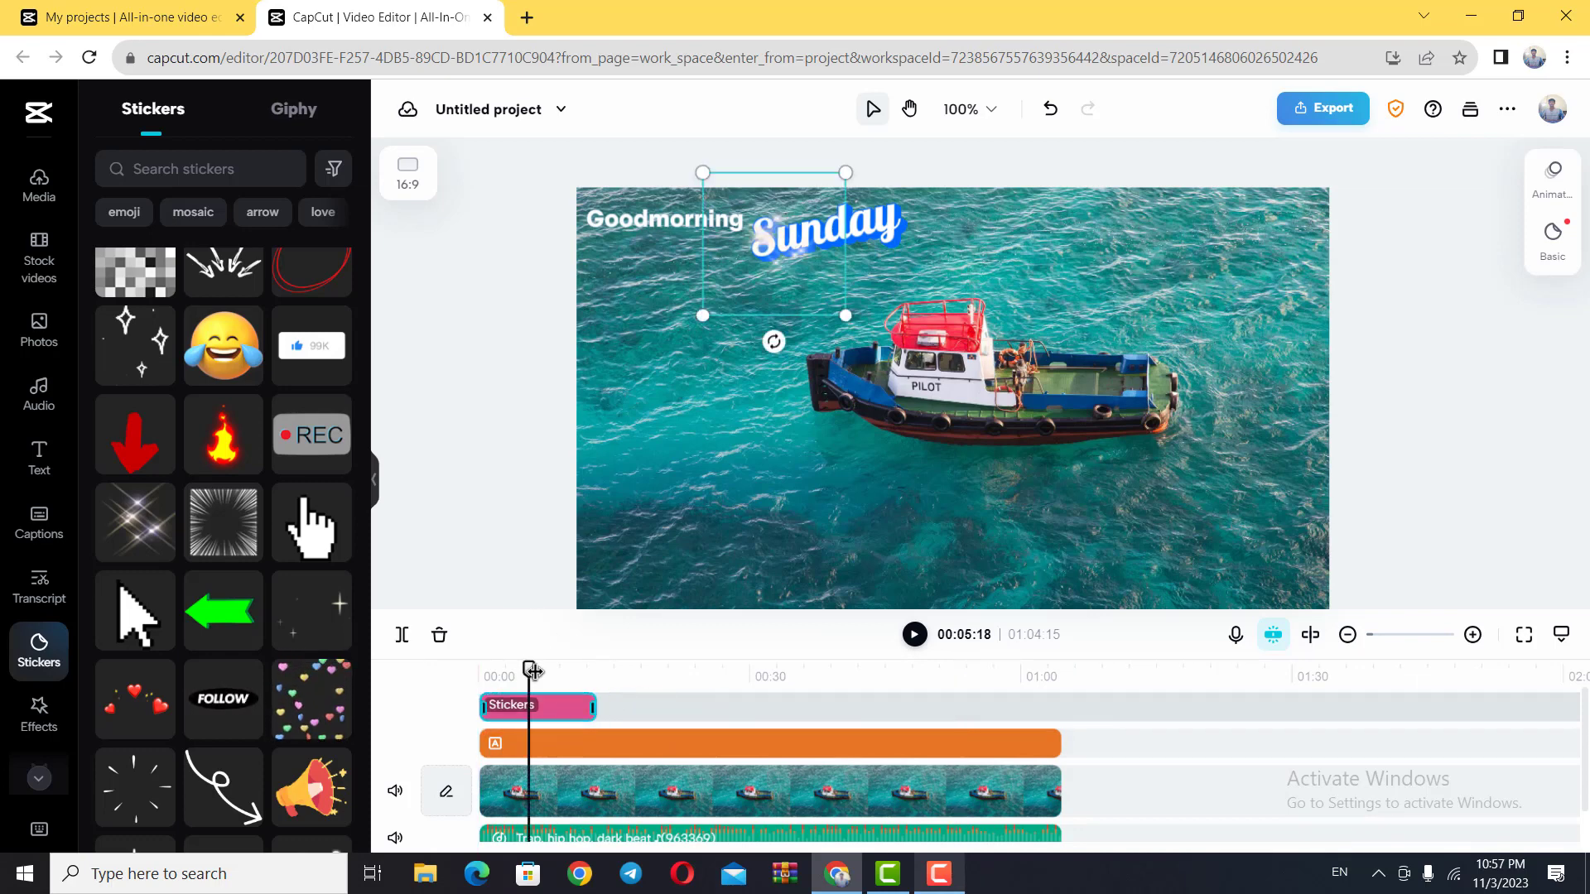
mouse_move(529, 669)
mouse_down()
mouse_move(478, 669)
mouse_move(508, 668)
mouse_up()
click(1223, 814)
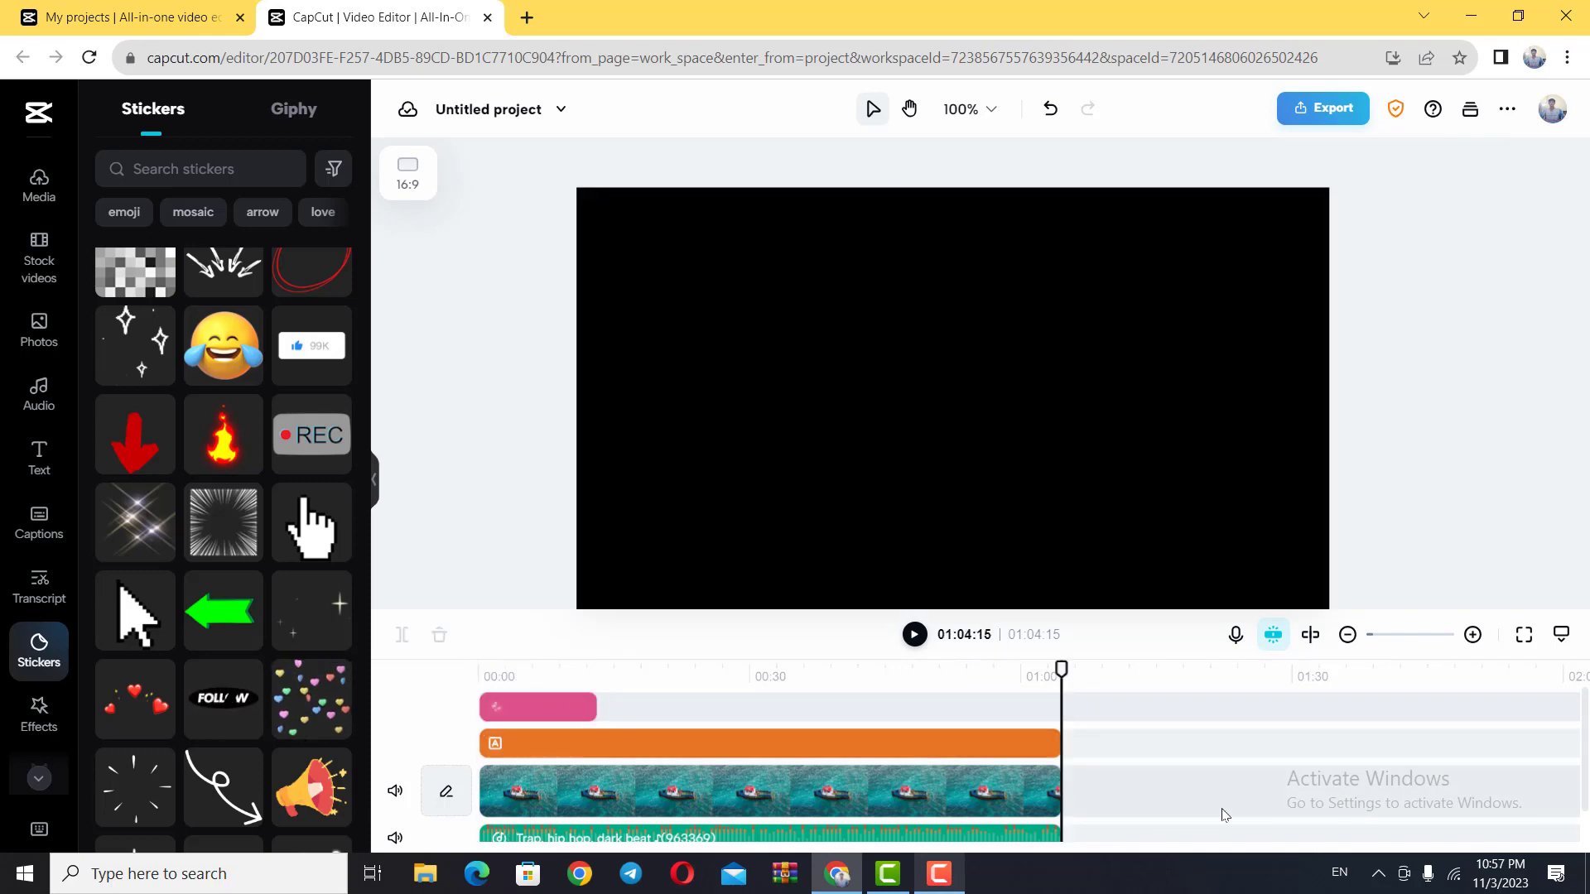
click(527, 678)
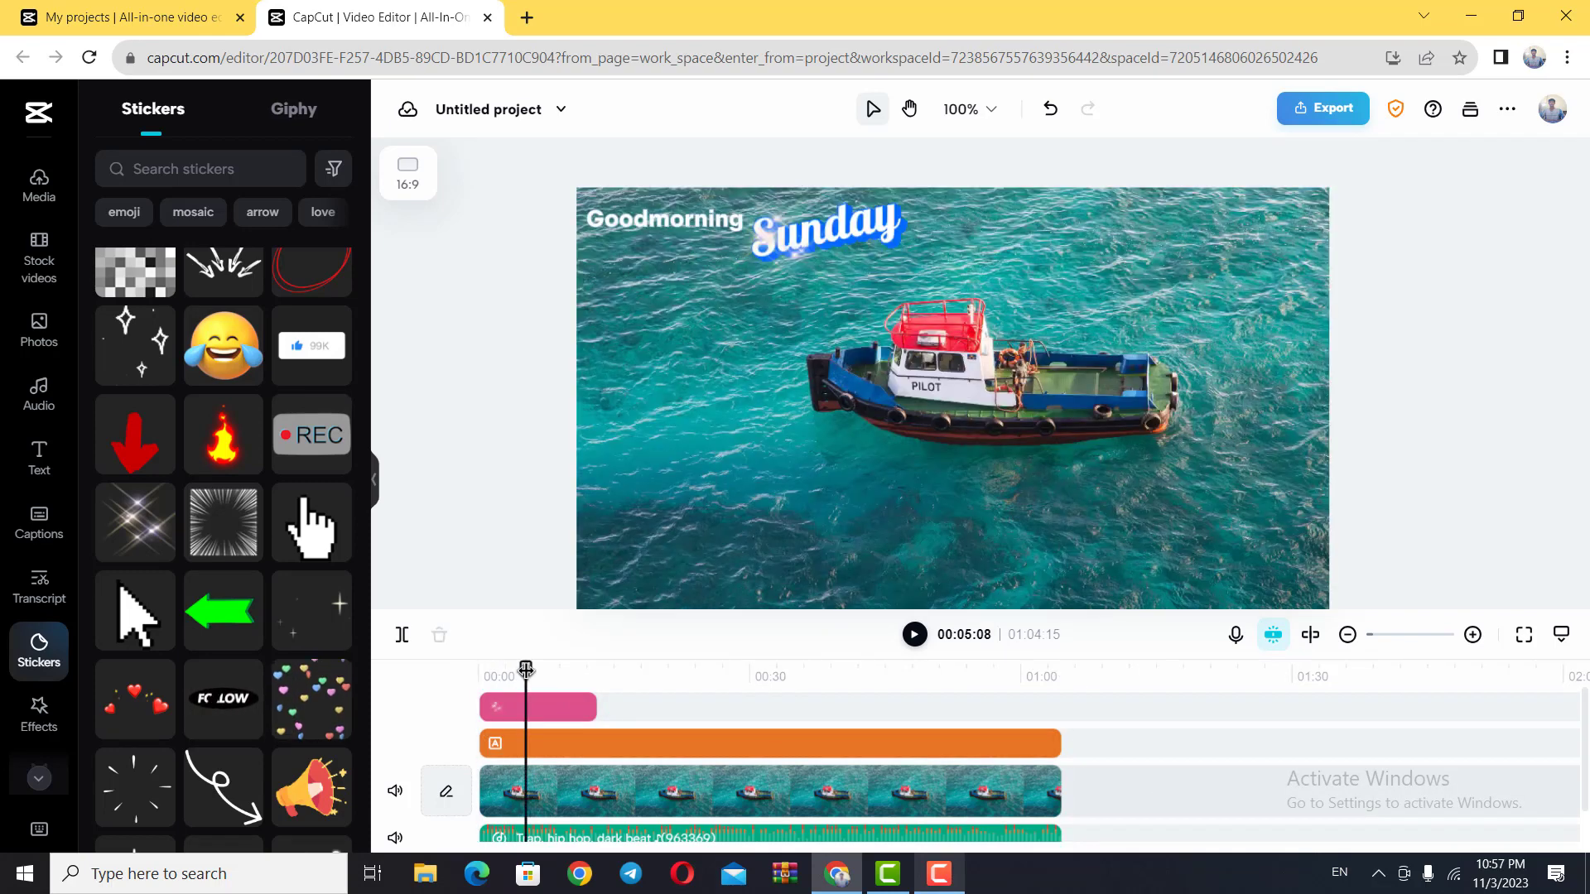
drag(526, 669, 554, 709)
click(526, 705)
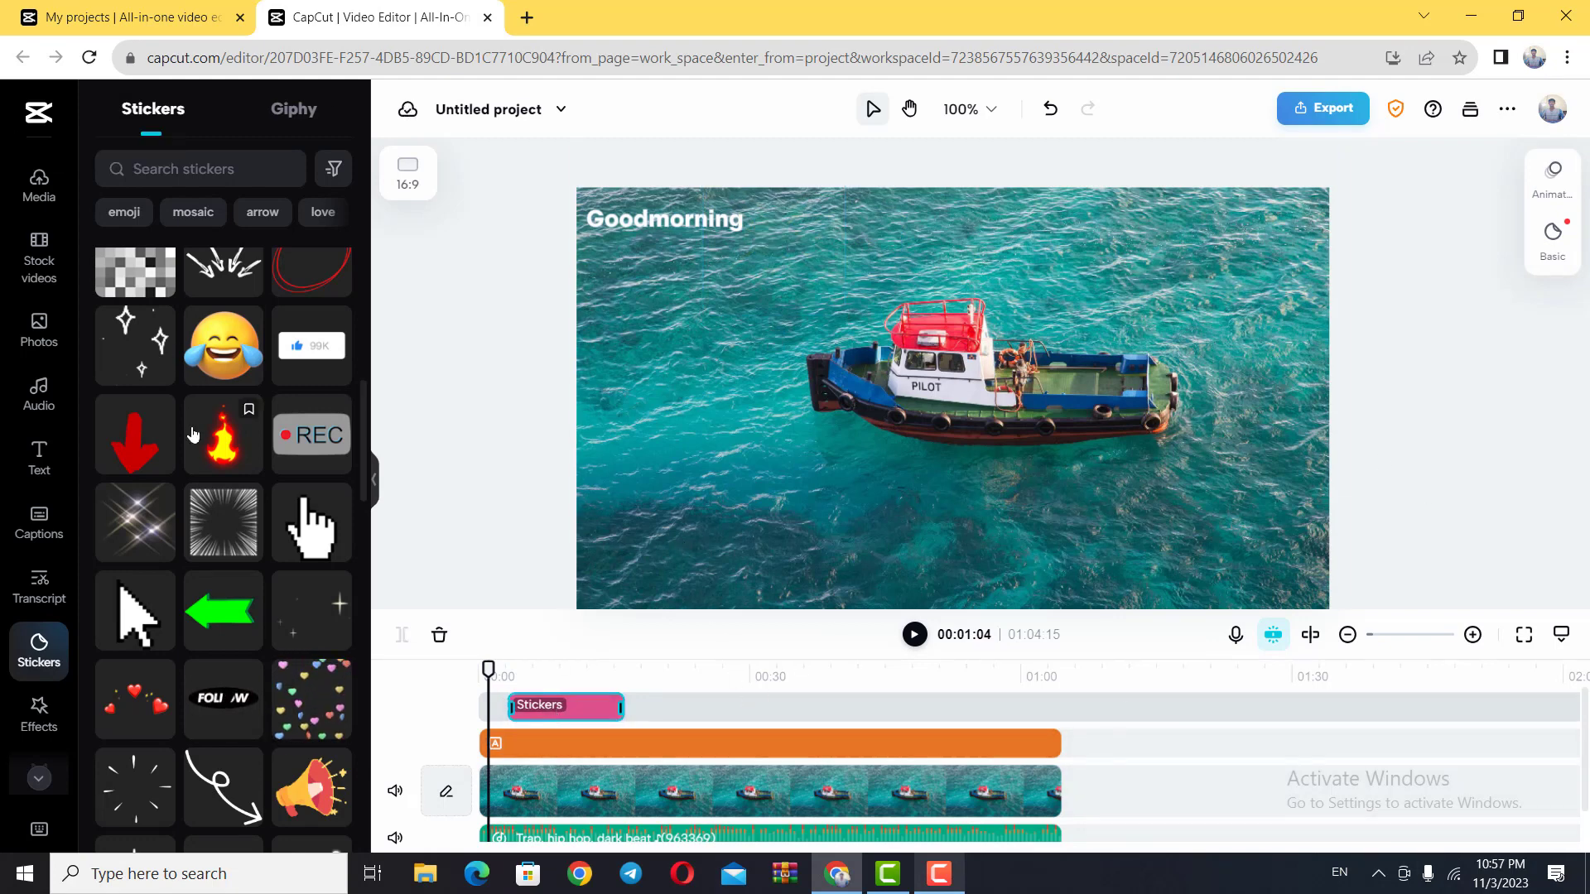
Step: Look through the remaining stickers, then add the By the Fireplace video effect at 00:04:15 and preview it to 00:06:16
scroll(248, 530, down, 5)
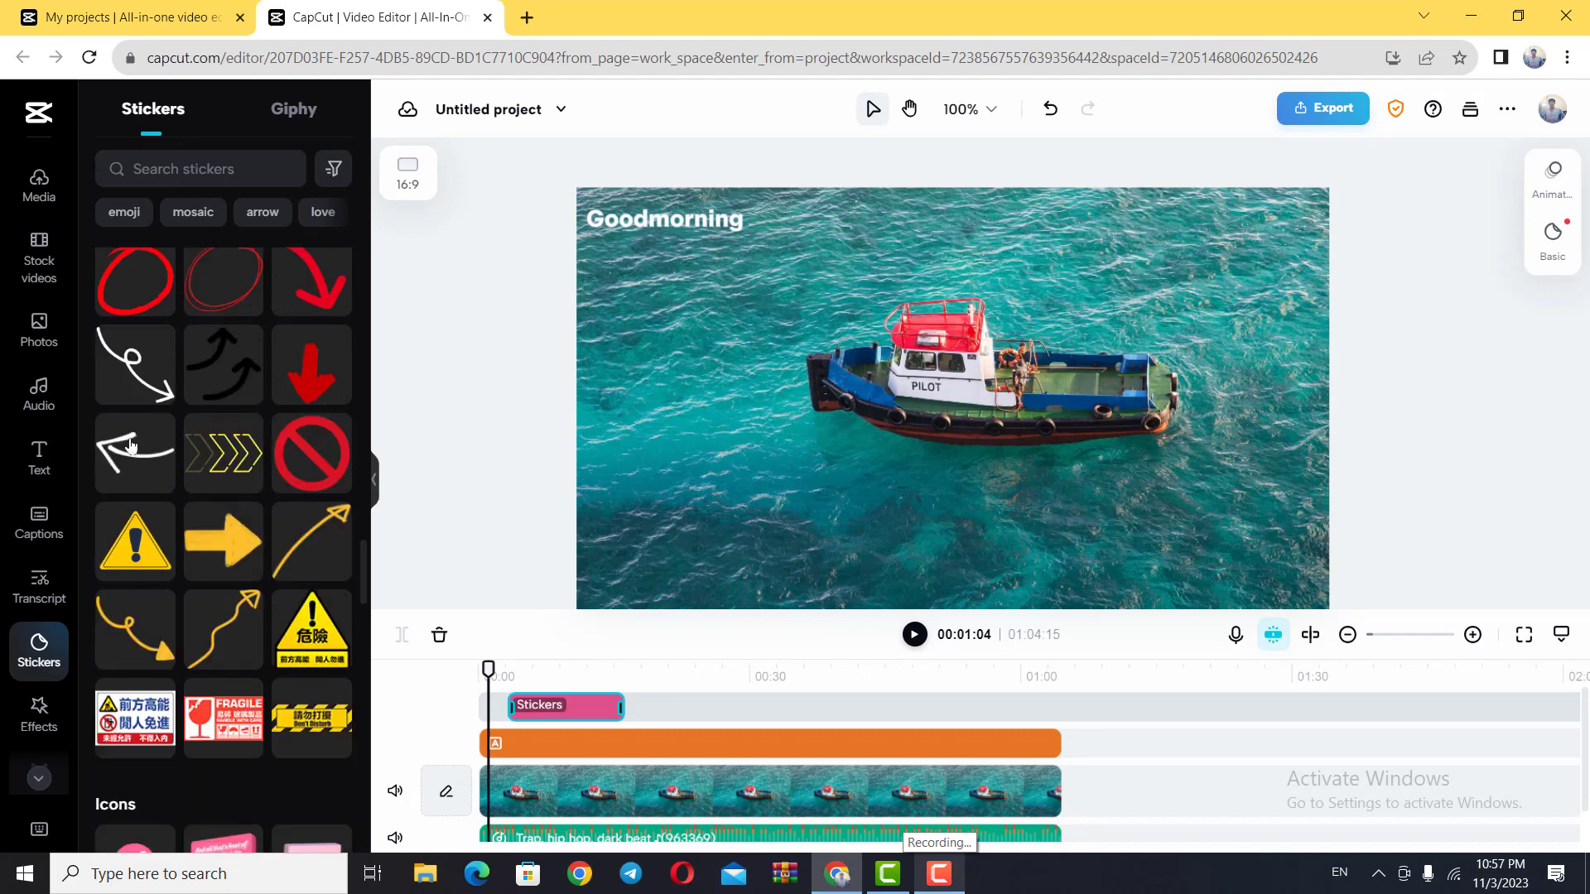
scroll(256, 629, down, 8)
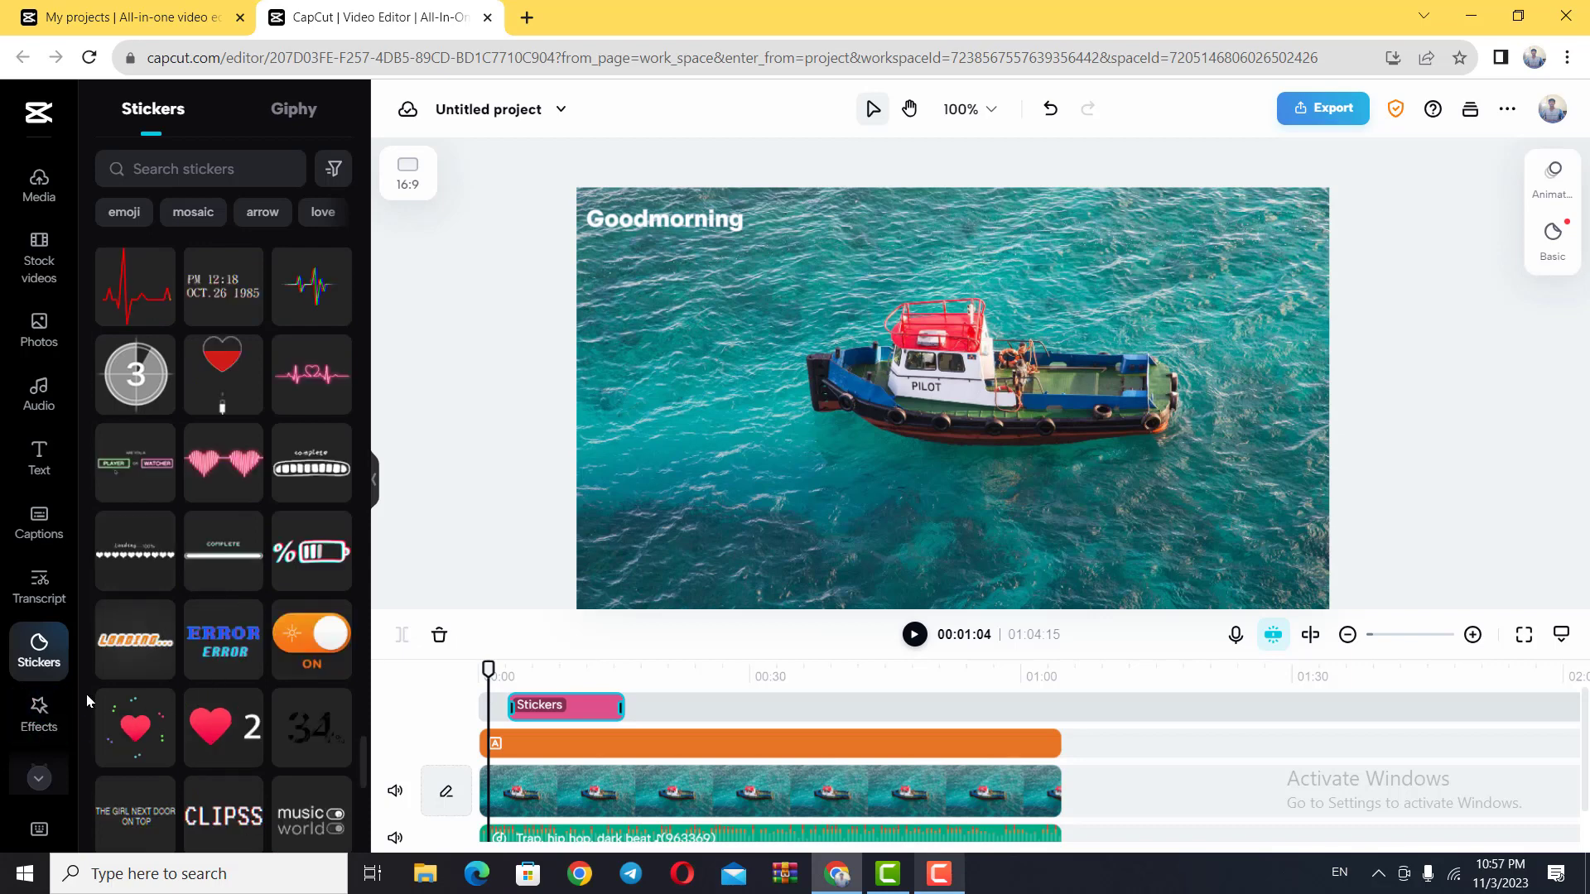
click(43, 722)
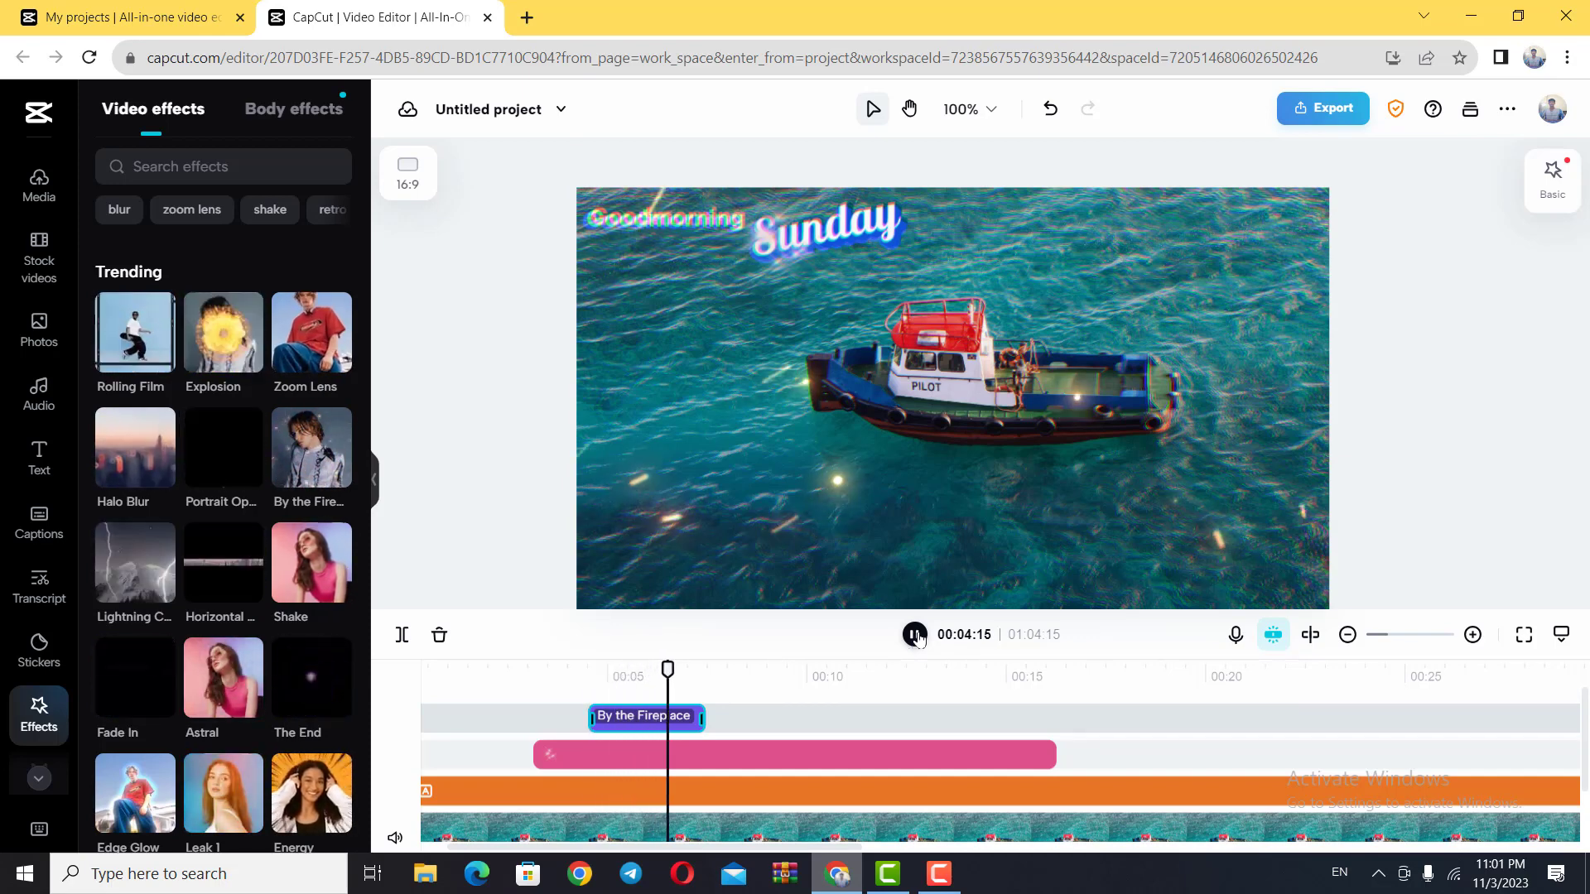
click(914, 635)
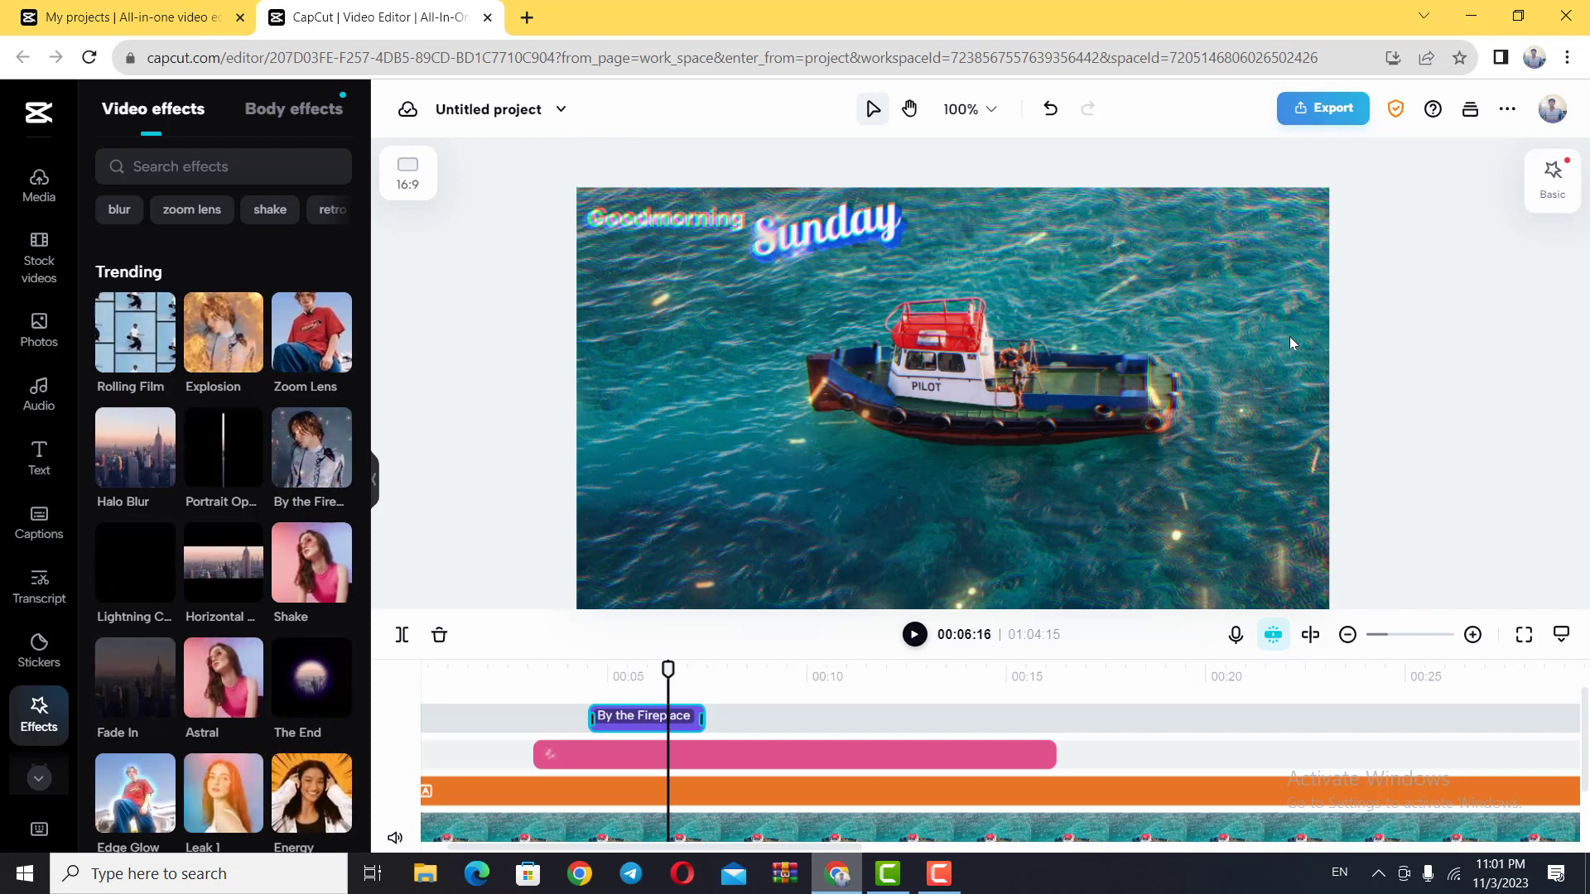
Step: Select the boat photo clip and review its basic blend, opacity and transform settings, dismissing the keyframes tip
scroll(837, 733, down, 2)
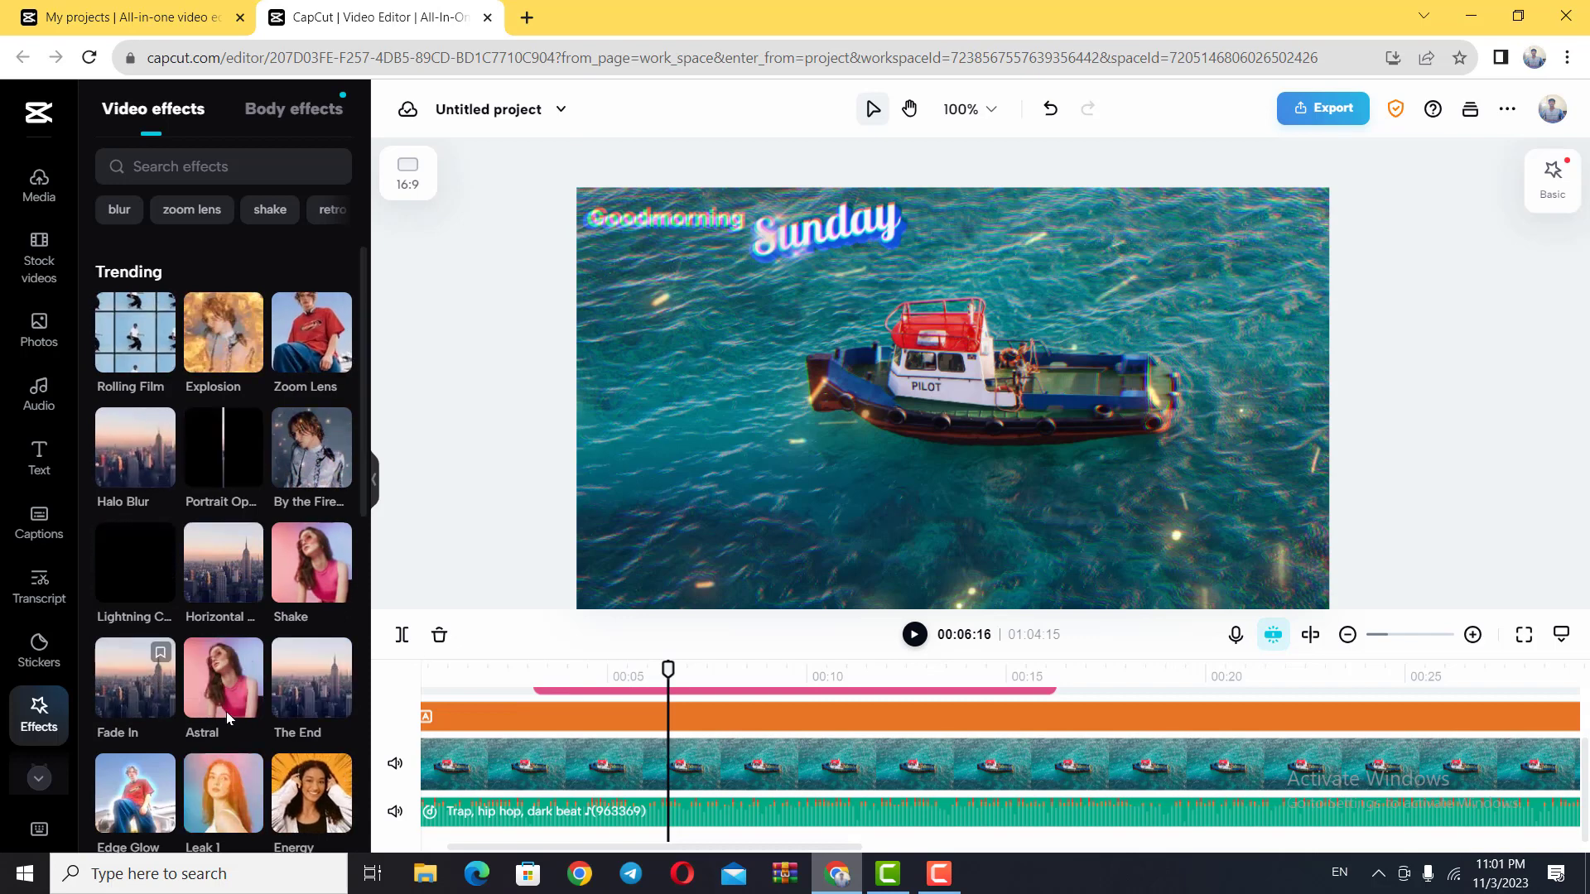
scroll(226, 712, down, 8)
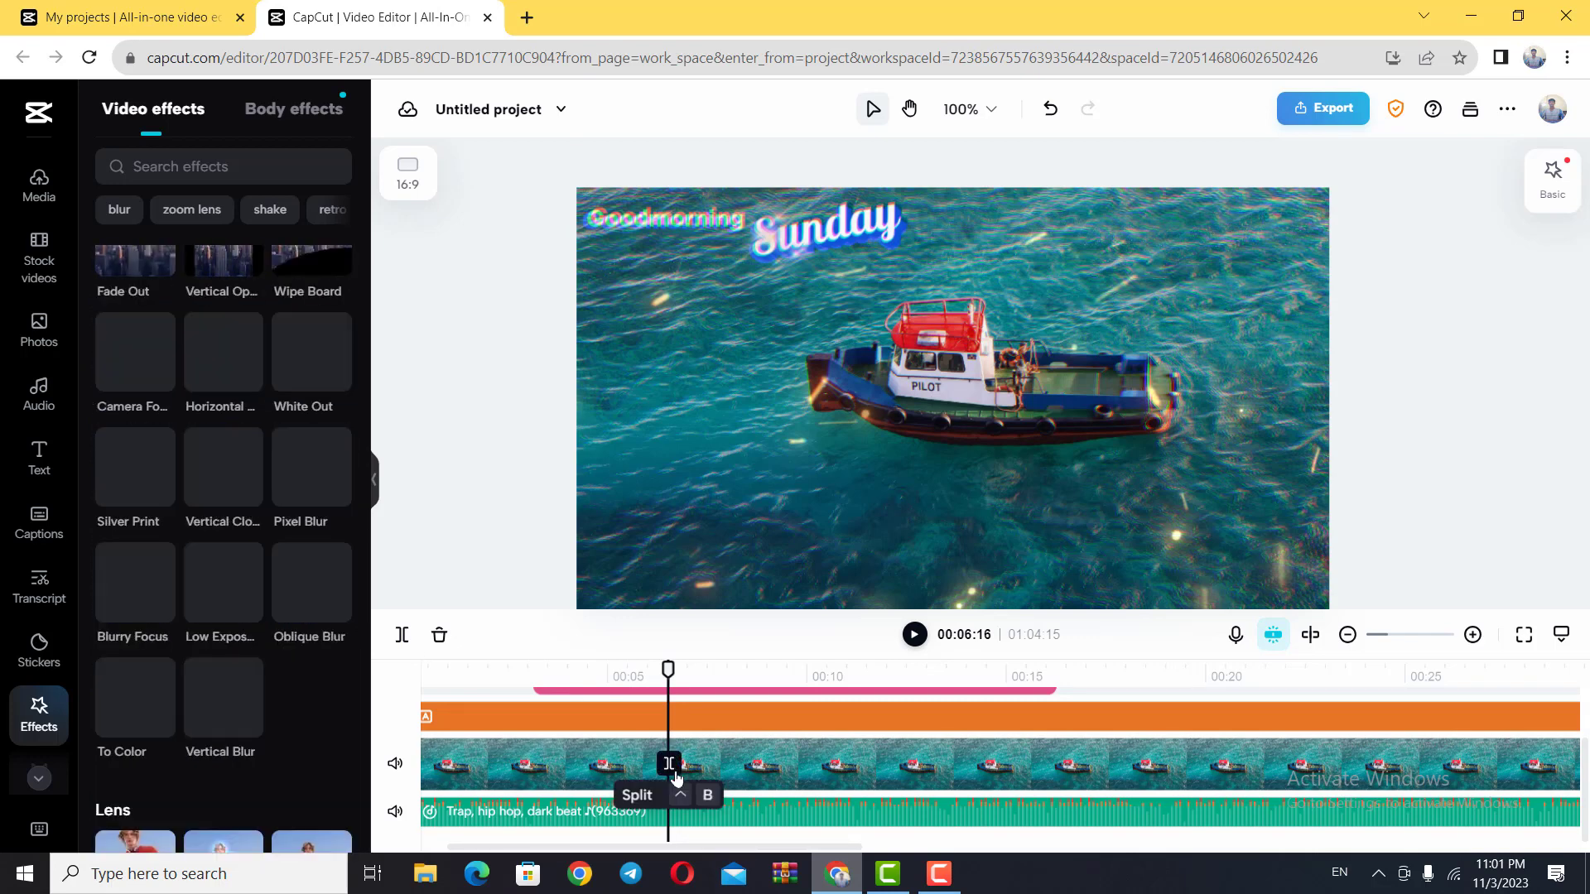
scroll(675, 776, up, 2)
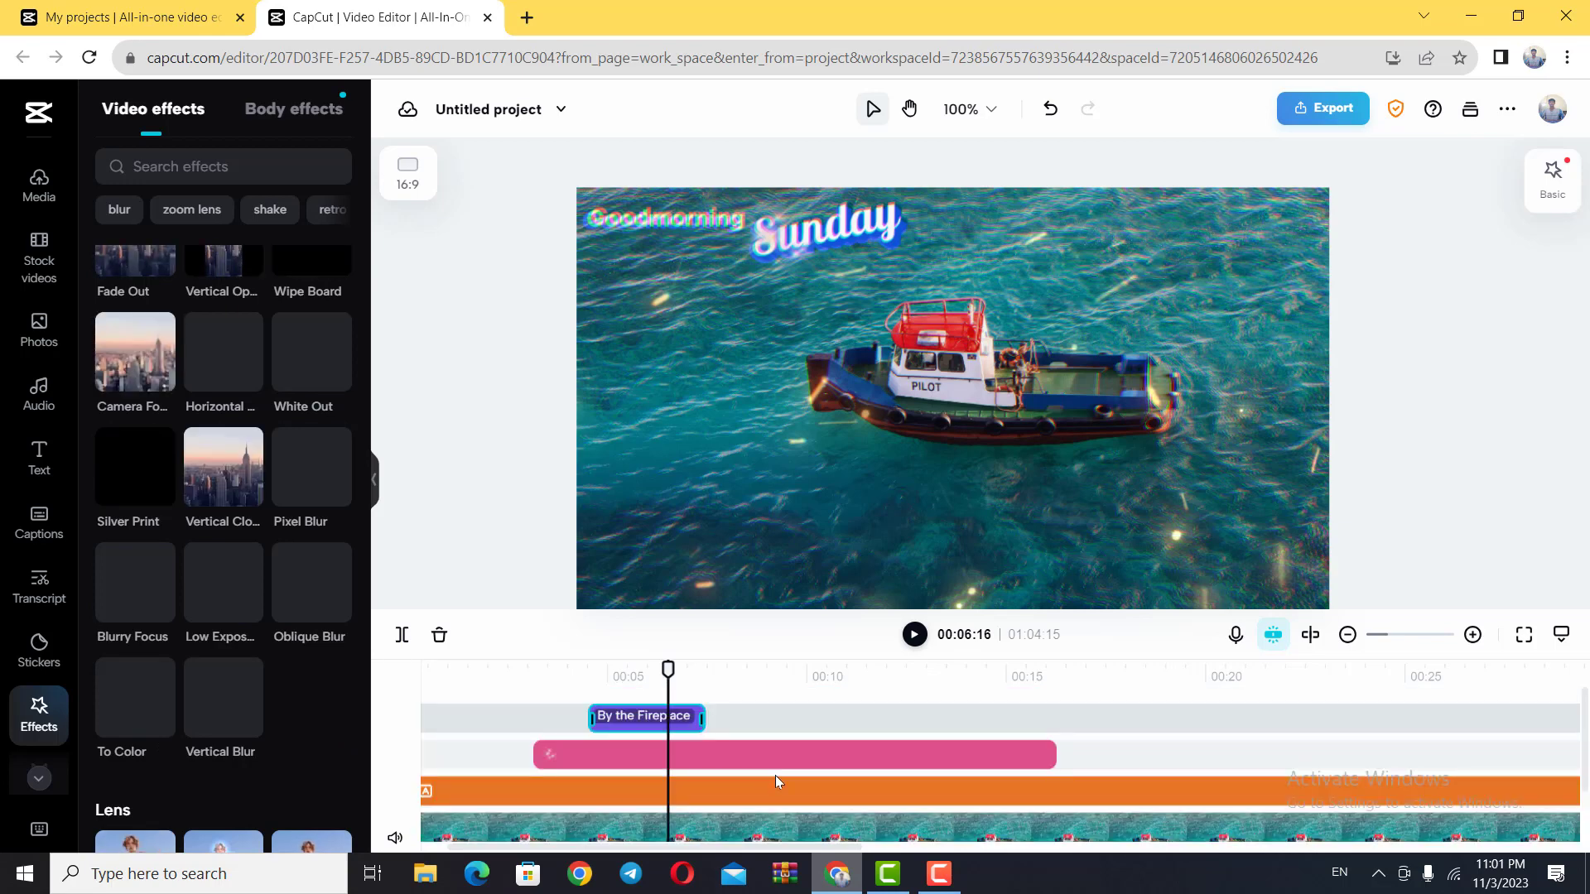
scroll(1094, 775, down, 2)
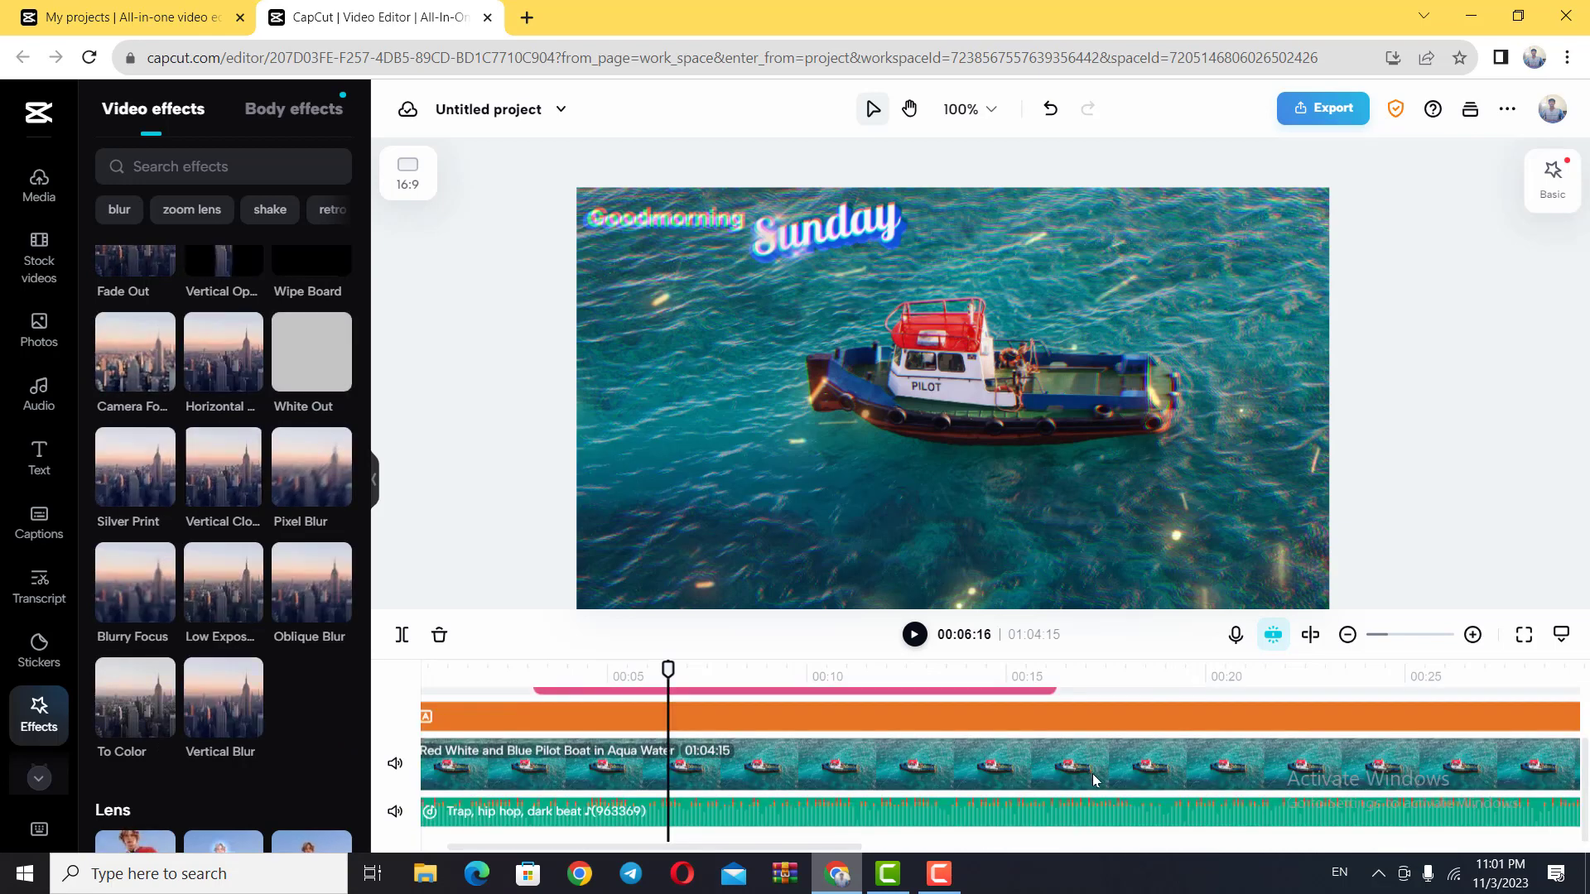
click(1118, 765)
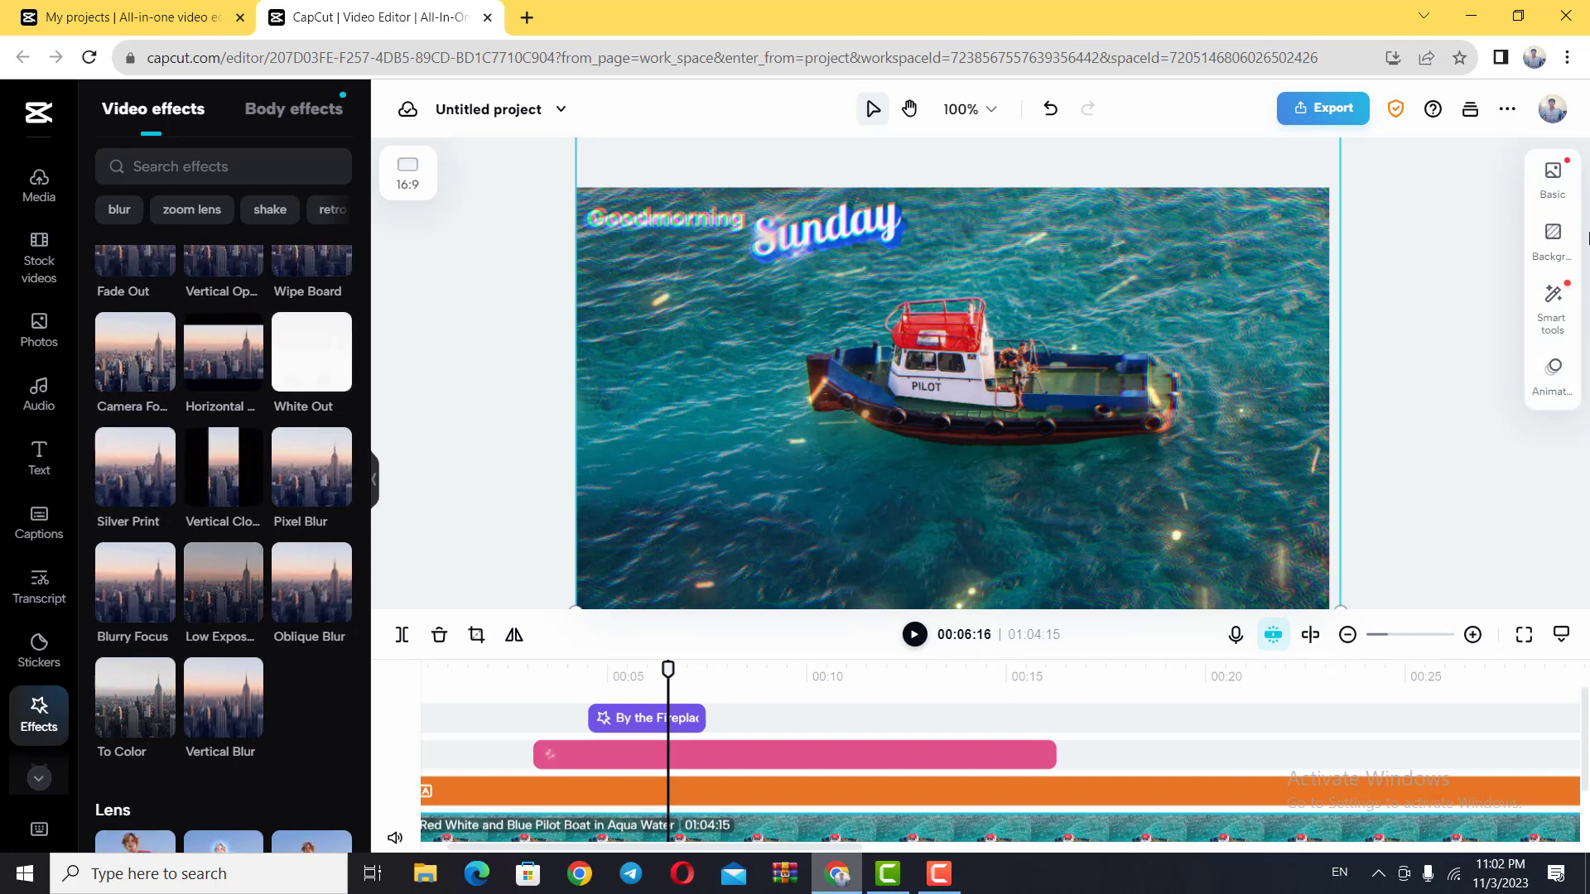
click(1556, 189)
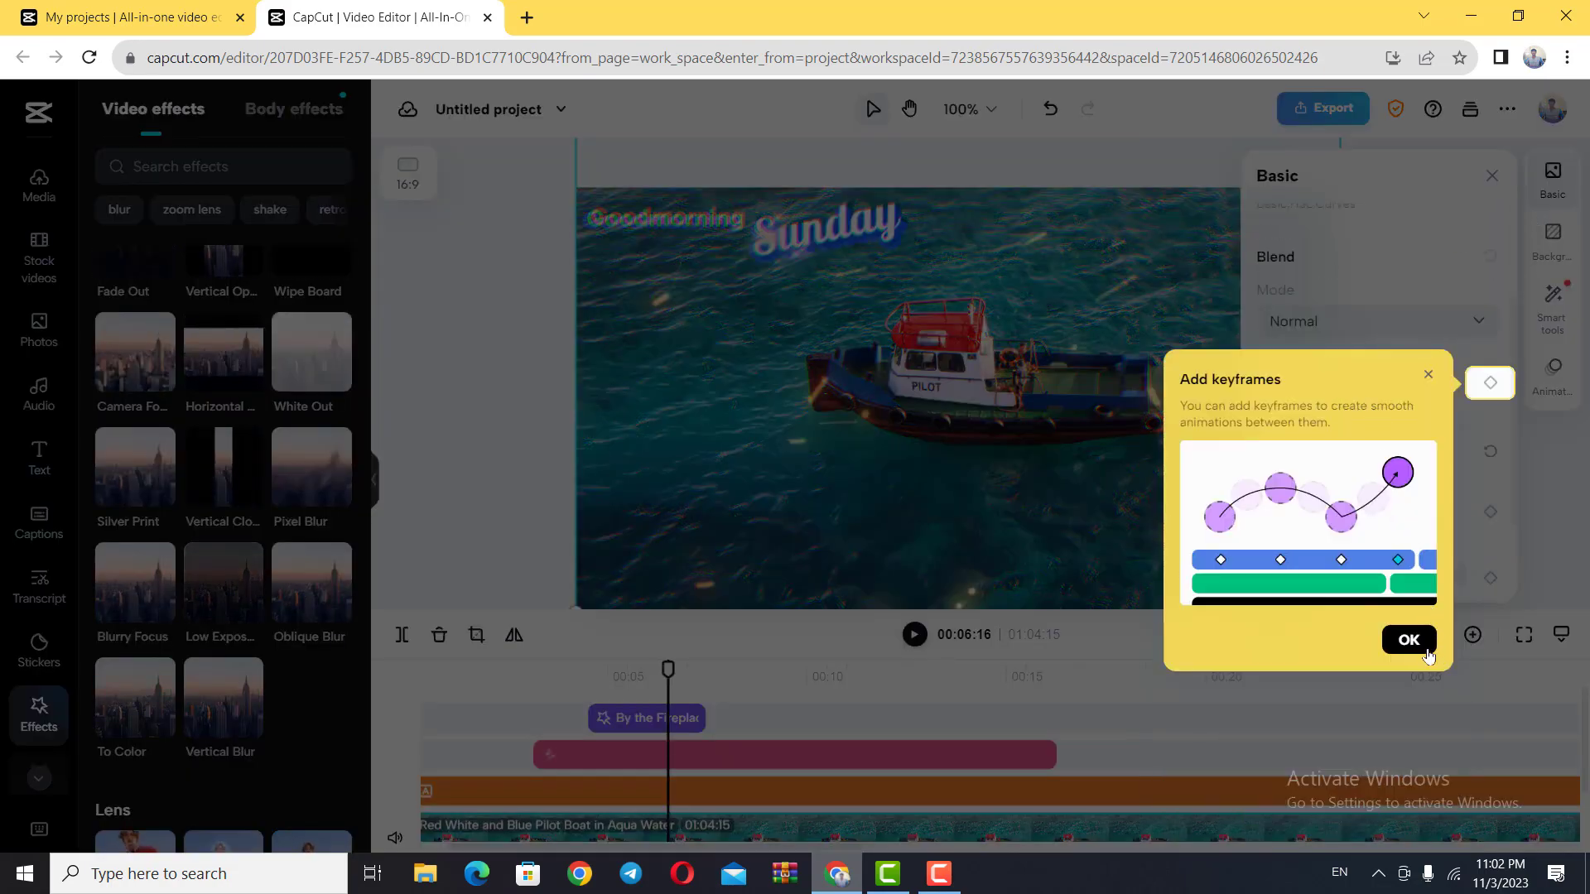
click(1408, 640)
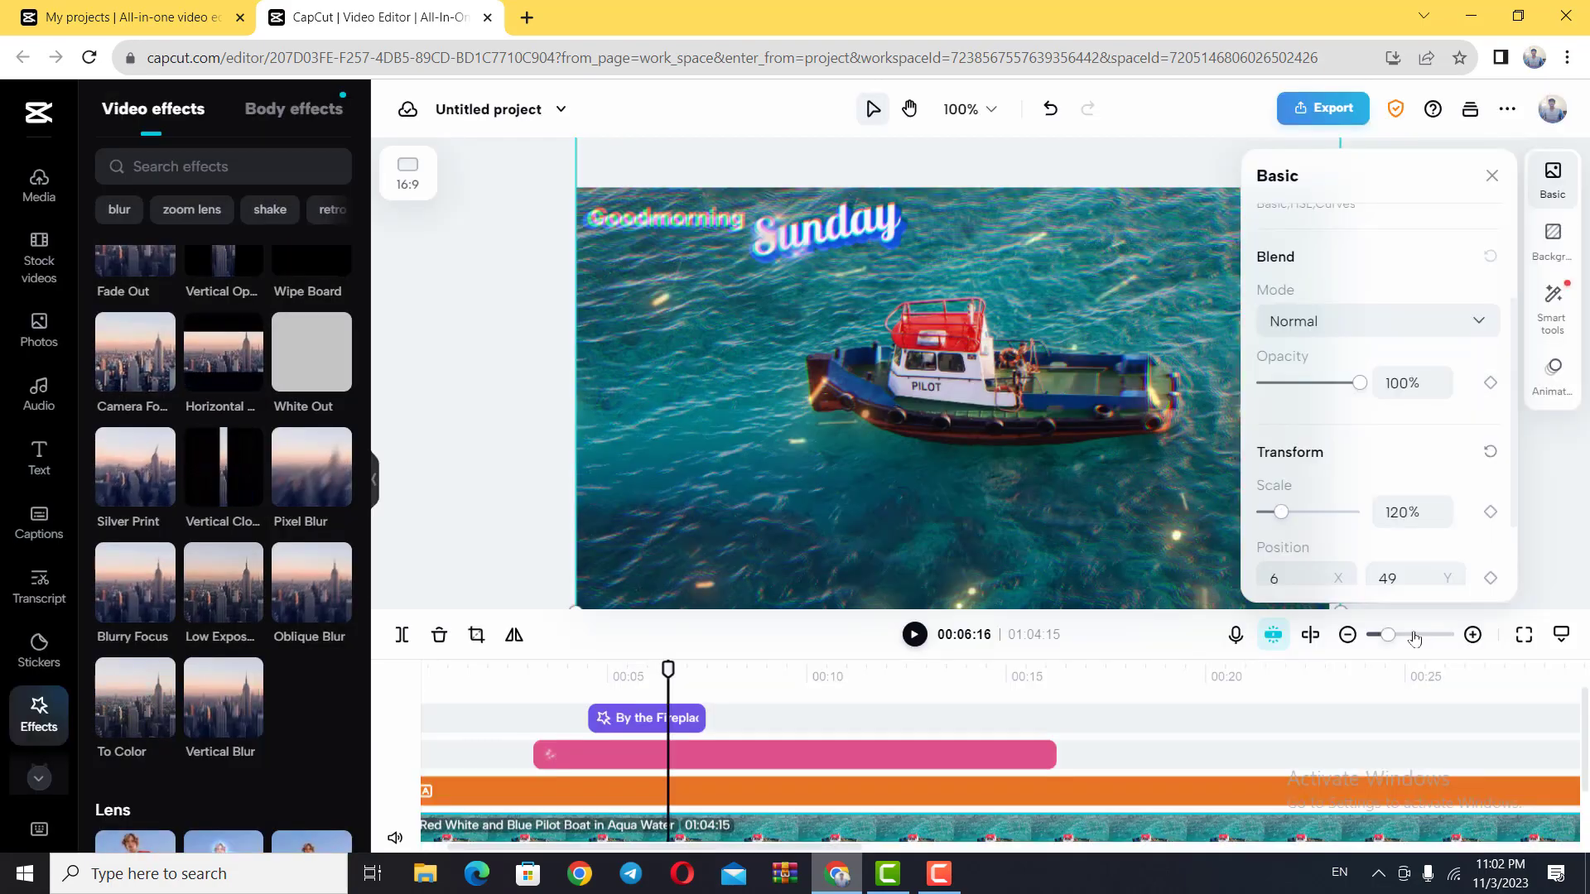
scroll(1304, 352, up, 2)
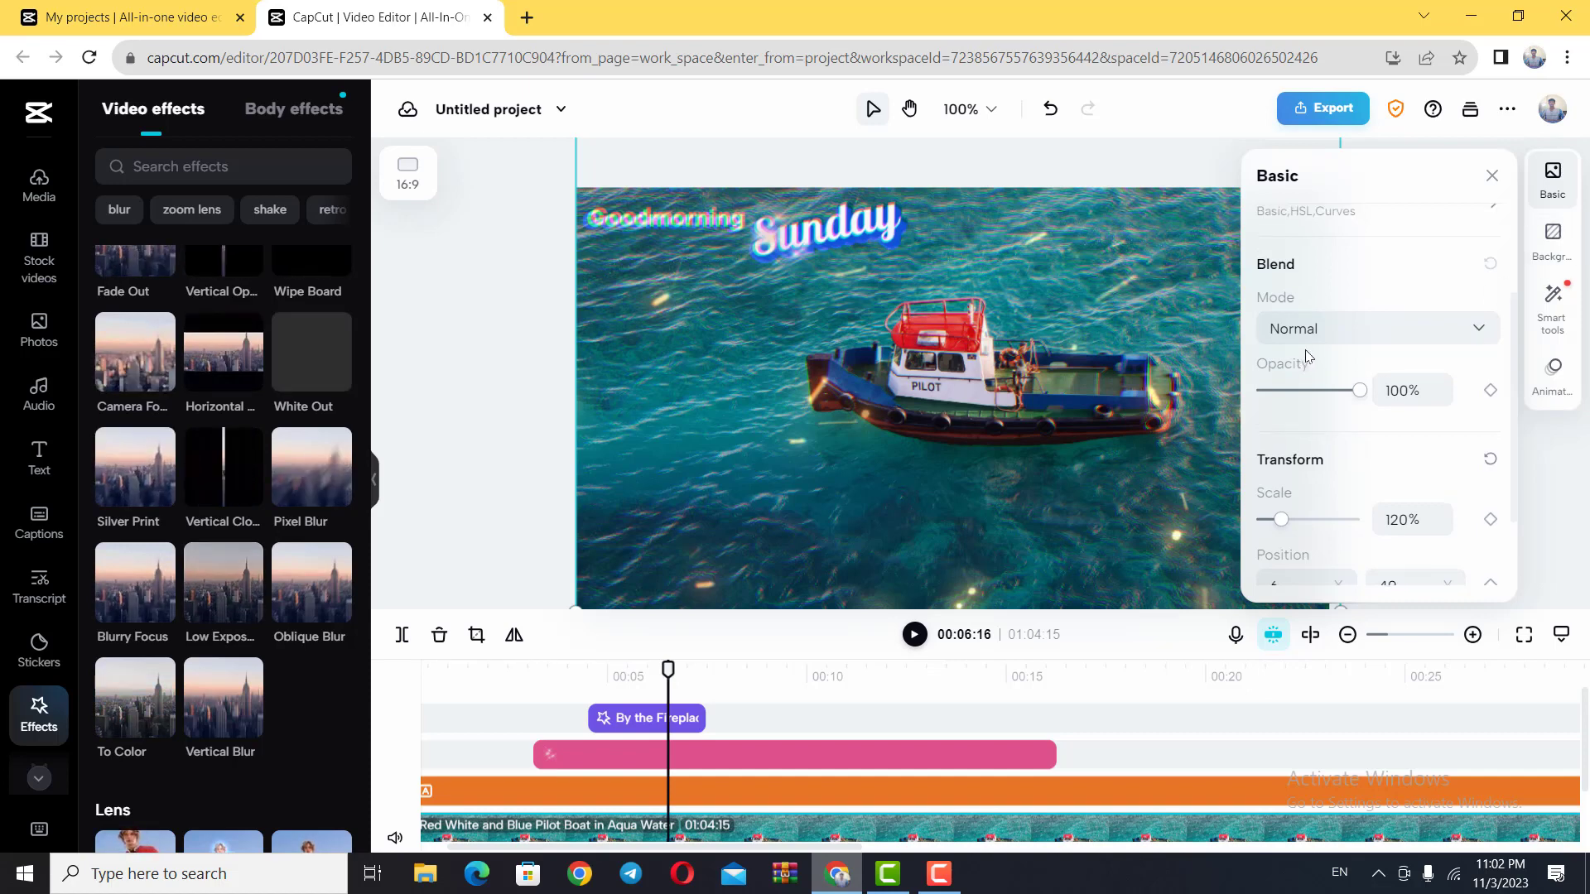
scroll(1306, 356, down, 3)
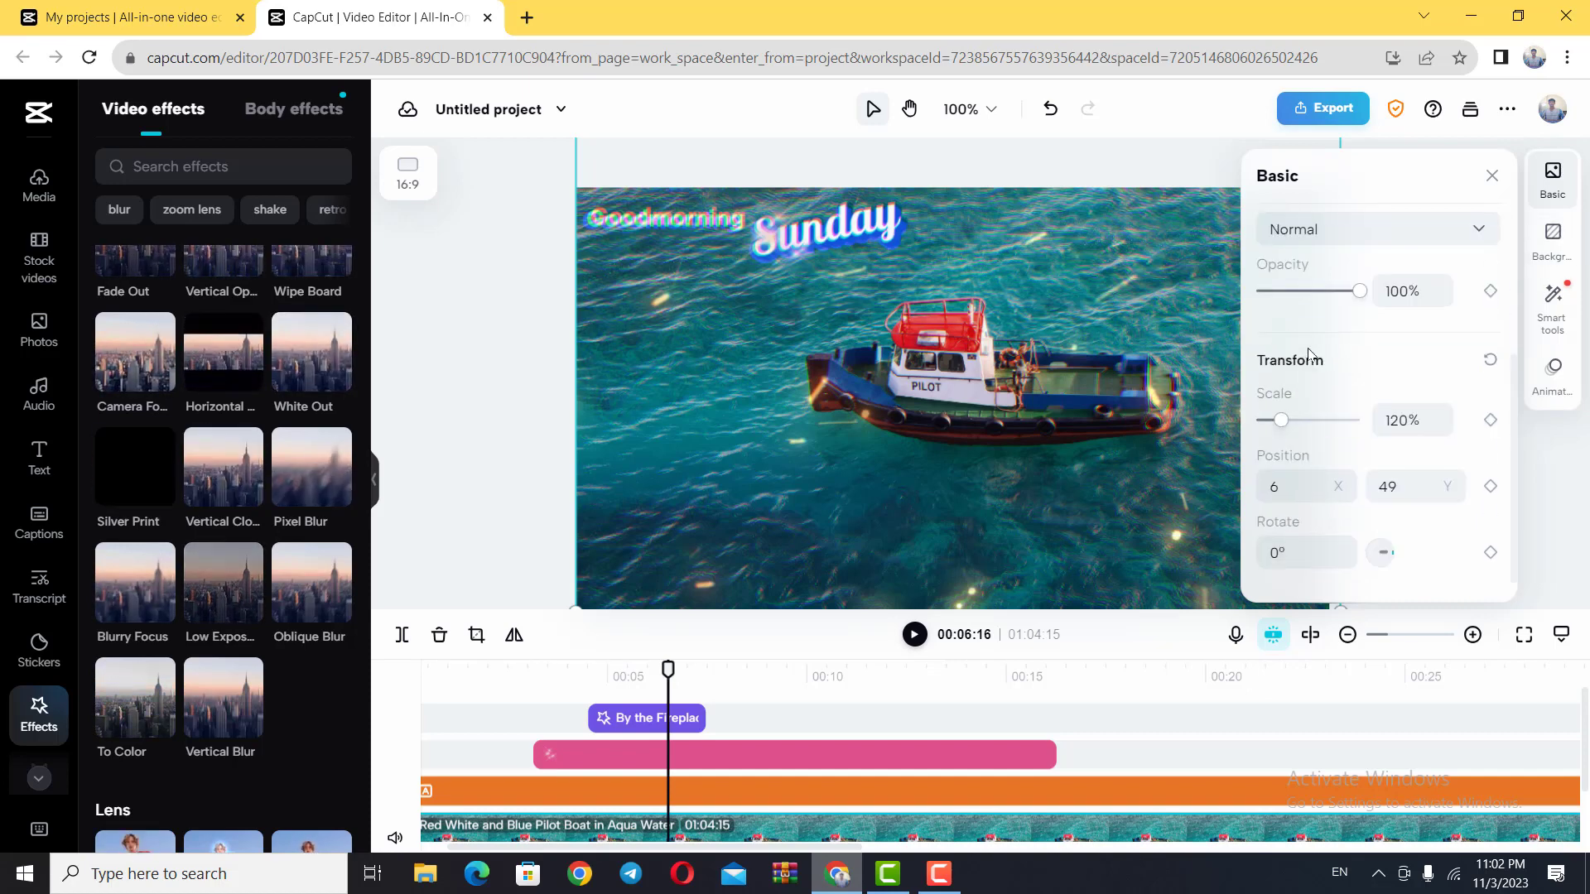
Step: Examine the background color choices and the smart tools offered for the boat photo
click(1553, 243)
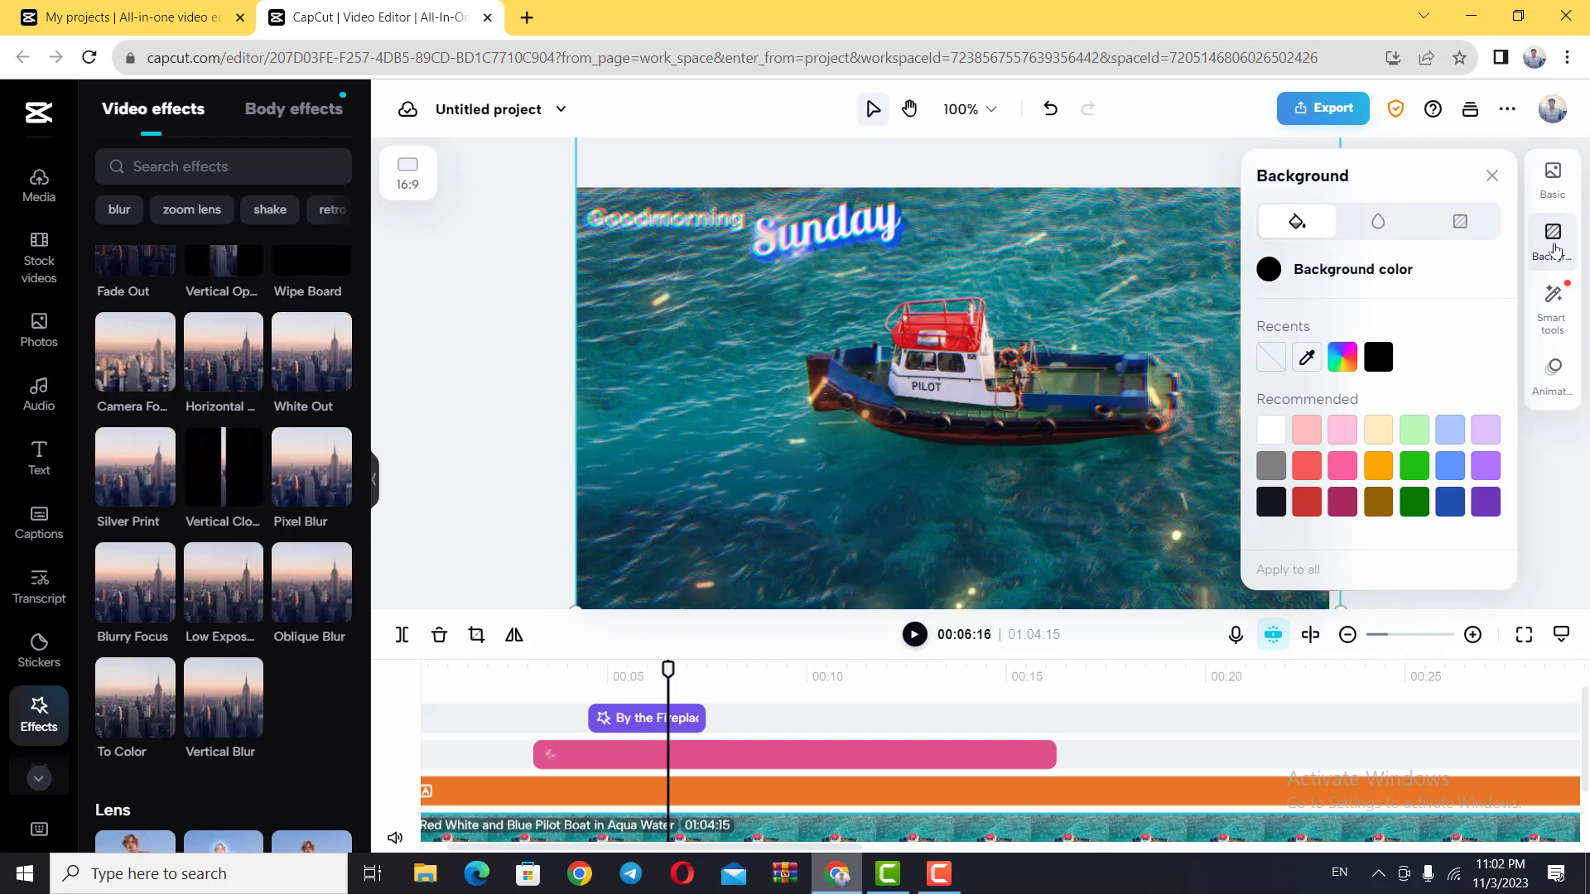
click(1551, 319)
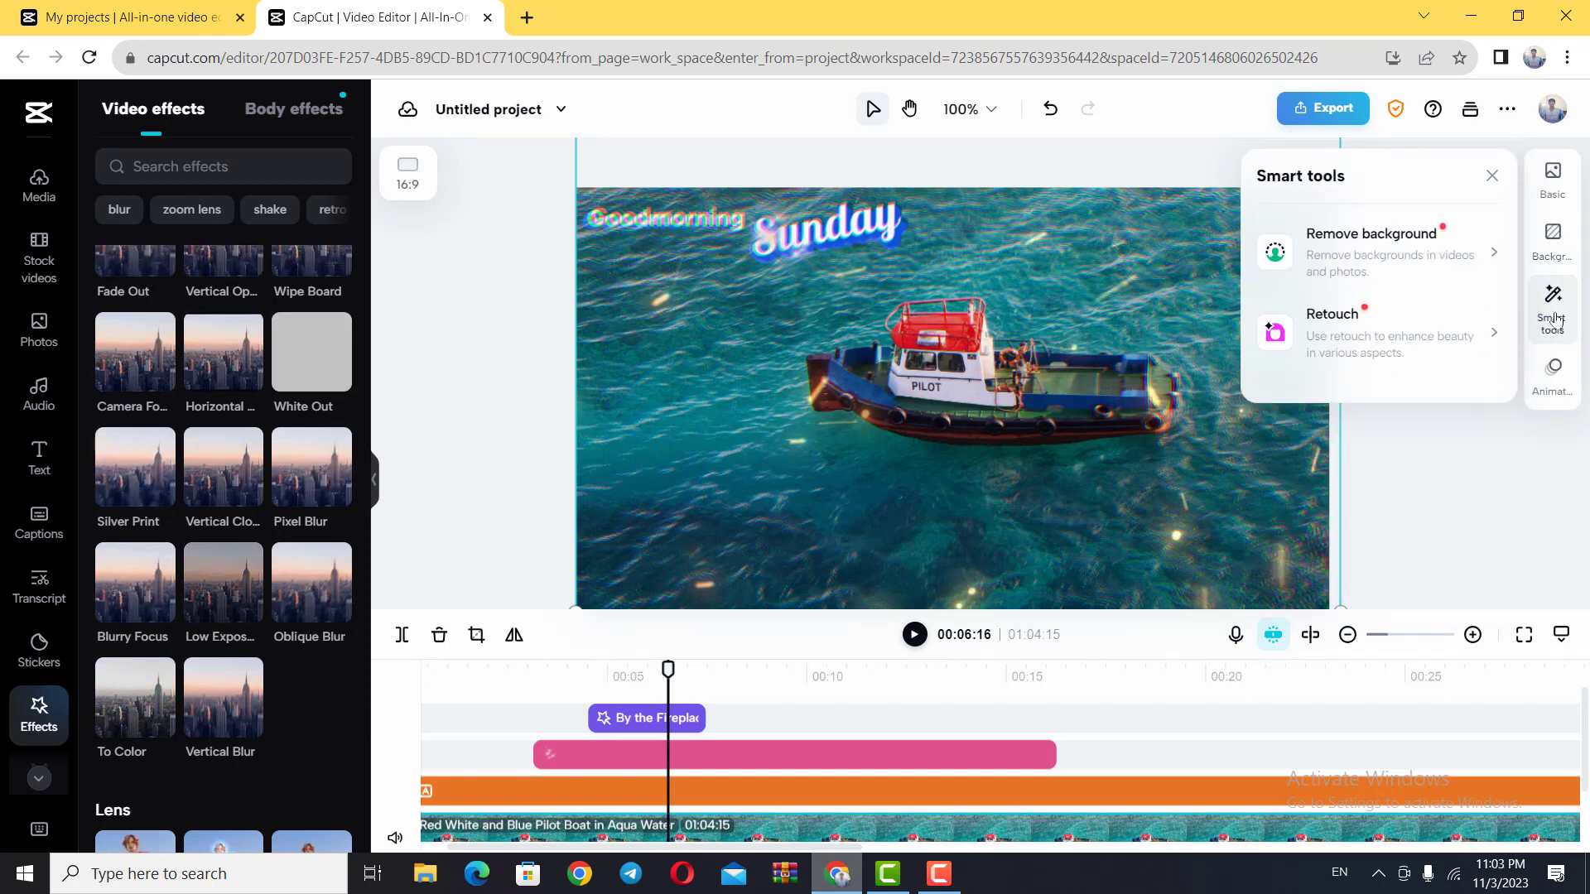
click(1553, 321)
click(1553, 321)
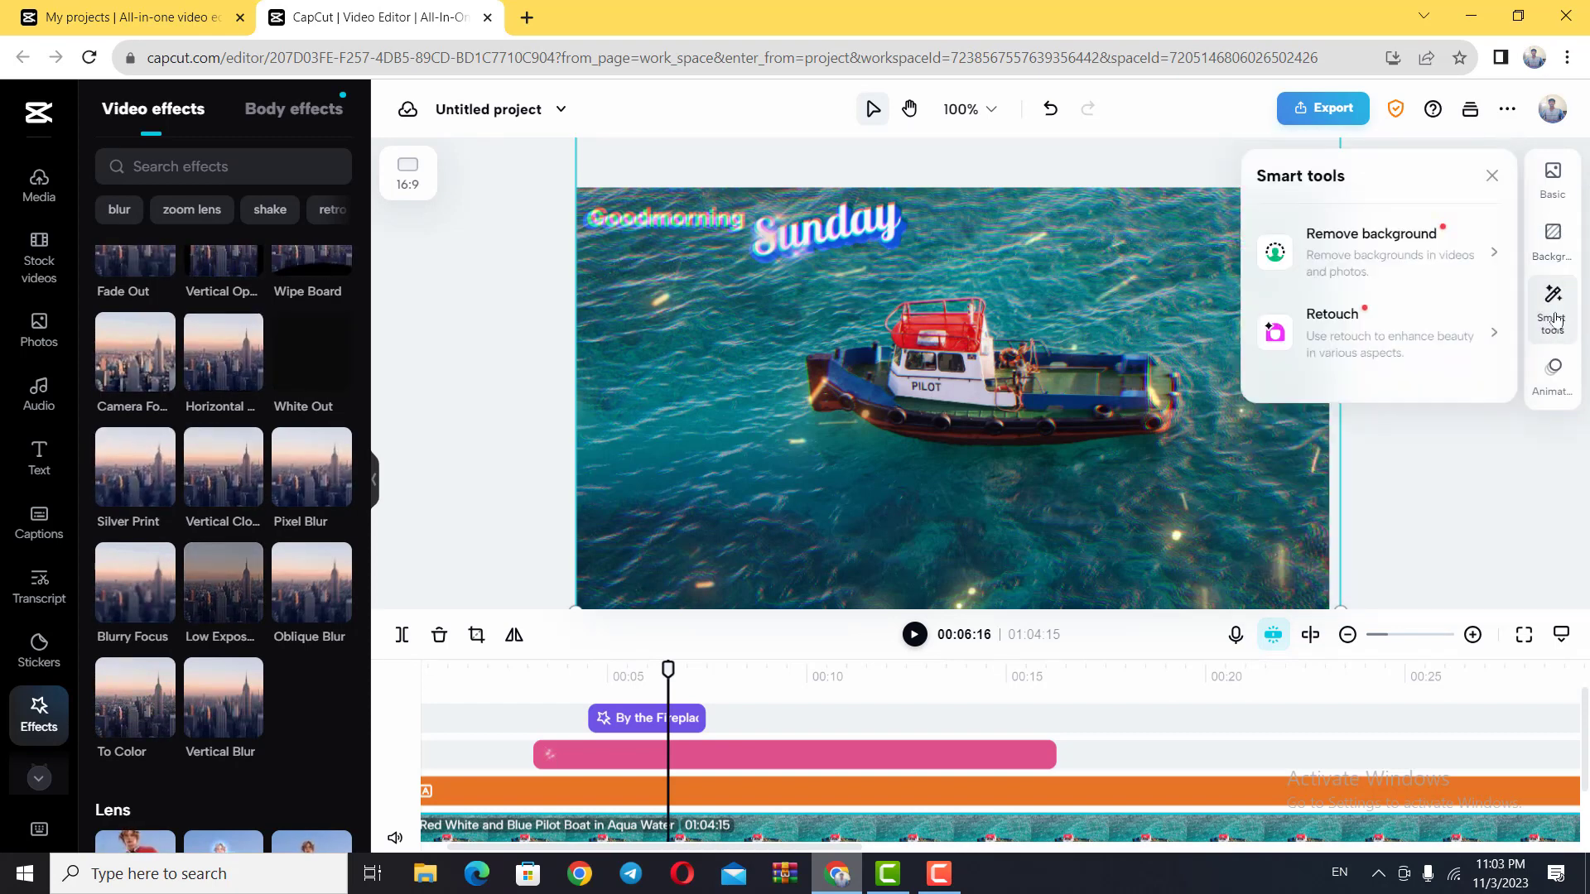
Step: Try automatic background removal on the boat photo, and restore the original sea background
click(1438, 255)
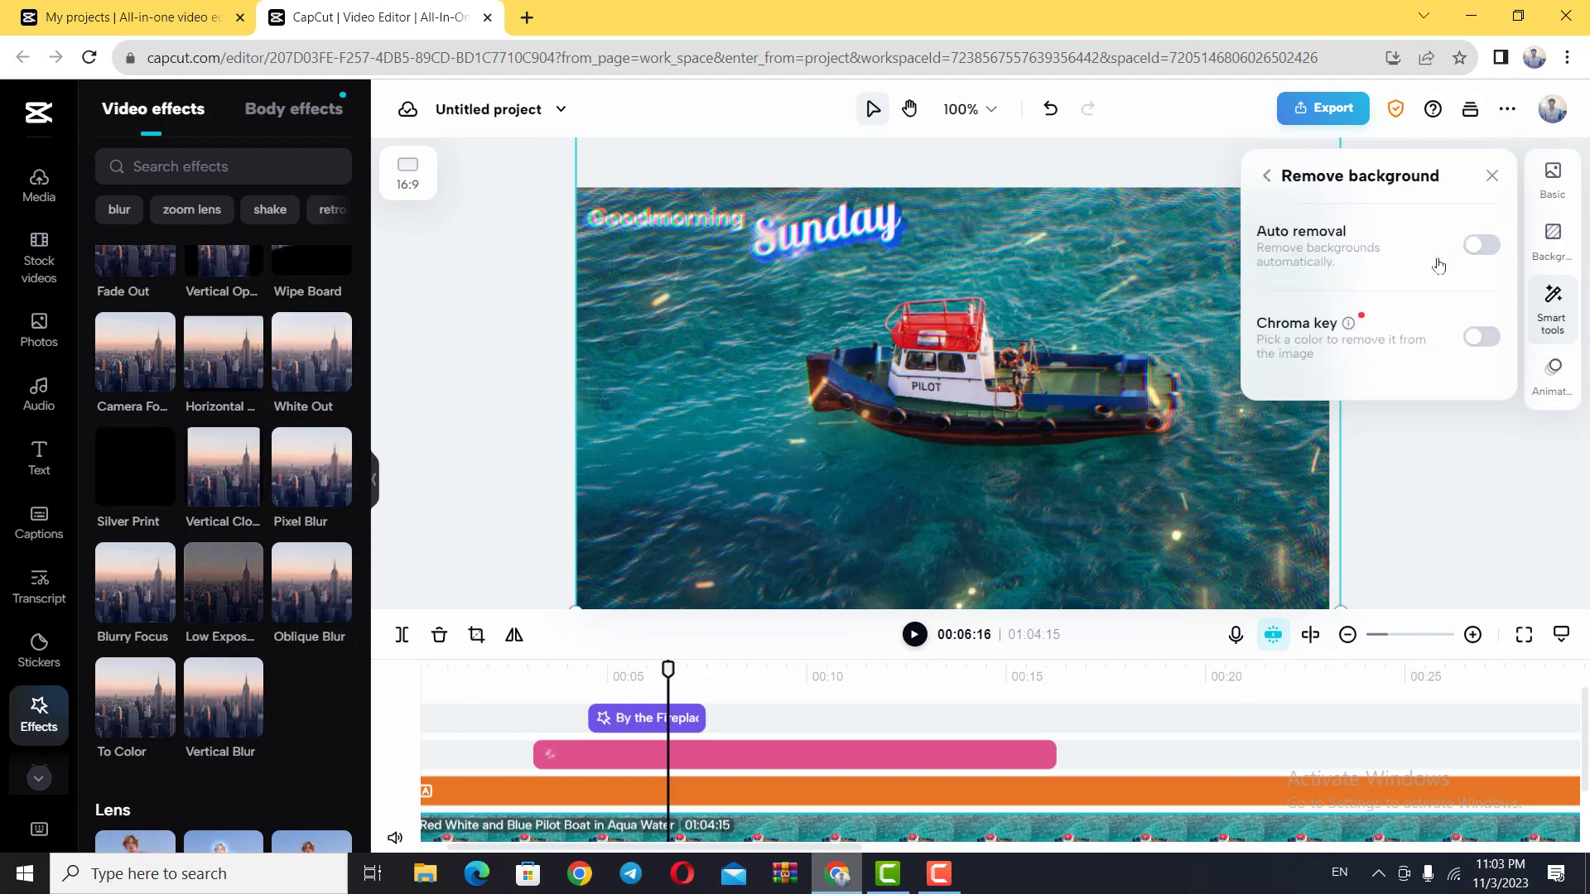
click(1484, 249)
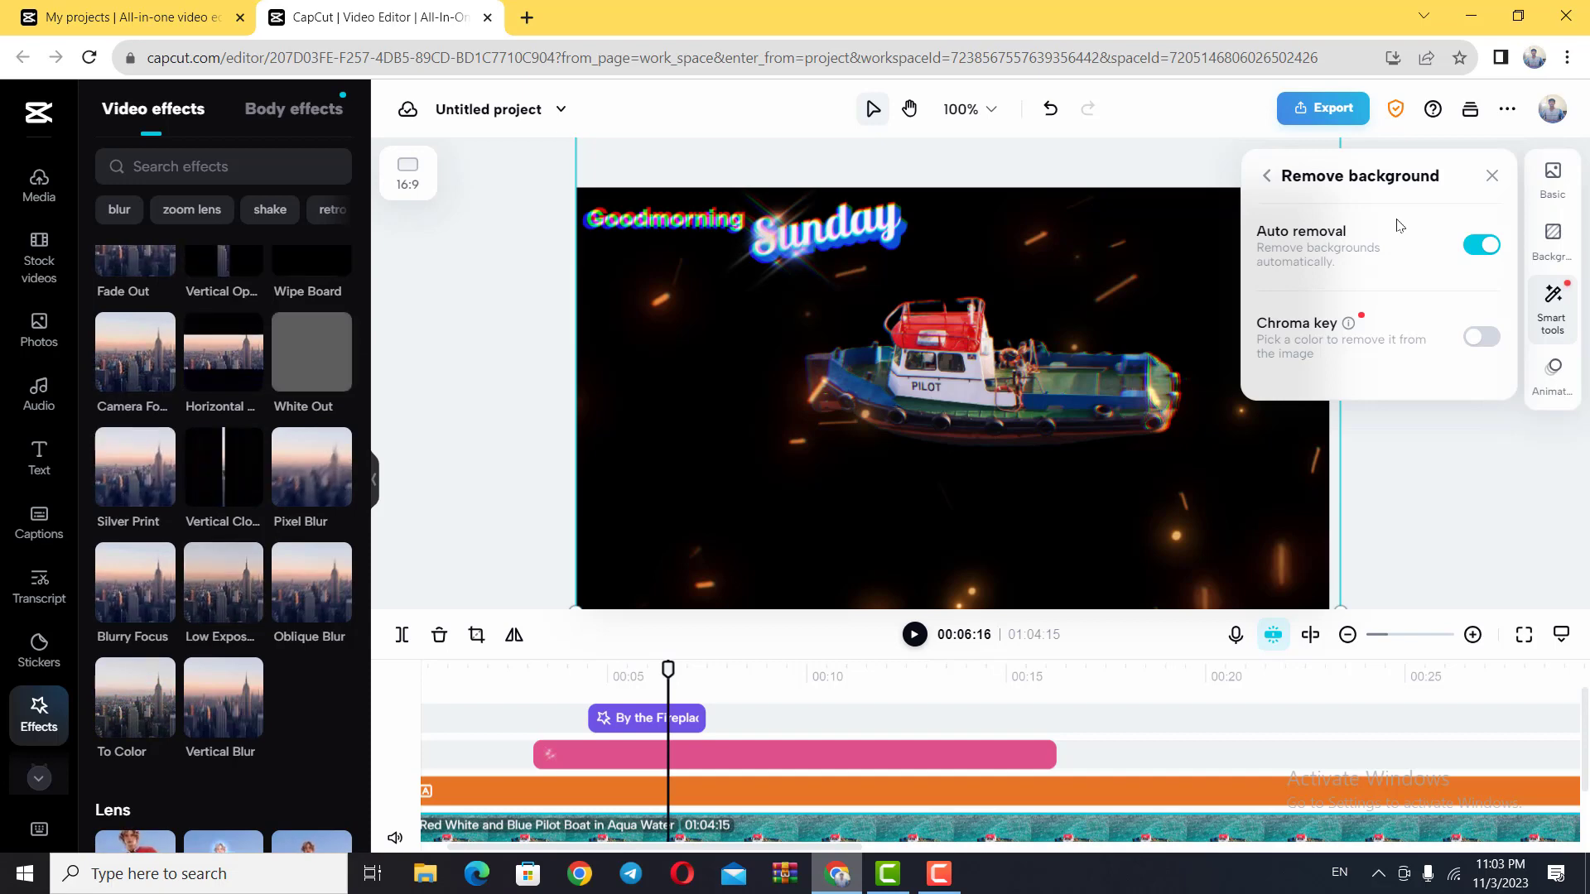
click(1476, 247)
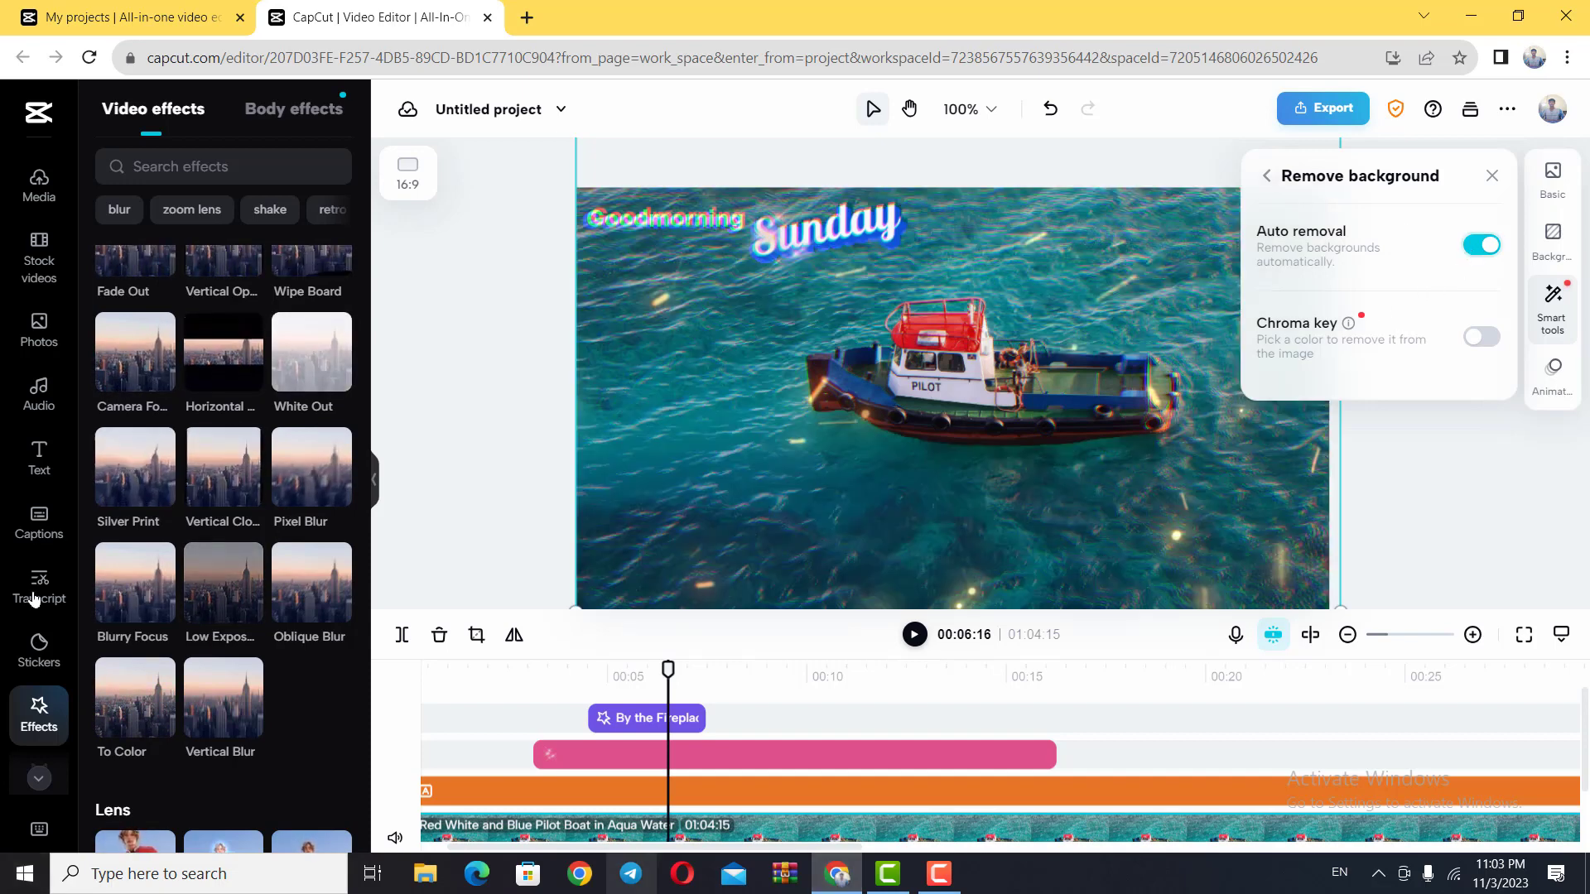
click(1465, 502)
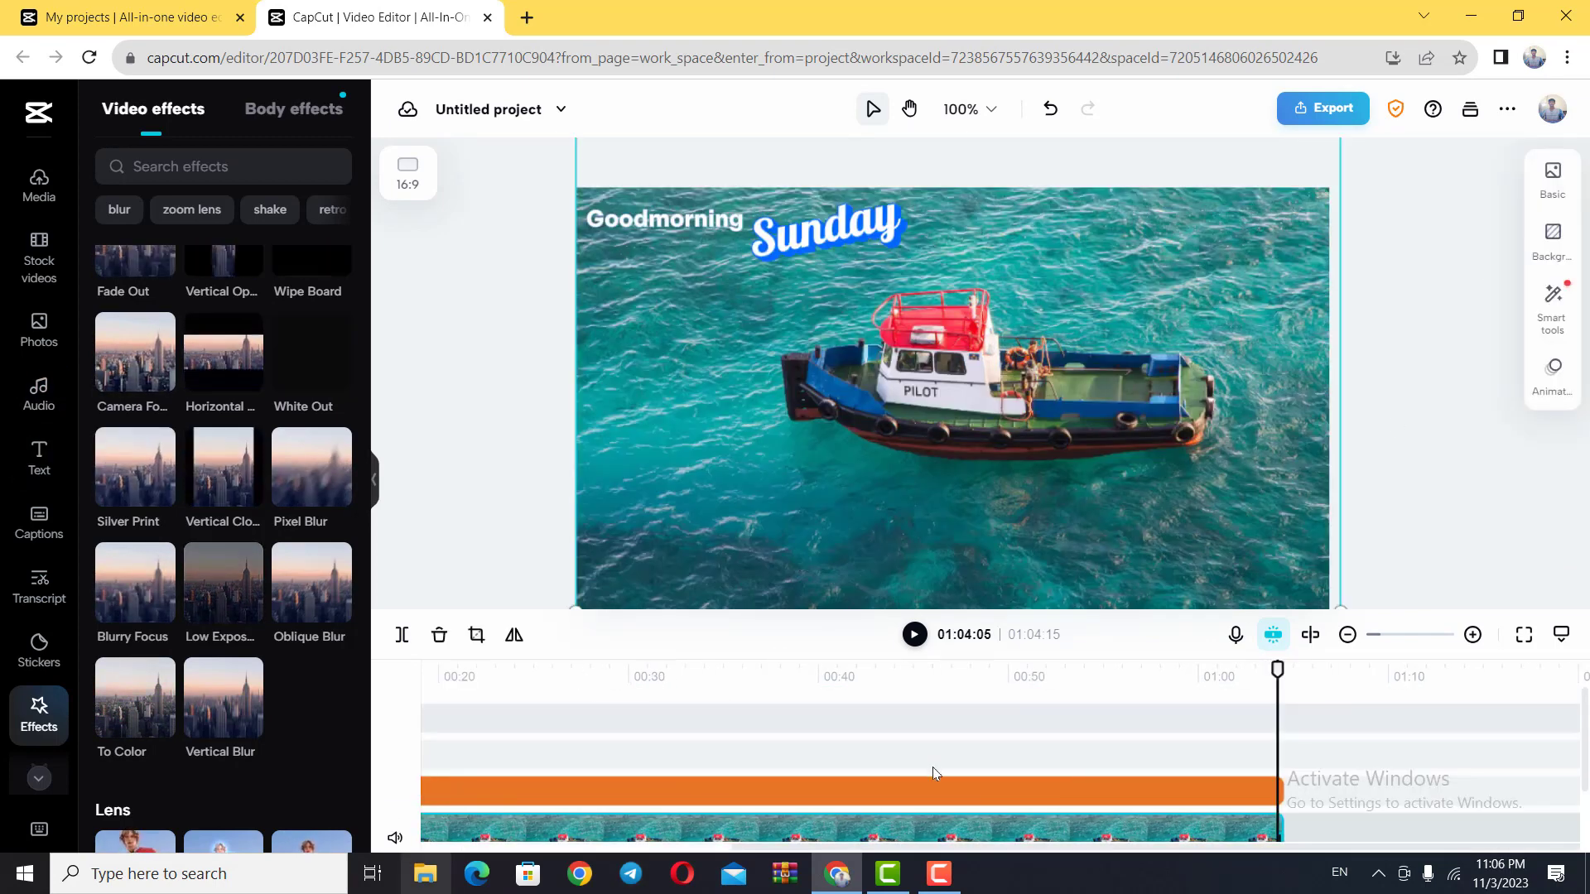
scroll(936, 768, down, 2)
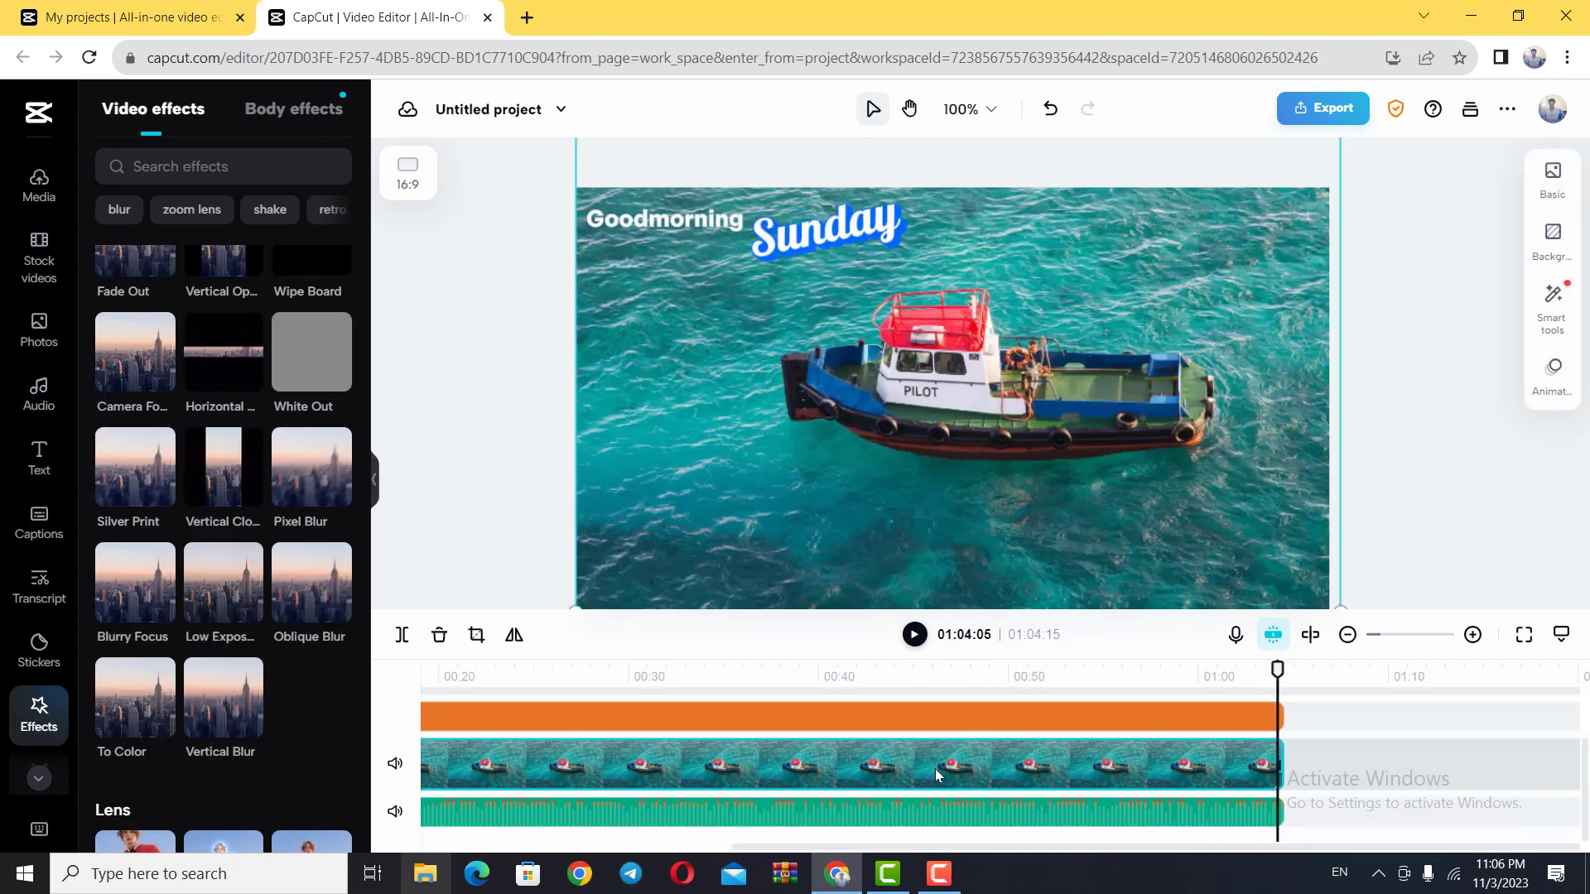
scroll(936, 770, up, 2)
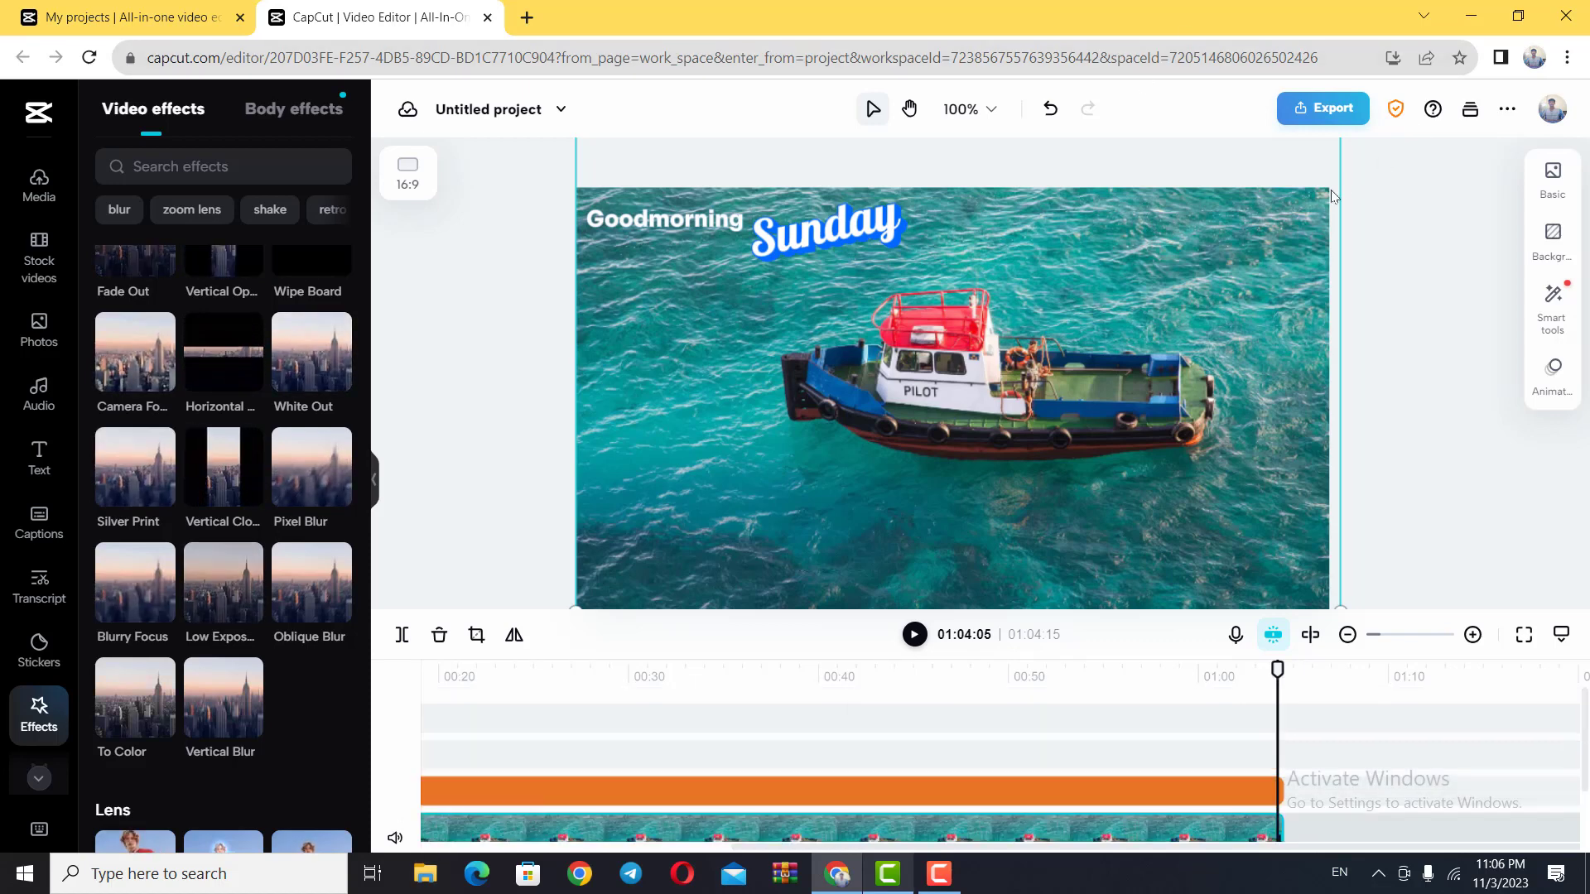
Step: Configure the video's download export with High quality, keeping the 720p resolution and 30fps frame rate
click(1327, 113)
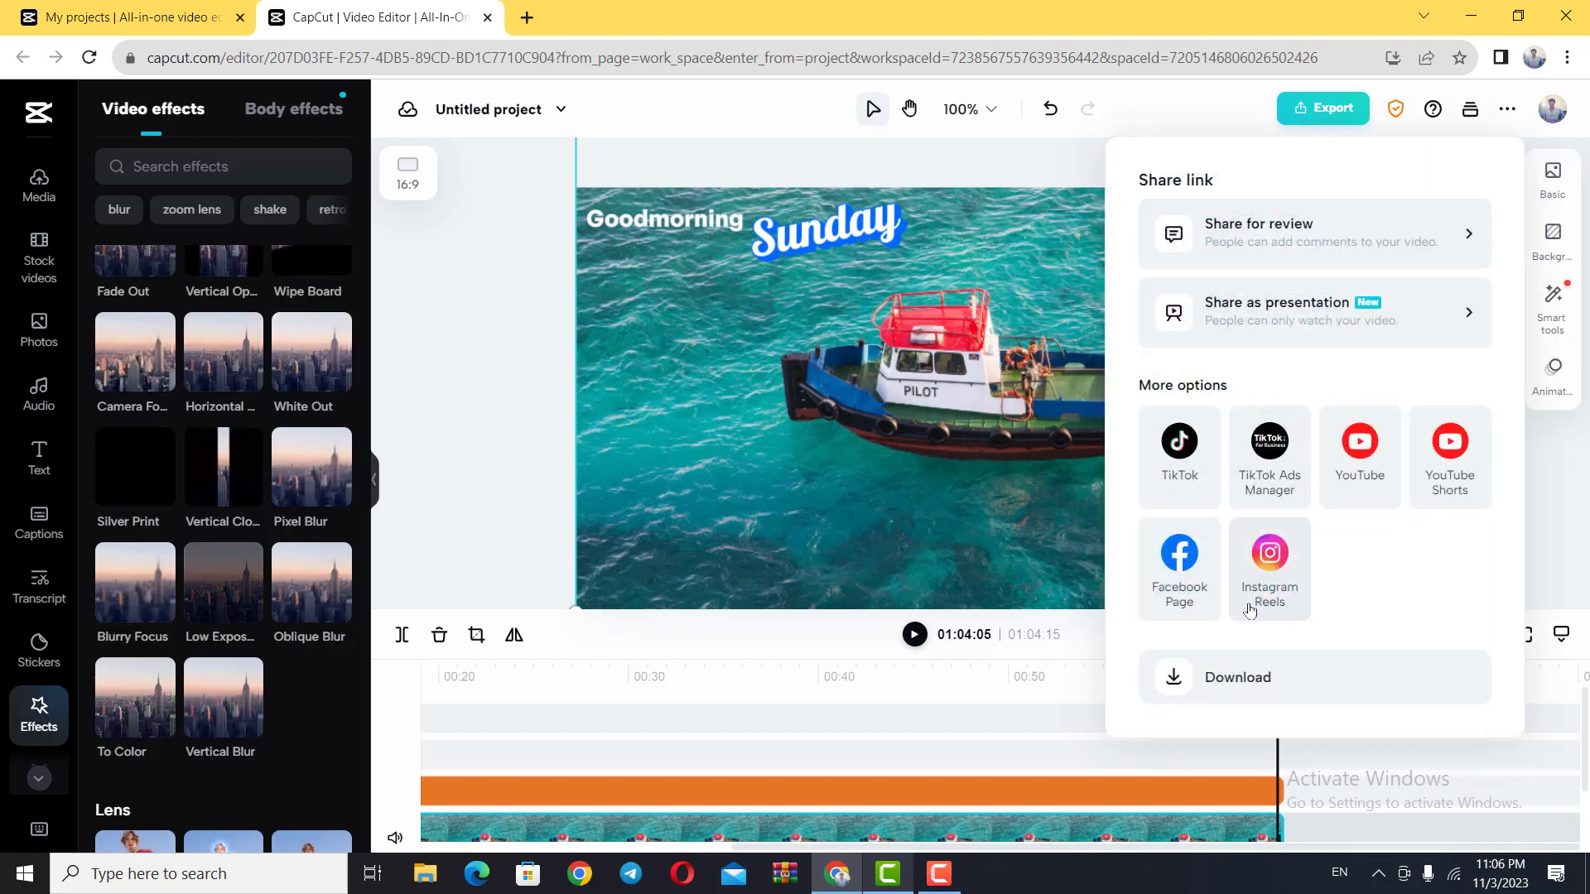
click(1212, 678)
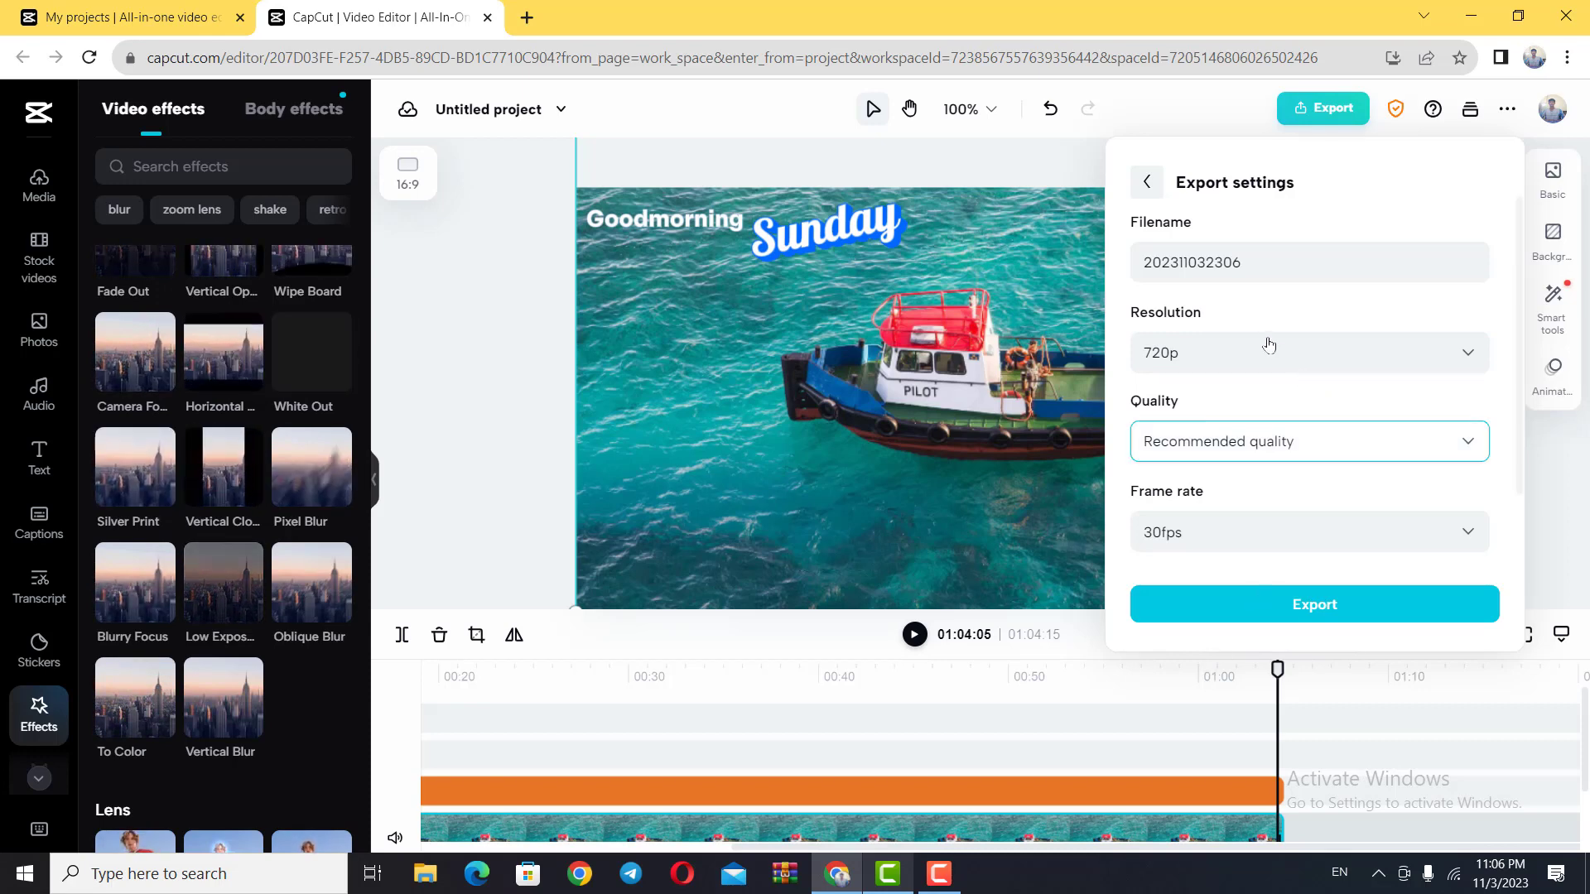
click(1450, 364)
click(1450, 364)
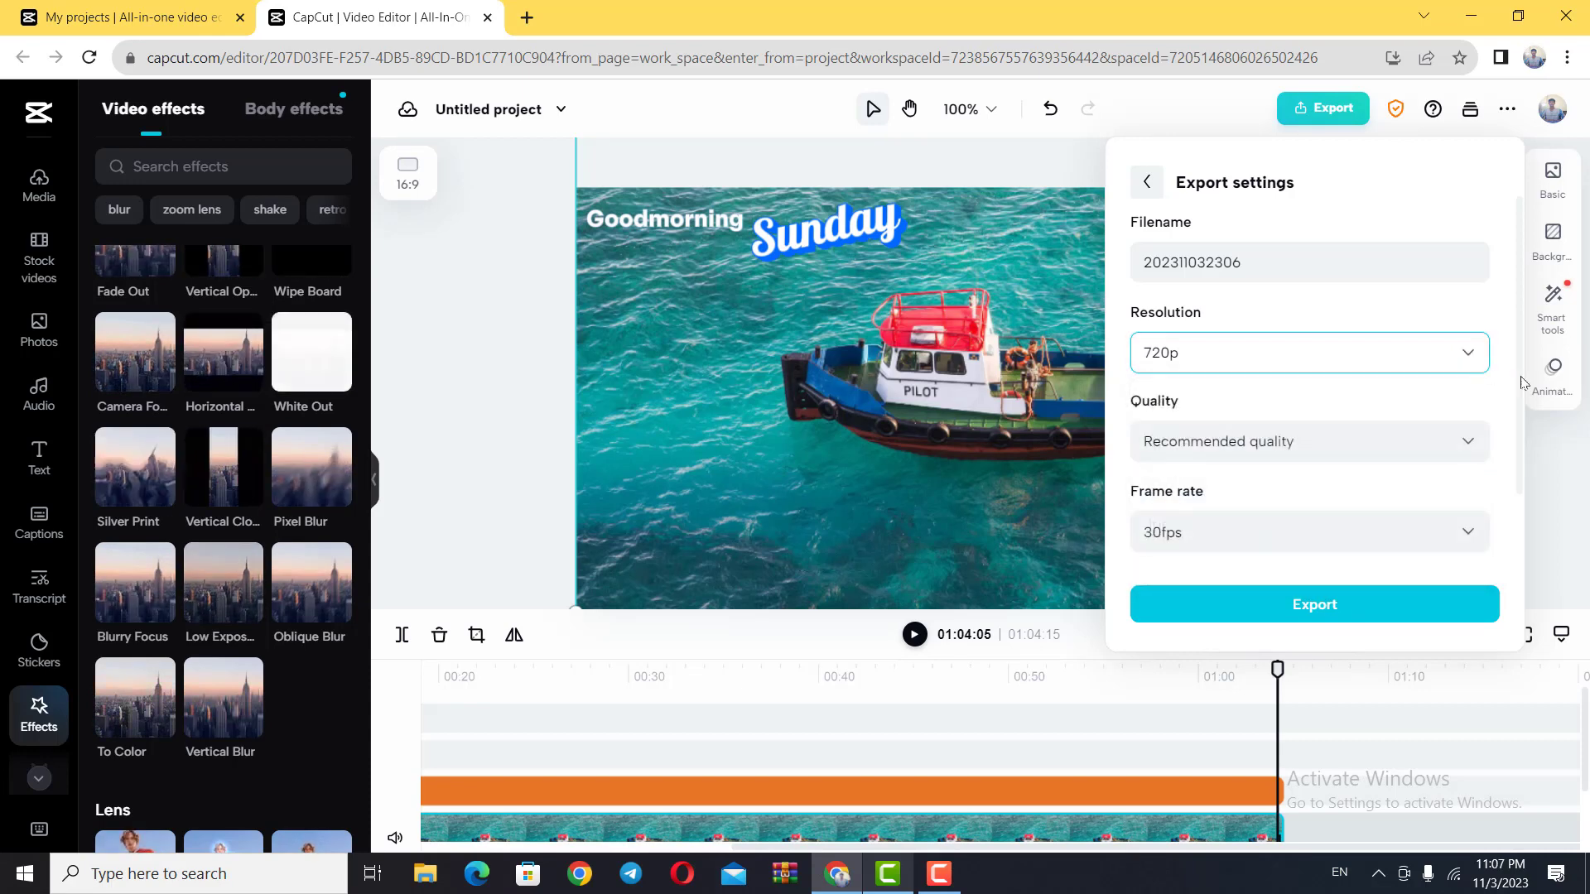
click(1464, 442)
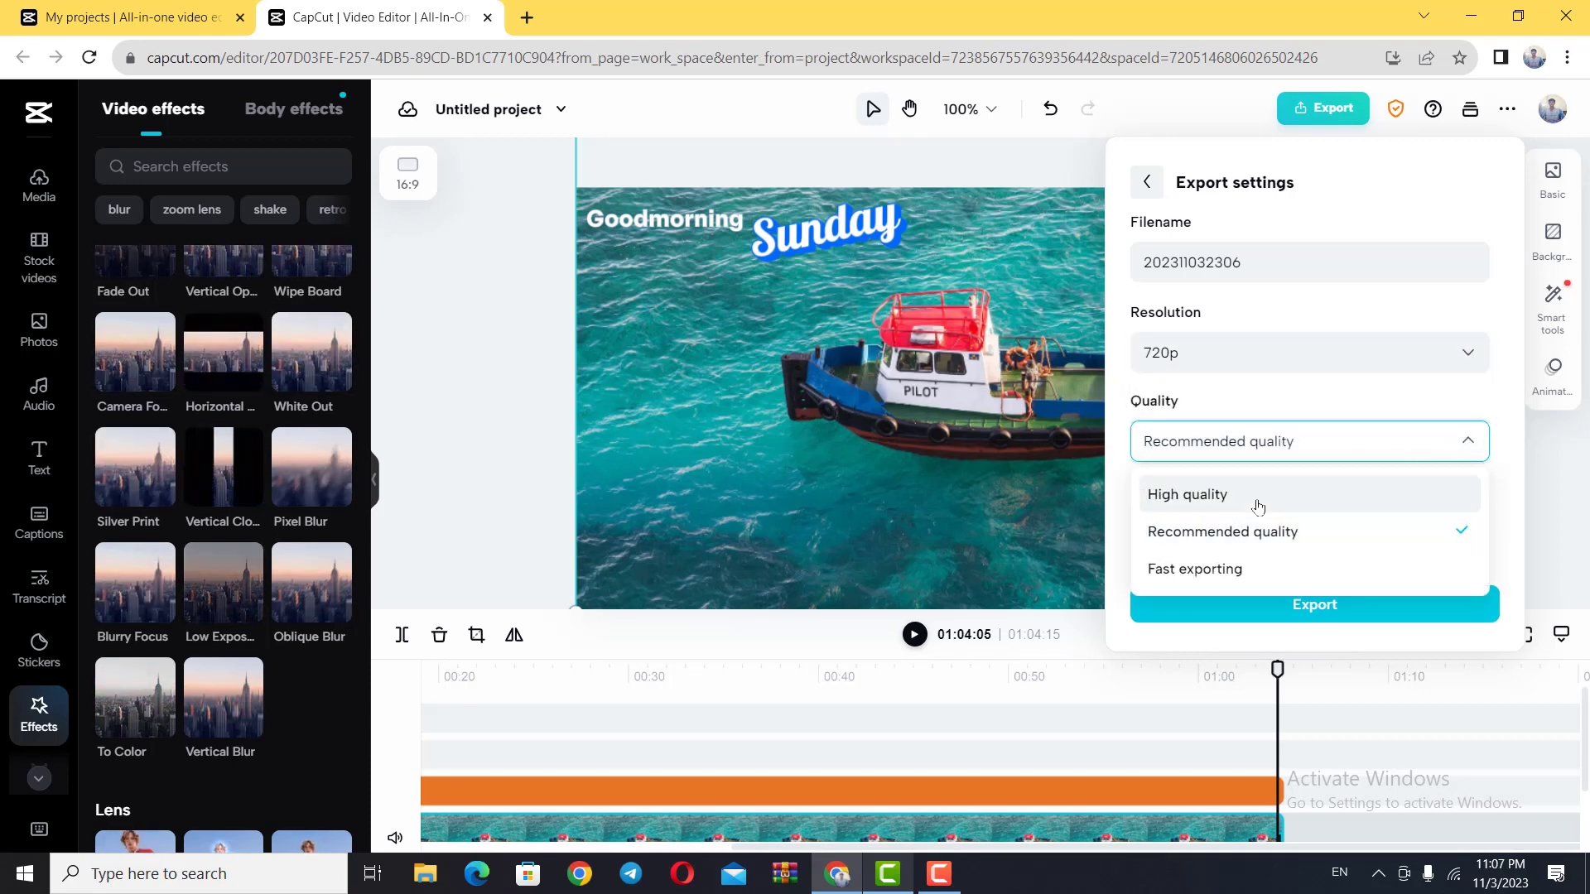
click(1211, 497)
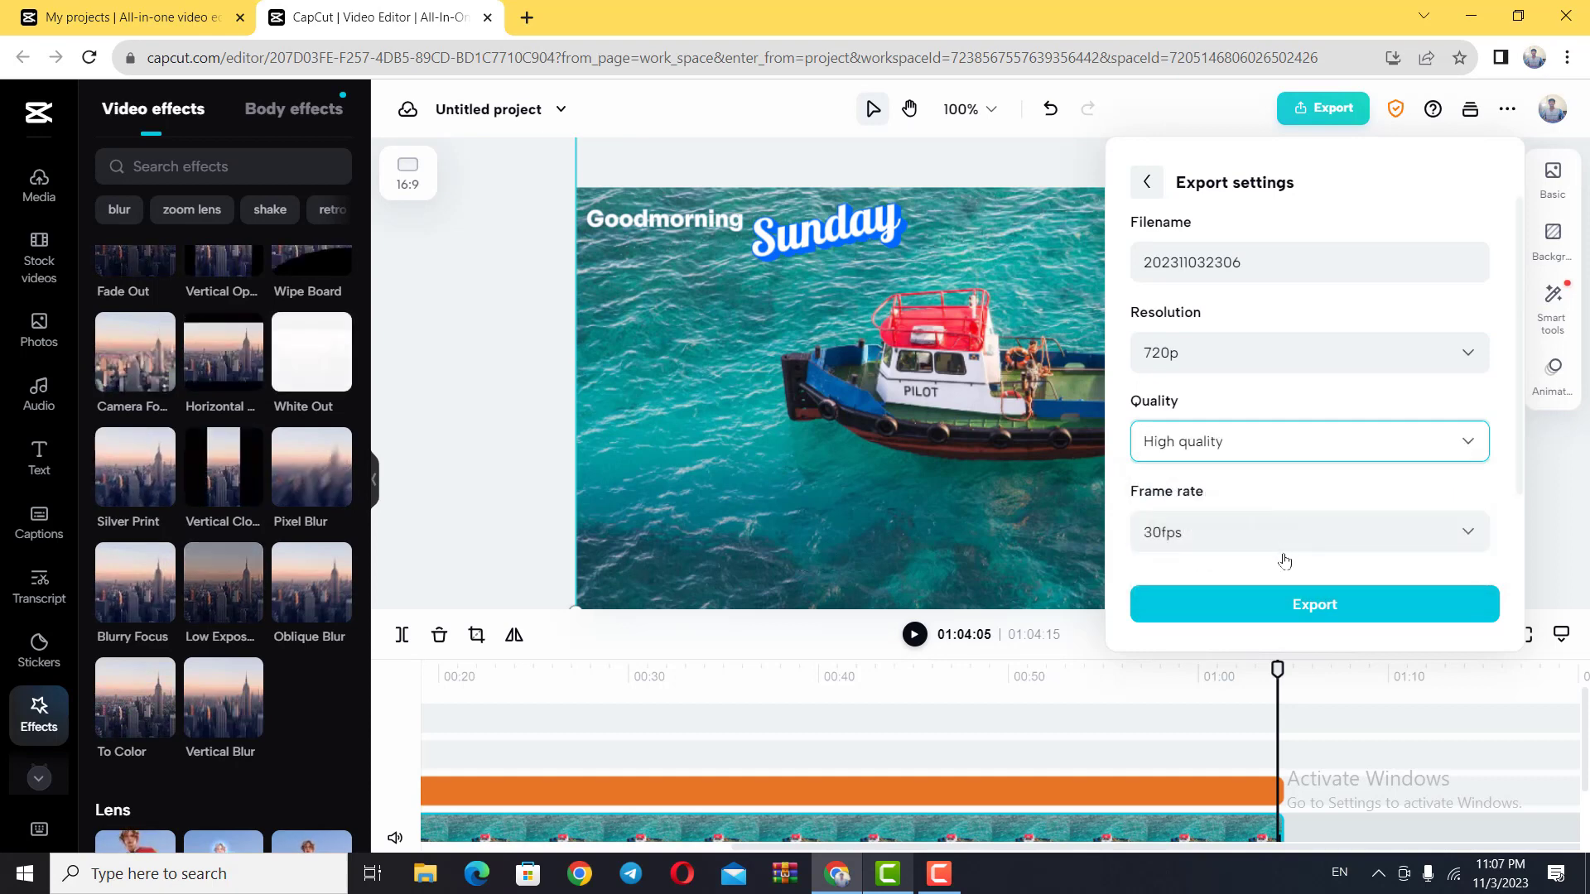
Step: Export the video, download the finished file to the computer, and dismiss the download window
click(1322, 613)
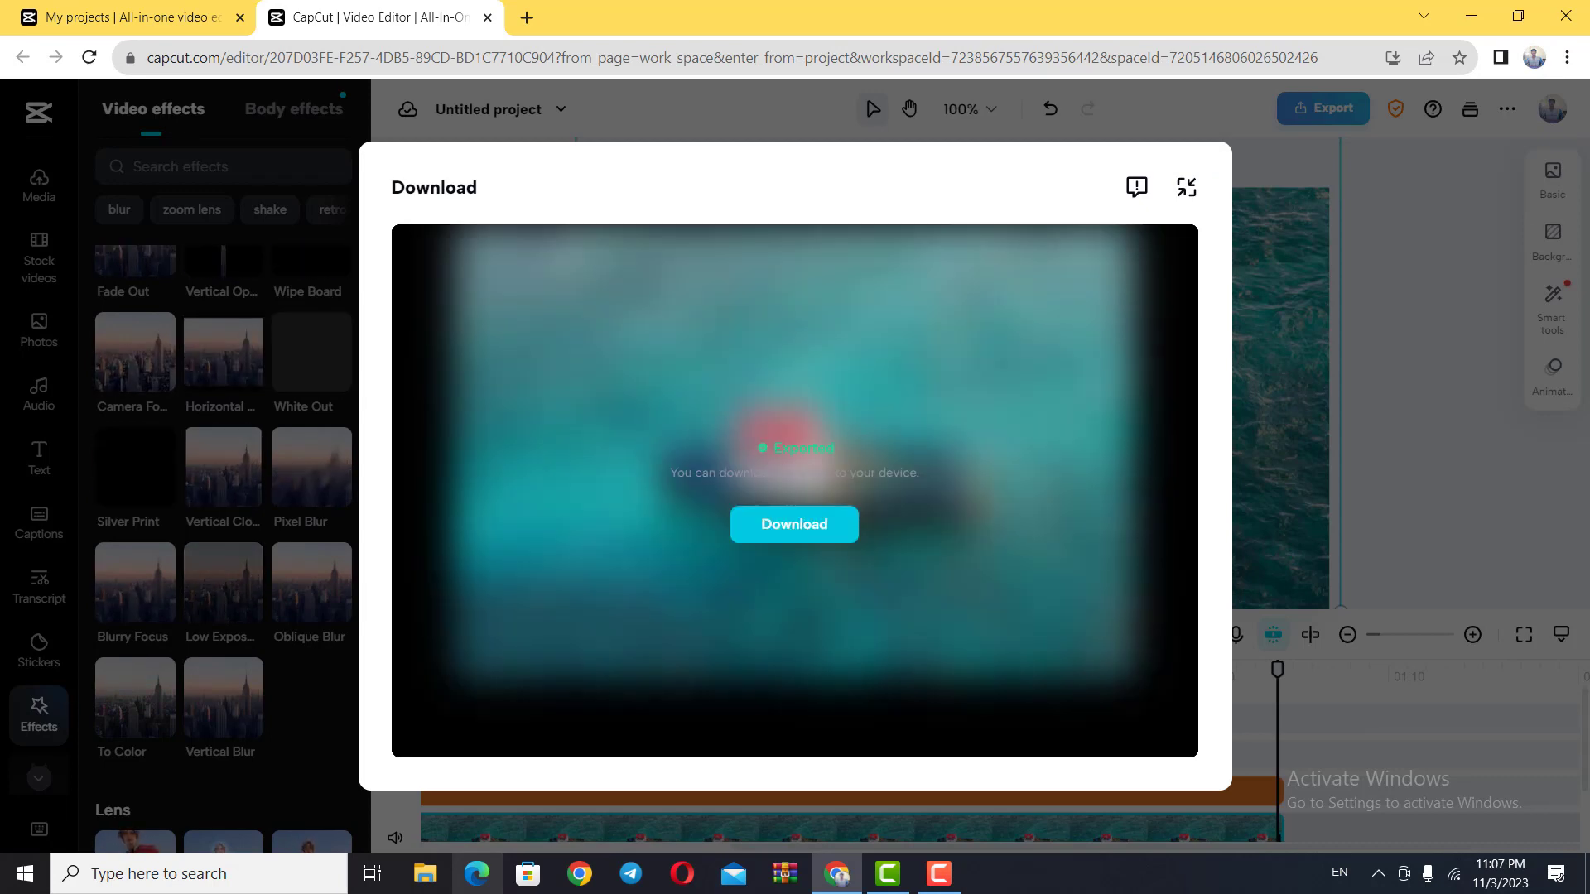
click(779, 521)
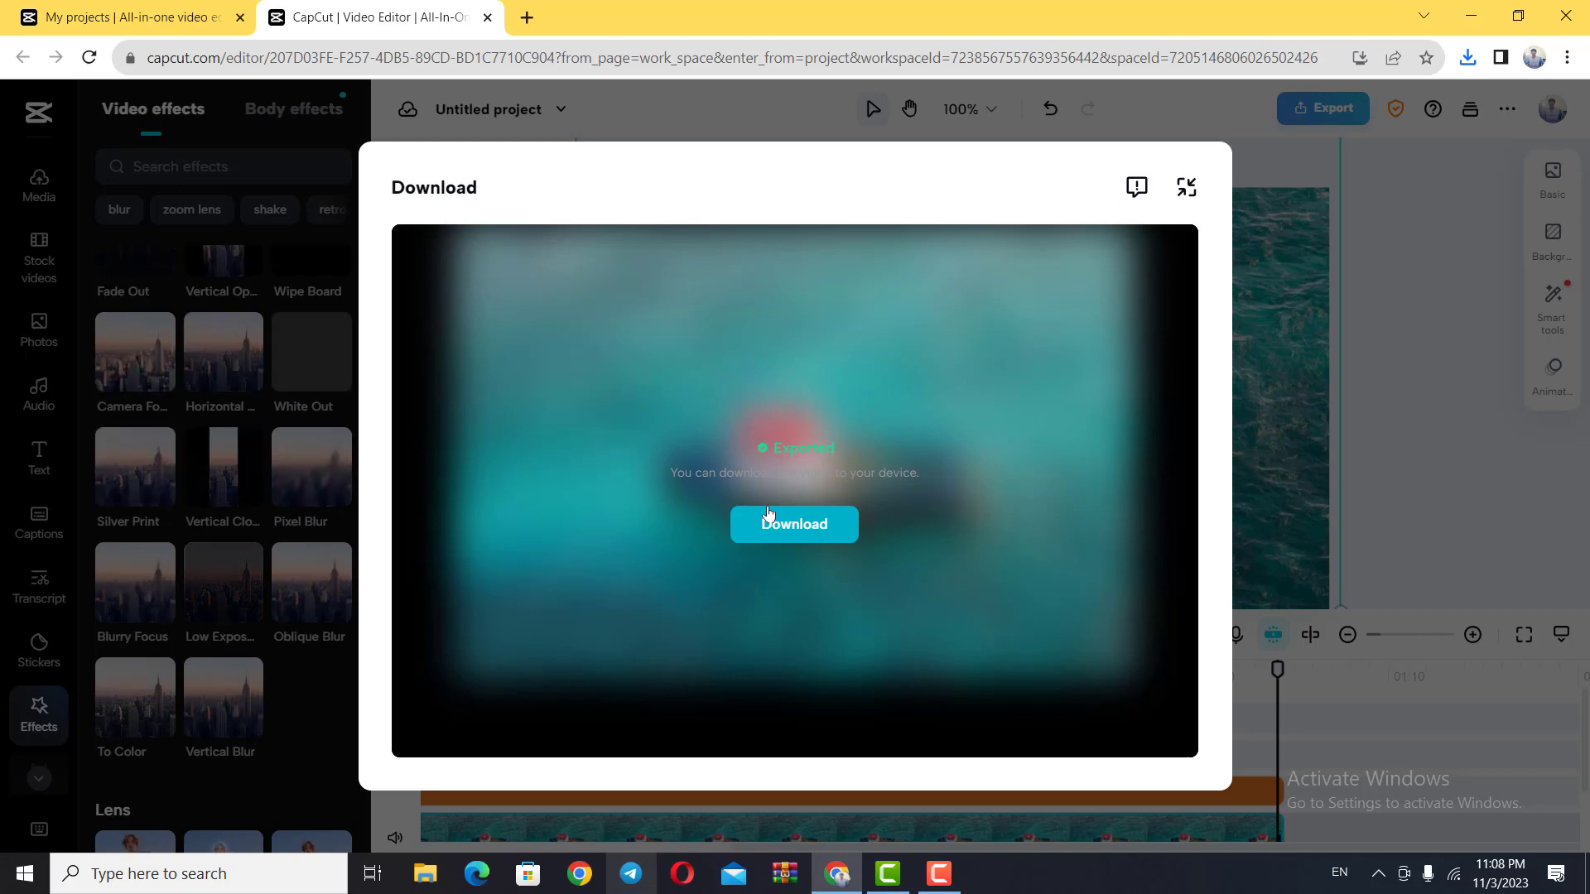
click(1186, 190)
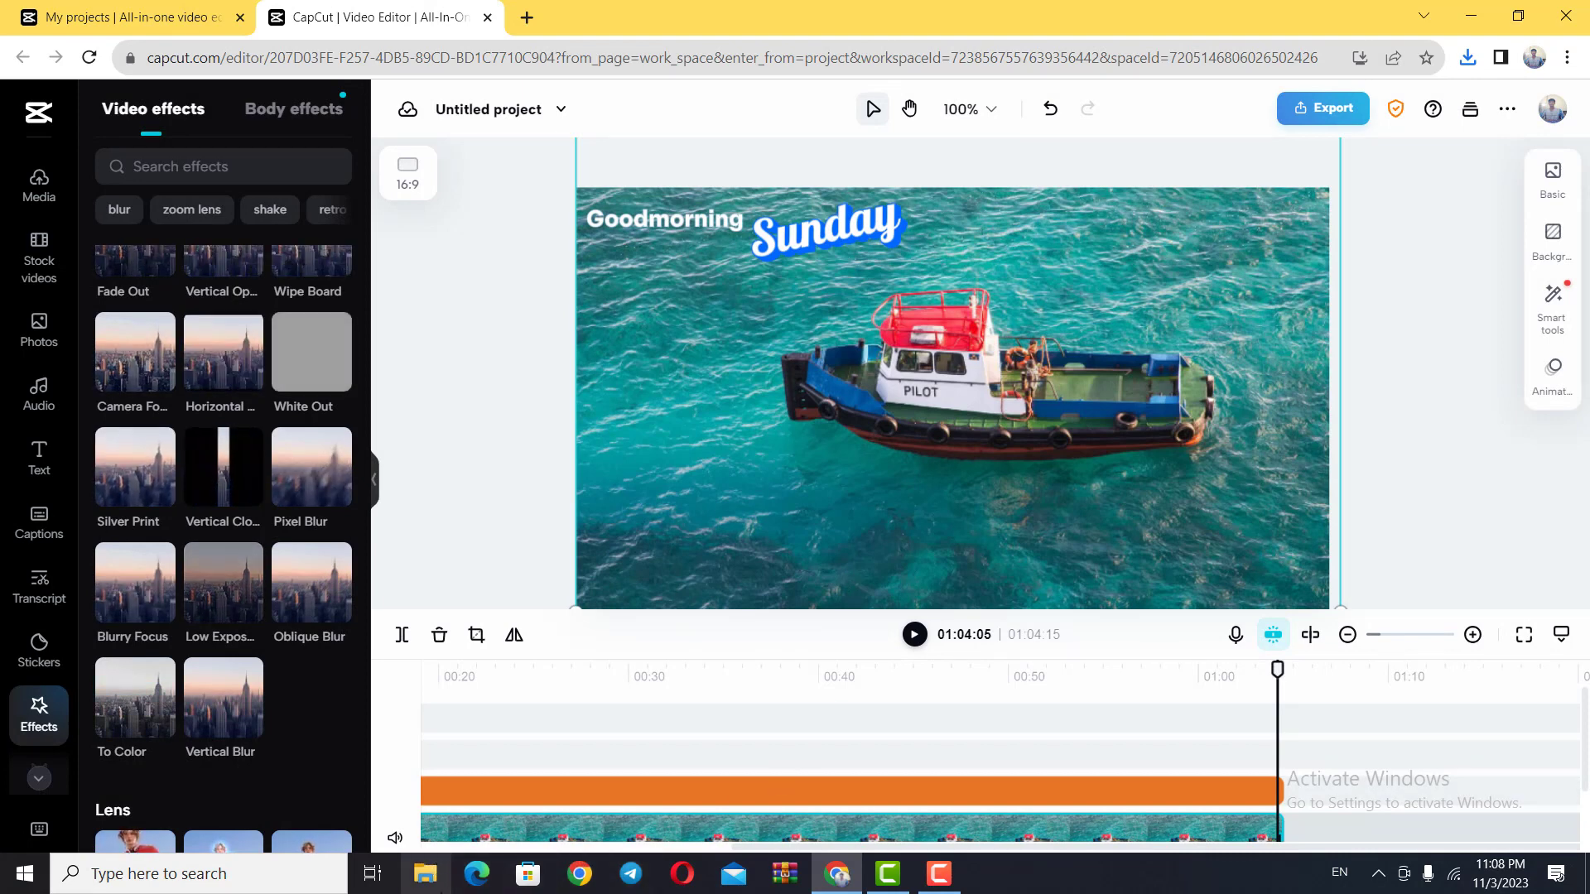
Step: Switch to File Explorer to locate the downloaded video
click(427, 888)
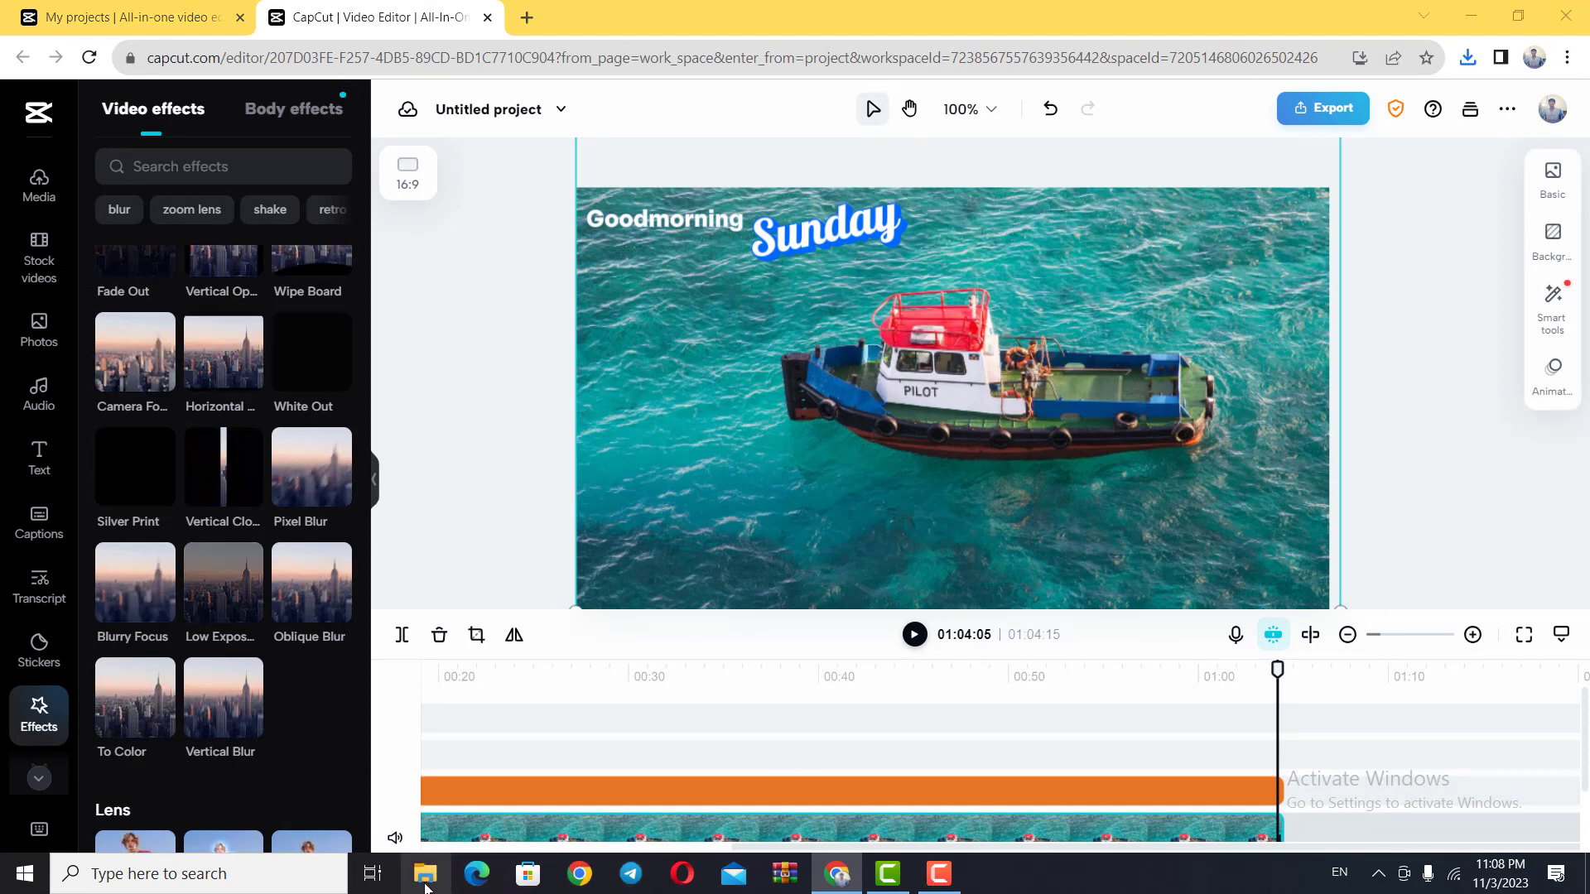